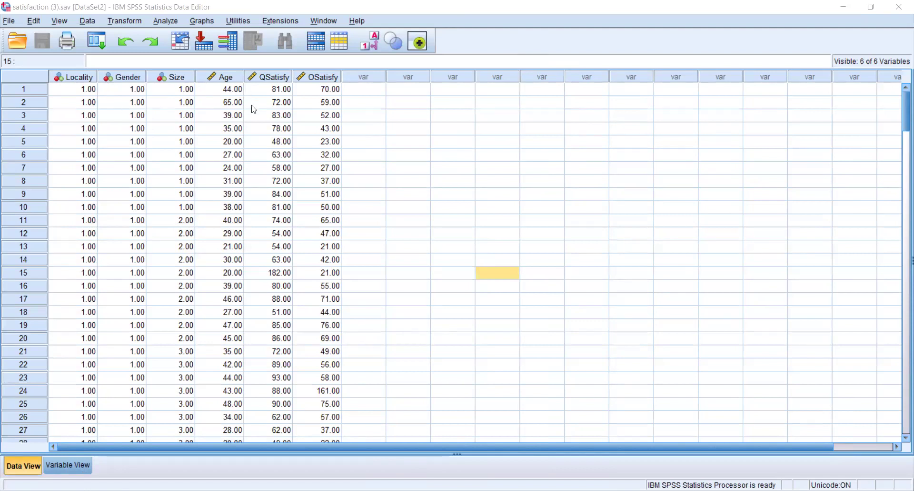
Examine the dataset's variable definitions alongside its data rows, including the Gender and Size label cells.
click(69, 464)
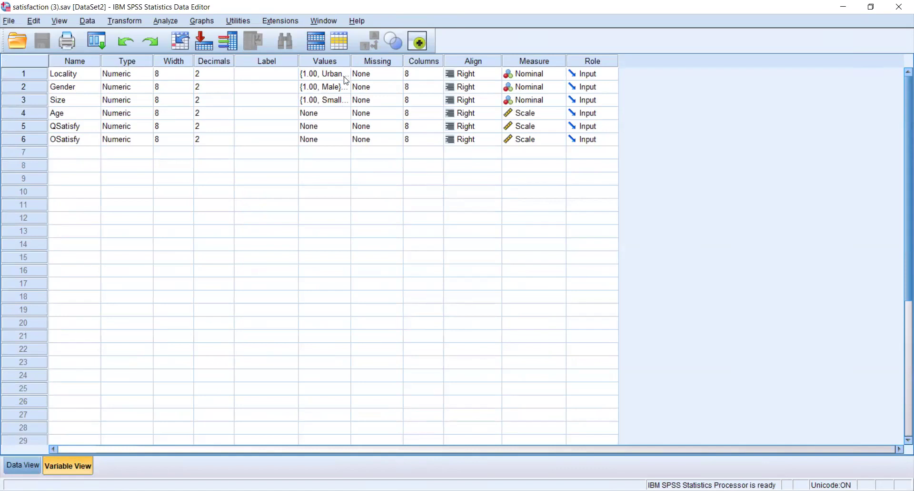
click(39, 459)
click(53, 466)
click(30, 462)
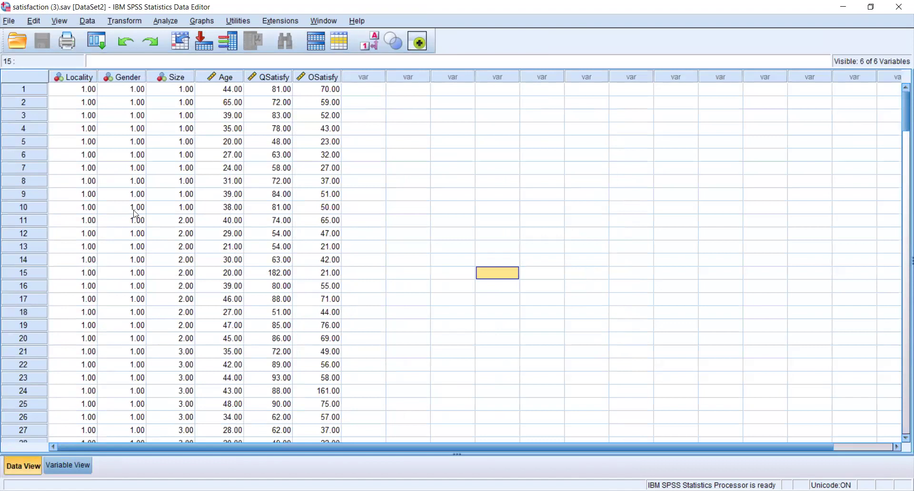
click(67, 463)
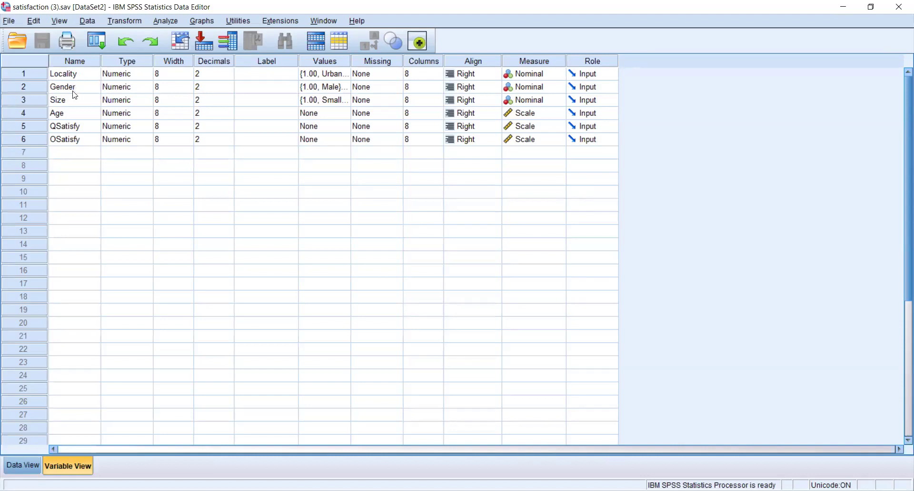
click(240, 92)
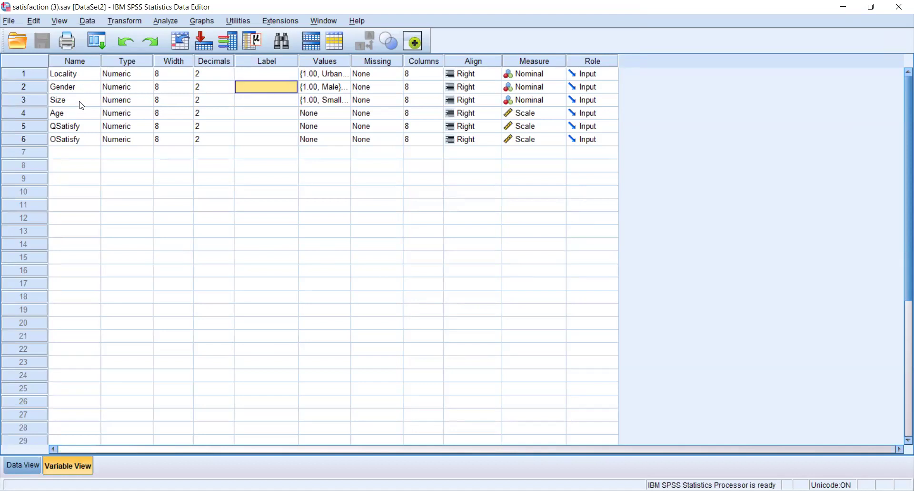
click(240, 102)
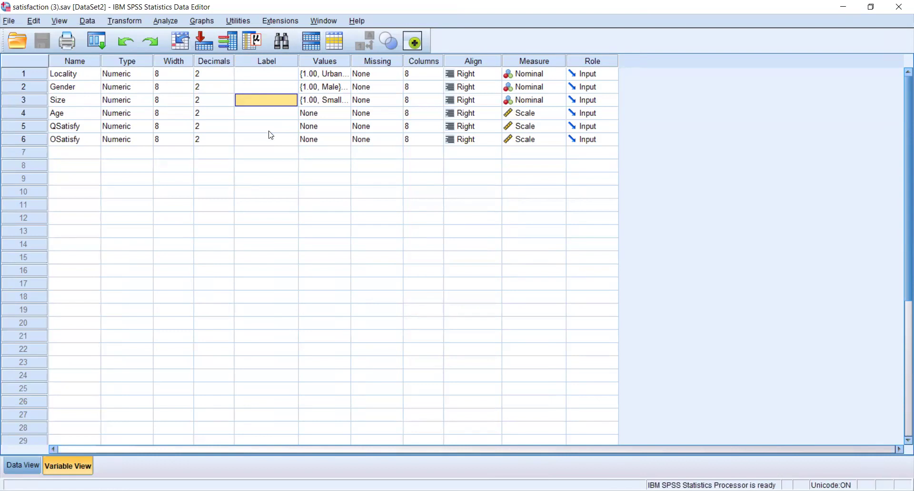
Select the Locality label cell and switch to the Word document to read the list of survey variable descriptions.
click(255, 72)
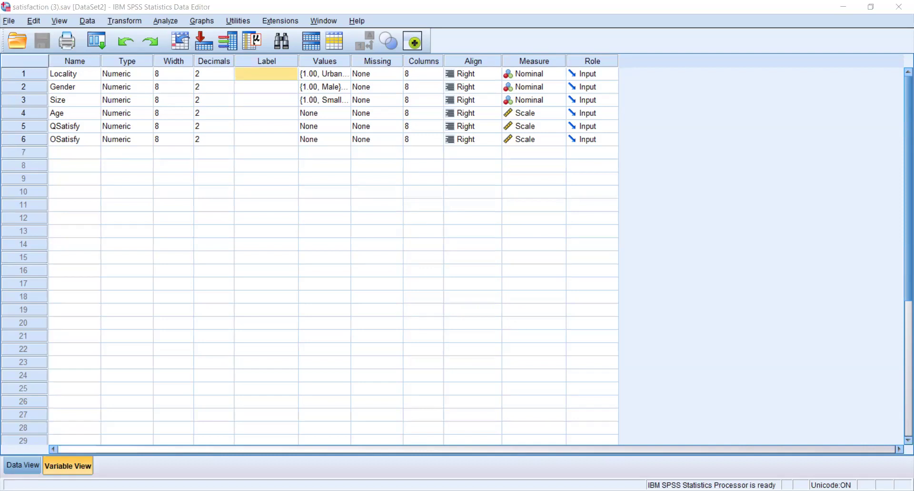
key(alt+Tab)
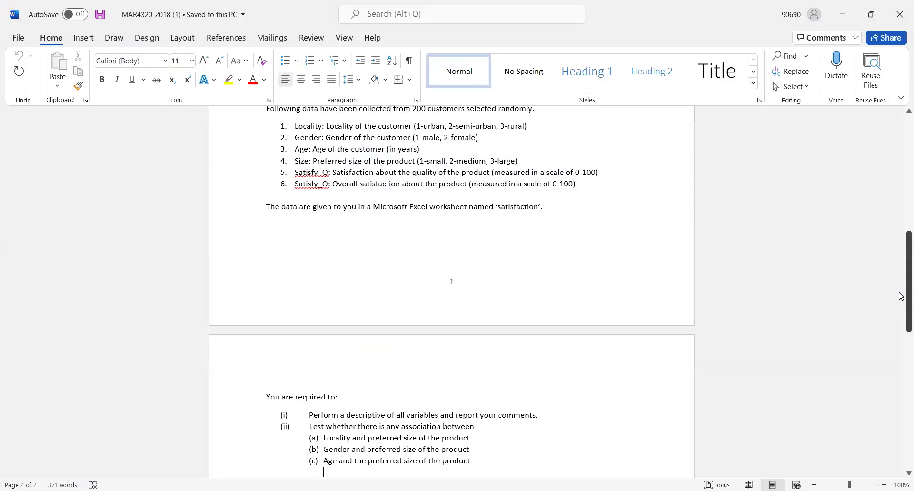
scroll(902, 296, up, 4)
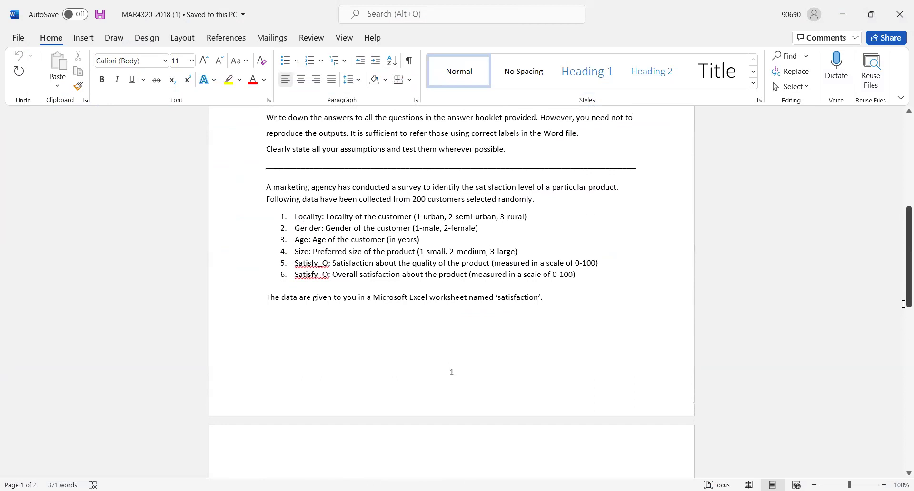
scroll(904, 290, up, 1)
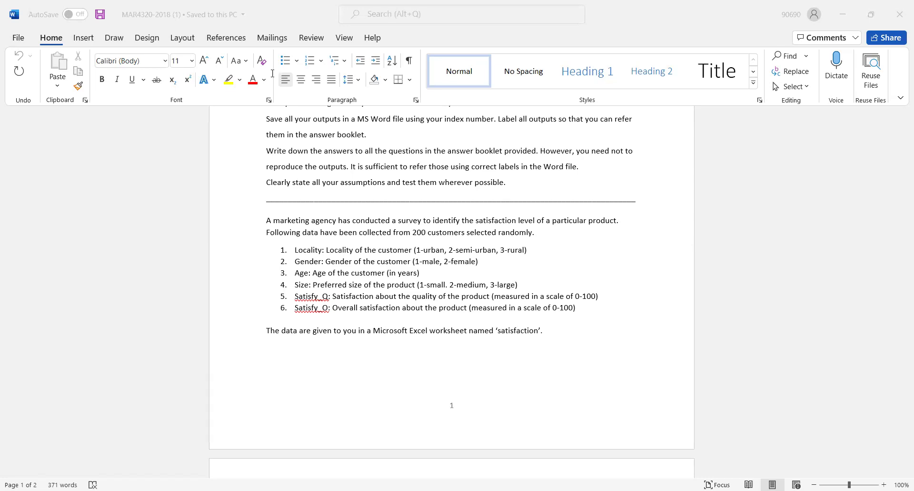
Back in SPSS, label the Locality variable "locality of customer" and the Gender variable "gender of customer".
text(lo)
text(ca)
text(lity)
text( of customer)
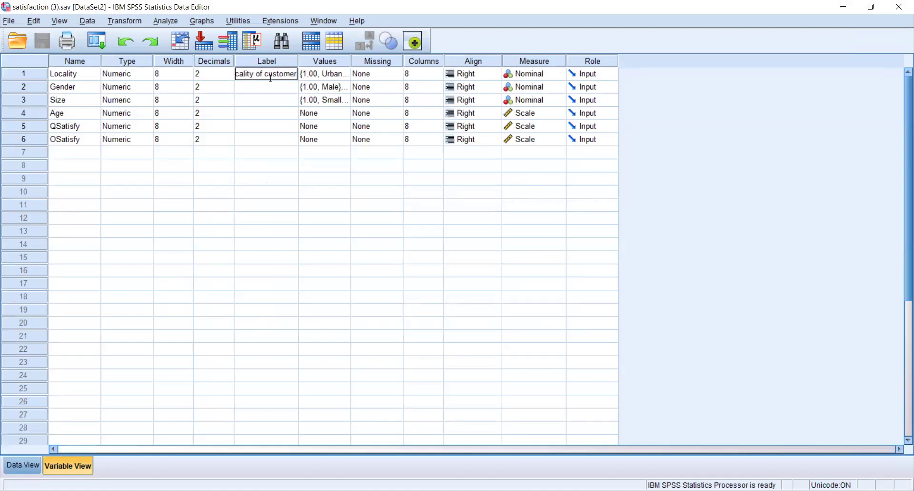
click(269, 88)
text(ge)
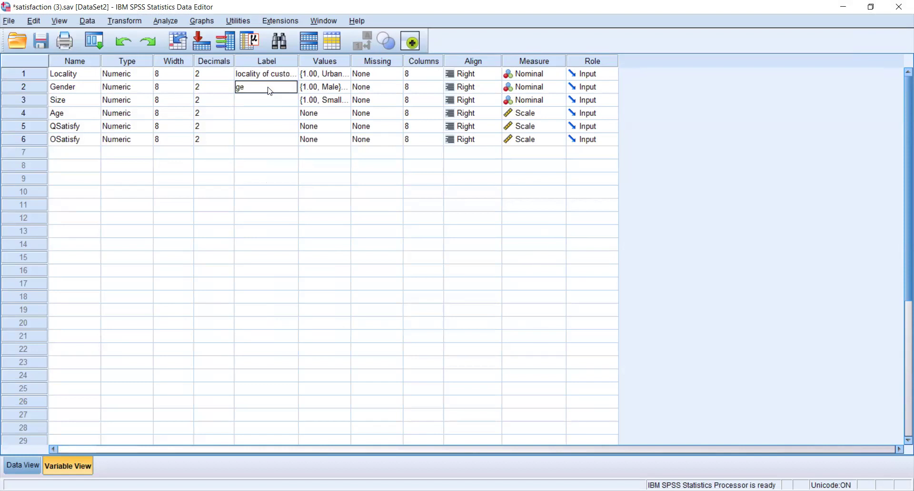
text(nder of customer)
key(Return)
Label the Size variable "size of the product" and the Age variable "age of customer".
text(sizeof)
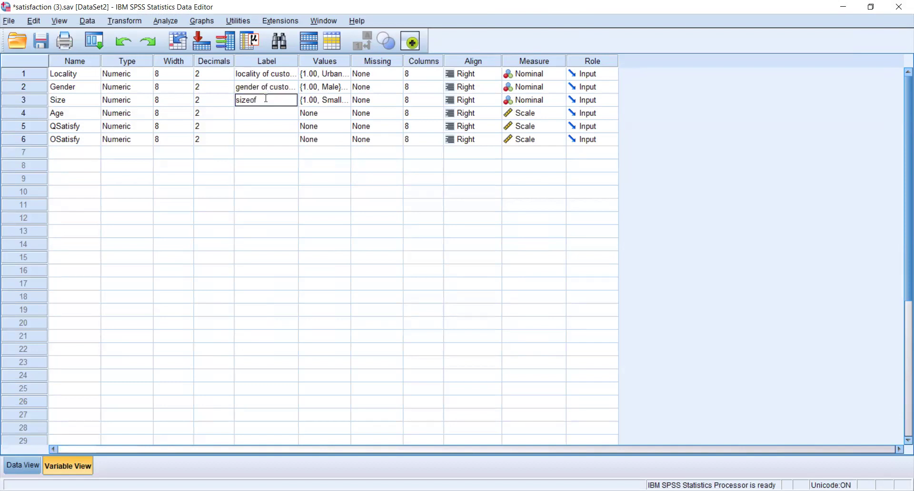
text( of)
text( the product)
click(266, 115)
text(ah+)
key(BackSpace)
key(BackSpace)
text(ge of customer)
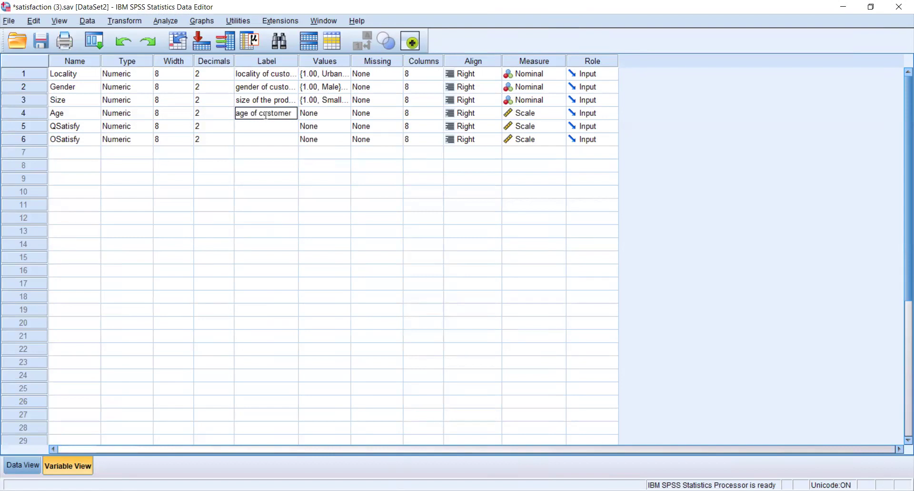
Label the QSatisfy variable "satisfaction on quality" and the OSatisfy variable "overall satisfaction".
click(264, 126)
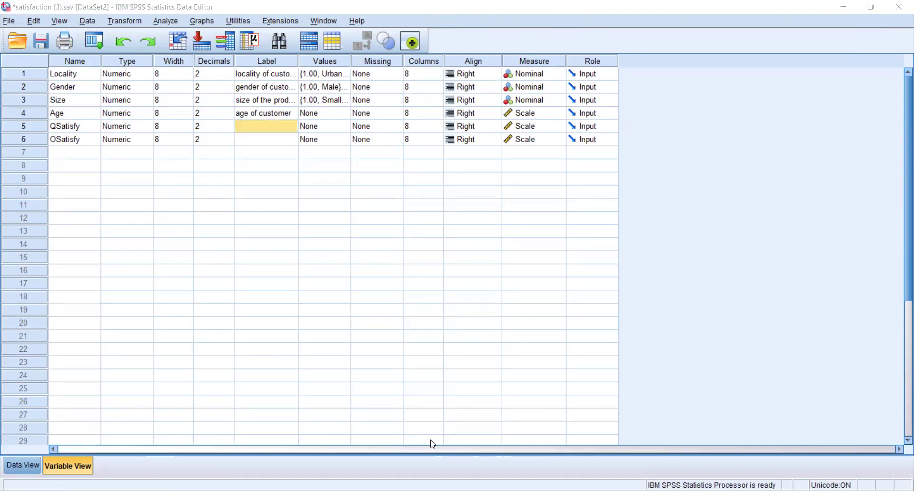
click(258, 128)
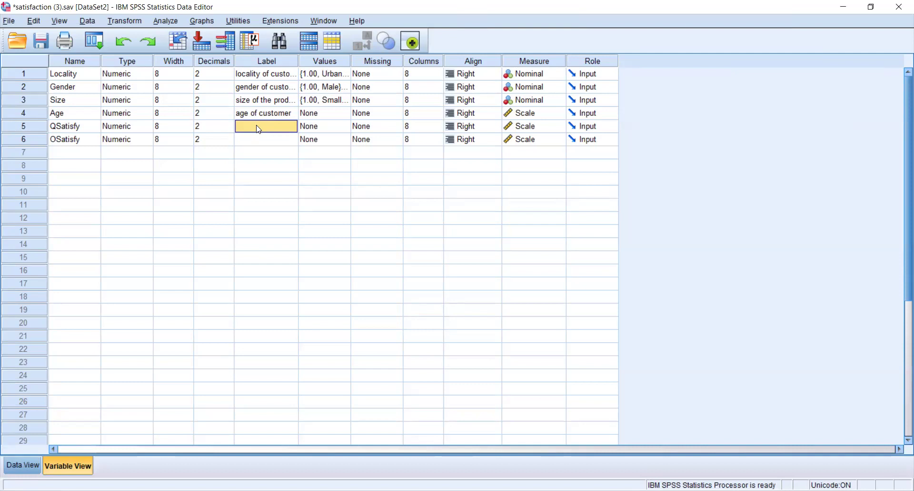
text(satisfaction on quality)
click(258, 144)
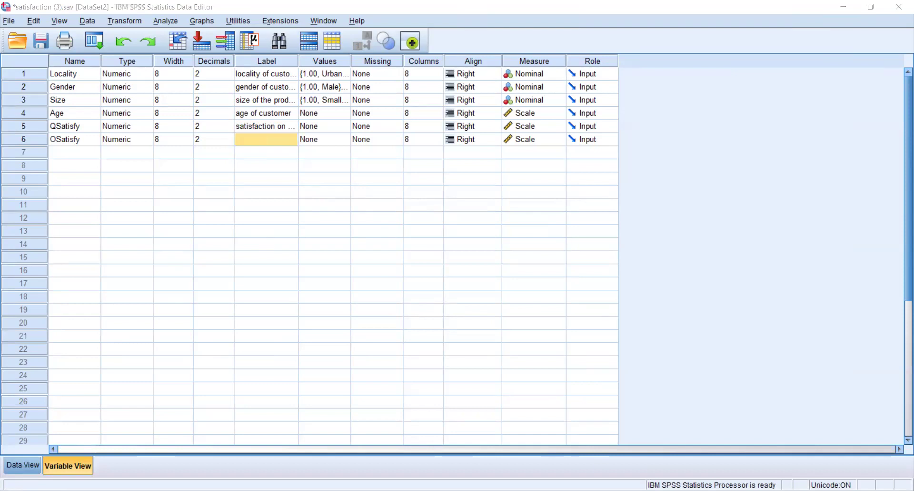
click(271, 142)
text(overall sat)
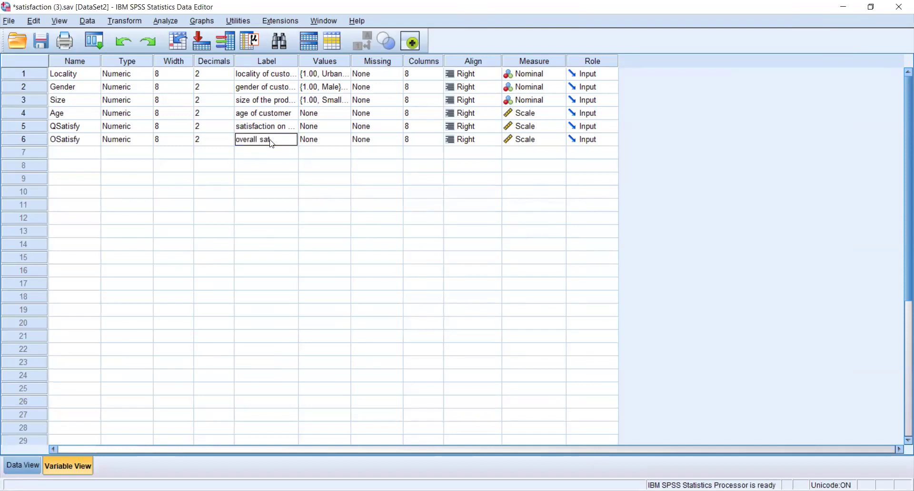
text(isfaction)
click(280, 205)
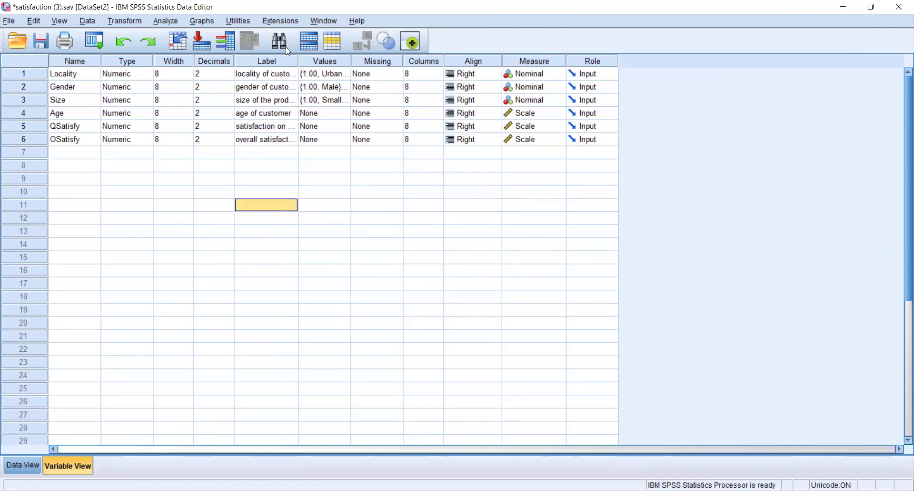
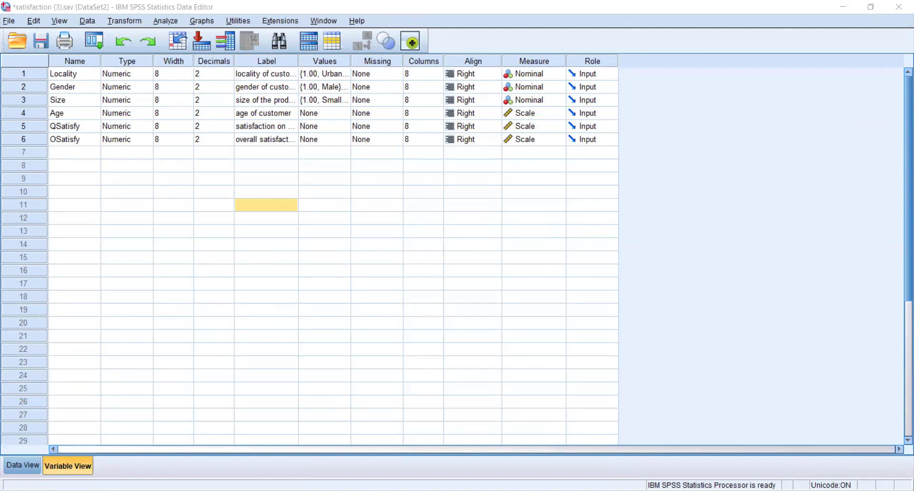
Switch to the Word document to review the variable descriptions and their codes, and return to SPSS.
key(alt+Tab)
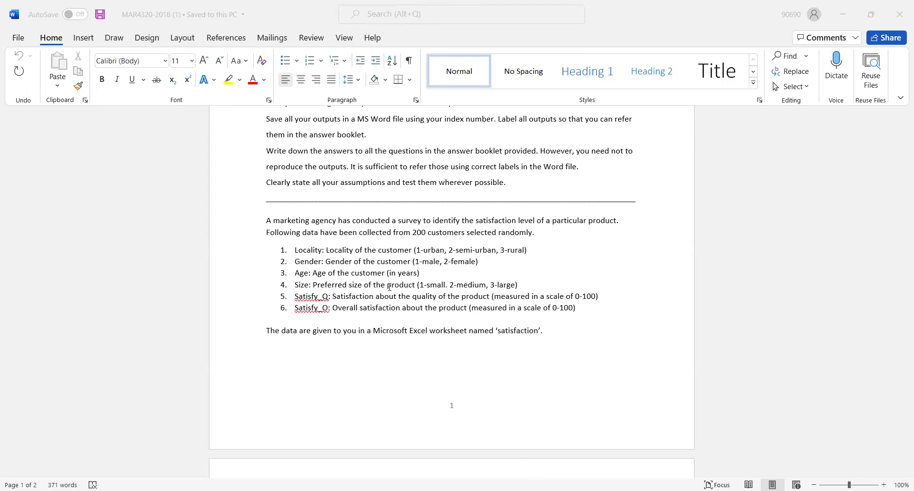
key(alt+Tab)
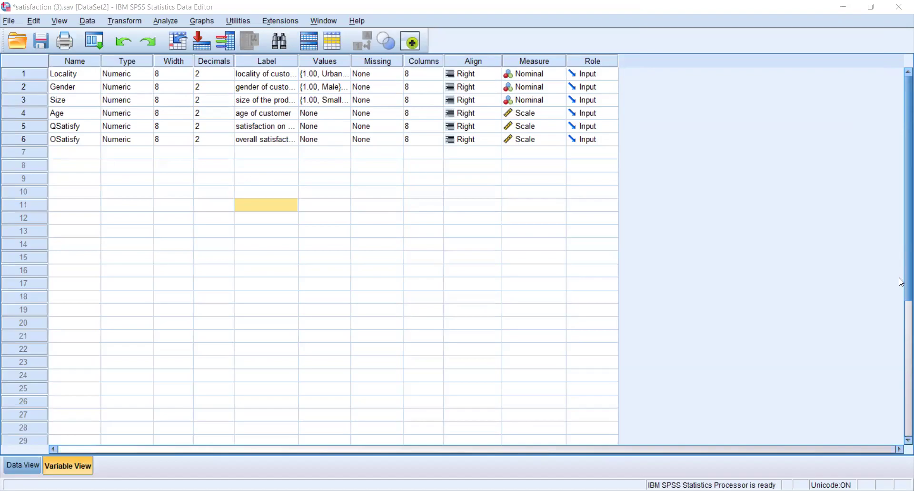
key(alt+Tab)
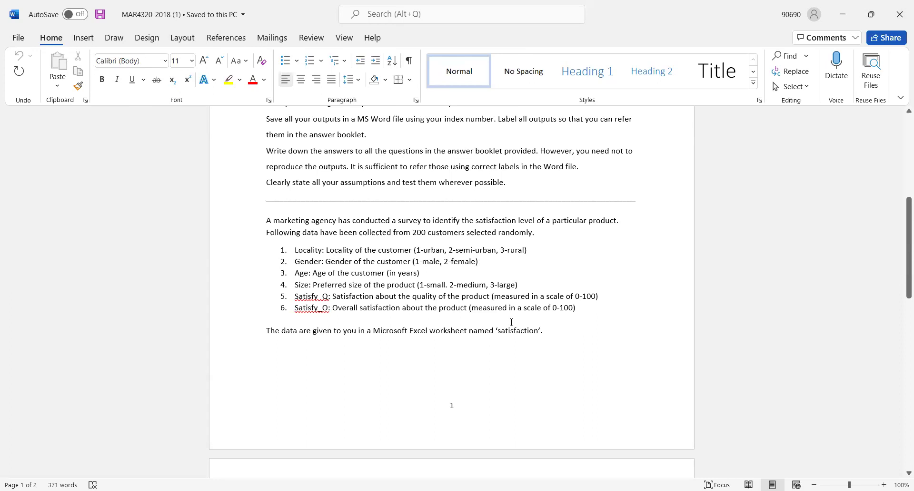
key(alt+Tab)
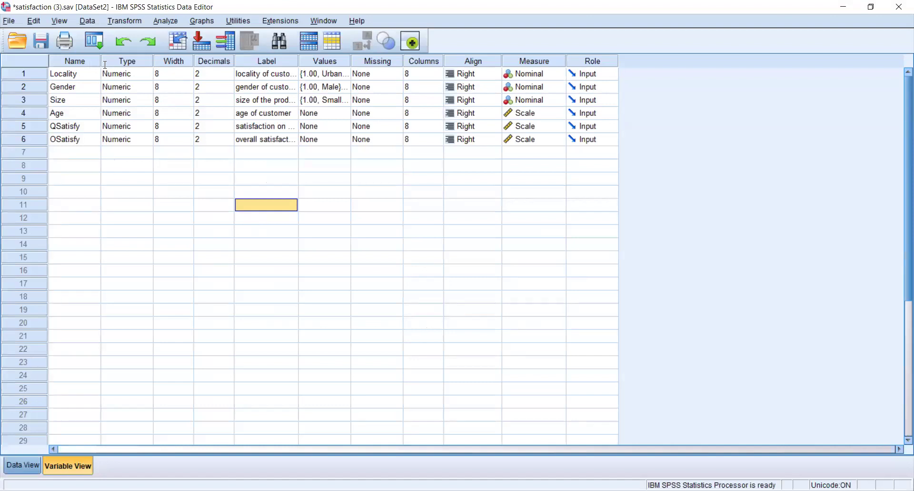
Look through the data rows to examine how the Locality codes are distributed across the cases.
click(19, 465)
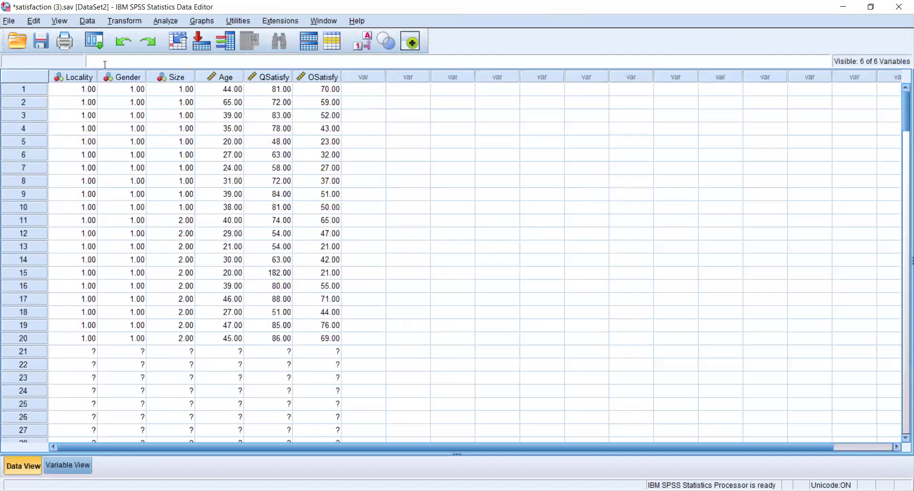
click(87, 214)
key(Down)
key(Down)
key(Down)
key(Down)
key(Down)
key(Down)
key(Down)
key(Down)
key(Down)
key(Down)
key(Down)
key(Down)
key(Down)
key(Down)
key(Down)
key(Down)
key(Down)
key(Down)
key(Down)
key(Down)
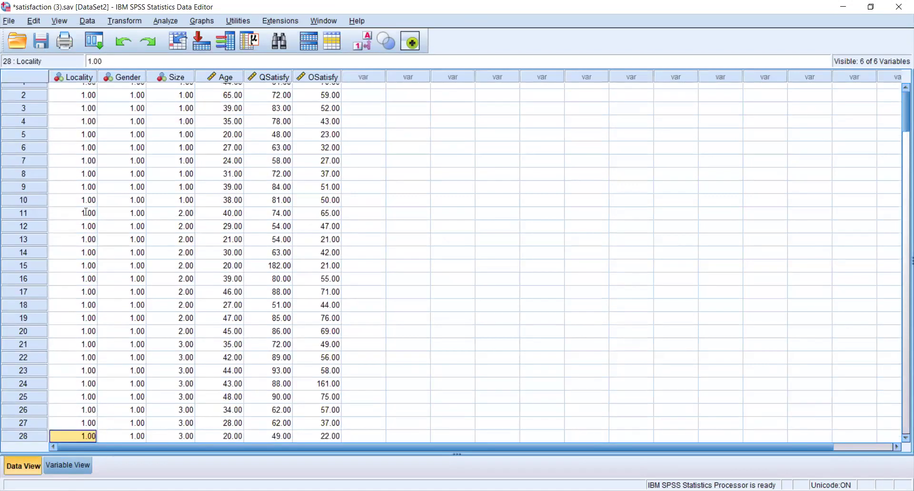
key(Down)
key(Down)
key(Down)
key(Down)
key(Down)
key(Down)
key(Down)
key(Down)
key(Down)
key(Down)
key(Down)
key(Down)
key(Down)
key(Down)
key(Down)
key(Down)
key(Down)
key(Down)
key(Down)
key(Down)
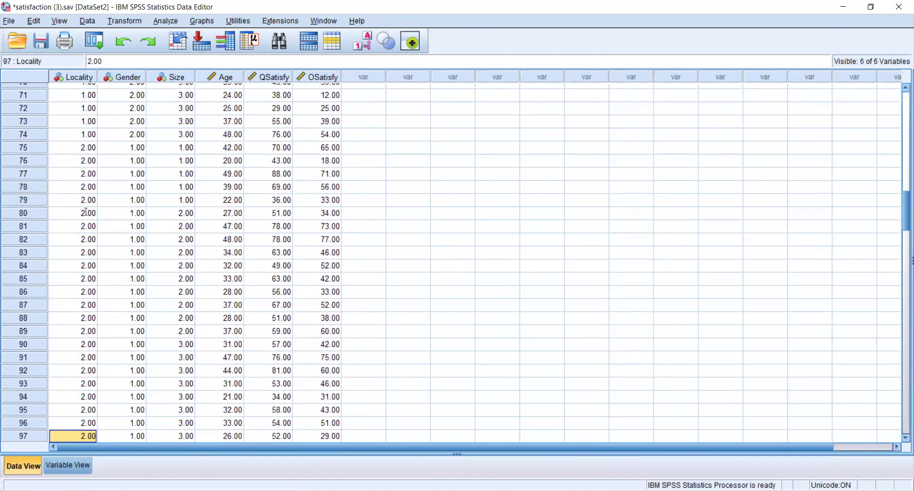
key(Down)
key(Down)
key(Down)
key(Down)
key(Down)
key(Down)
key(Down)
key(Down)
key(Down)
key(Down)
key(Down)
key(Down)
key(Down)
key(Down)
key(Down)
key(Down)
key(Down)
key(Down)
key(Down)
key(Down)
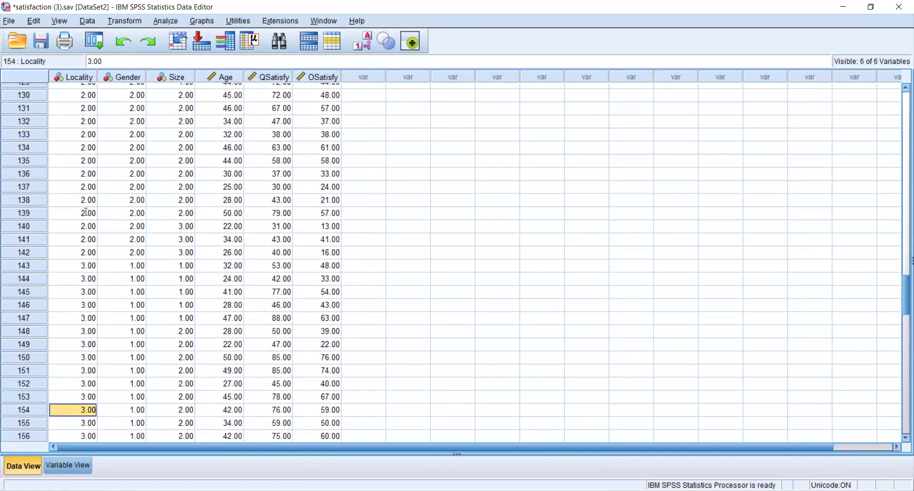
key(Up)
key(Up)
key(Up)
key(Up)
key(Up)
key(Up)
key(Up)
key(Up)
key(Up)
key(Up)
key(Up)
key(Up)
key(Up)
key(Up)
key(Up)
key(Up)
key(Up)
key(Up)
key(Up)
key(Up)
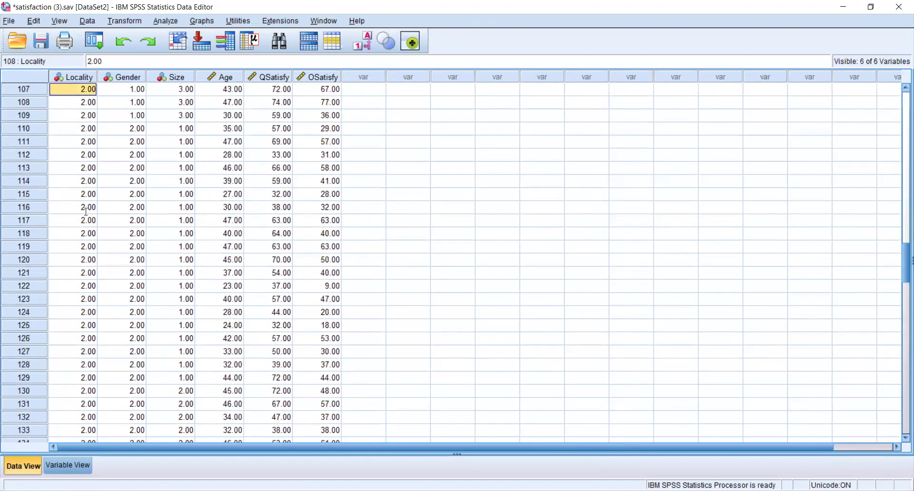
key(Up)
key(Up)
key(Up)
key(Up)
key(Up)
key(Up)
key(Up)
key(Up)
key(Up)
key(Up)
key(Up)
key(Up)
key(Up)
key(Up)
key(Up)
key(Up)
key(Up)
key(Up)
key(Up)
key(Up)
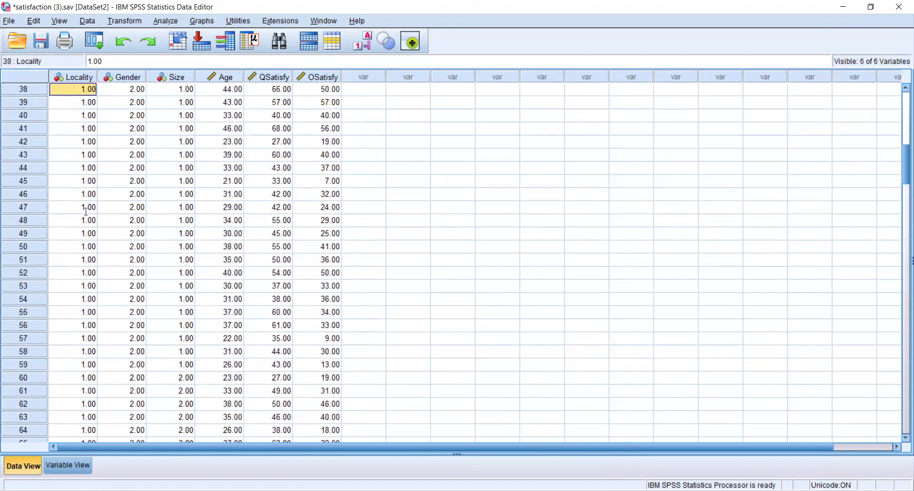
Remove the Urban, Semi-urban and Rural value labels from the Locality variable.
click(73, 466)
click(339, 76)
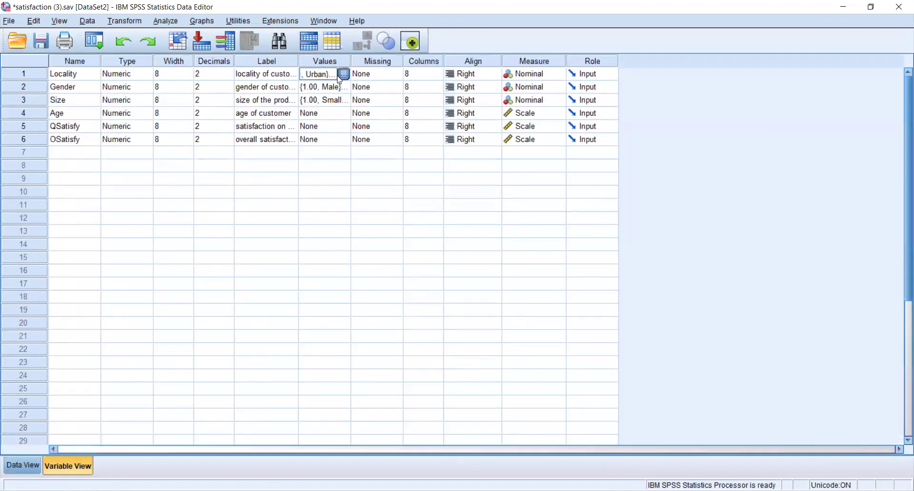
click(343, 73)
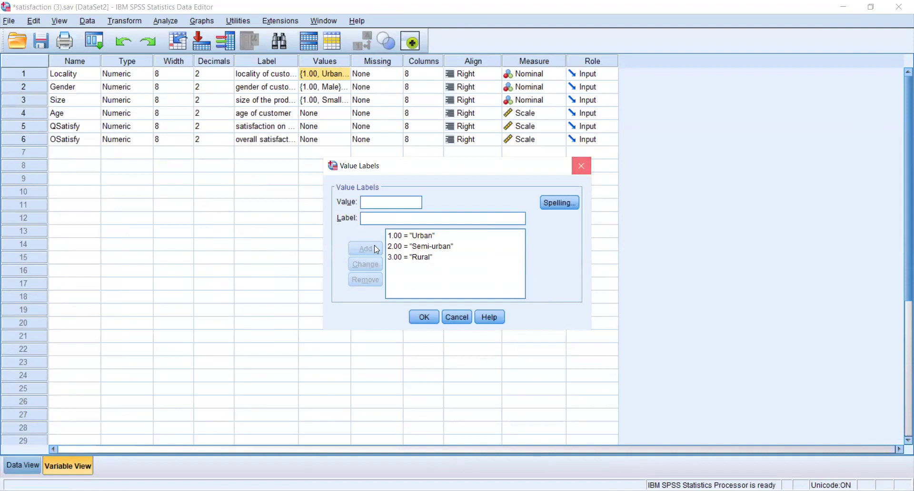
click(401, 236)
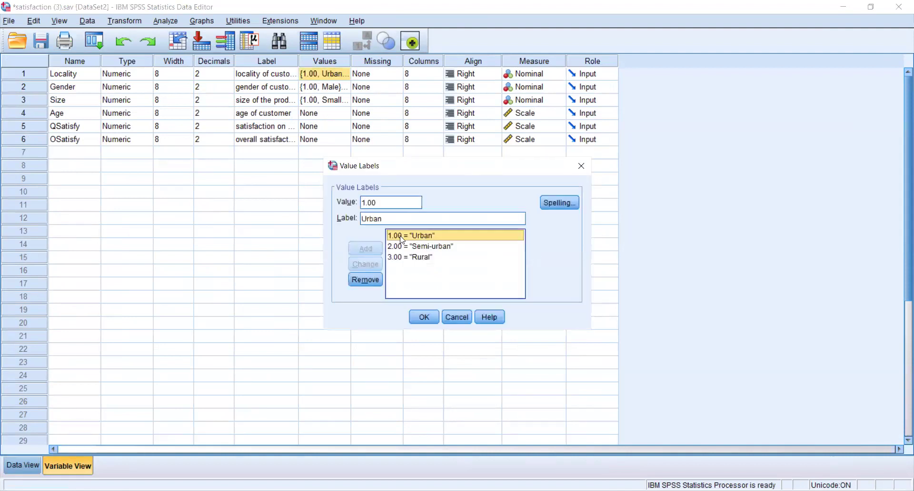
key(Down)
key(Down)
key(Up)
key(Up)
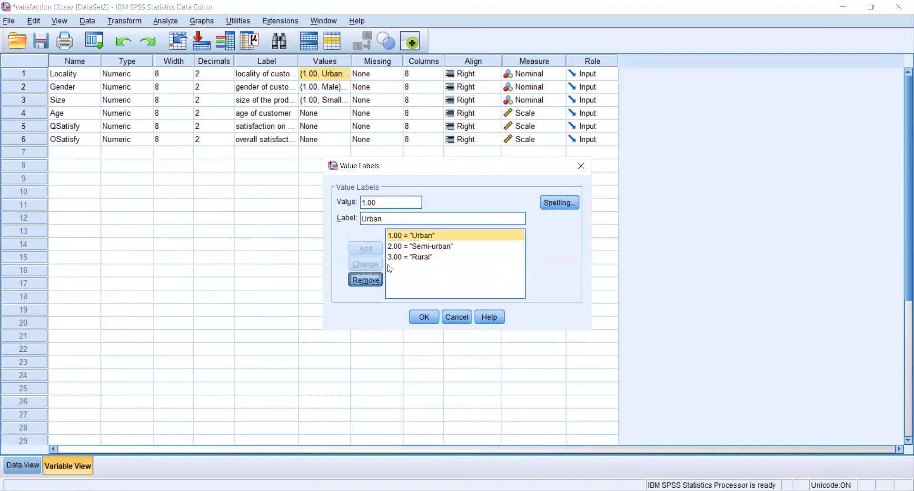
key(alt+m)
click(365, 279)
click(395, 235)
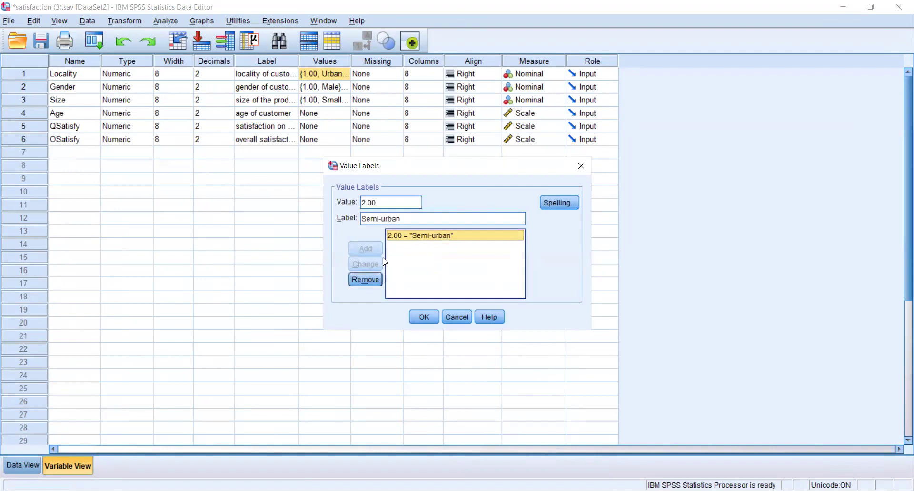
key(alt+m)
click(416, 313)
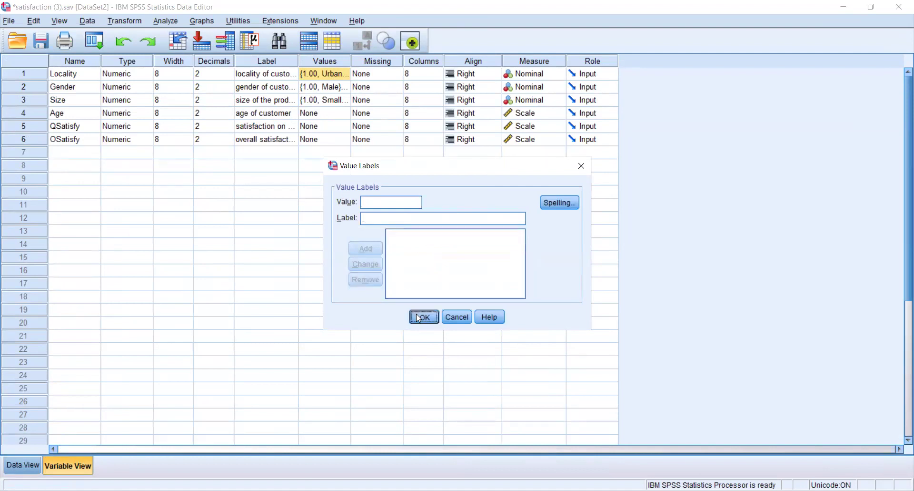
Remove the Male and Female value labels from the Gender variable.
click(327, 88)
click(344, 87)
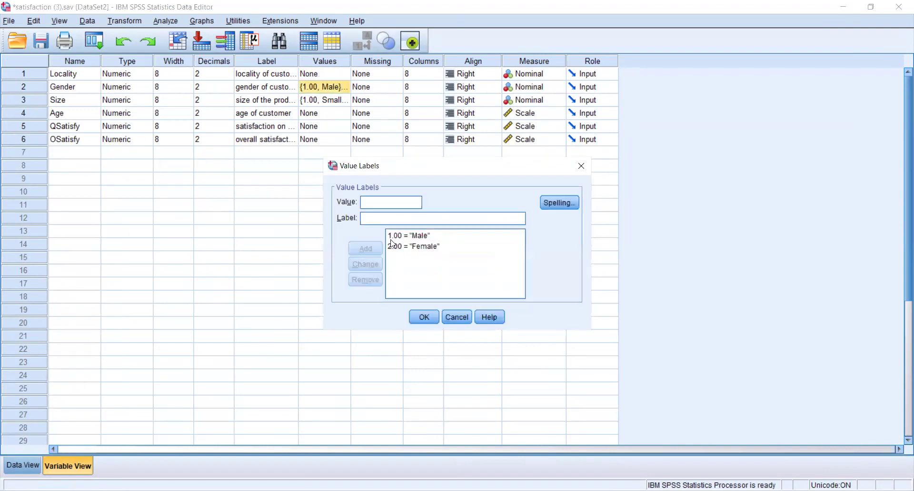
click(393, 235)
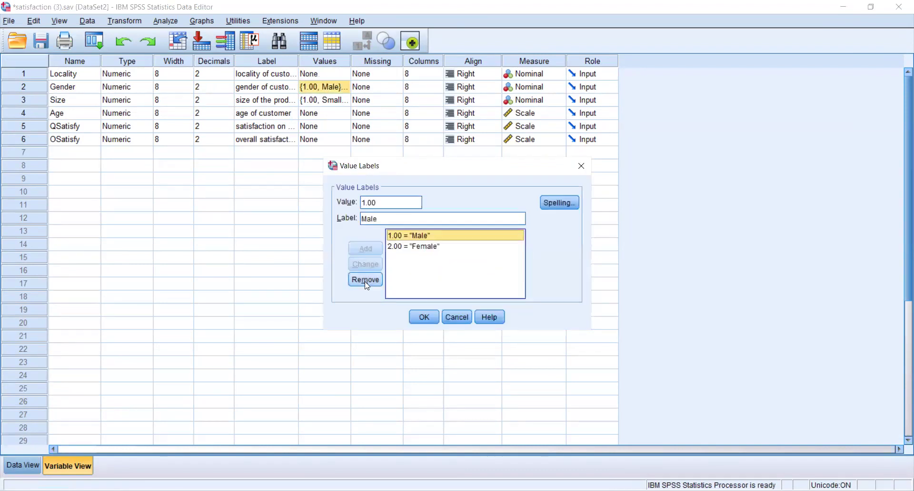
click(365, 279)
click(414, 240)
click(366, 279)
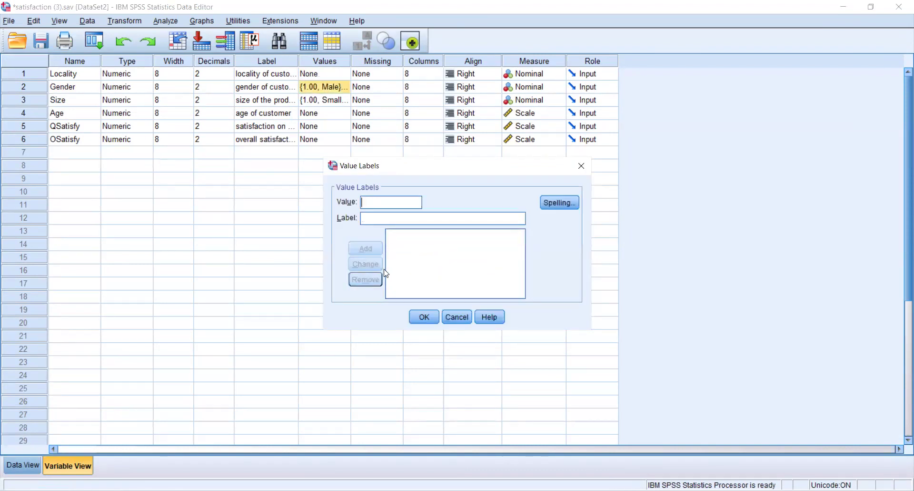
click(424, 316)
Remove the Small, Medium and Large value labels from the Size variable.
click(331, 100)
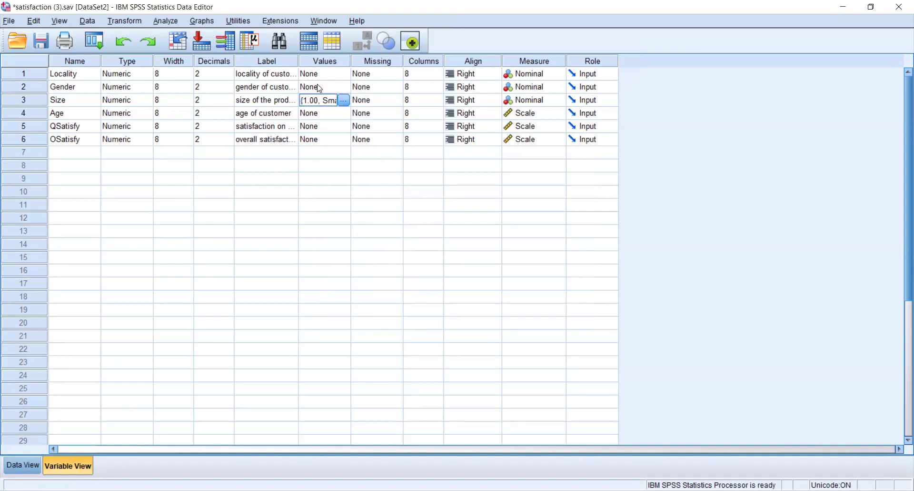
click(339, 101)
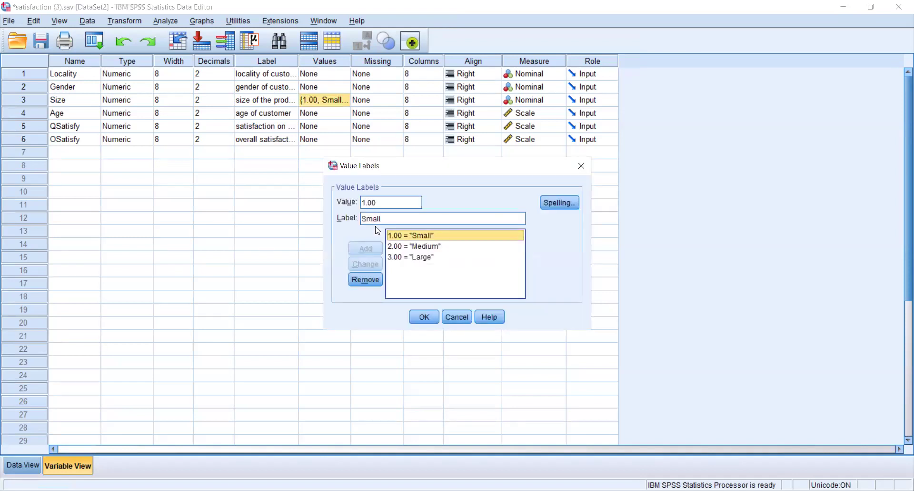
click(366, 279)
click(400, 247)
click(369, 279)
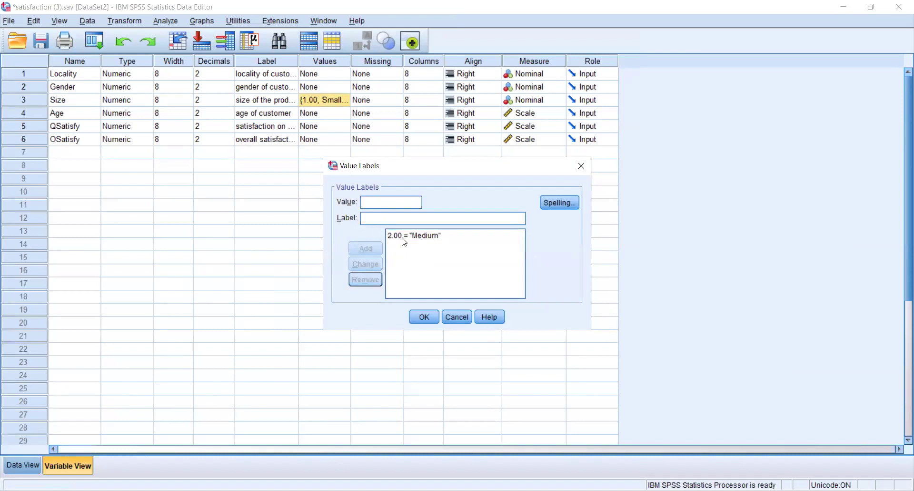
click(404, 241)
click(367, 280)
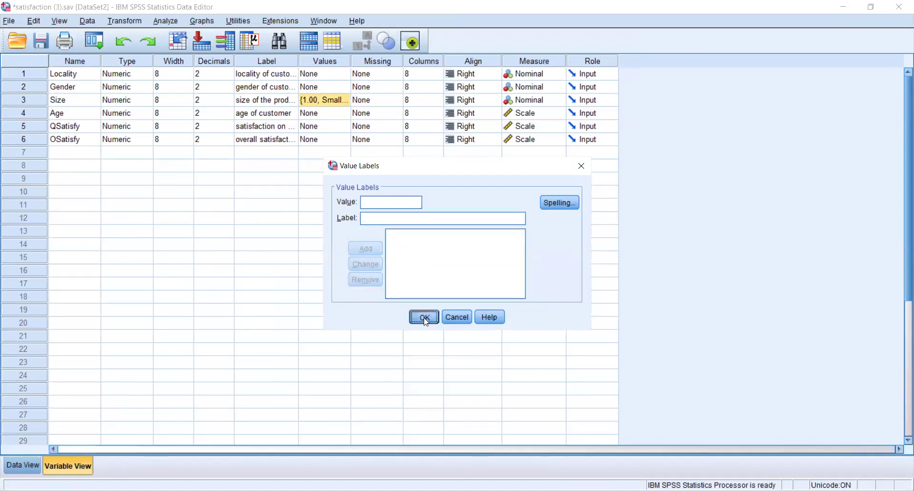
click(423, 316)
click(335, 179)
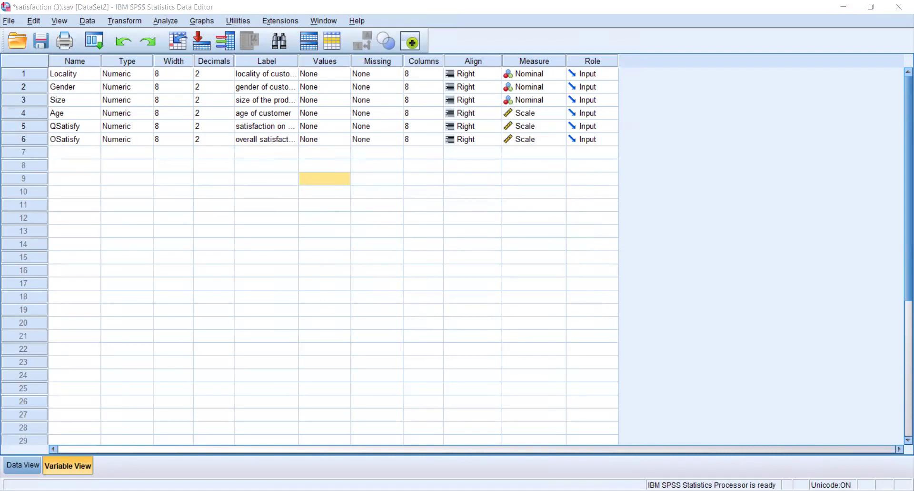
Define value labels for the Locality variable: 1 as "urban" and 2 as "semi-urban".
click(335, 75)
click(344, 75)
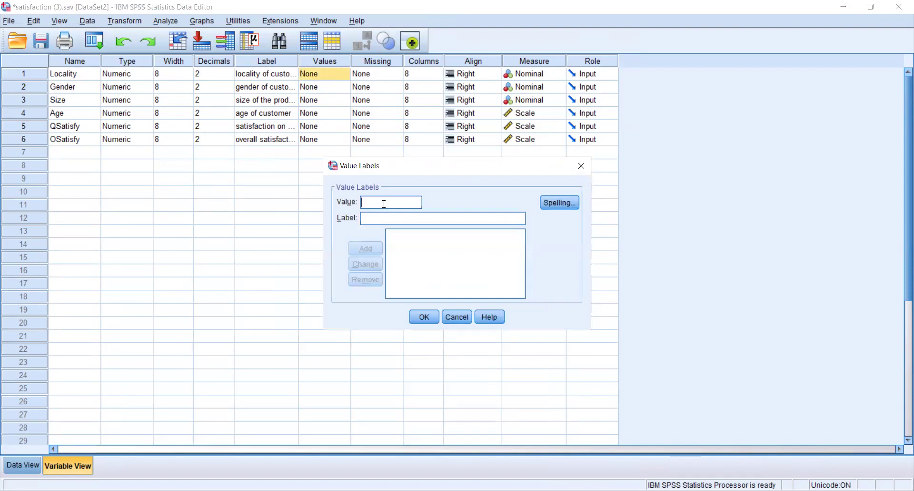
text(1)
text(urban)
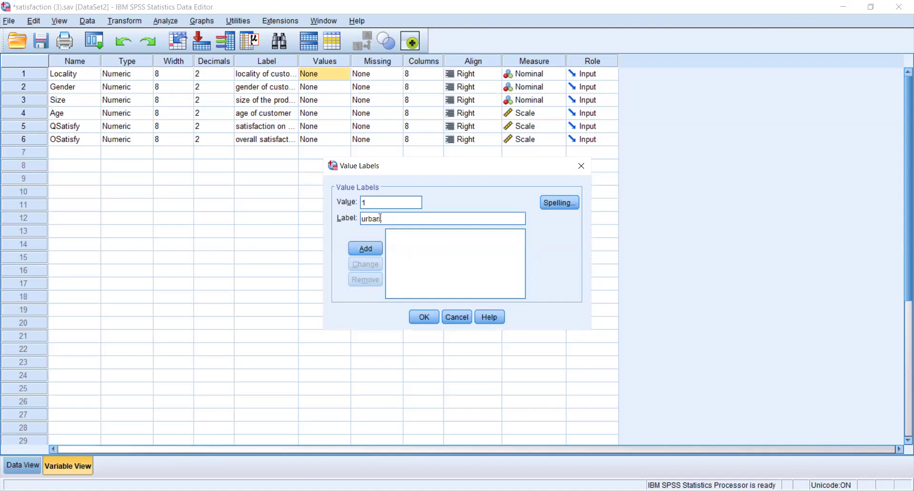
click(368, 246)
text(2)
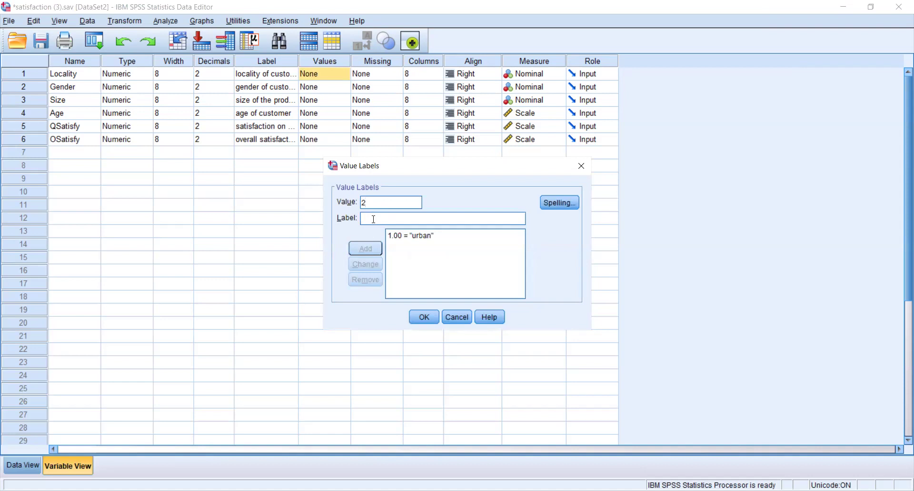
click(374, 218)
text(sem)
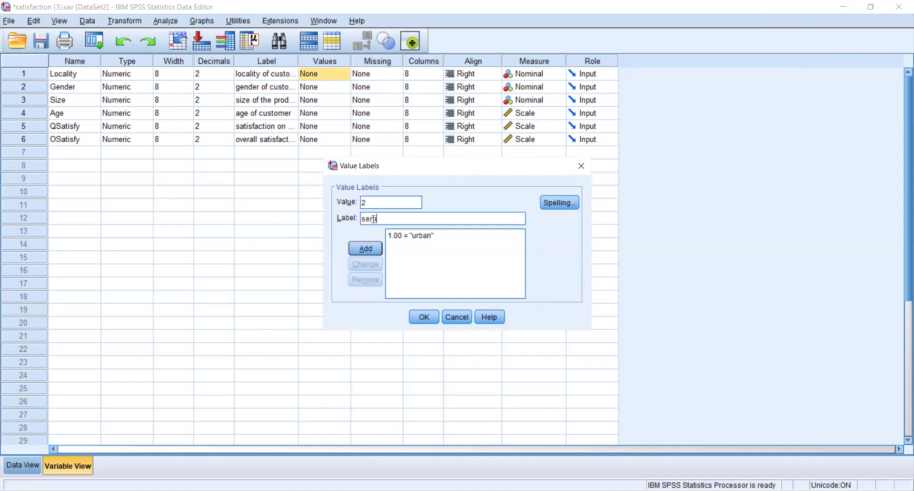
text(i-urban)
key(Return)
Add the value label "rural" for code 3 of Locality, apply the labels and reopen them for a check.
text(3)
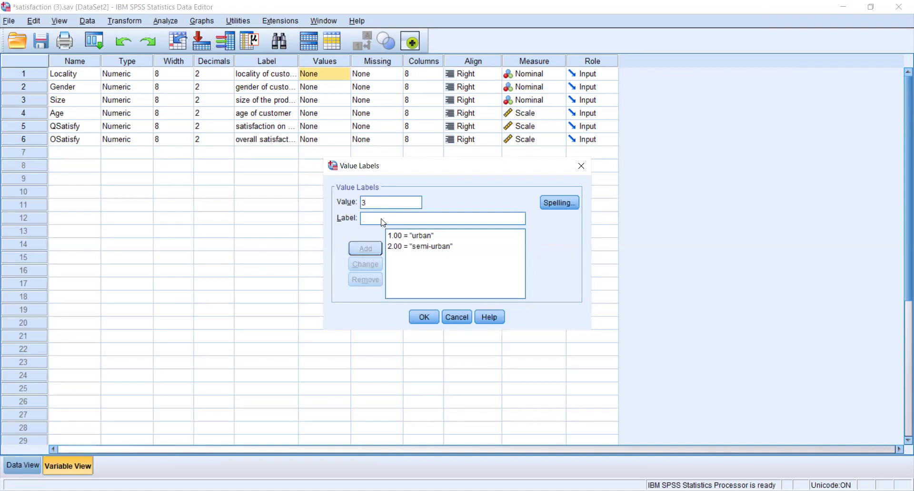
click(381, 218)
text(rural)
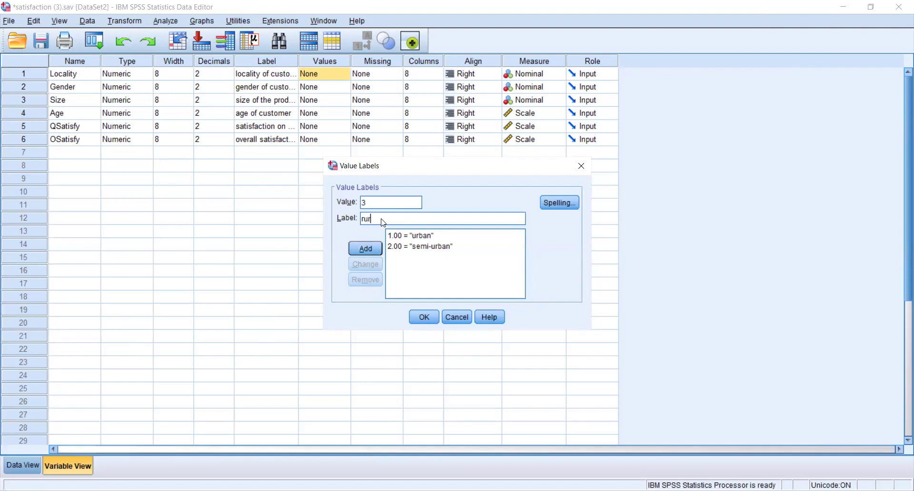
click(376, 247)
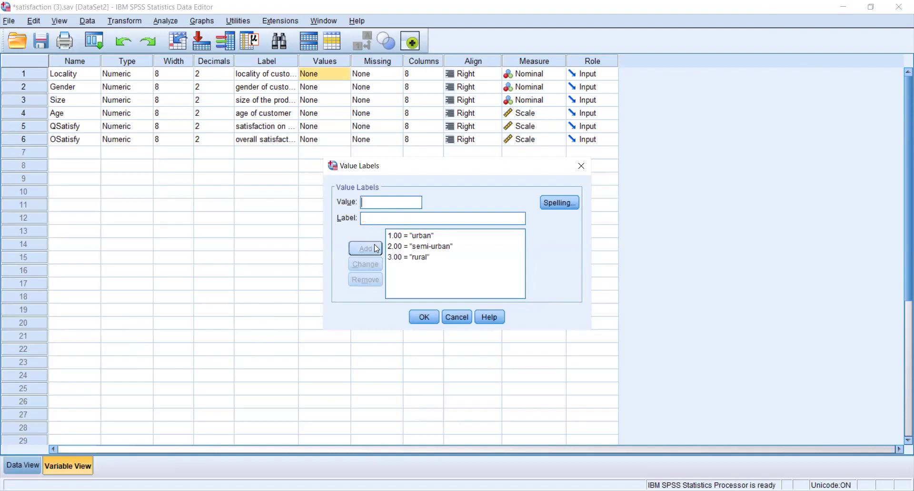
click(430, 315)
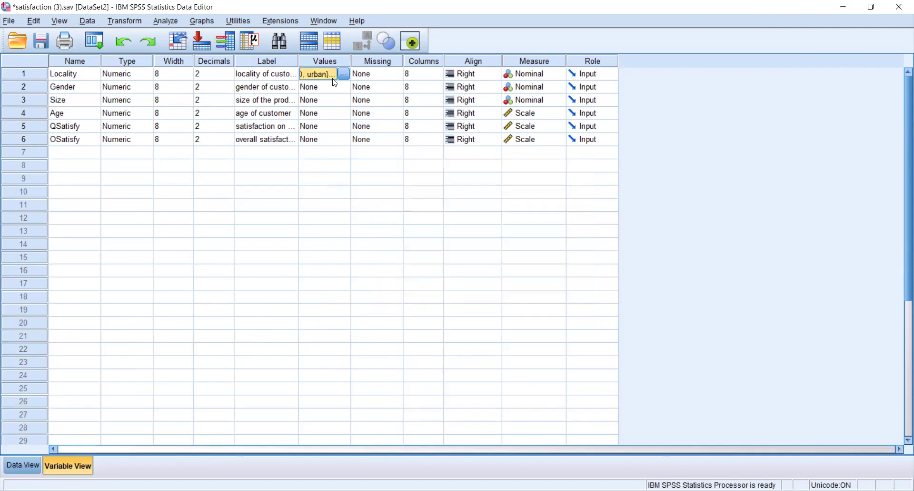
click(344, 73)
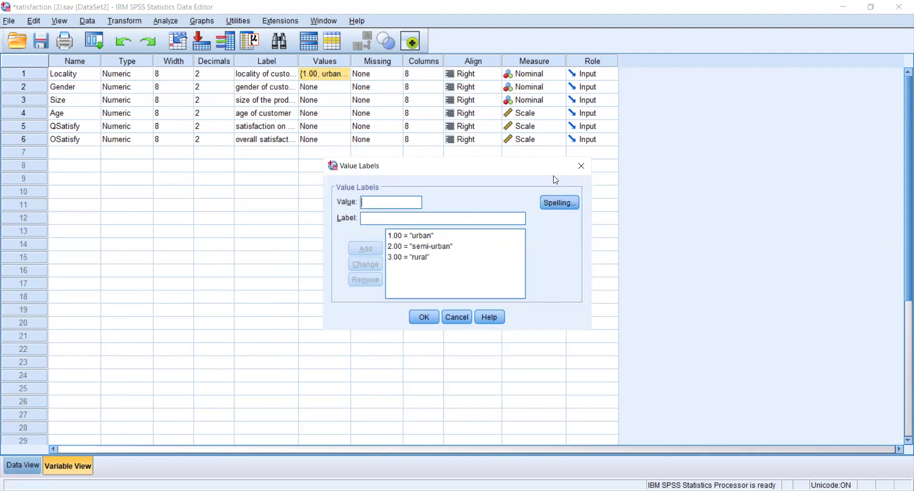
click(578, 171)
Define and apply value labels for the Gender variable: 1 as "male" and 2 as "female".
click(327, 86)
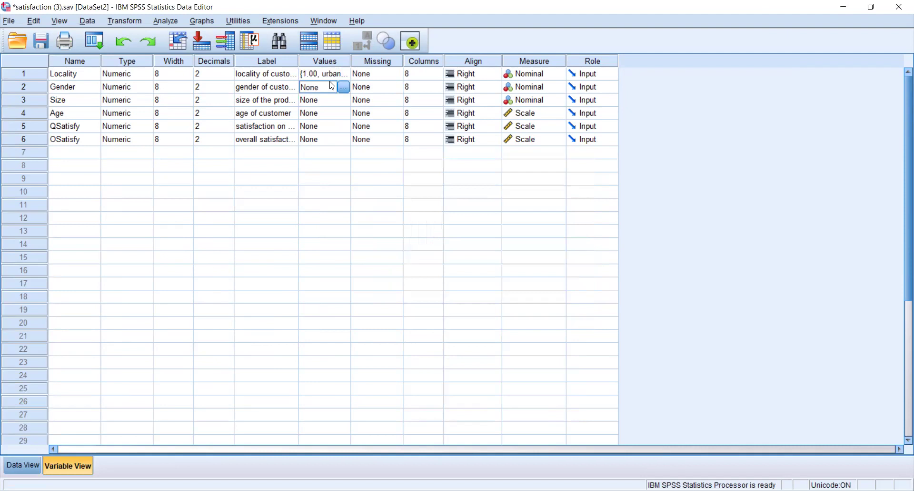
click(344, 88)
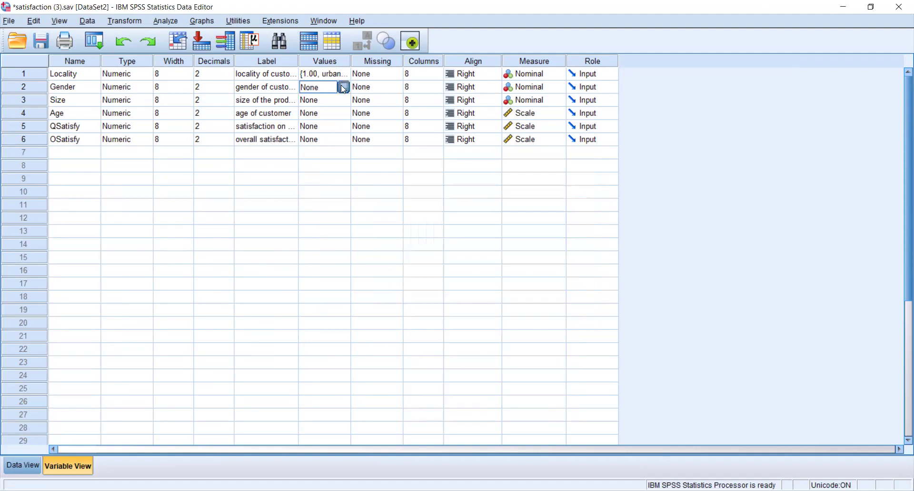
text(1)
click(376, 219)
text(male)
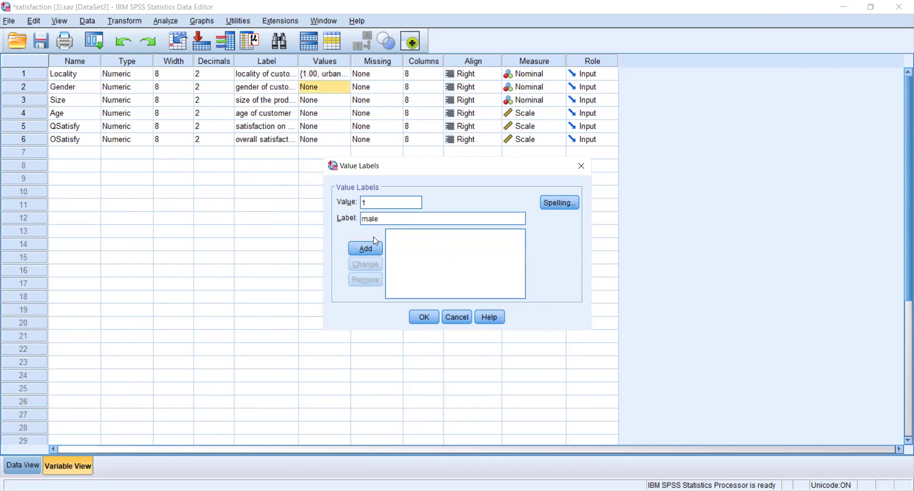
click(373, 247)
text(2)
click(386, 218)
text(female)
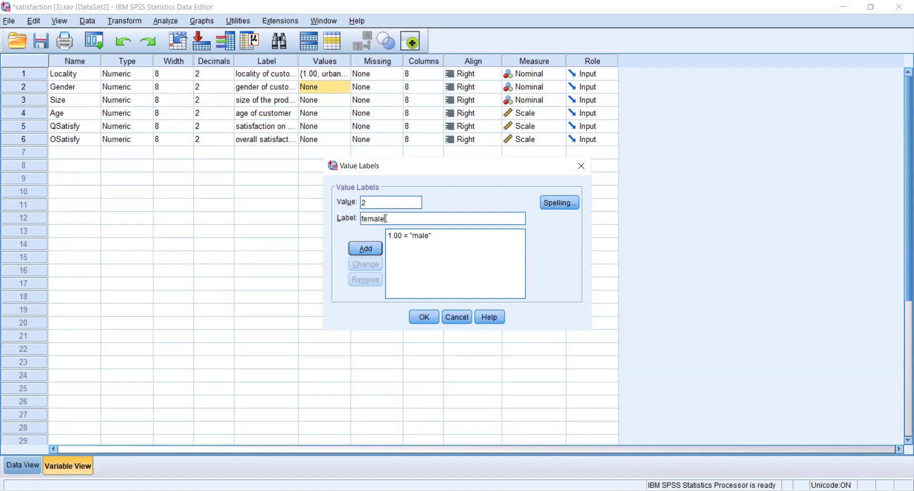
click(366, 248)
click(424, 317)
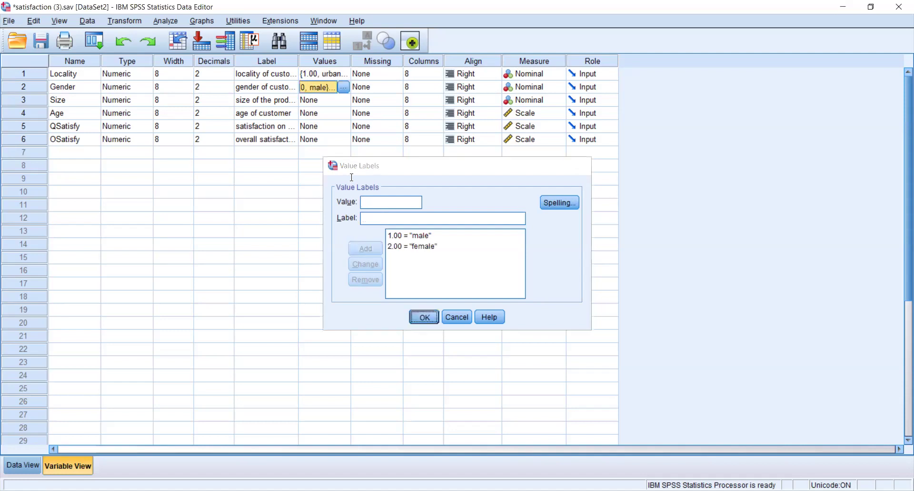
Add the value label "small" for code 1 of the Size variable.
click(316, 100)
click(343, 100)
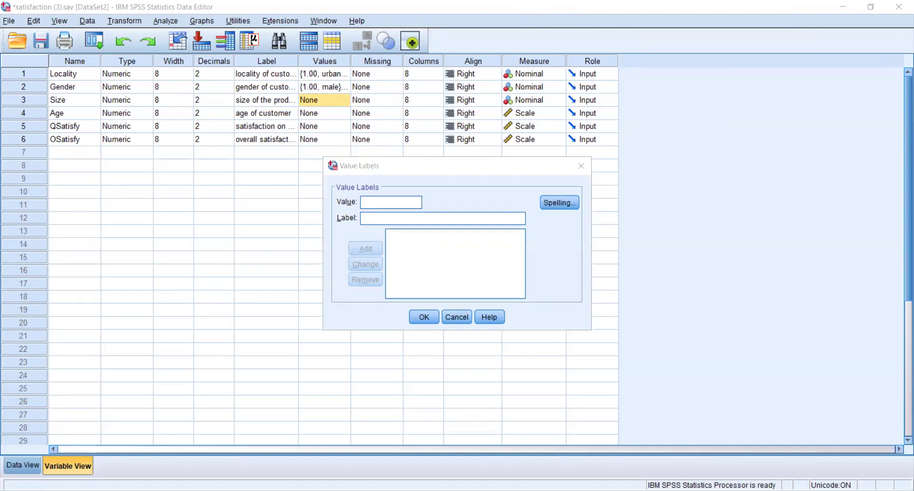
click(374, 204)
text(1)
click(379, 221)
text(sm)
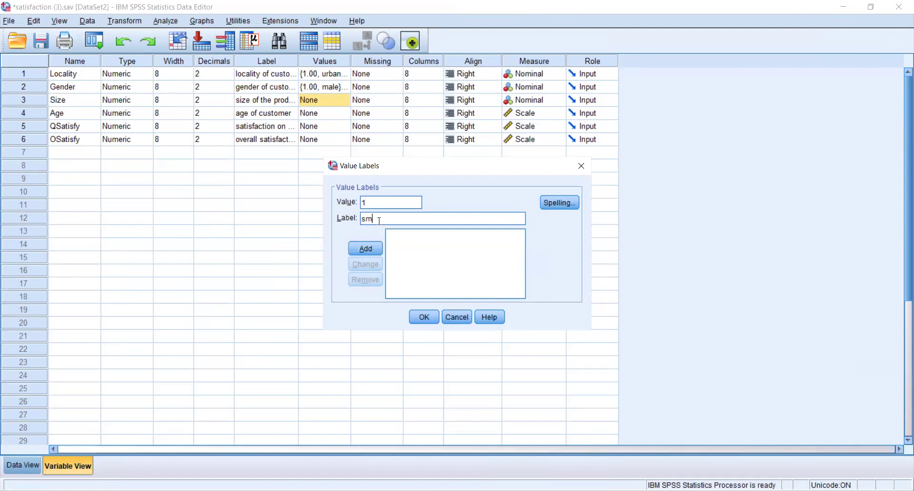
text(all)
key(Return)
Add the value label "medium" for code 2 of the Size variable.
text(w)
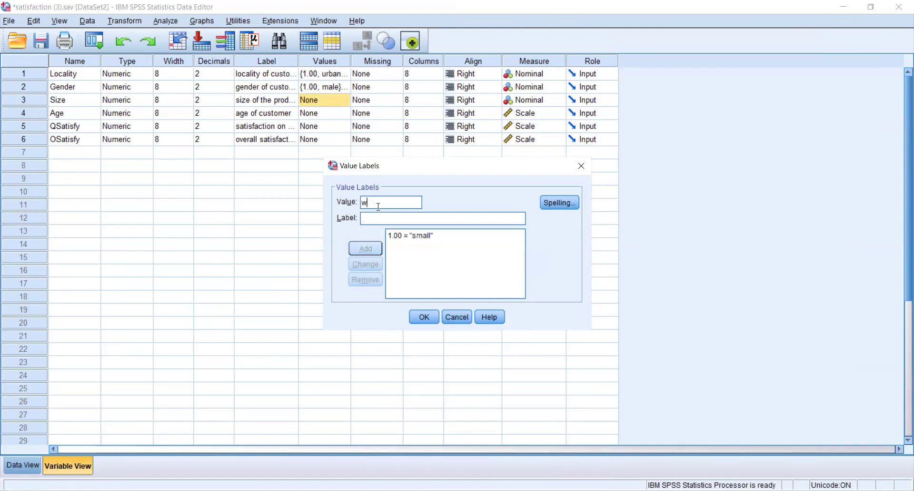
key(BackSpace)
text(2)
click(383, 217)
text(media)
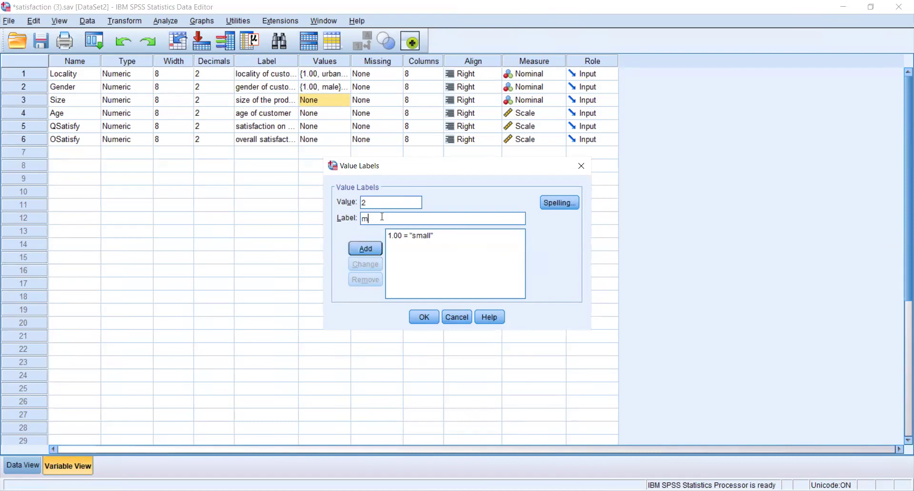
key(BackSpace)
text(um)
key(Return)
Add the value label "large" for code 3 of Size and apply the variable's value labels.
click(379, 206)
text(3)
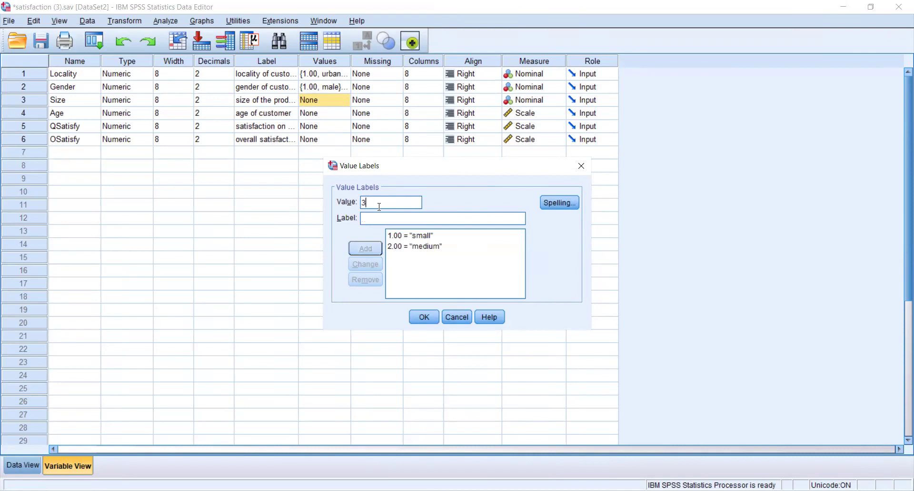
text(l)
key(BackSpace)
text(large)
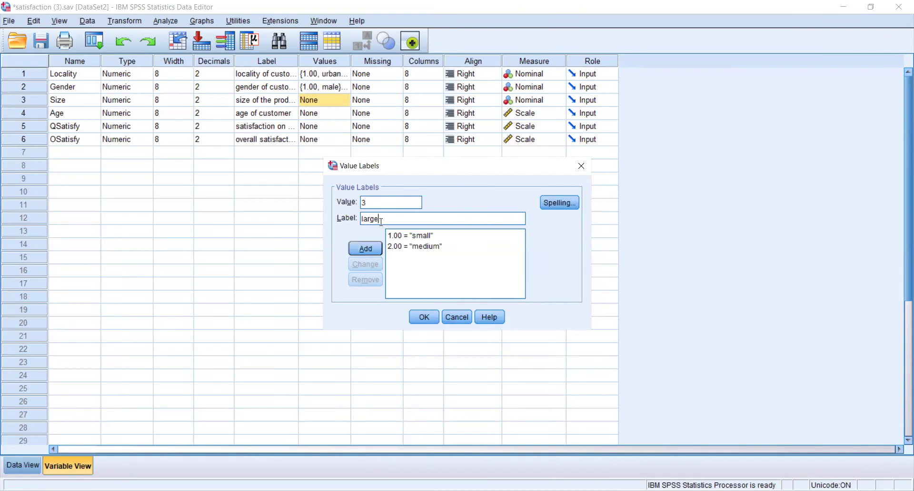
key(Return)
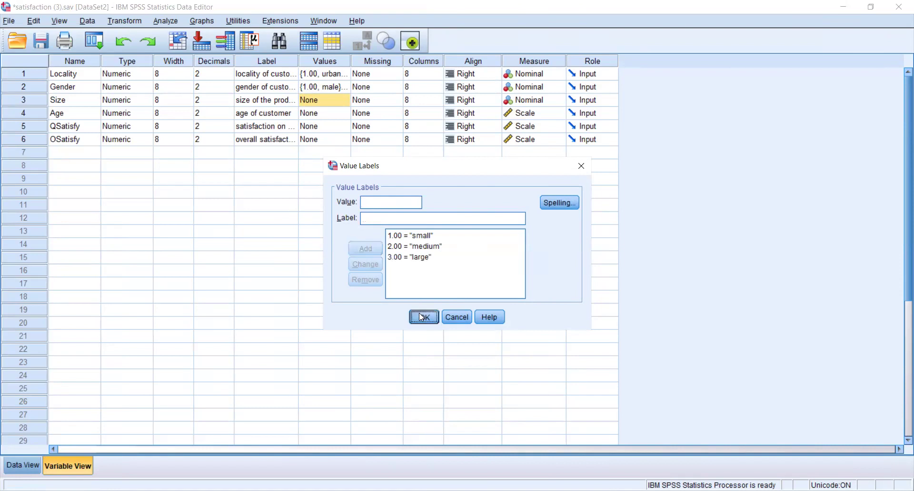
click(421, 316)
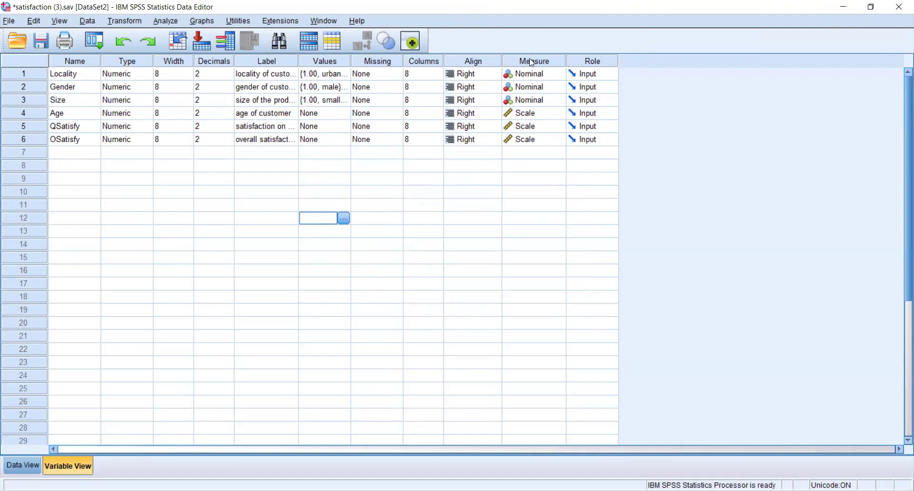
Examine the available measurement levels for Locality and the measure settings of Age and QSatisfy without changing them.
click(557, 74)
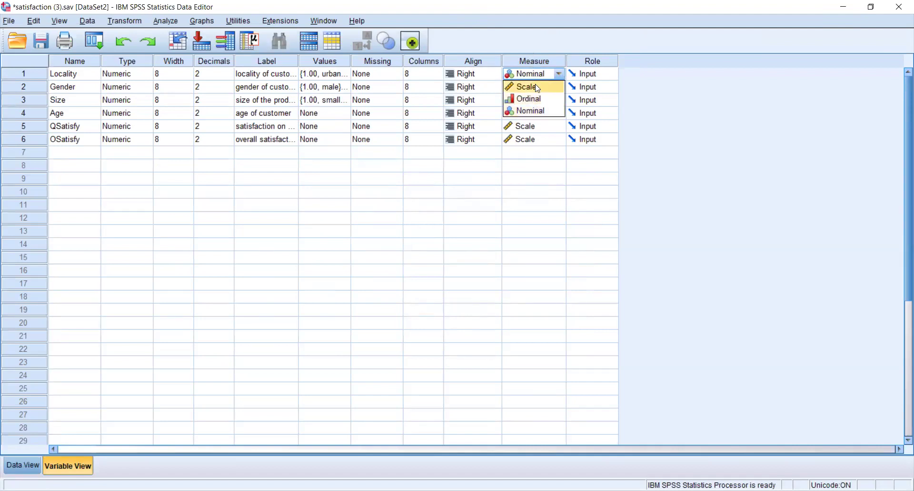
click(548, 177)
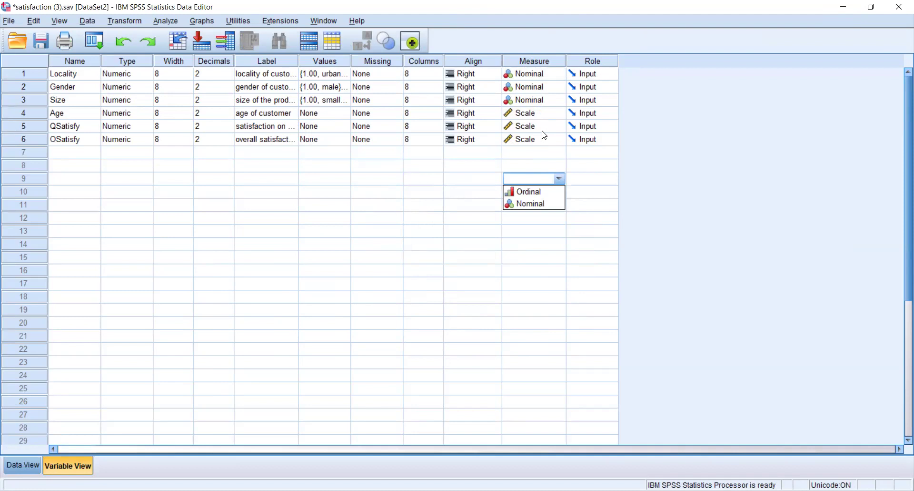
click(551, 79)
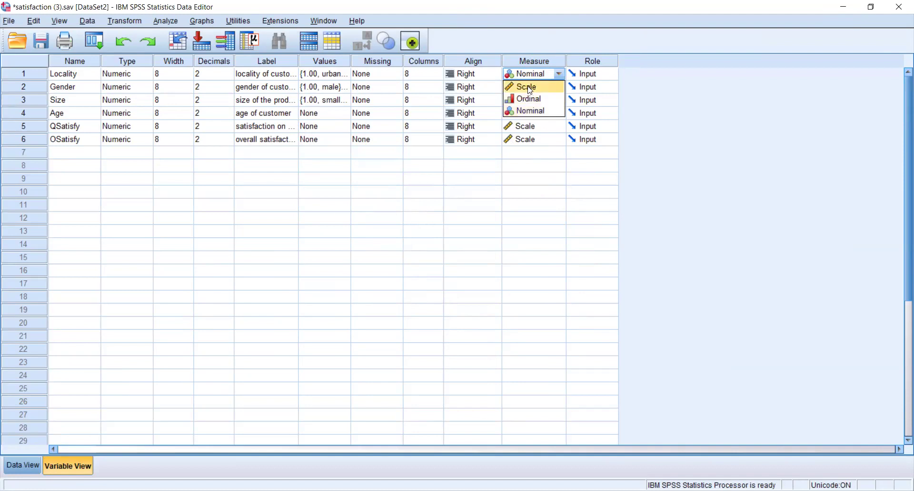
click(539, 164)
click(548, 113)
click(543, 122)
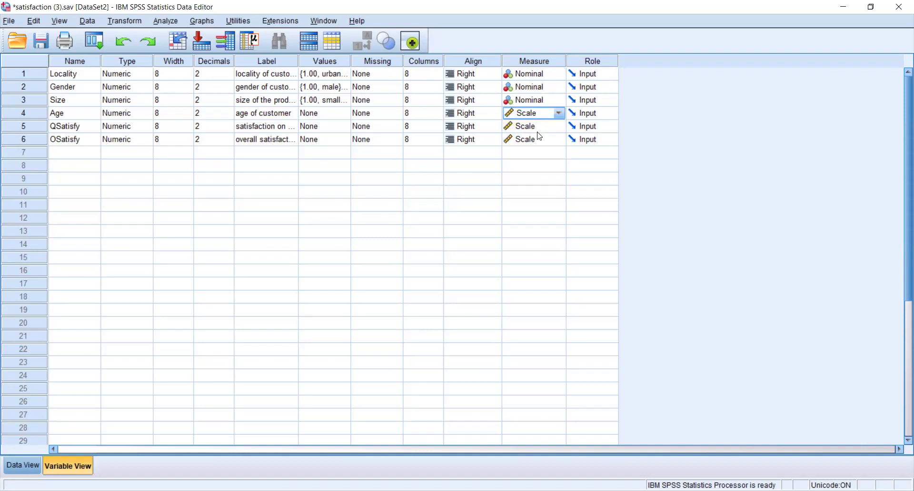
click(541, 126)
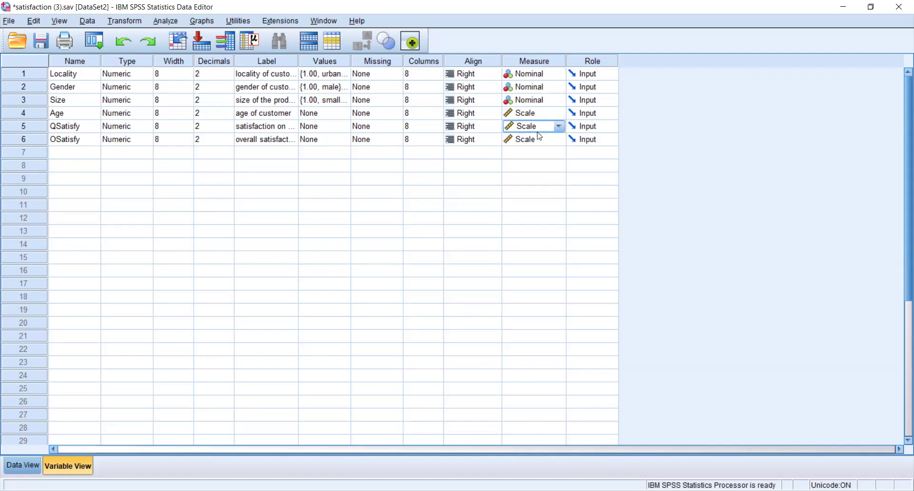
click(545, 89)
click(543, 167)
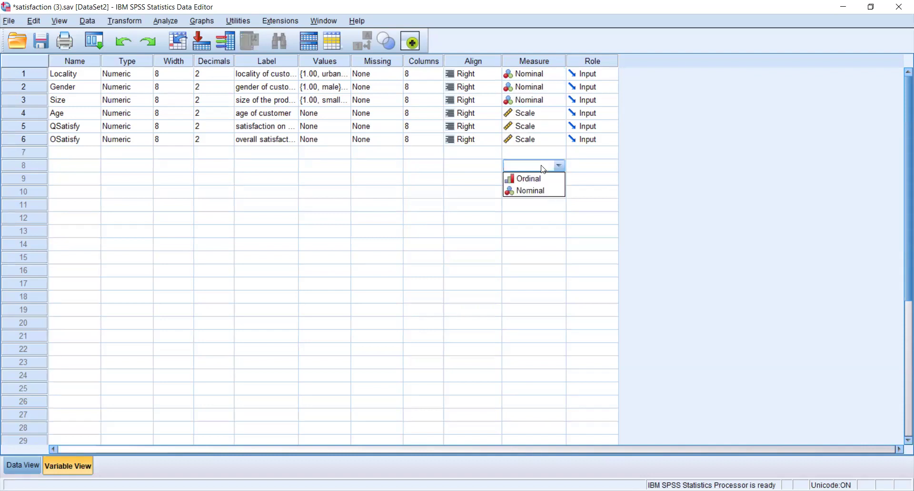
click(584, 176)
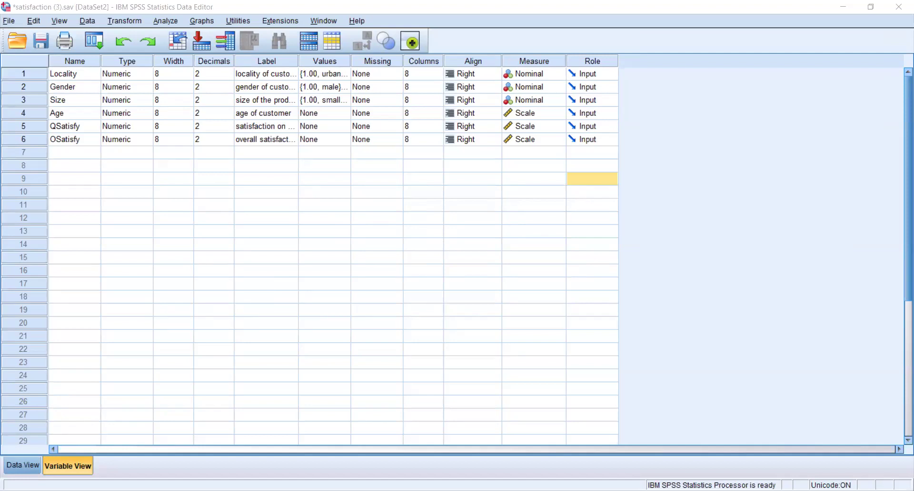
click(204, 142)
key(Tab)
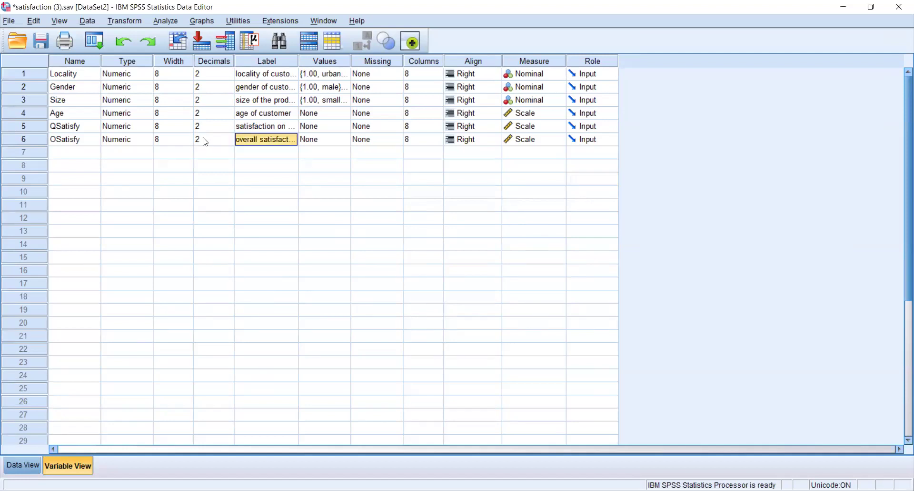
click(308, 141)
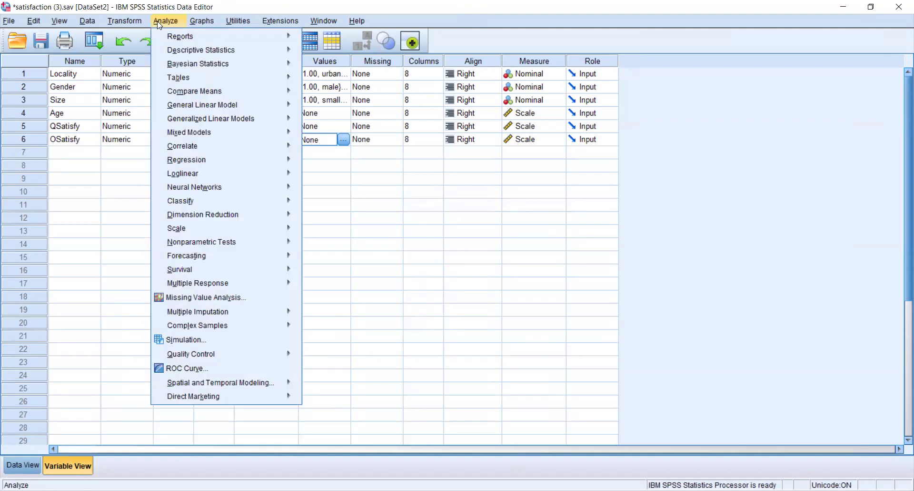
mouse_move(177, 53)
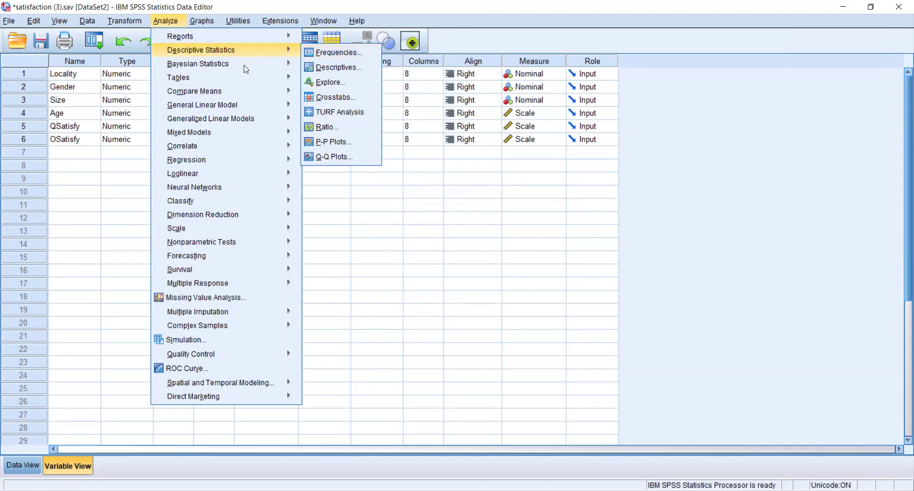
click(83, 86)
click(85, 79)
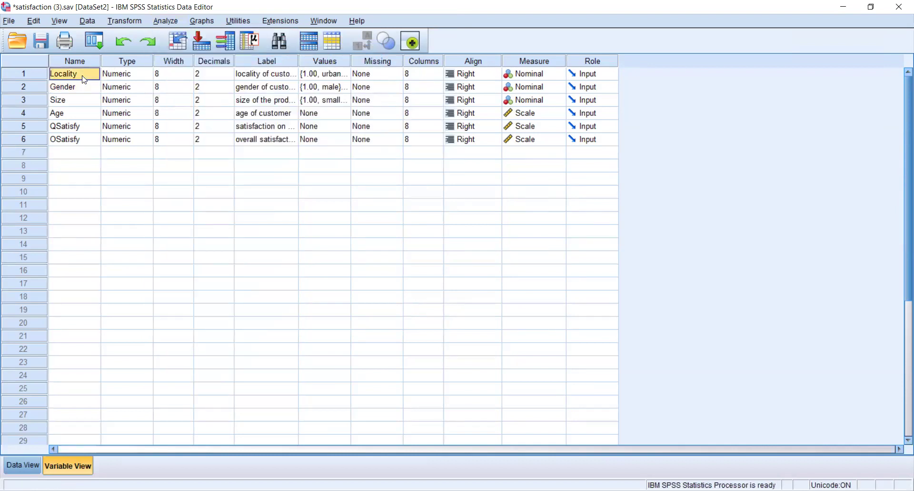
Set up a Frequencies analysis, replacing gender of customer with locality of customer as the analysed variable.
click(168, 20)
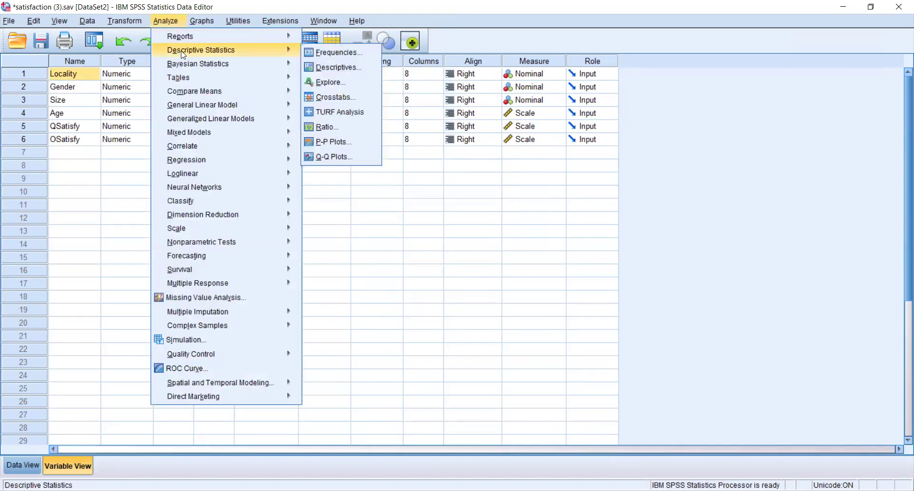
key(Return)
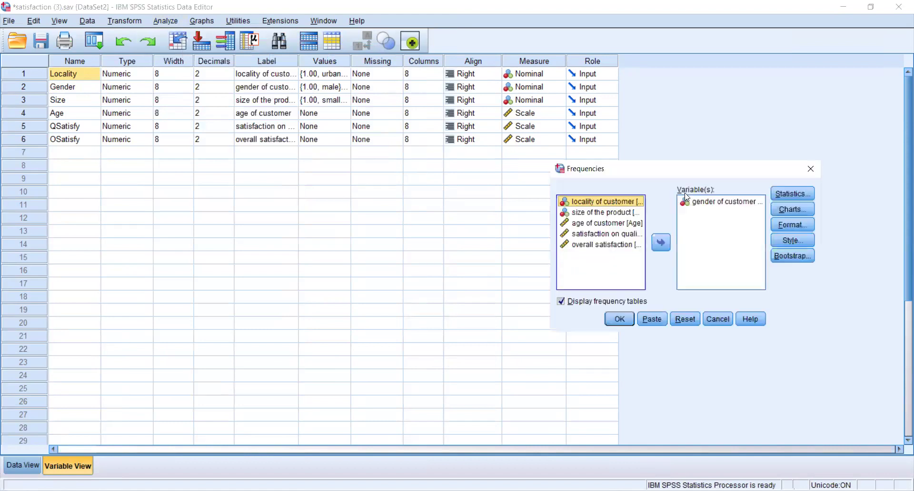
click(697, 202)
click(666, 243)
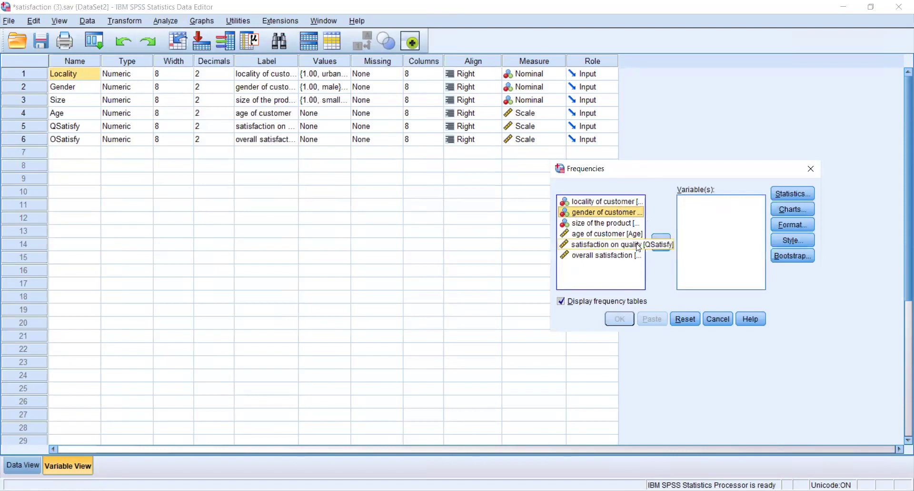
click(620, 202)
click(662, 242)
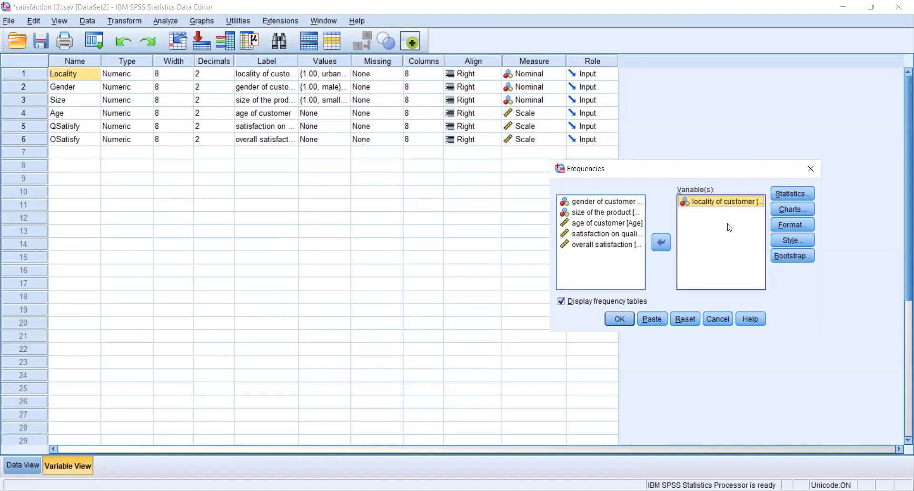
Try gender of customer as the Frequencies variable and restore locality of customer in its place.
drag(603, 201, 684, 216)
click(684, 205)
click(661, 242)
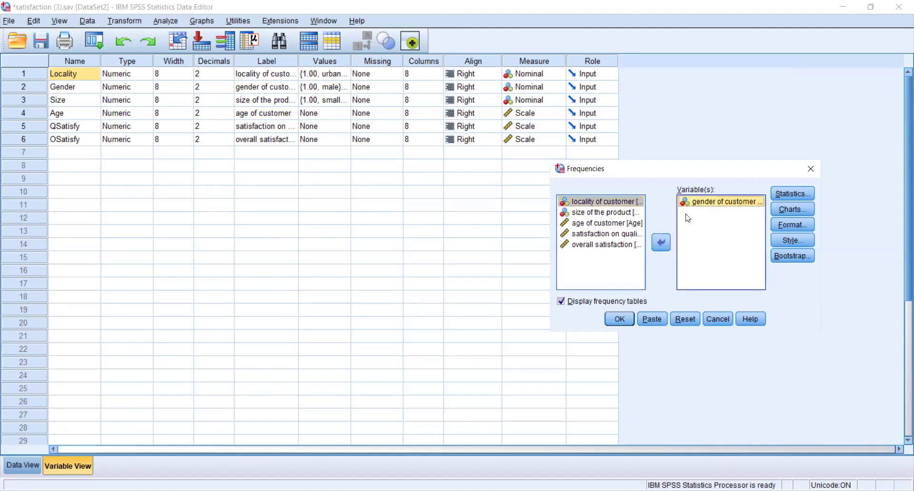
click(665, 242)
click(604, 202)
click(658, 239)
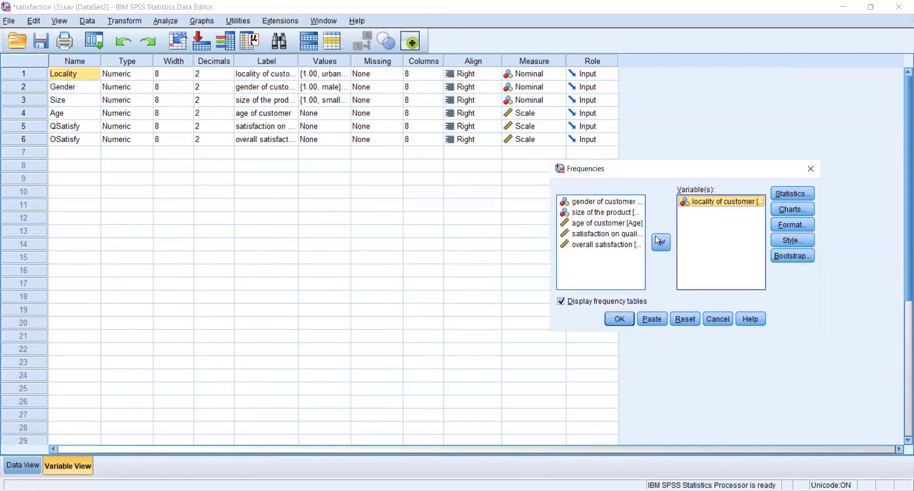
Request pie charts with frequencies as chart values and run the Frequencies analysis for locality of customer.
click(799, 212)
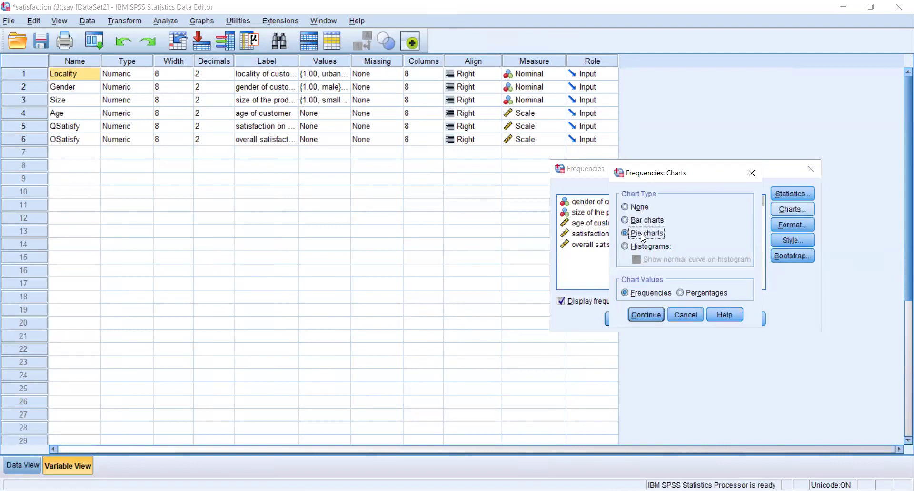
click(641, 315)
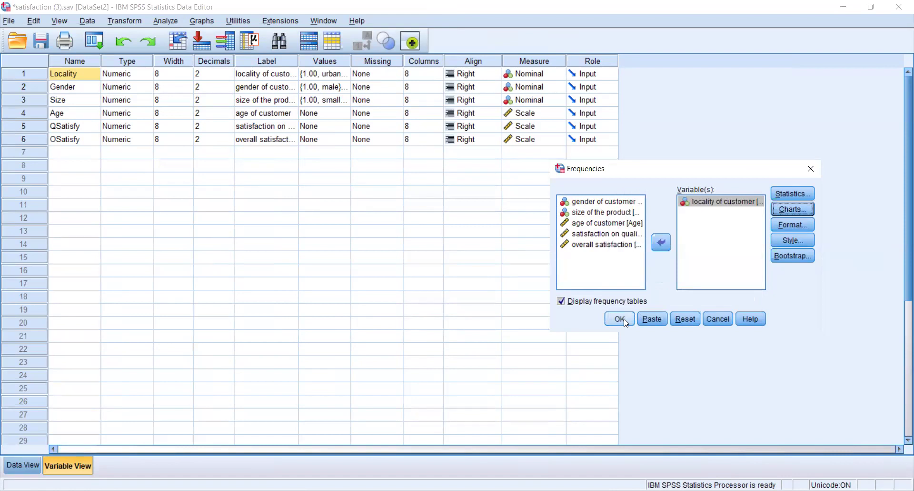
click(624, 318)
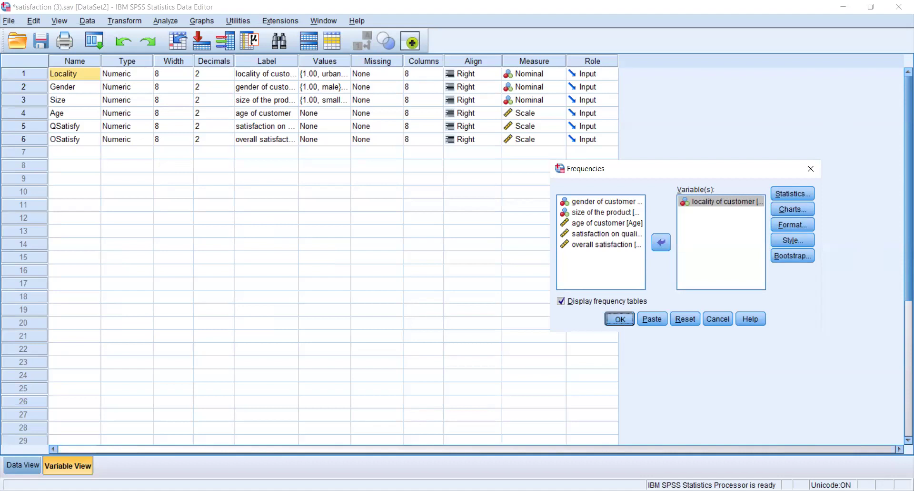
key(Return)
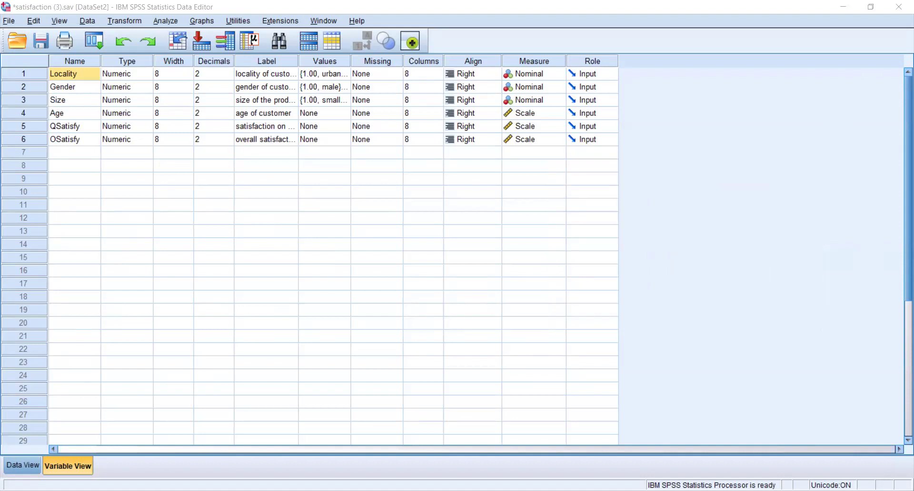
Review the earlier output from its opening log down to the Gender statistics and frequency table.
scroll(902, 286, up, 8)
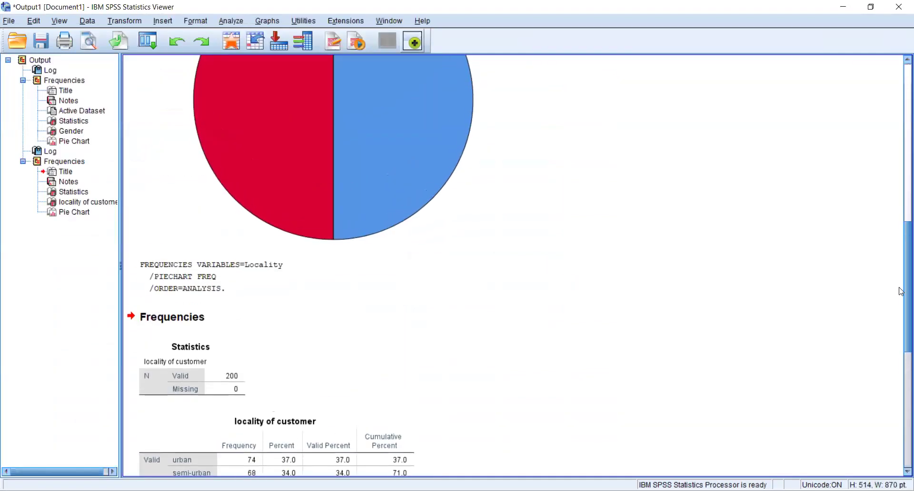
scroll(901, 213, up, 5)
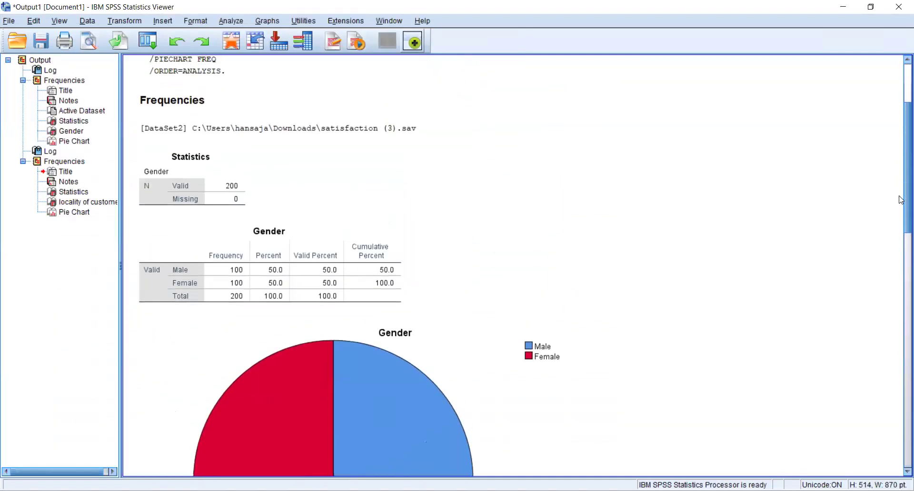
scroll(902, 169, up, 3)
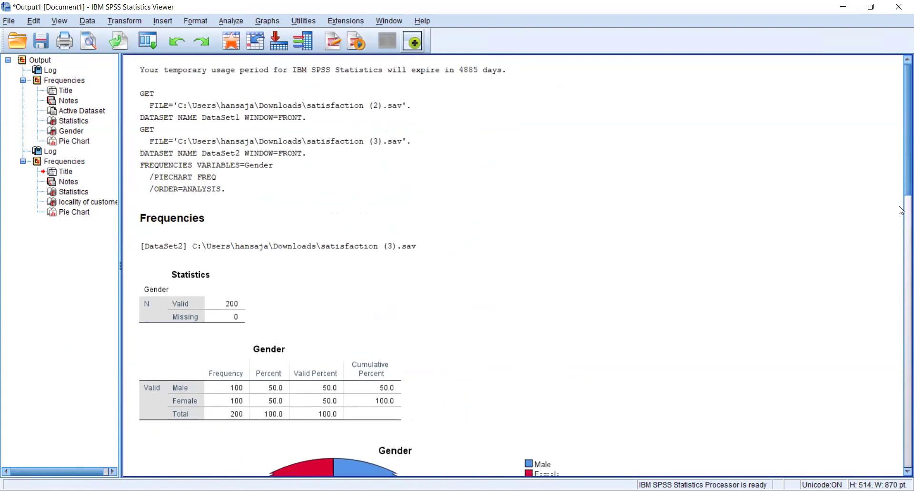
scroll(902, 200, down, 4)
scroll(256, 76, down, 3)
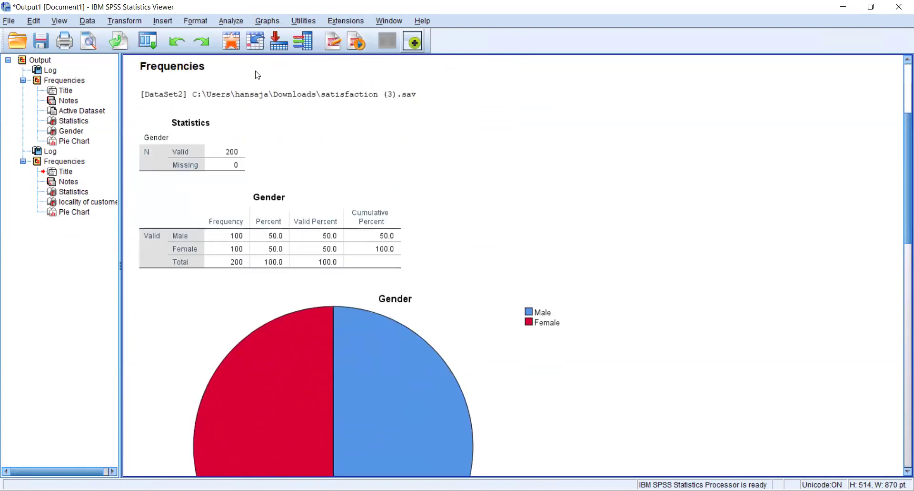
click(267, 140)
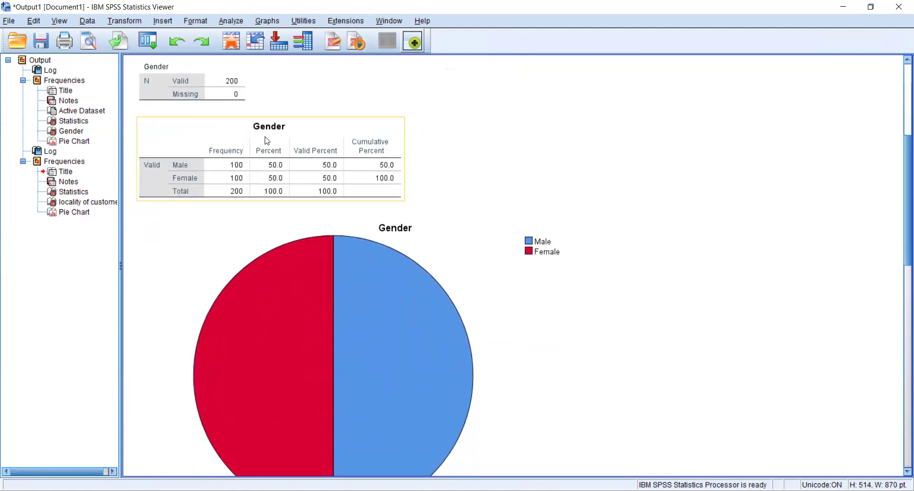
click(804, 225)
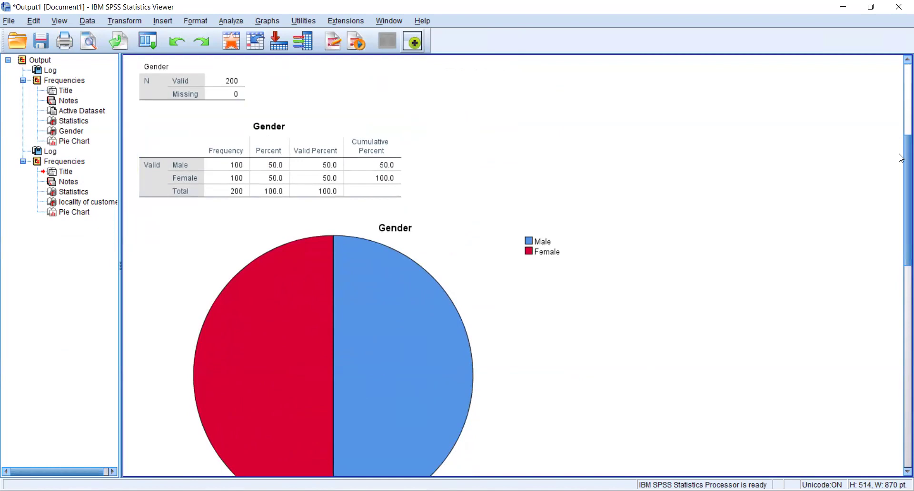
scroll(902, 158, down, 1)
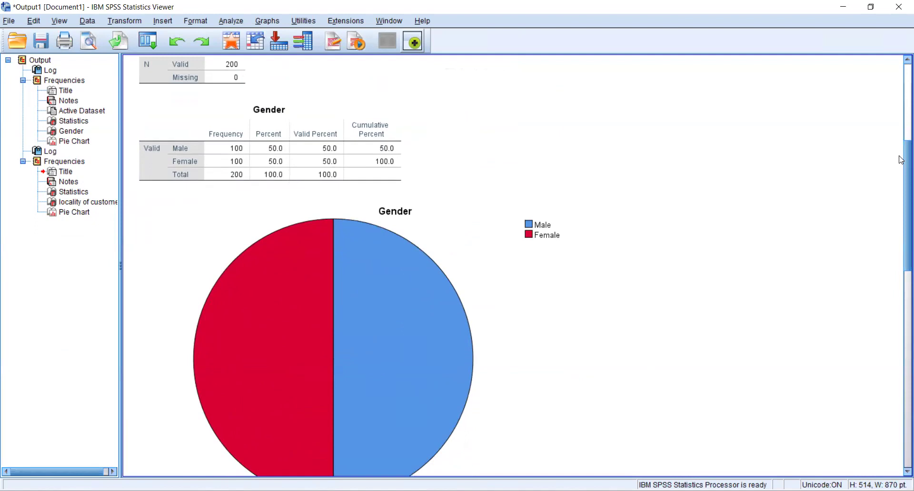
Examine the Gender pie chart together with the Male and Female rows of its frequency table.
click(187, 162)
click(902, 214)
drag(900, 212, 900, 239)
click(403, 266)
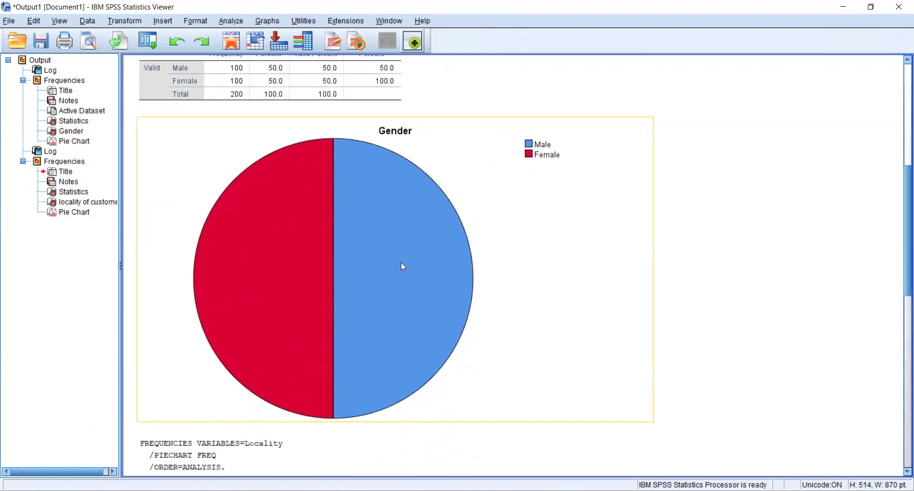
click(902, 230)
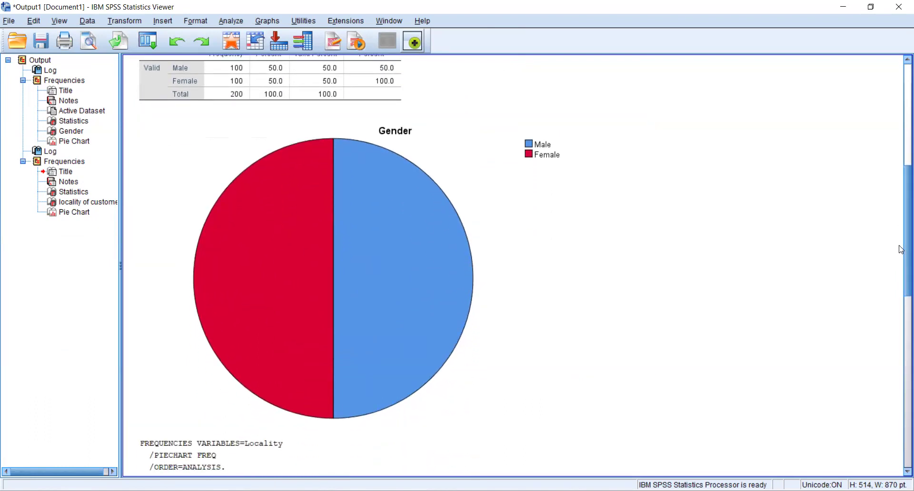
scroll(901, 250, up, 2)
click(287, 296)
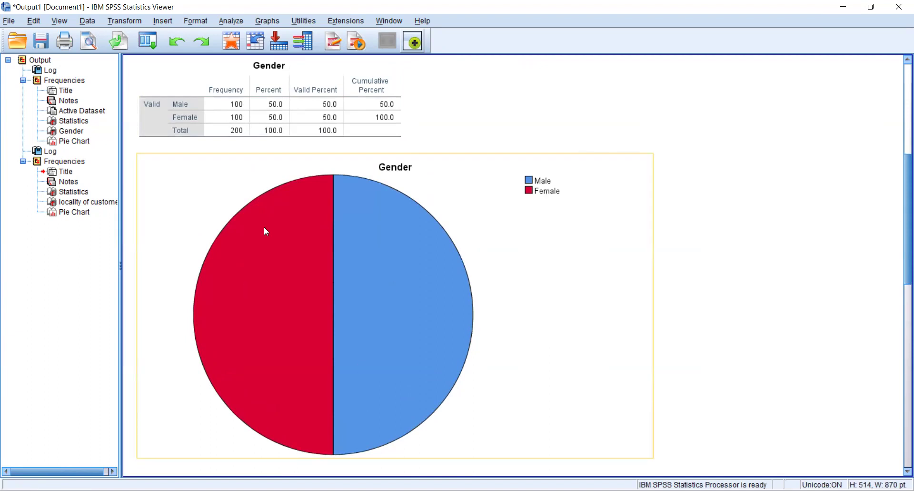
scroll(901, 168, up, 1)
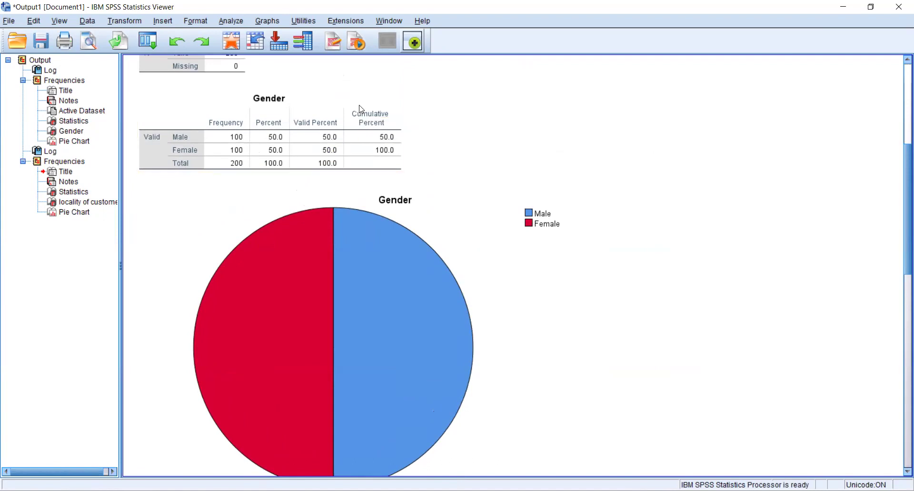
Compare the locality of customer frequency table and pie chart with the Gender output, and close the output window.
drag(901, 216, 892, 336)
scroll(867, 428, down, 10)
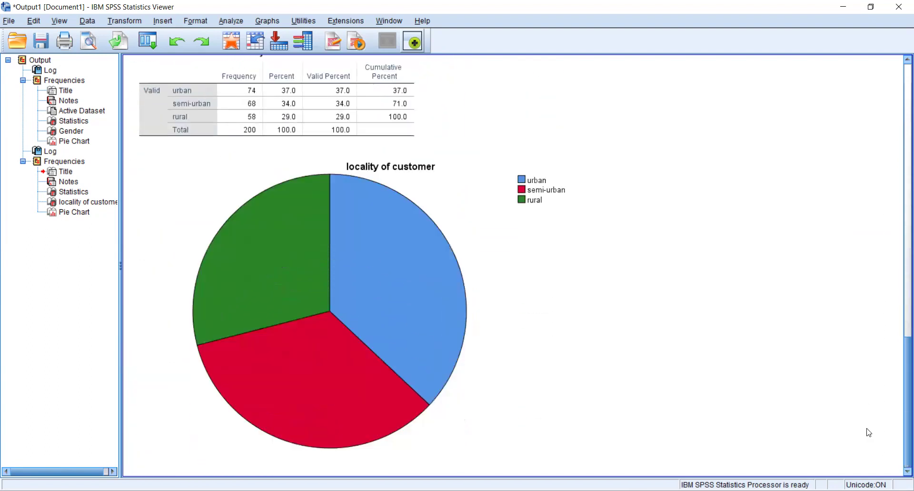
scroll(902, 323, up, 15)
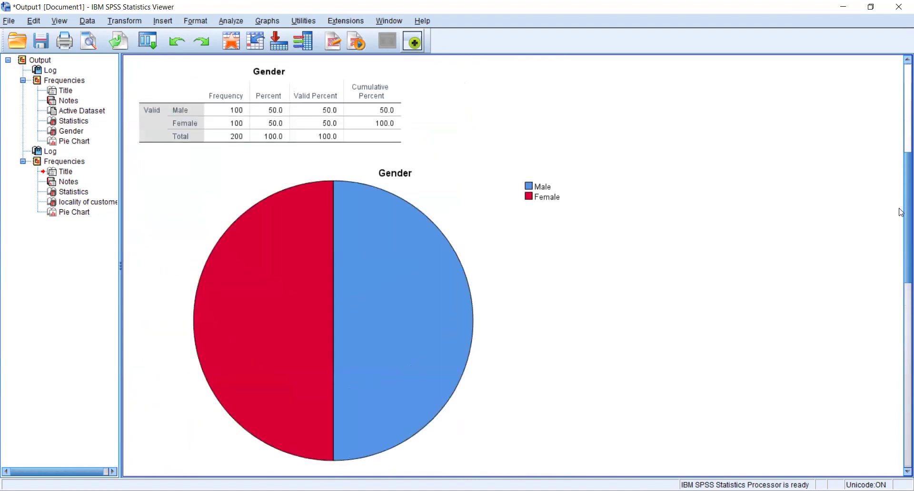
scroll(899, 238, down, 5)
scroll(900, 224, up, 3)
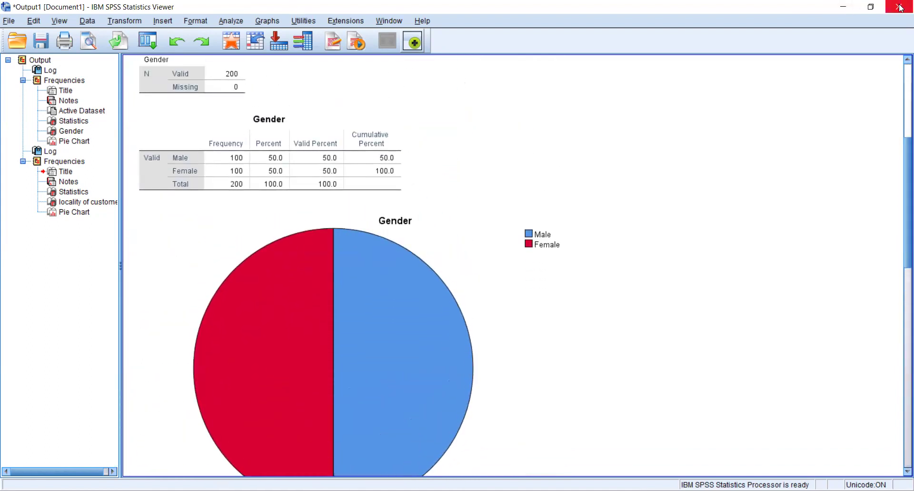
click(456, 266)
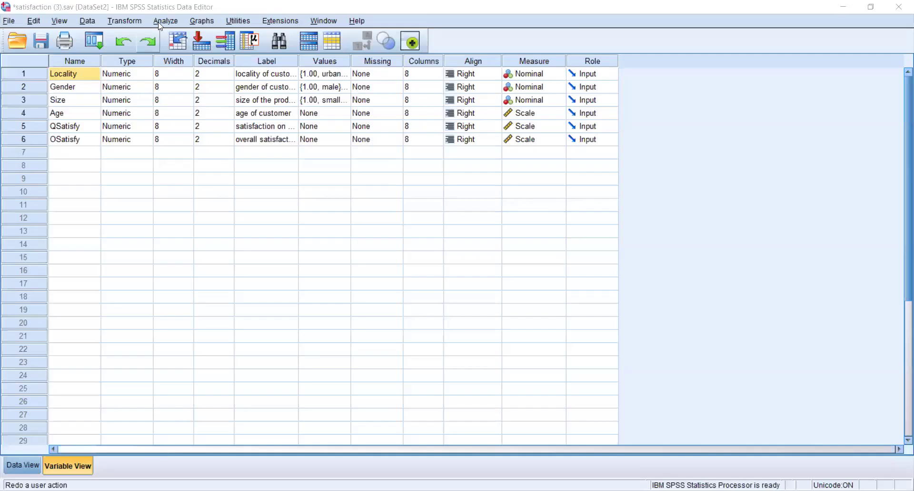
Run the Frequencies analysis again for locality of customer, keeping pie charts with frequencies as chart values.
click(160, 22)
mouse_move(239, 58)
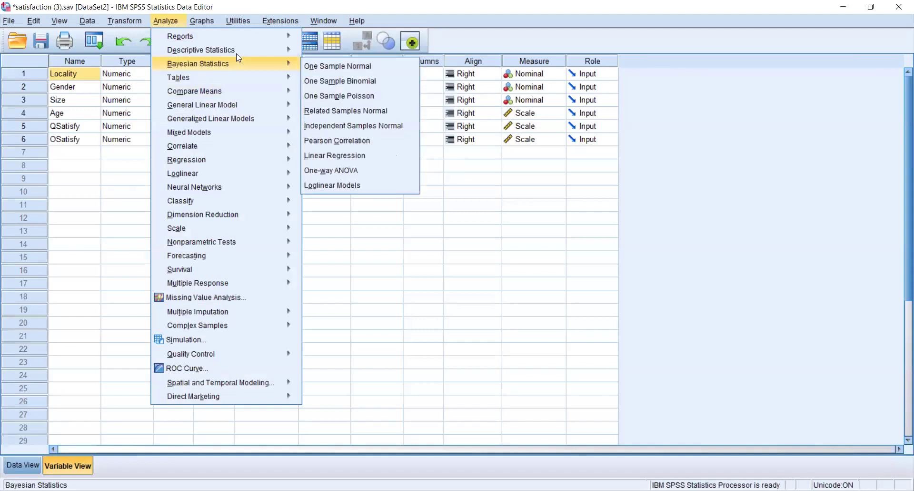
mouse_move(267, 51)
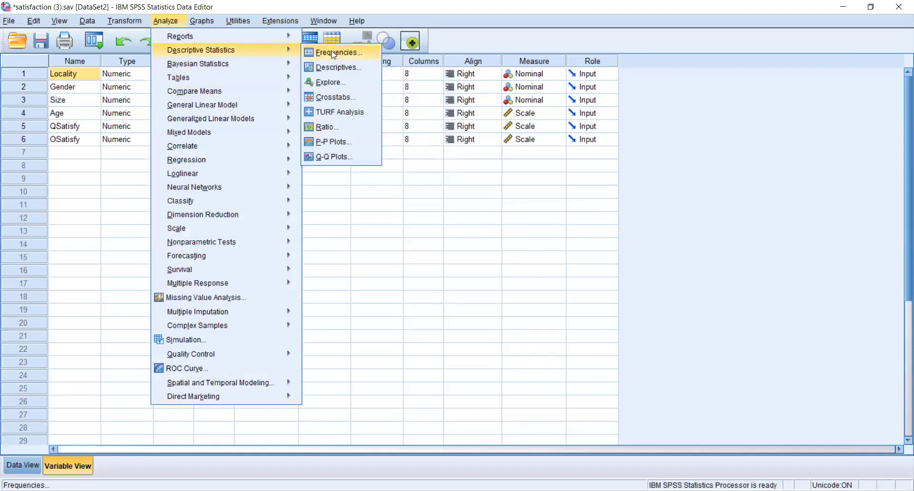
click(333, 52)
click(798, 208)
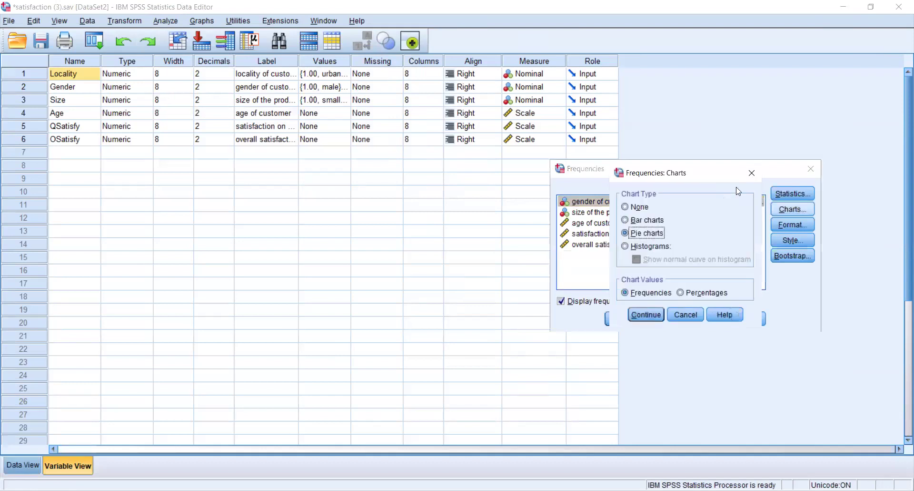
click(631, 314)
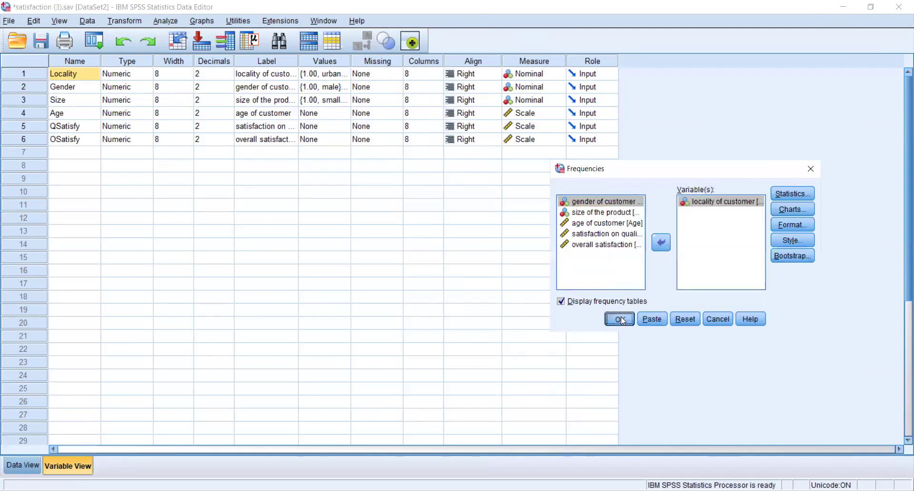
click(620, 319)
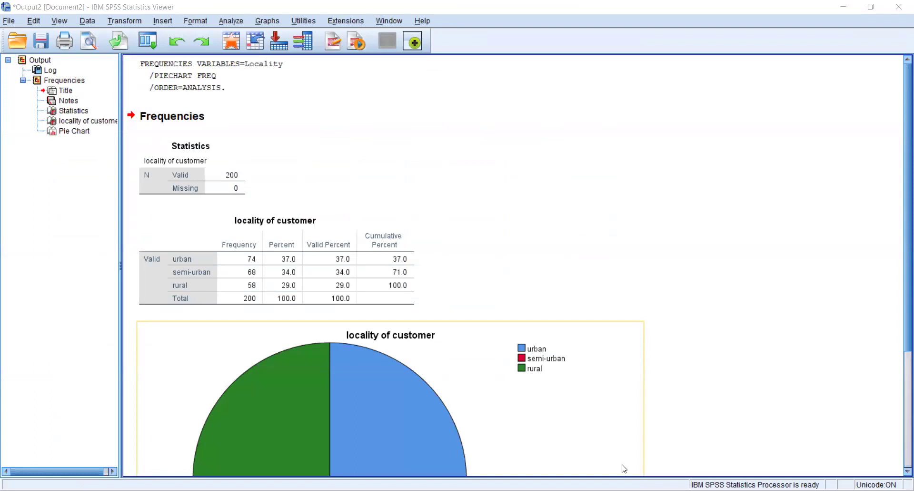
Examine the locality of customer frequency table, including its percent and cumulative percent columns, together with the full pie chart.
click(315, 284)
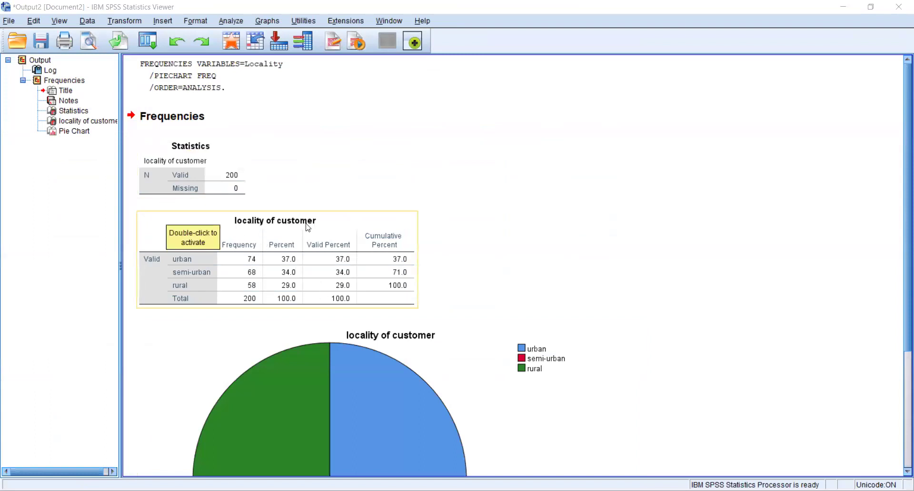
click(353, 343)
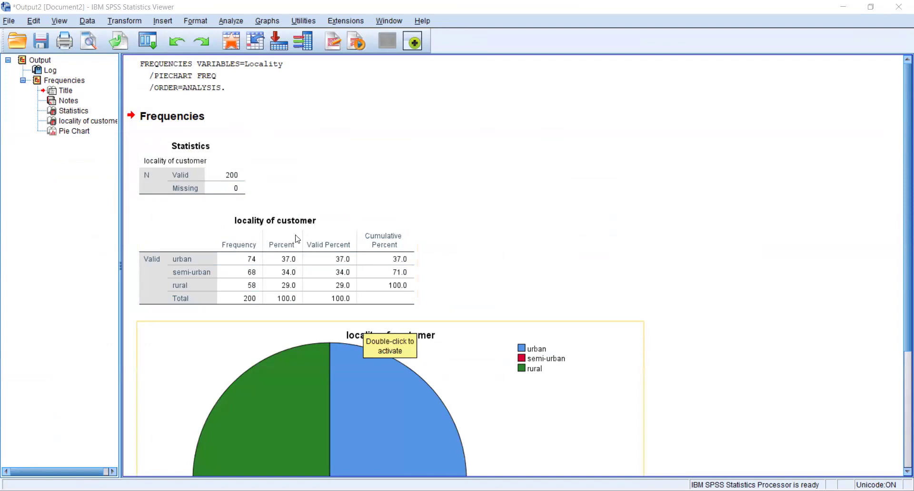
click(268, 228)
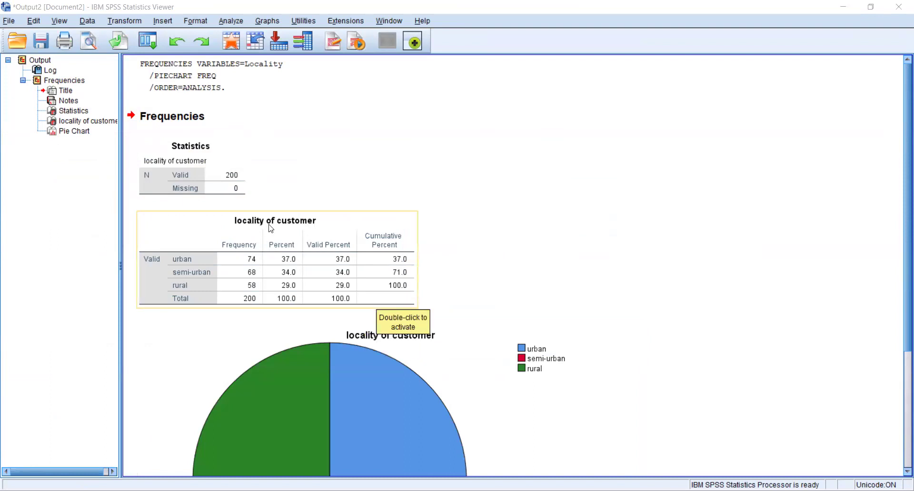
click(396, 360)
click(288, 267)
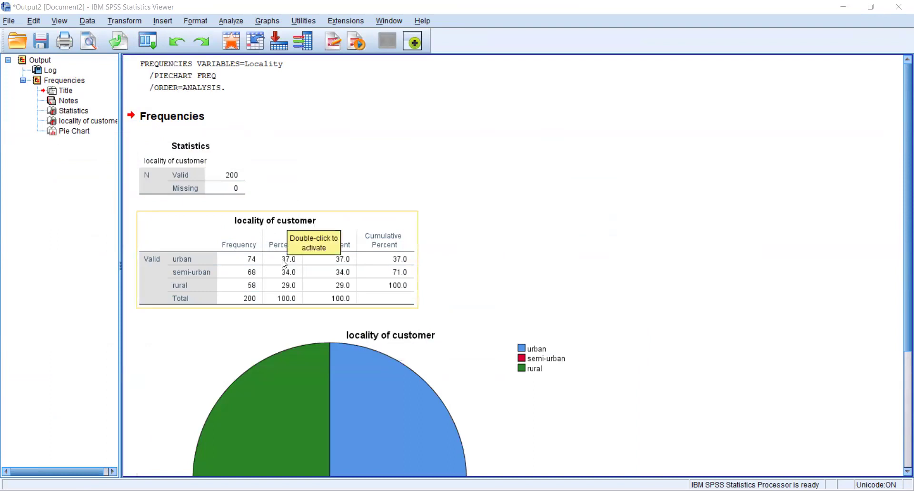
double_click(379, 249)
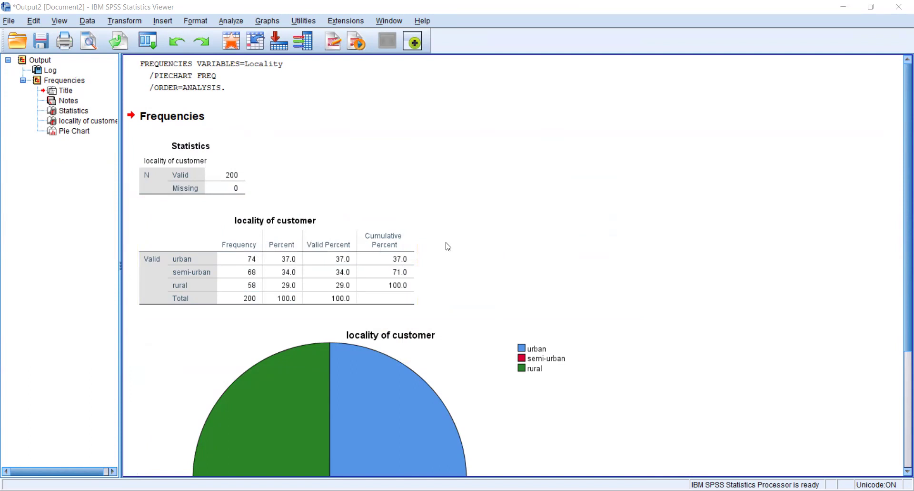
click(371, 297)
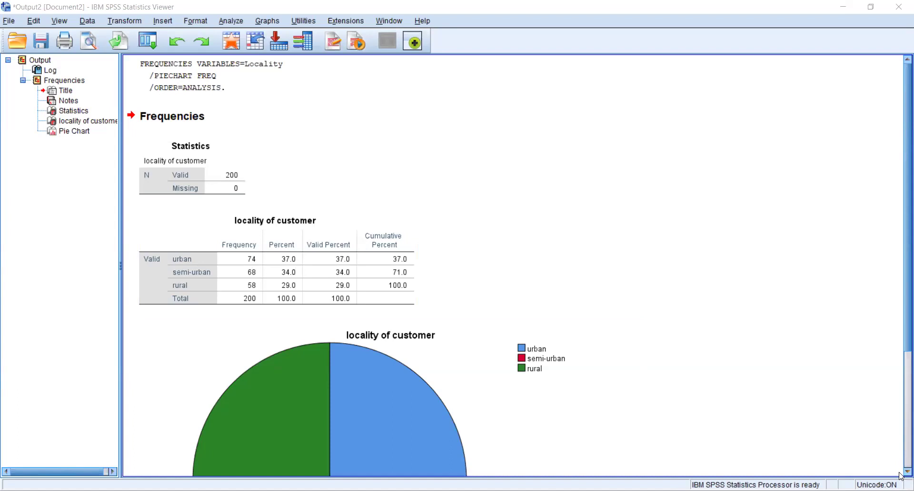
scroll(901, 475, down, 2)
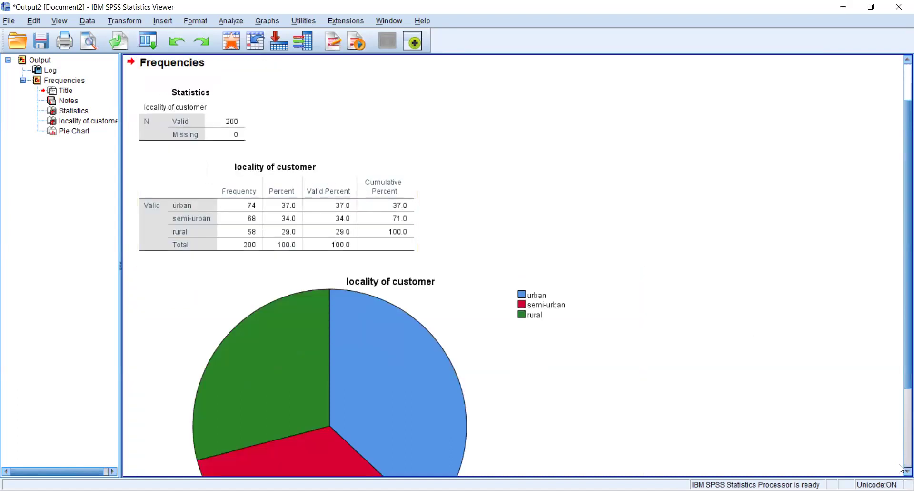
scroll(902, 473, down, 3)
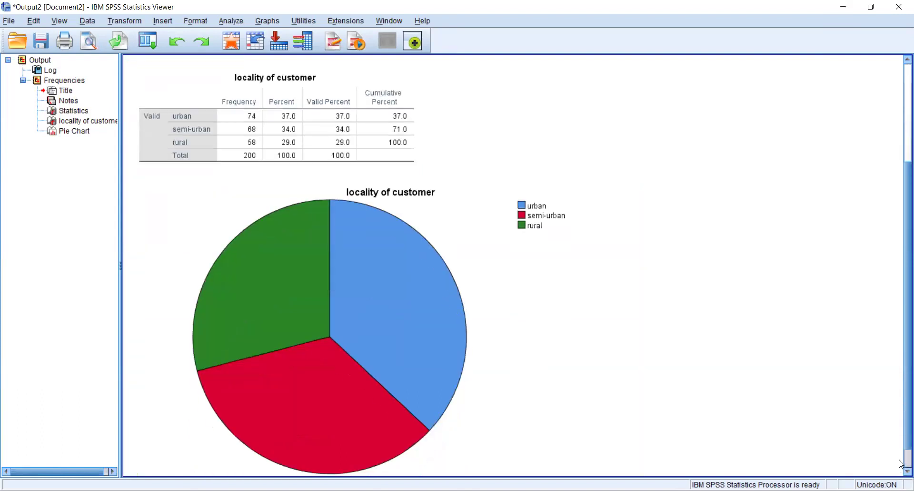
scroll(902, 472, down, 1)
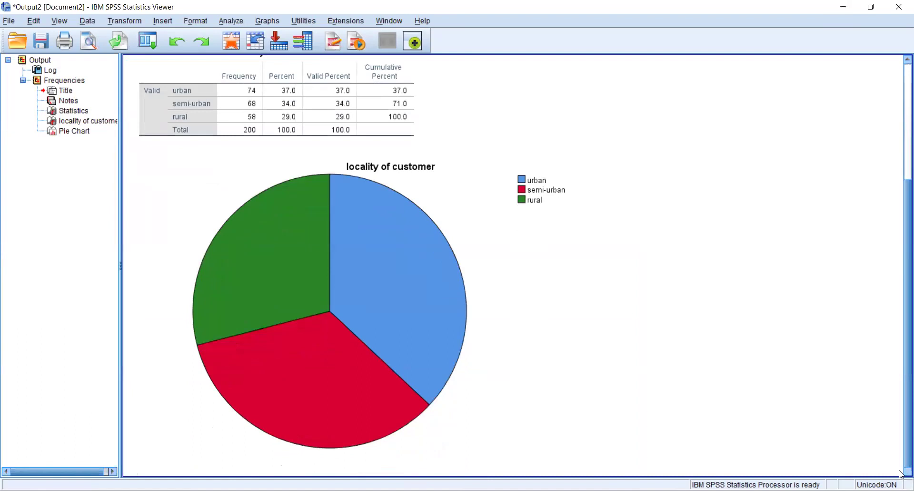
scroll(901, 152, up, 5)
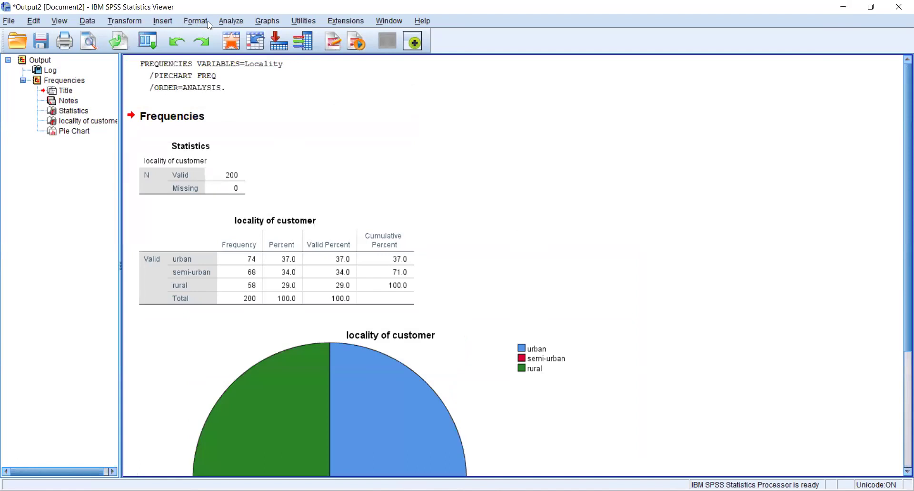
Reopen the Frequencies analysis and replace locality of customer with size of the product in the variable list.
click(232, 22)
mouse_move(243, 53)
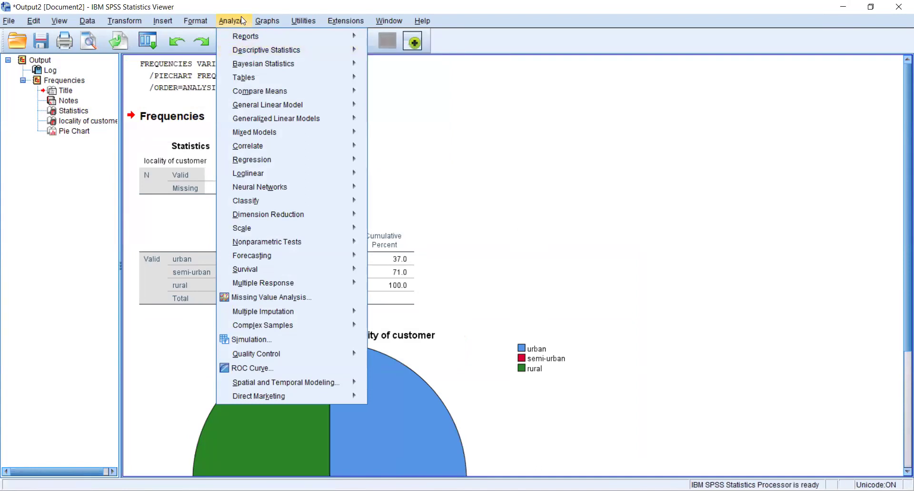
click(382, 56)
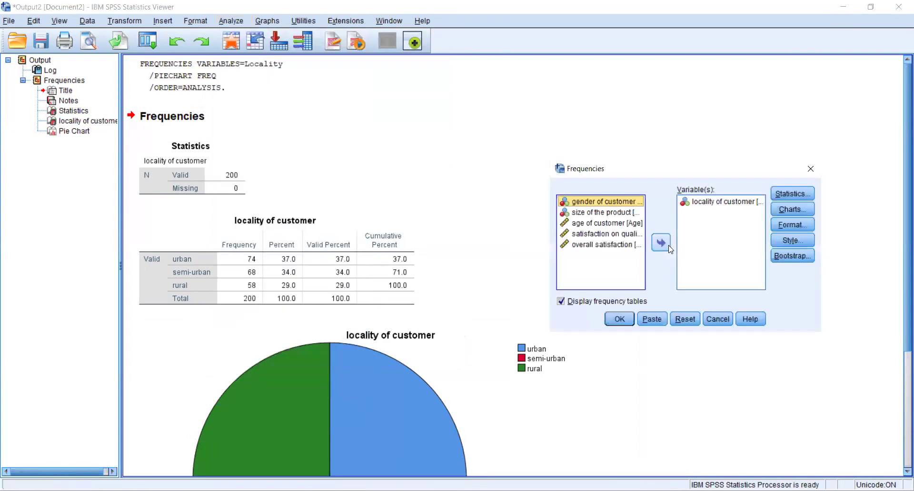
click(613, 215)
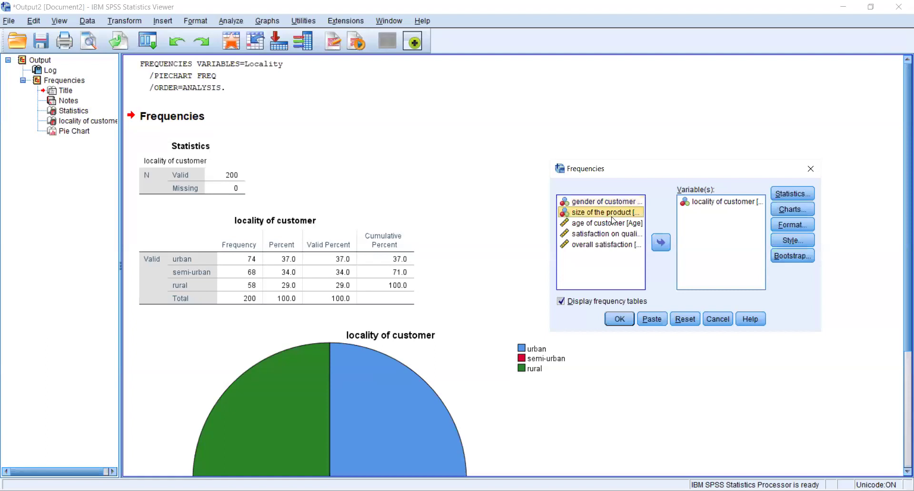
click(661, 243)
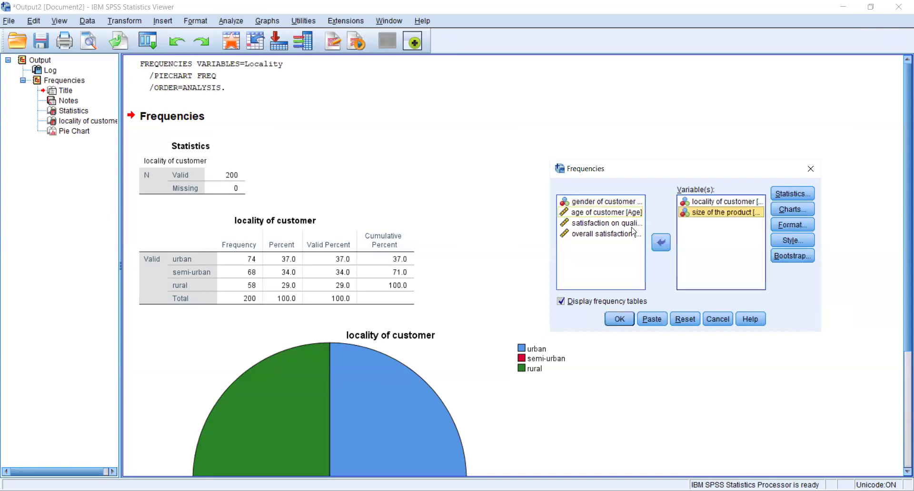
click(709, 203)
double_click(707, 203)
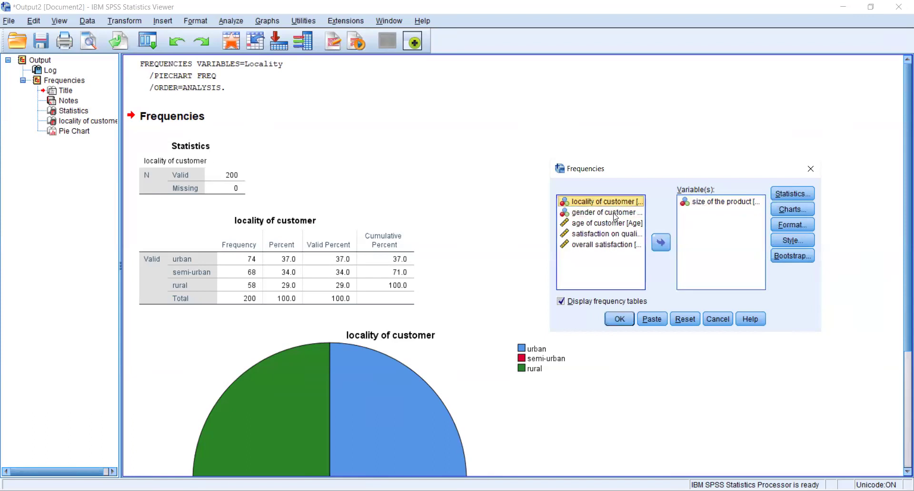
Empty the Frequencies variable list and add gender of customer followed by size of the product.
click(615, 213)
click(686, 203)
double_click(685, 202)
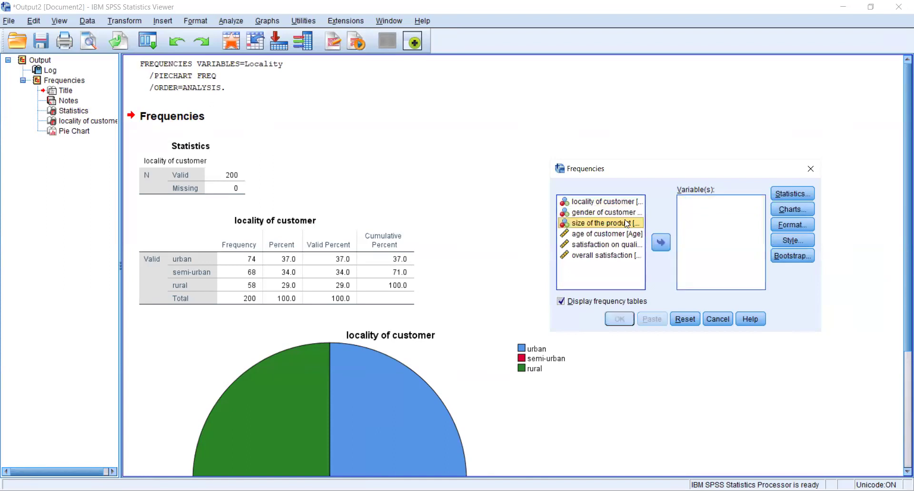
click(613, 212)
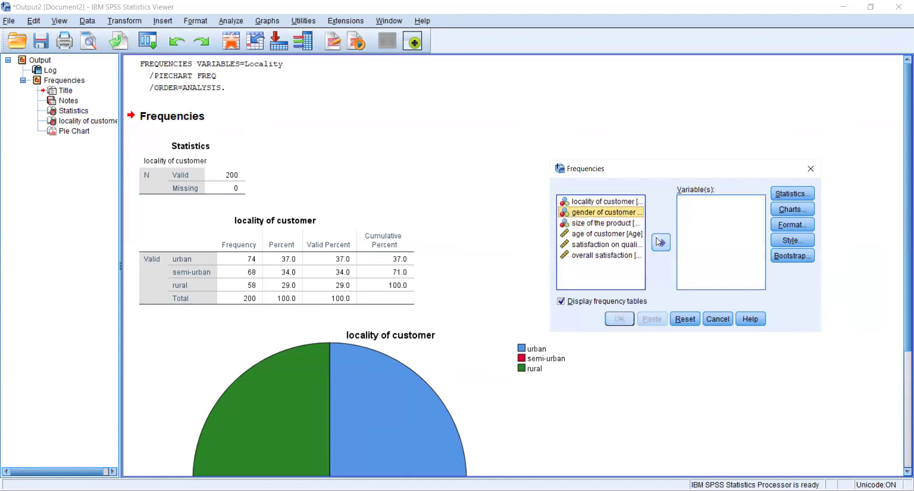
click(658, 241)
click(626, 214)
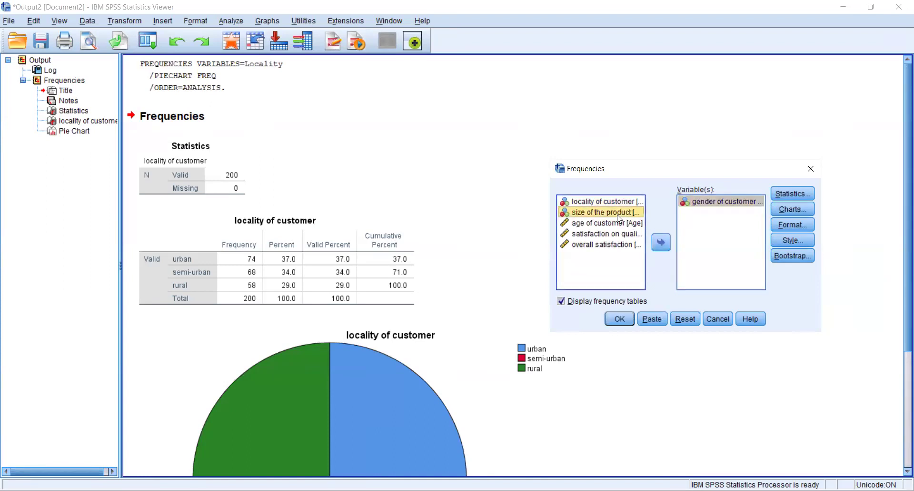
click(659, 243)
Check the pie chart settings and run the Frequencies analysis for gender of customer and size of the product.
click(786, 211)
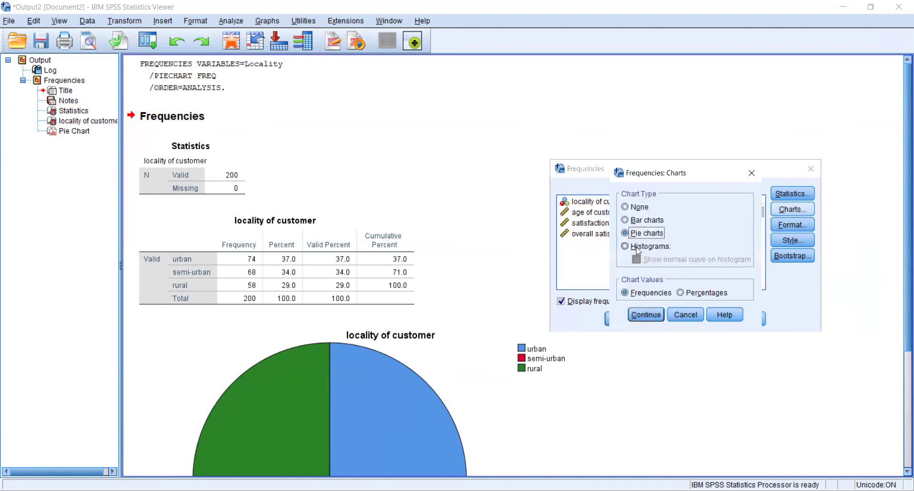
click(752, 173)
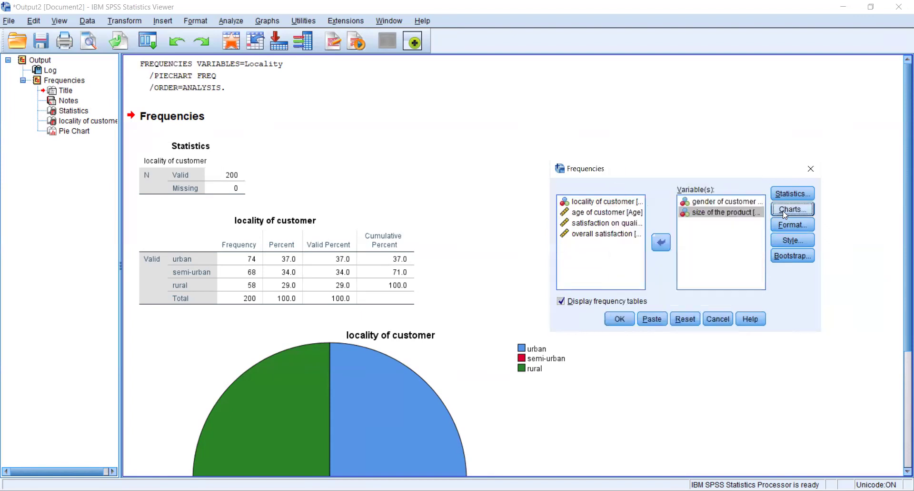
click(620, 318)
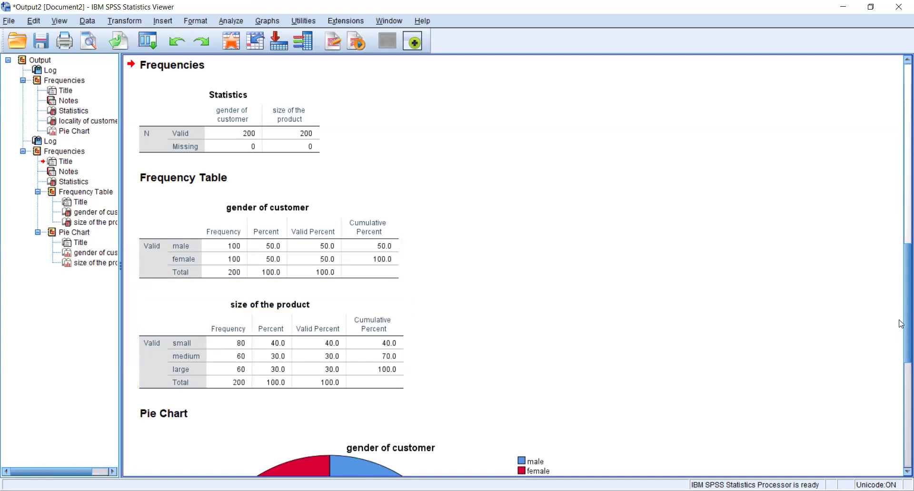
Review the frequency tables and pie charts for gender of customer and size of the product.
scroll(902, 376, down, 10)
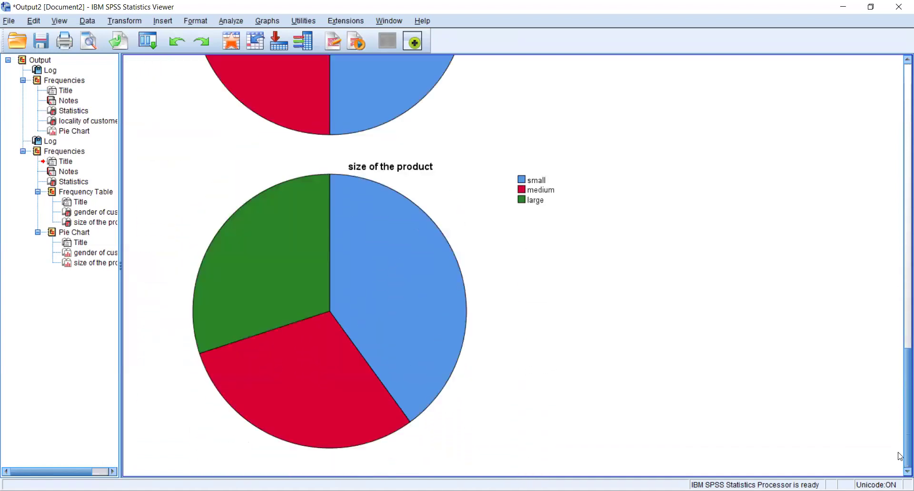
click(901, 358)
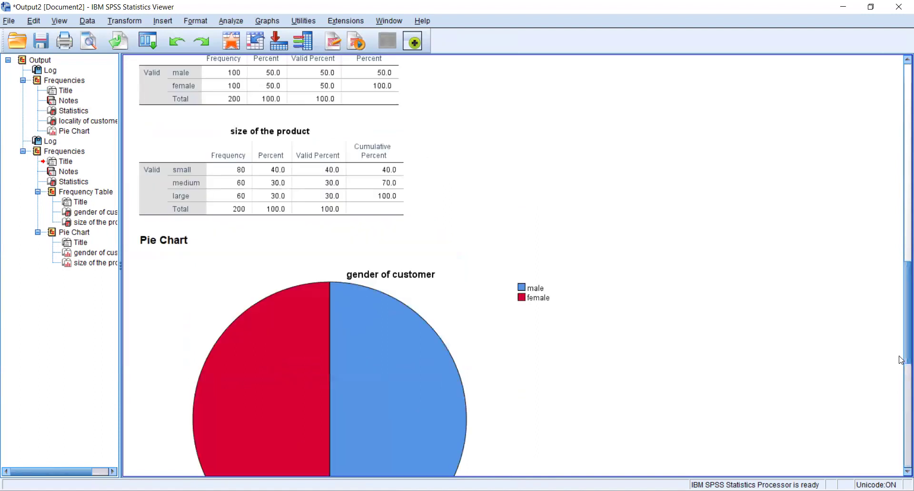
click(901, 379)
scroll(902, 304, up, 8)
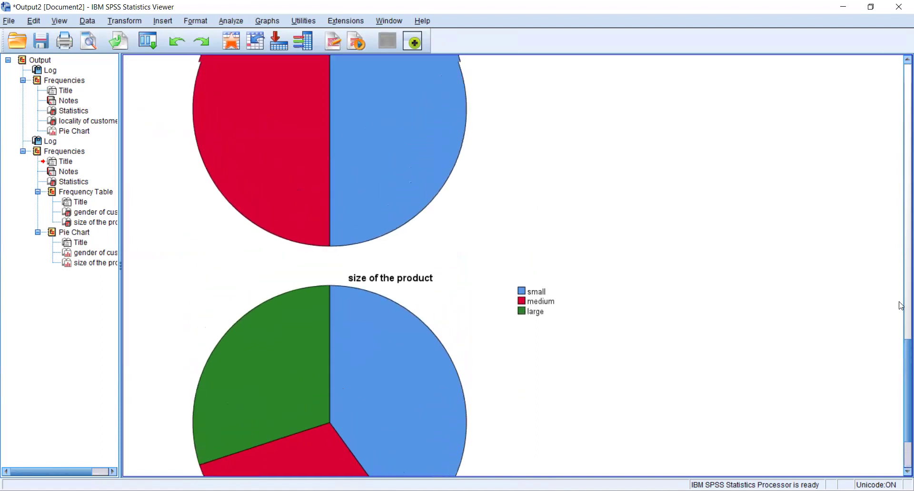
scroll(902, 278, up, 10)
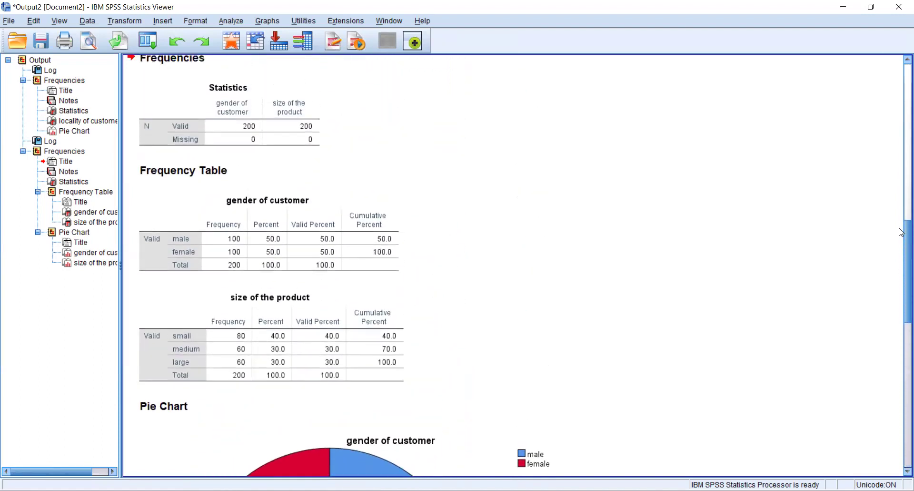
drag(902, 233, 901, 242)
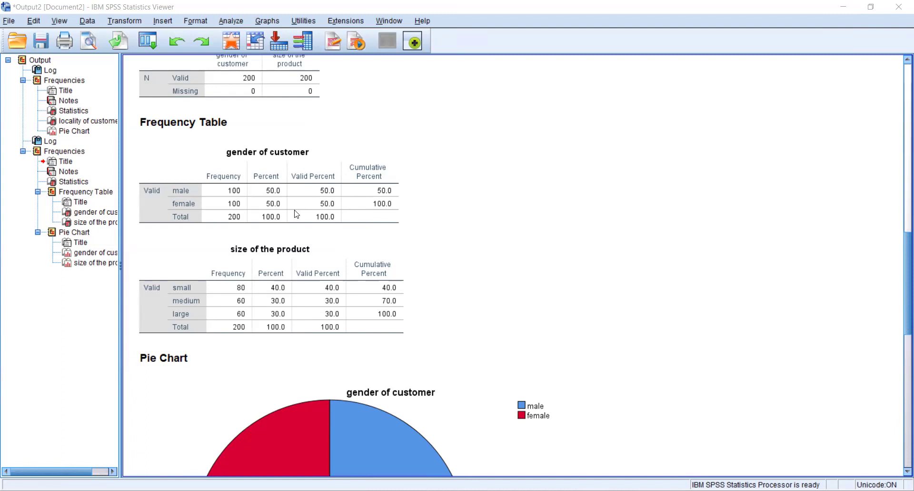
Copy the gender of customer frequency table, followed by the locality of customer frequency table in the first Frequencies output.
right_click(266, 199)
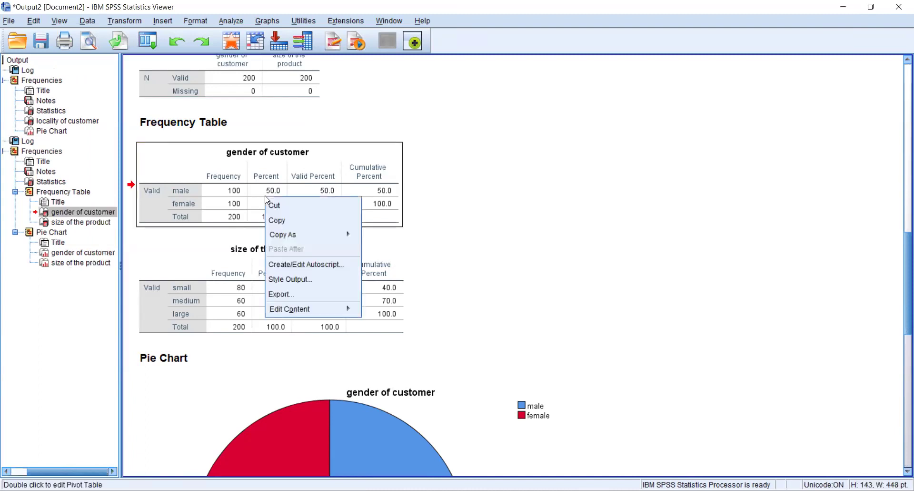
click(285, 221)
scroll(902, 182, up, 4)
scroll(902, 182, up, 10)
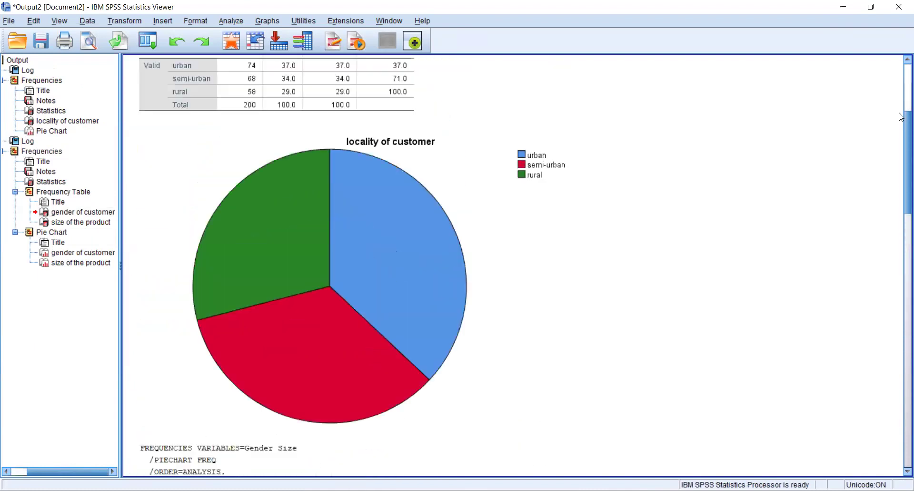
right_click(304, 231)
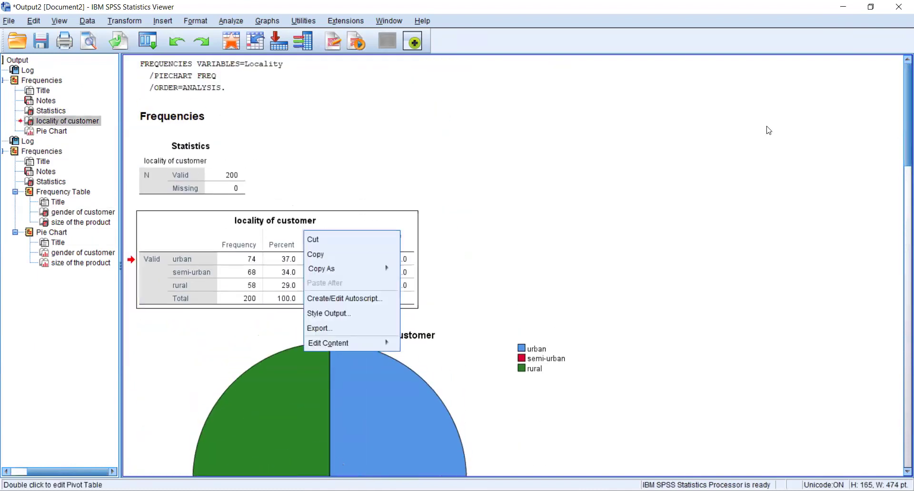
click(319, 254)
click(507, 457)
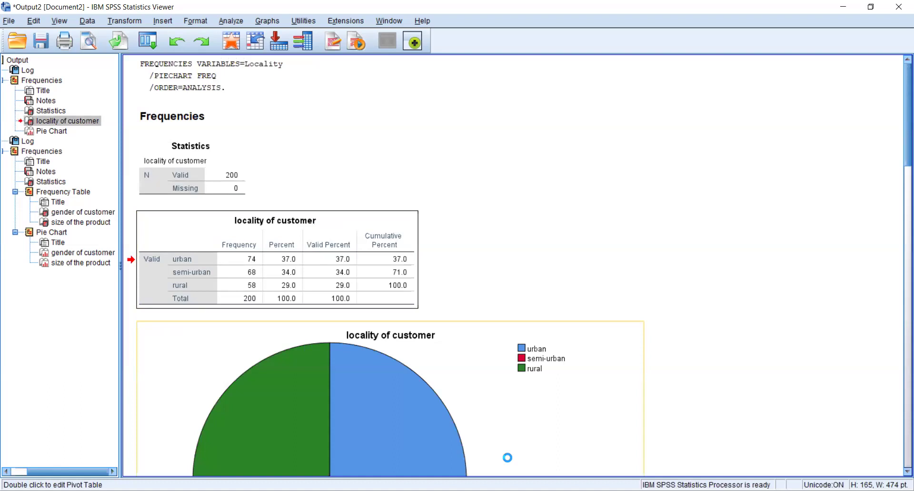
Switch to the Word document and delete the Valid Percent and Cumulative Percent columns of the pasted locality of customer table.
key(alt+Tab)
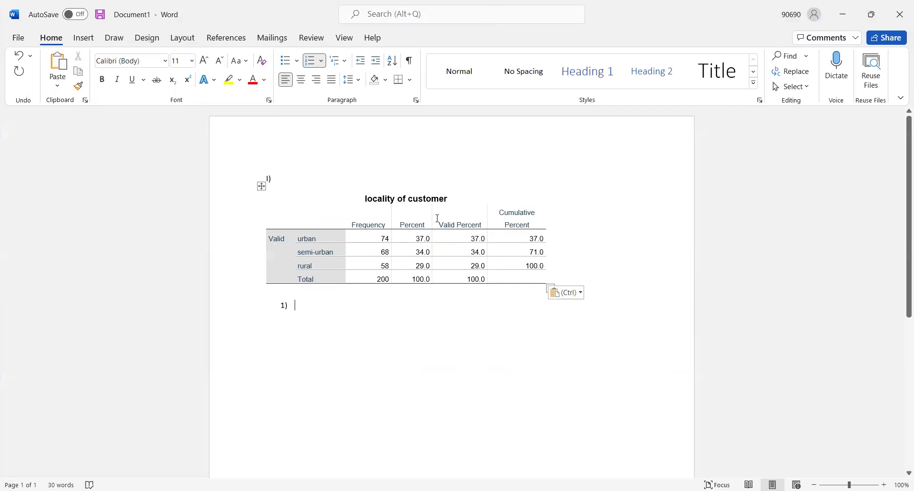
drag(438, 214, 527, 275)
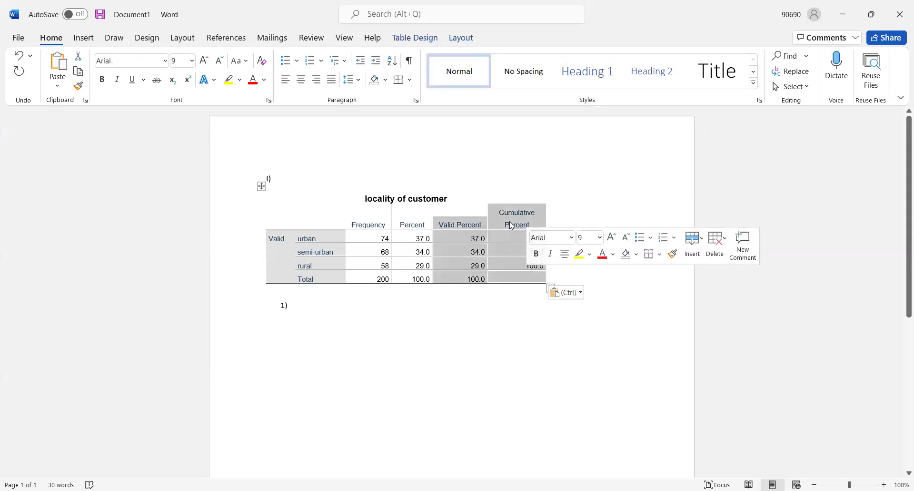
click(716, 245)
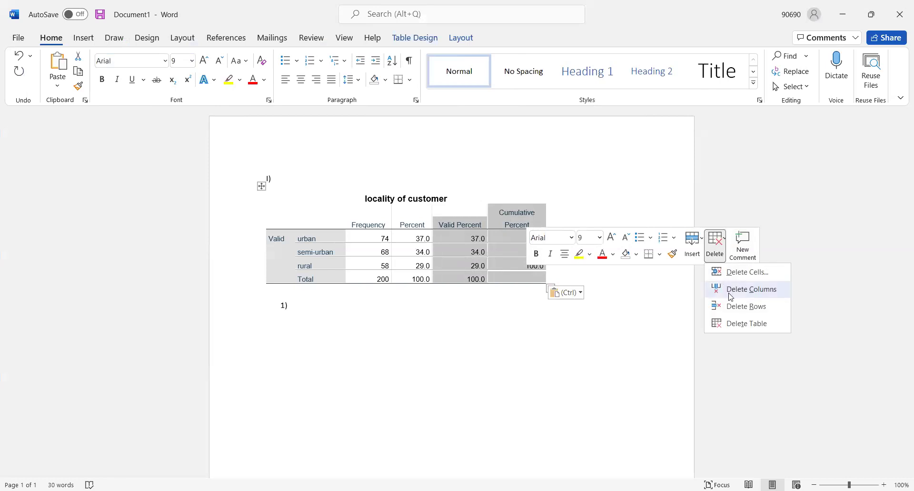
click(732, 296)
click(489, 323)
click(302, 171)
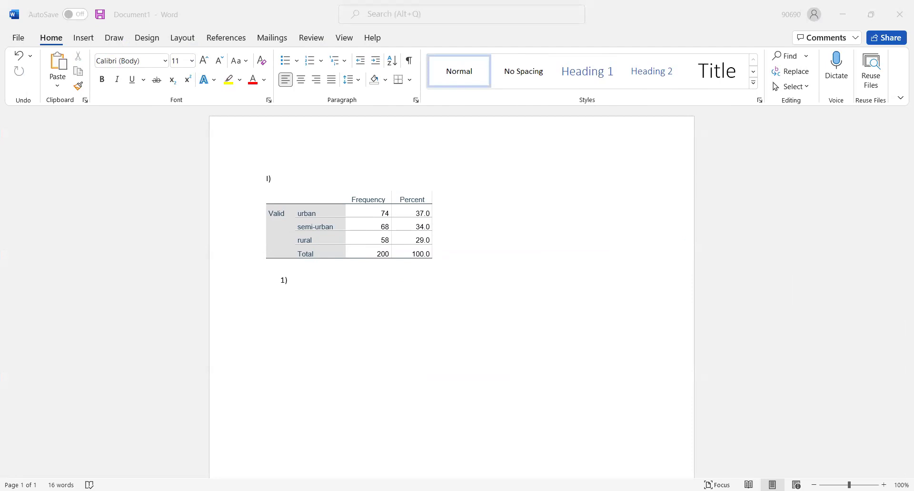
Paste a fresh copy of the locality of customer table at the numbered item and delete the trimmed table above it.
right_click(329, 295)
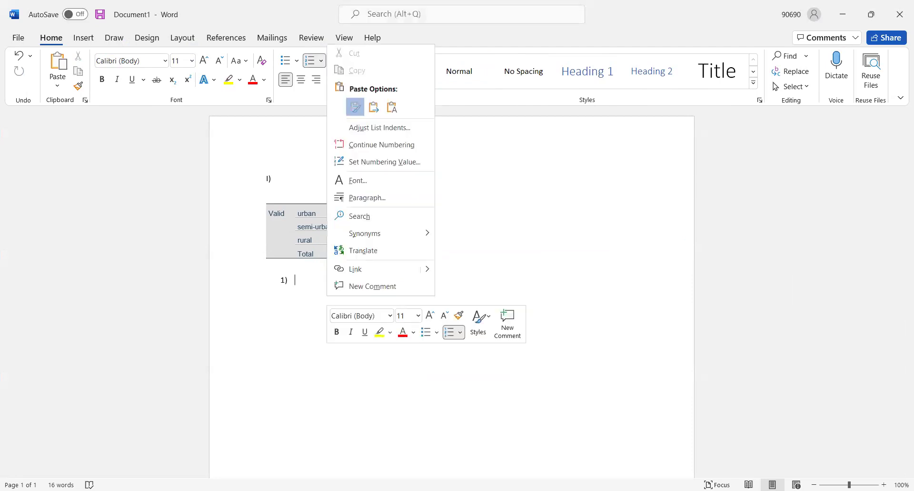
click(355, 106)
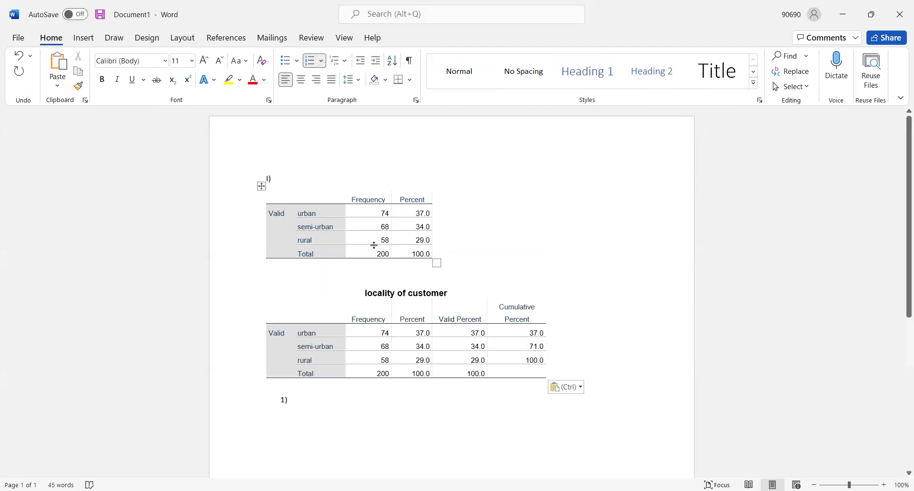
click(325, 209)
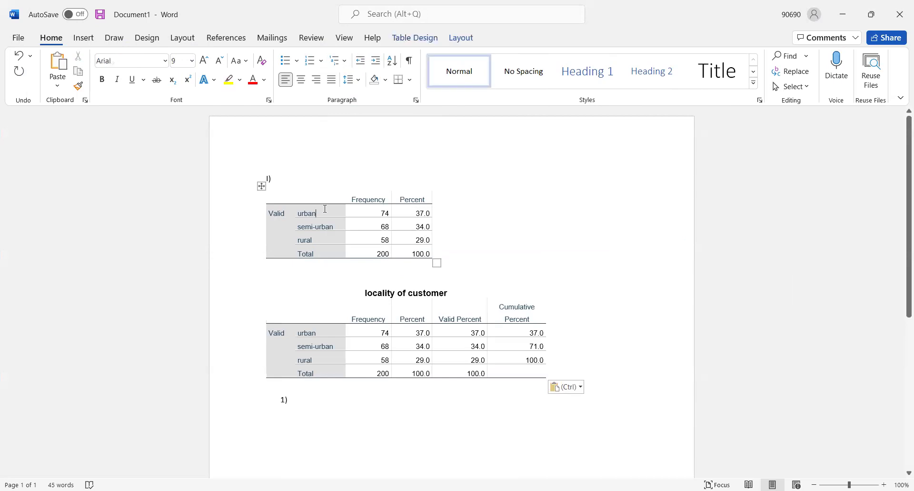
drag(326, 209, 423, 249)
click(611, 220)
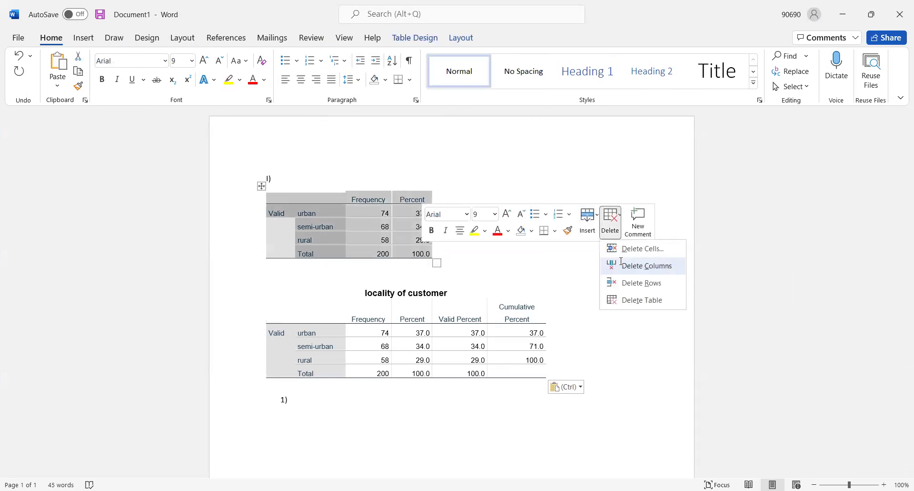
click(622, 265)
Try deleting the Valid Percent and Cumulative Percent columns from the fresh locality table, and undo each attempt.
drag(441, 232, 547, 313)
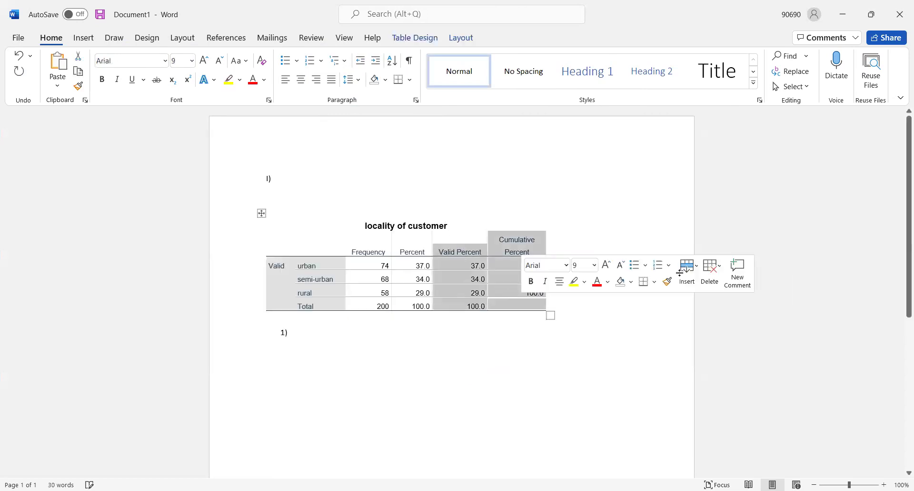
click(710, 273)
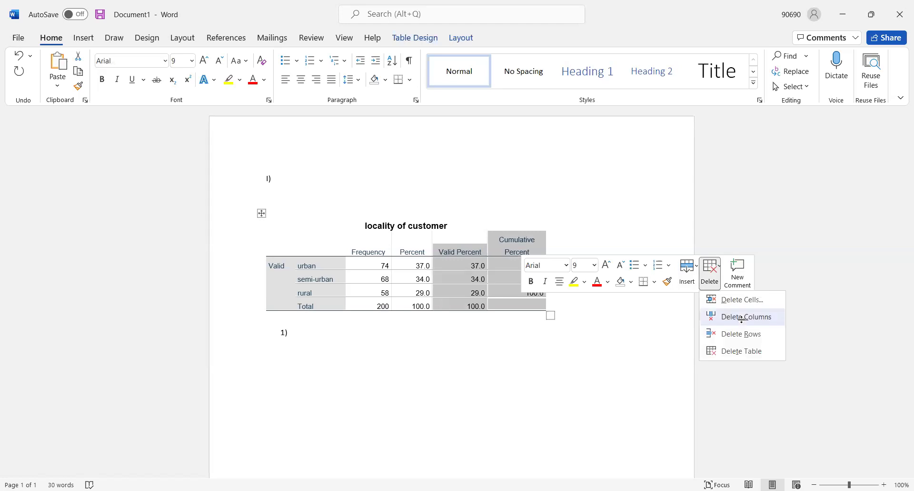
click(741, 317)
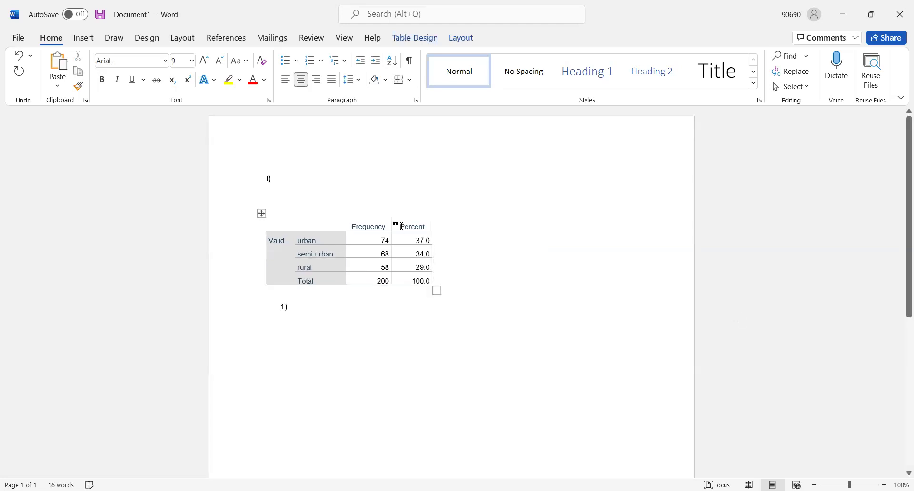
click(20, 54)
click(510, 404)
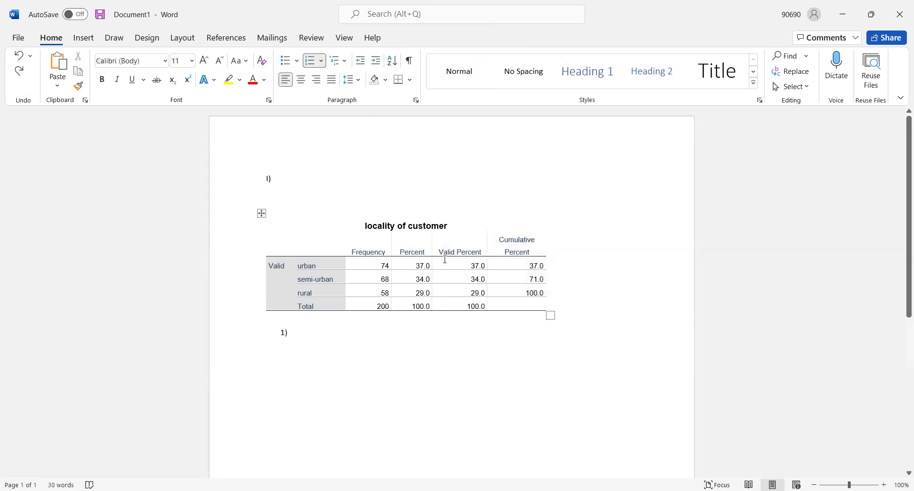
click(444, 246)
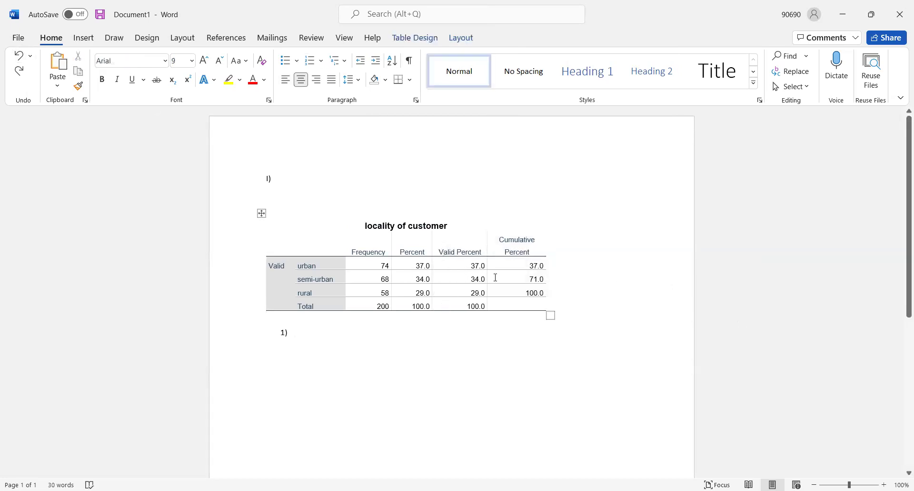
drag(460, 233, 518, 233)
drag(453, 266, 524, 308)
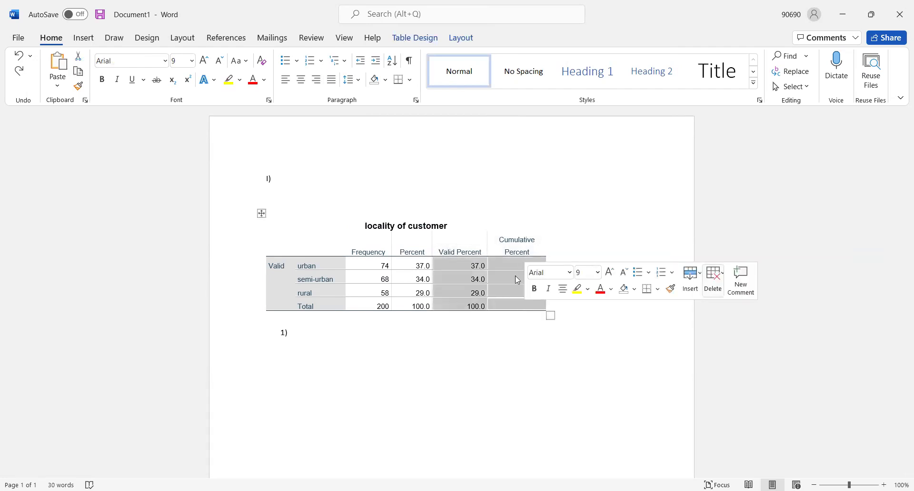
click(714, 280)
click(714, 323)
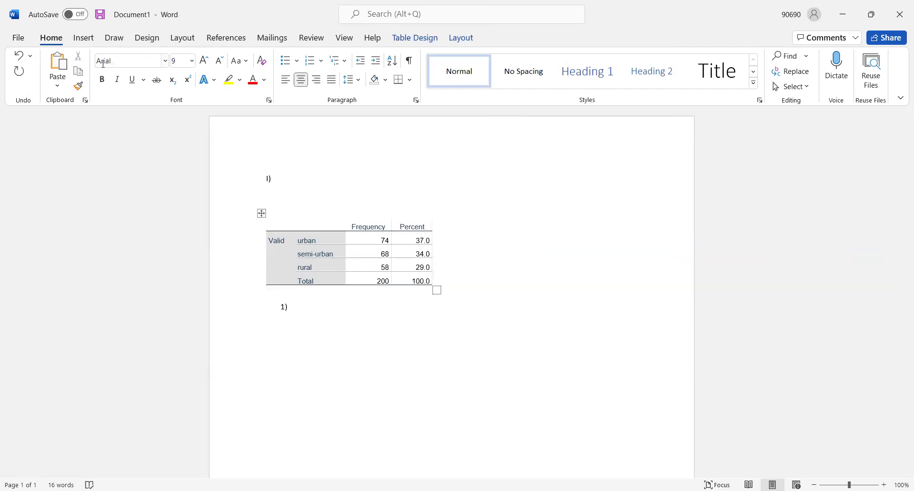
key(ctrl+z)
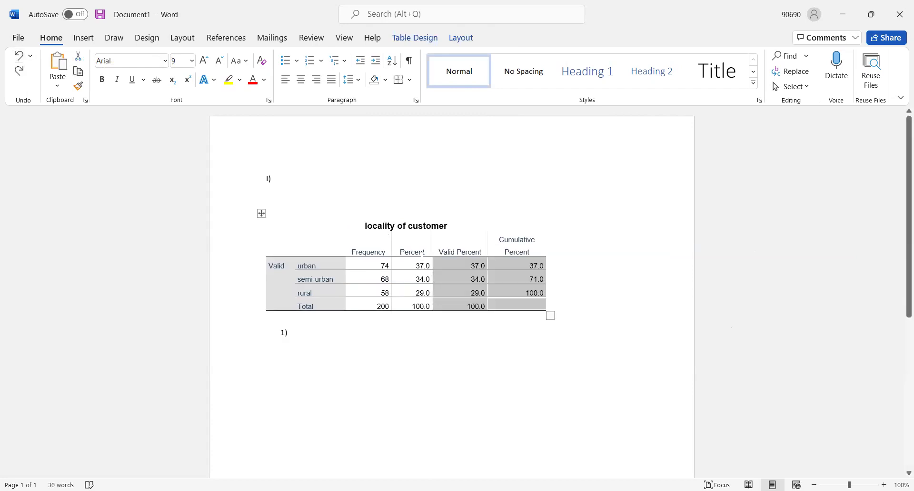
Move the title "locality of customer" out of the table's top row onto the empty line above the table.
click(410, 223)
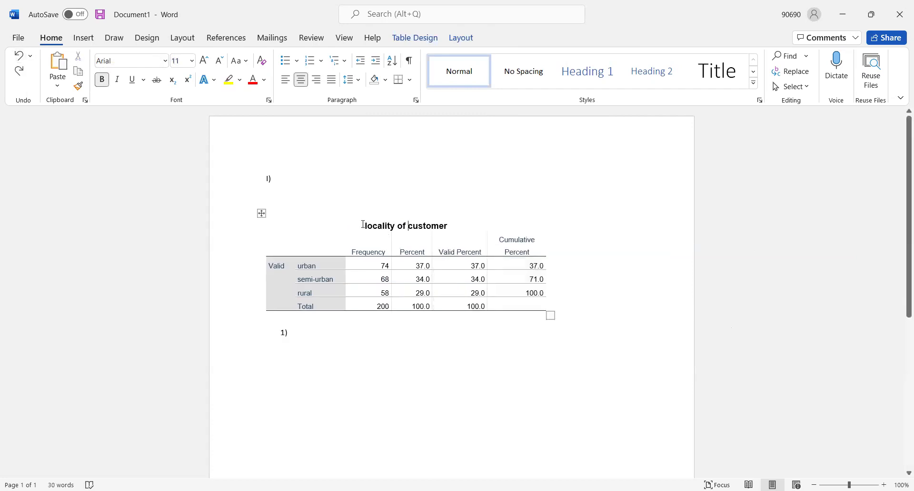
drag(365, 226, 433, 228)
right_click(435, 225)
click(461, 231)
click(287, 202)
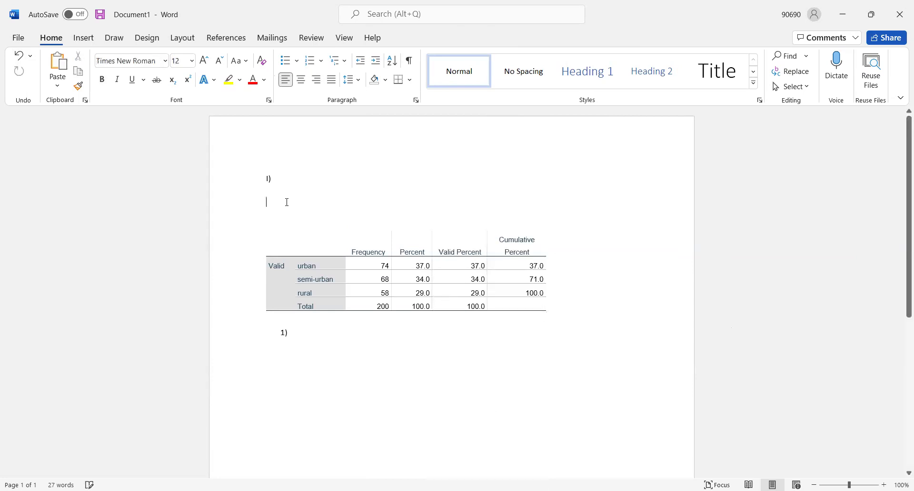
right_click(287, 202)
click(315, 263)
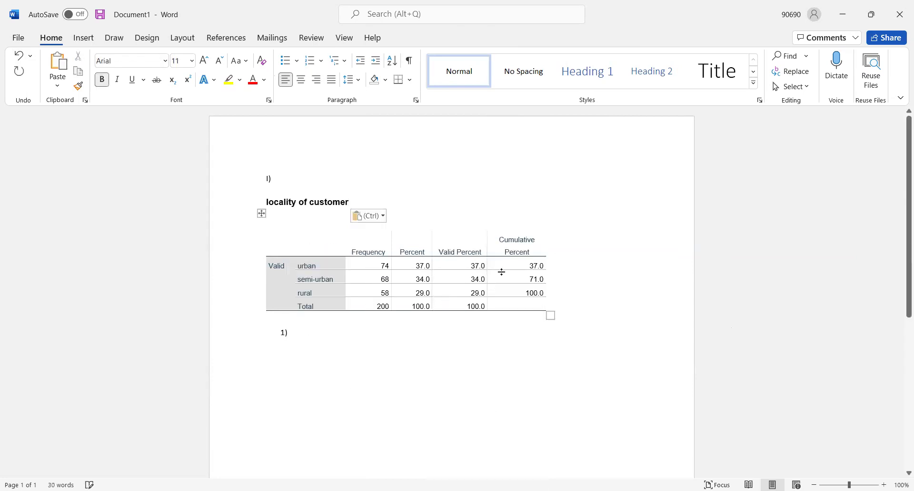
Delete the Valid Percent and Cumulative Percent columns and remove the empty numbered item below the locality table.
drag(434, 239, 545, 307)
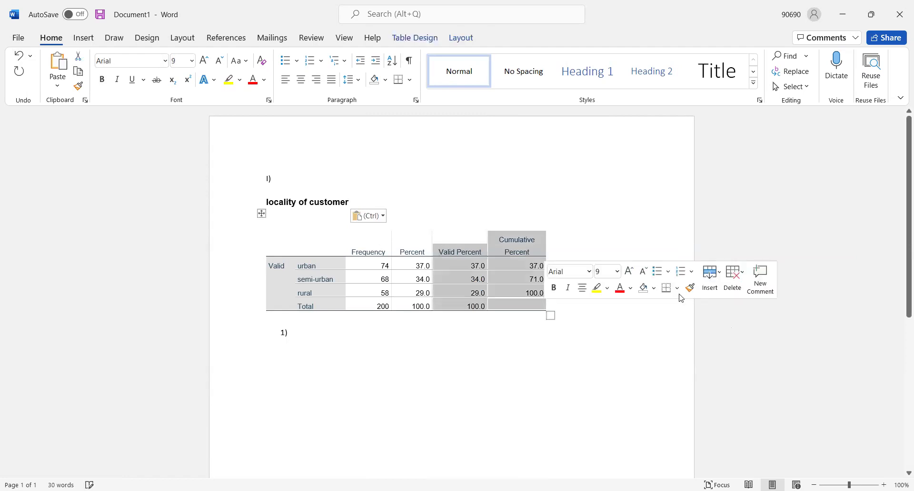
click(734, 285)
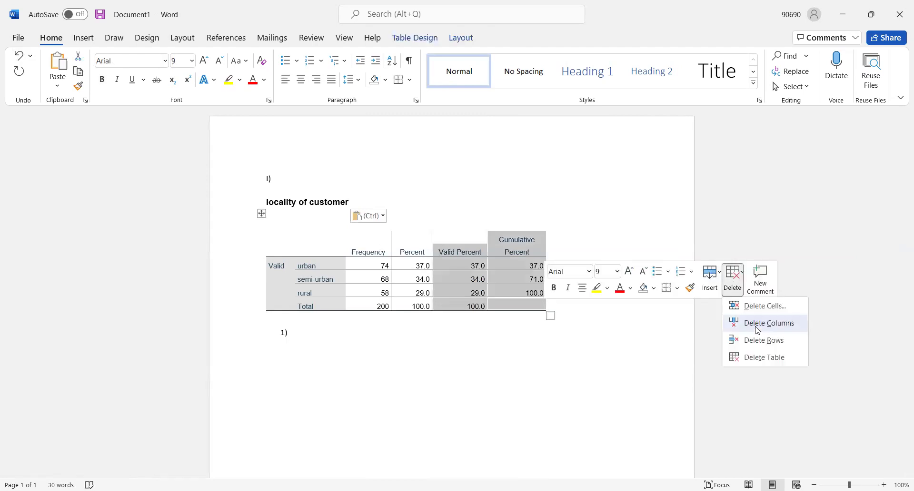
click(758, 322)
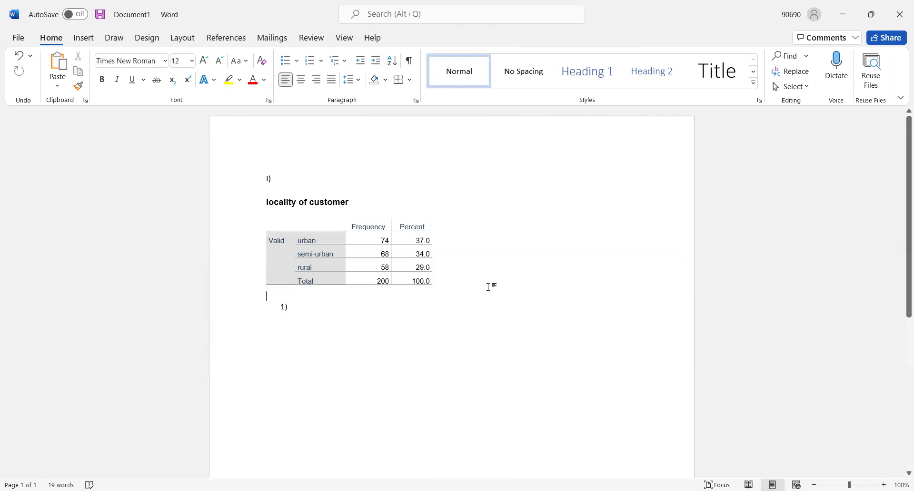
click(300, 293)
key(BackSpace)
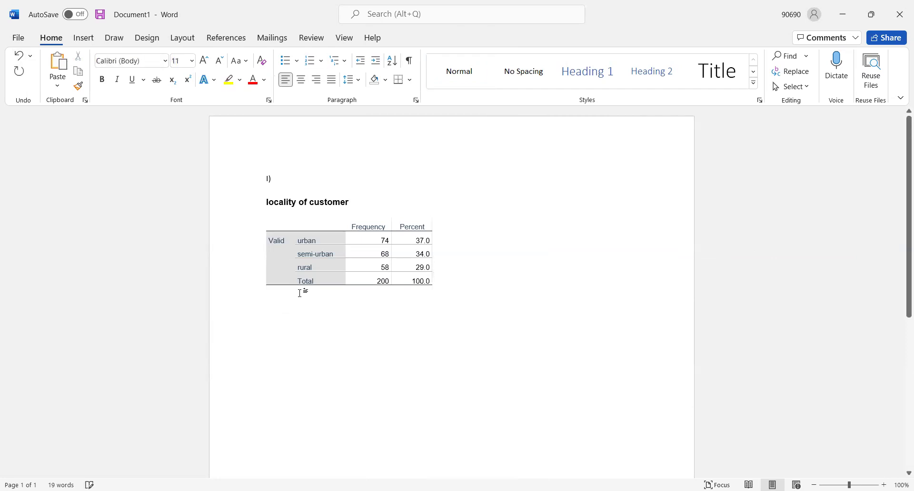
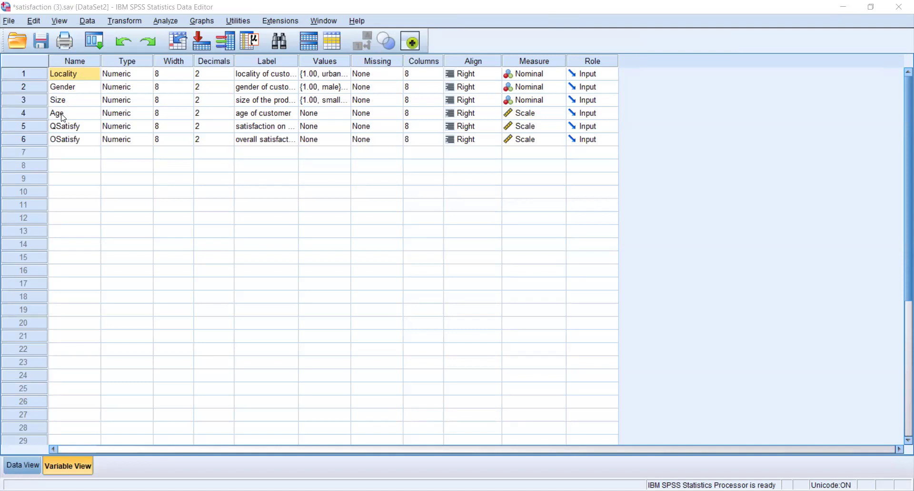
click(62, 117)
click(122, 205)
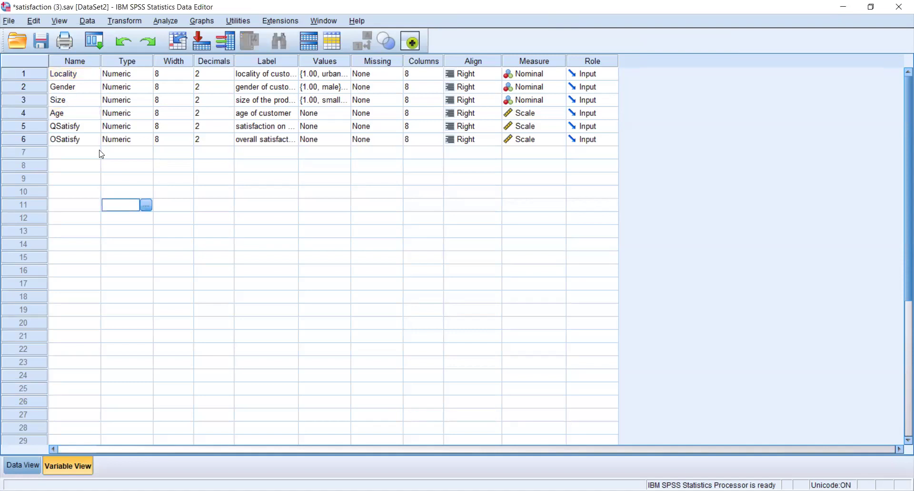
click(69, 117)
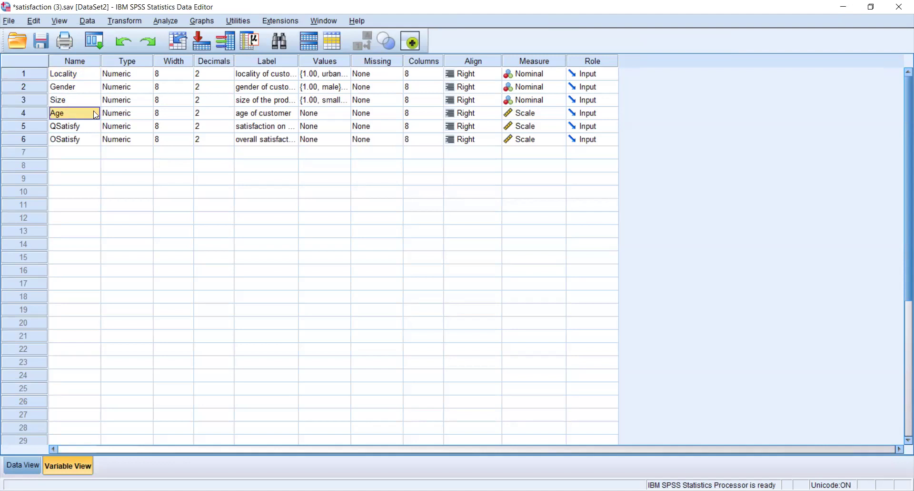
click(89, 154)
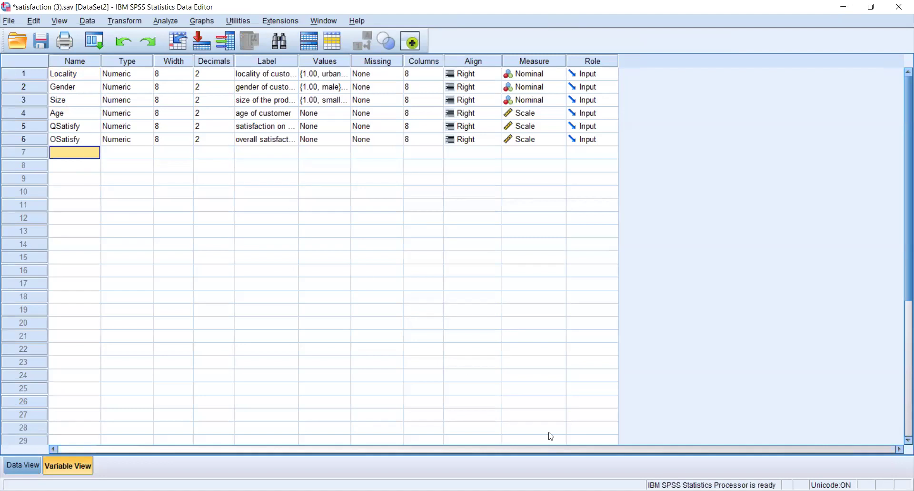
click(122, 310)
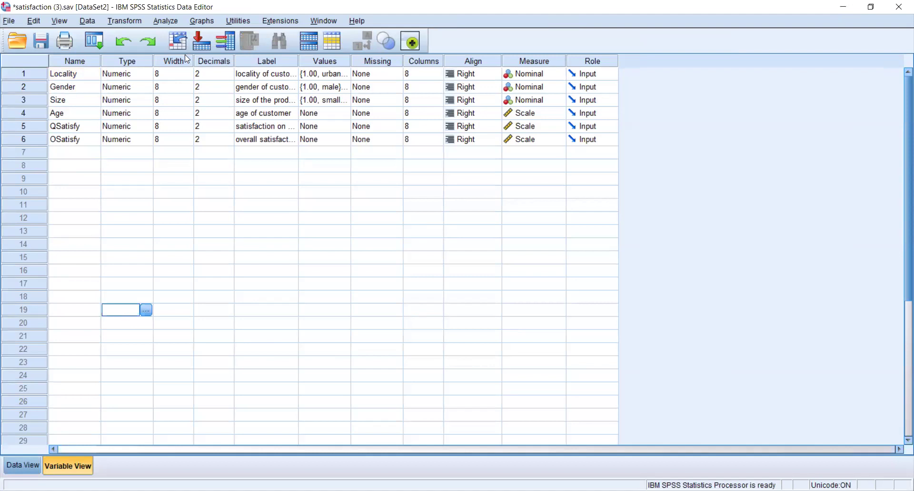
click(173, 23)
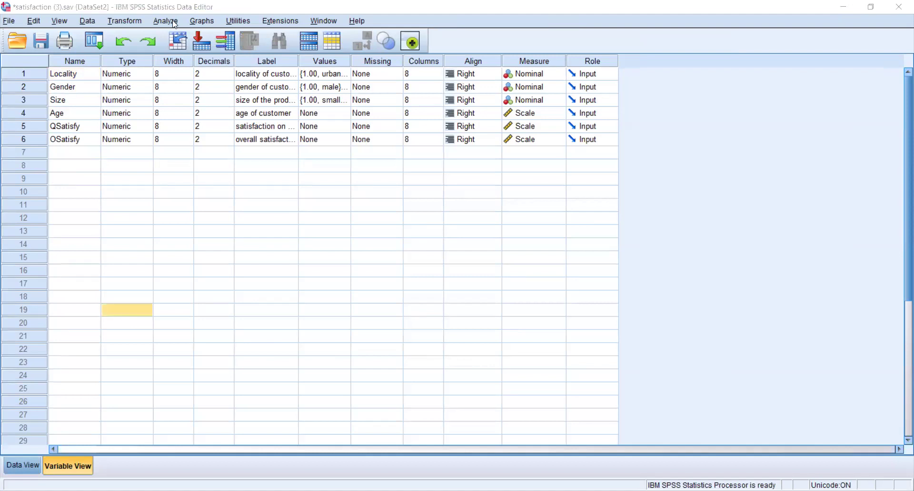
click(174, 23)
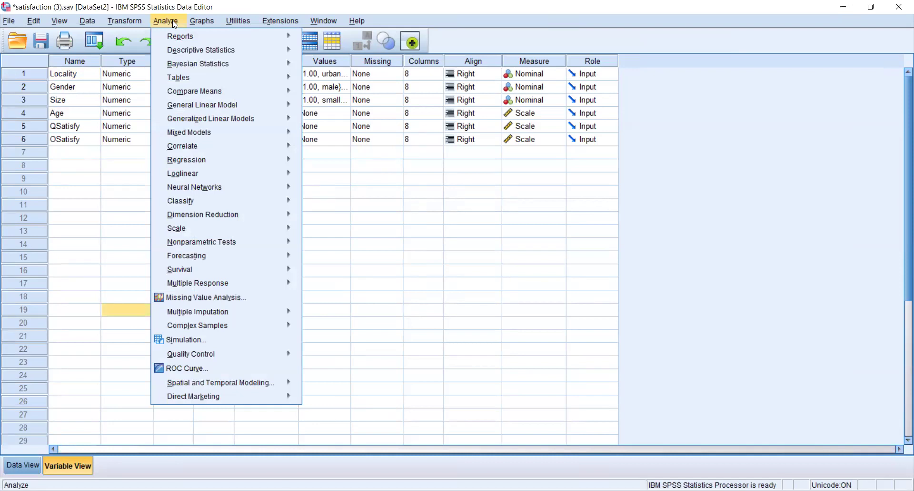
click(175, 22)
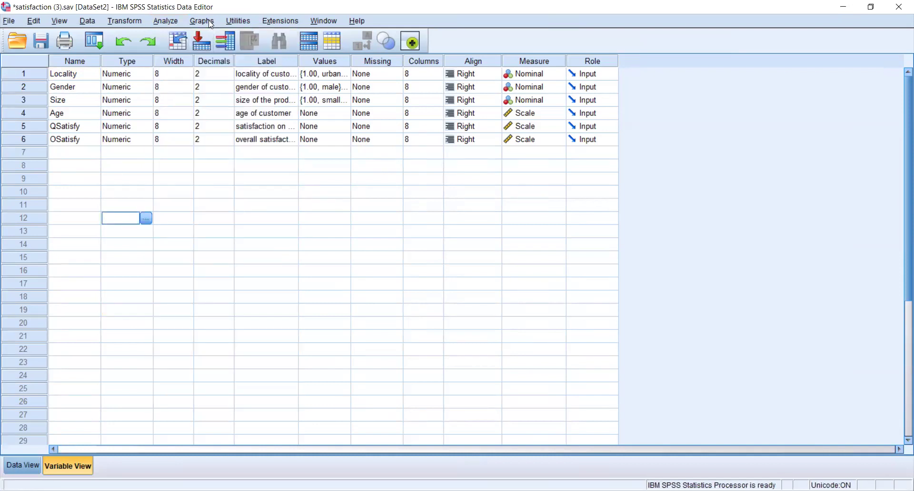
click(211, 22)
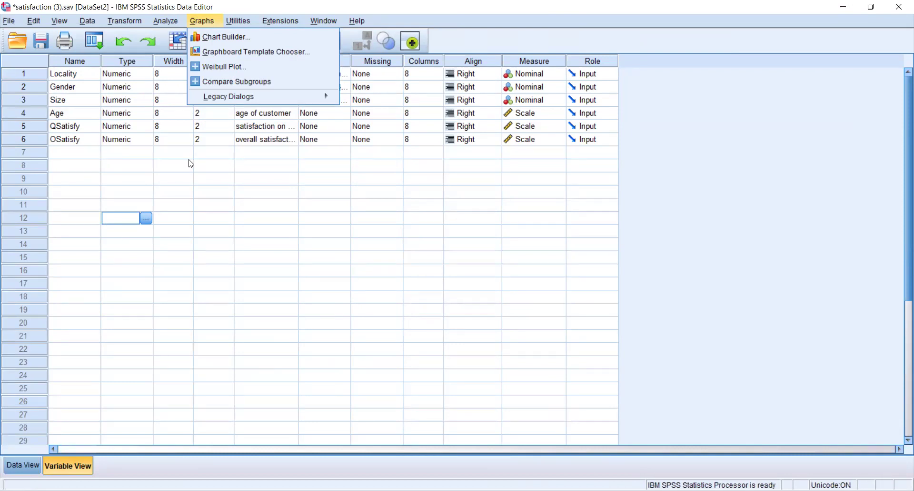
mouse_move(214, 97)
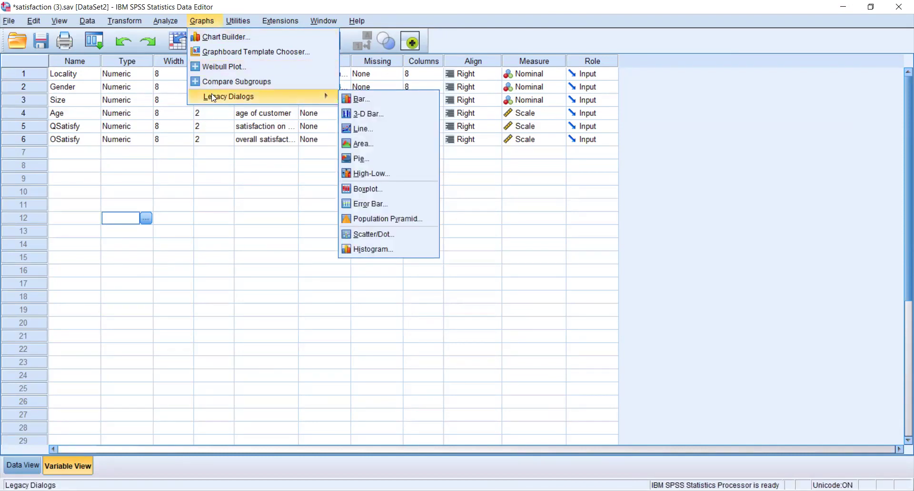
click(189, 169)
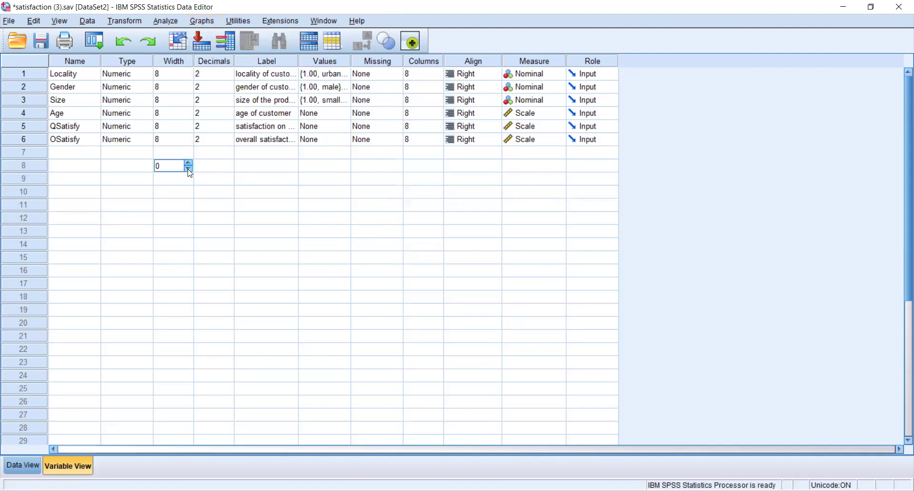
click(167, 20)
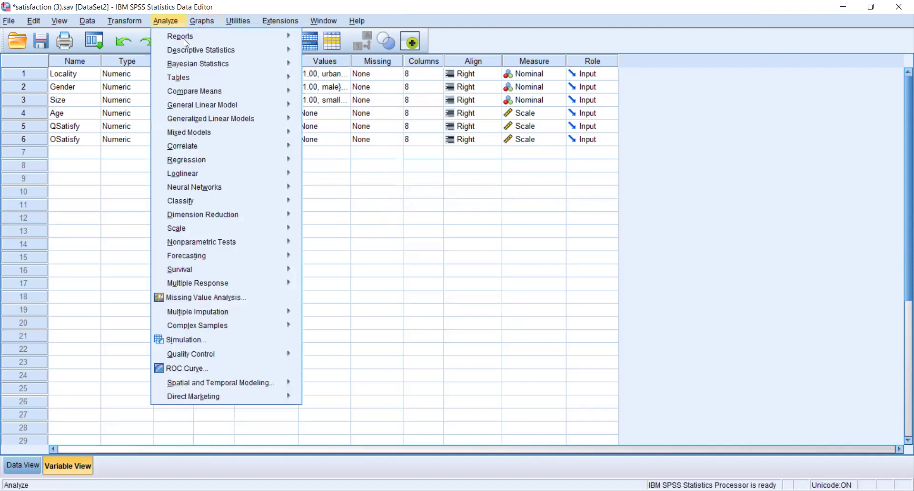
mouse_move(224, 50)
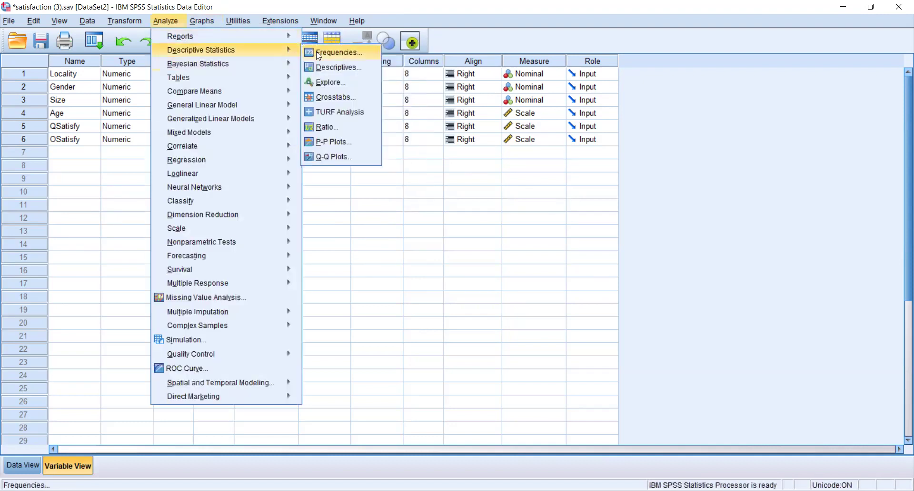
click(348, 57)
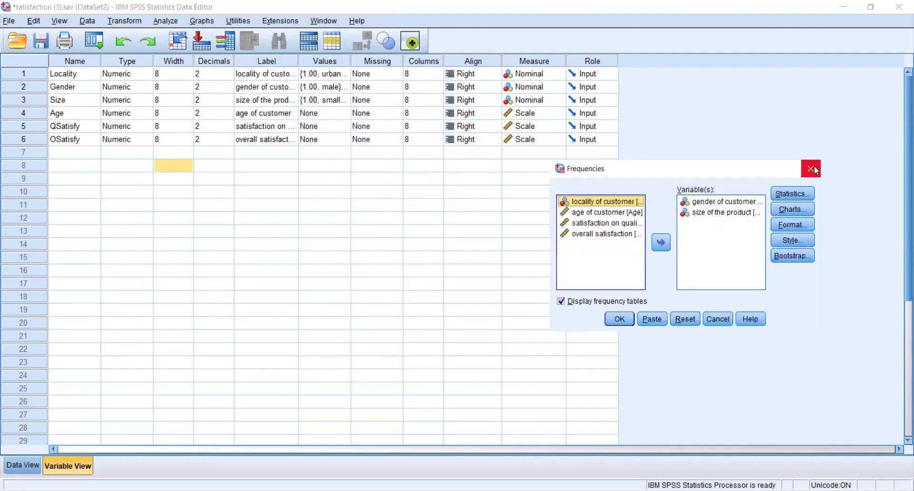
click(812, 168)
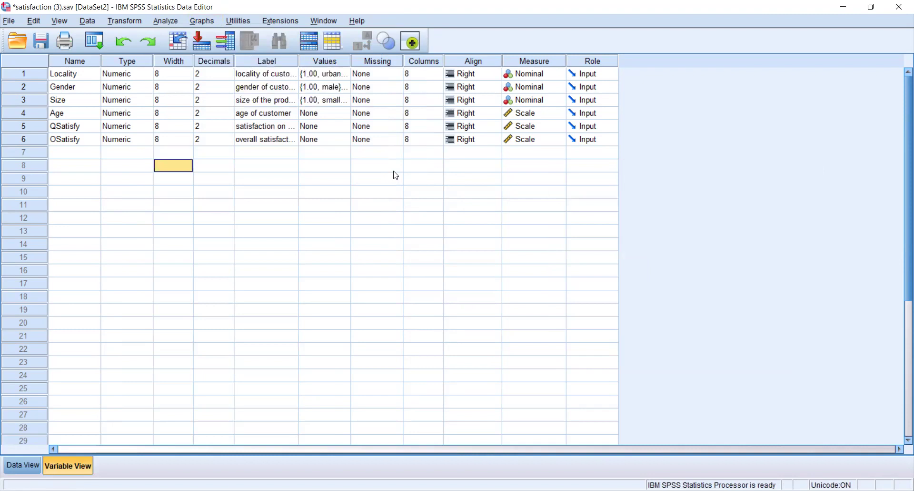
Create a histogram of the age of customer variable with the legacy Histogram dialog.
click(206, 22)
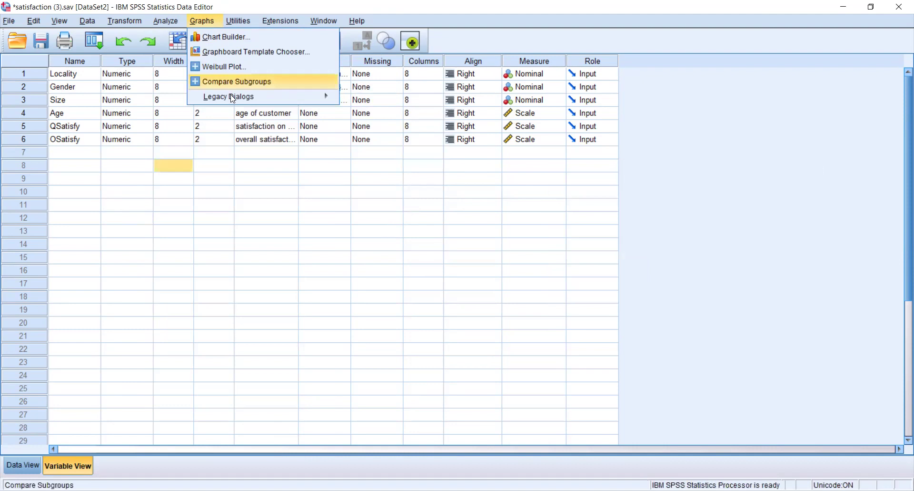
mouse_move(267, 97)
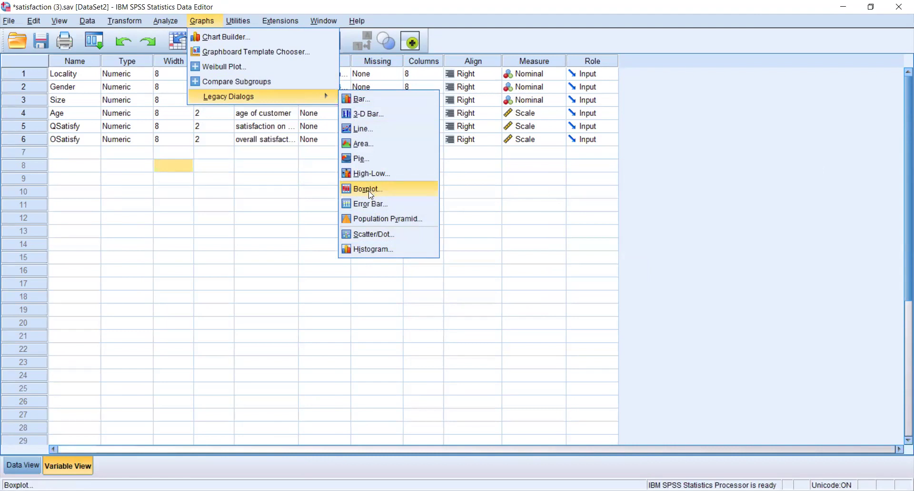
click(374, 249)
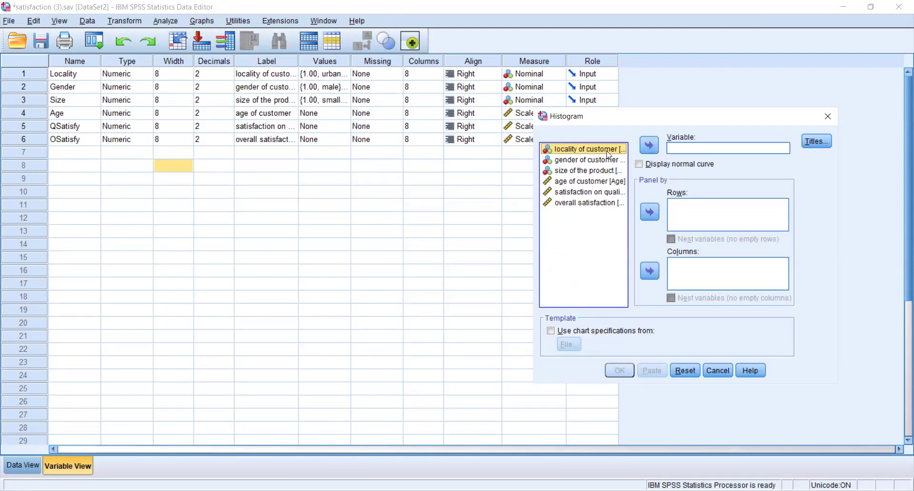
click(595, 181)
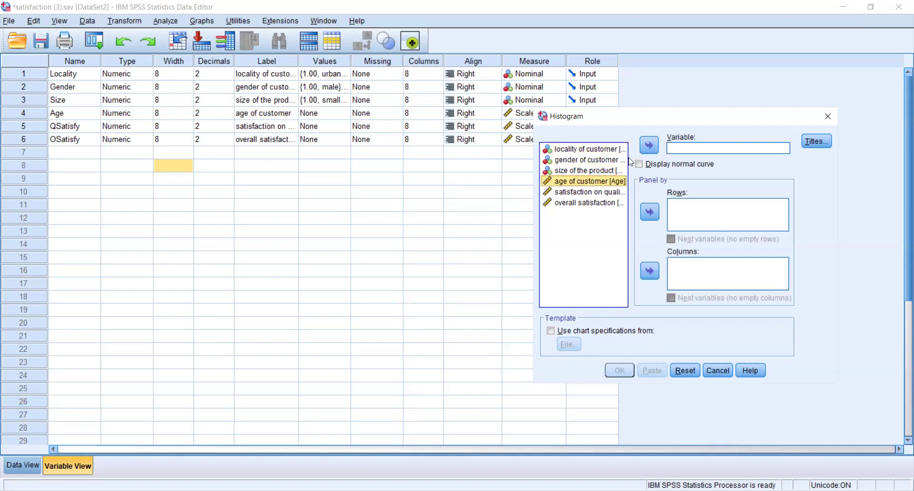
click(648, 146)
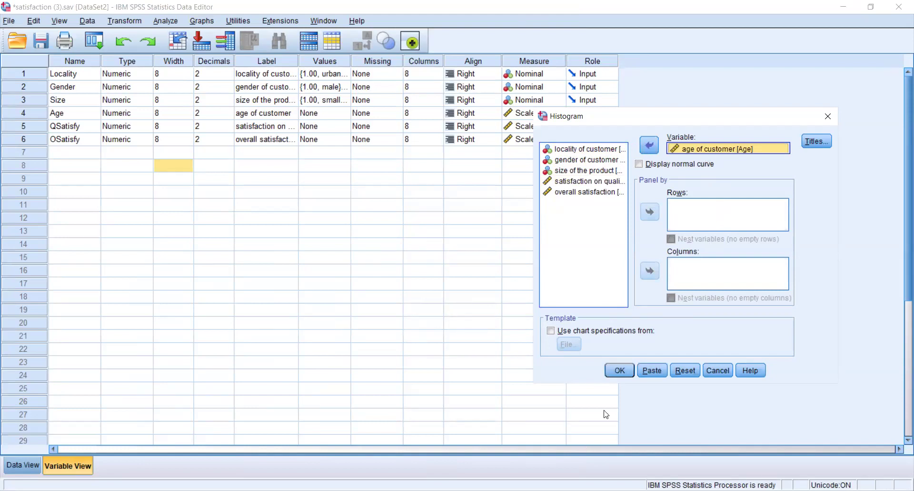
click(620, 371)
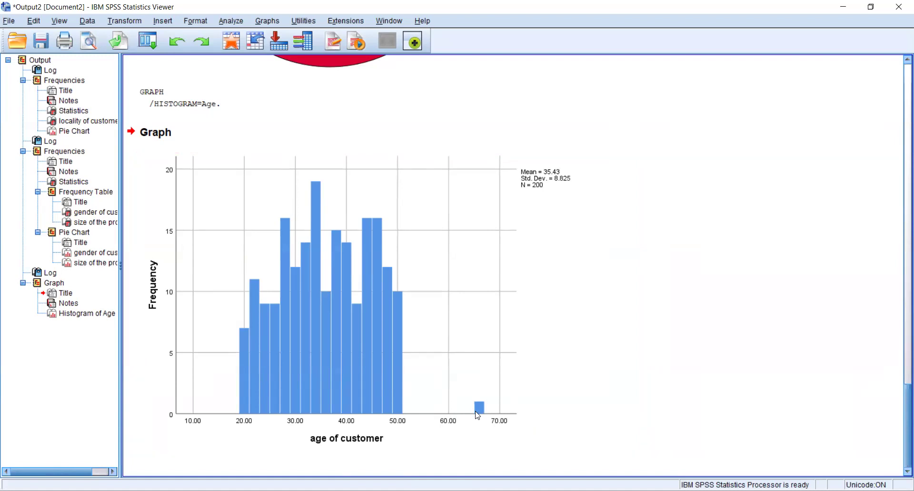
Create a simple boxplot of age of customer using summaries of separate variables.
click(233, 20)
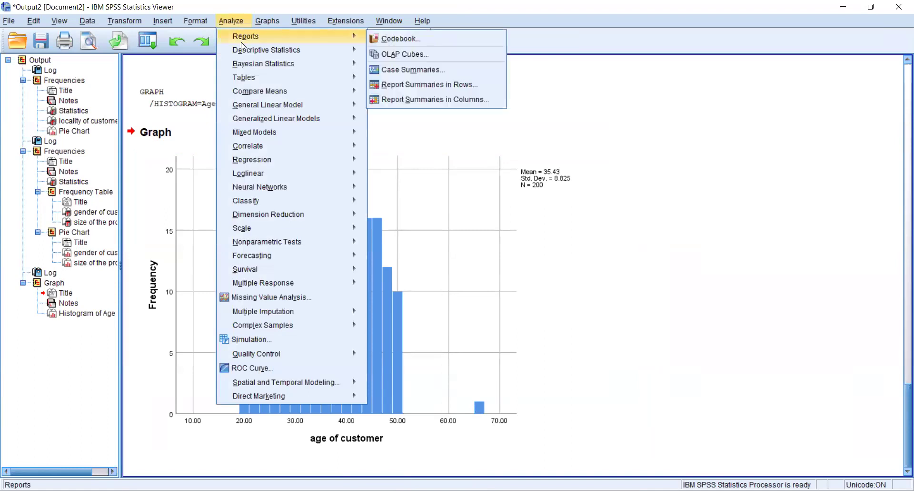
mouse_move(257, 28)
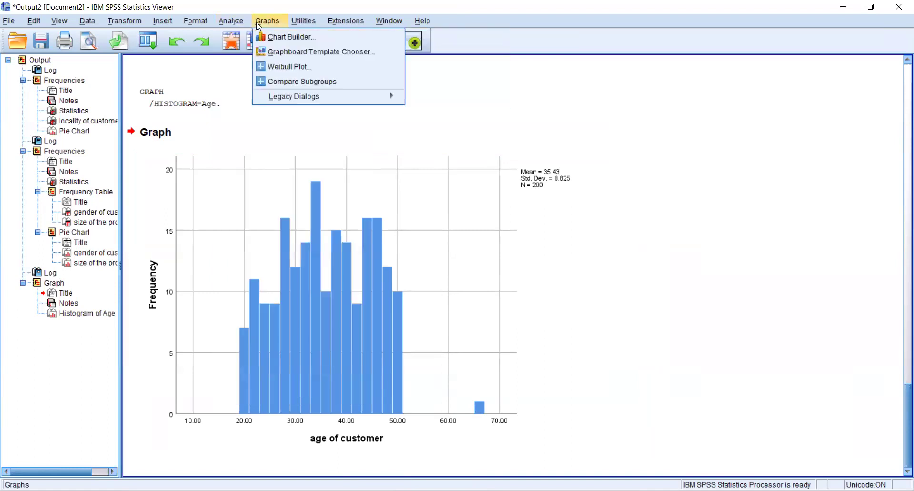
mouse_move(334, 97)
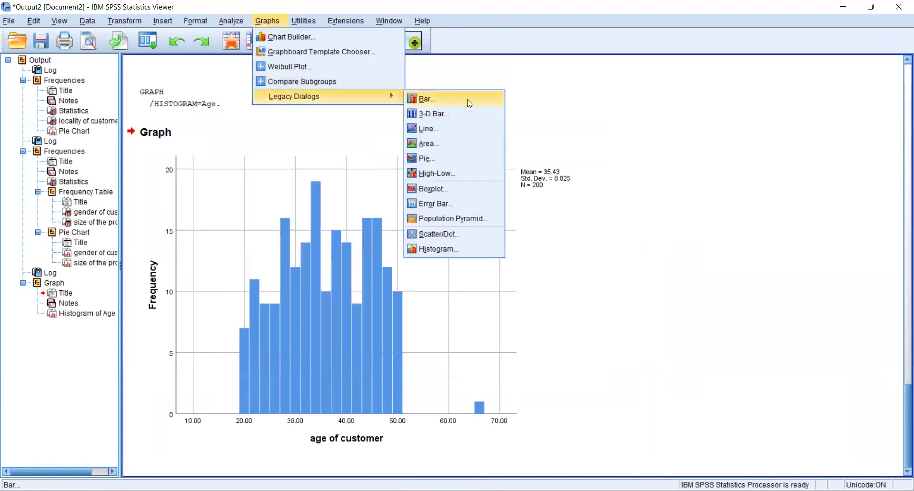
click(431, 189)
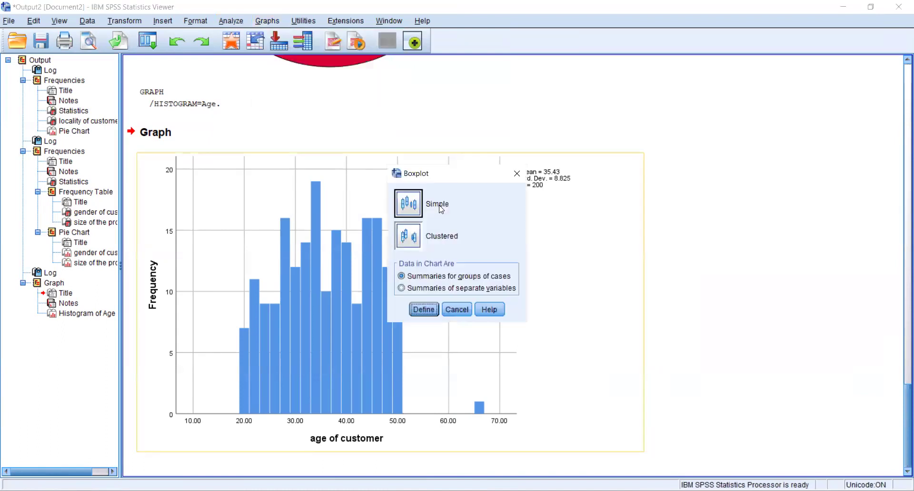
click(442, 292)
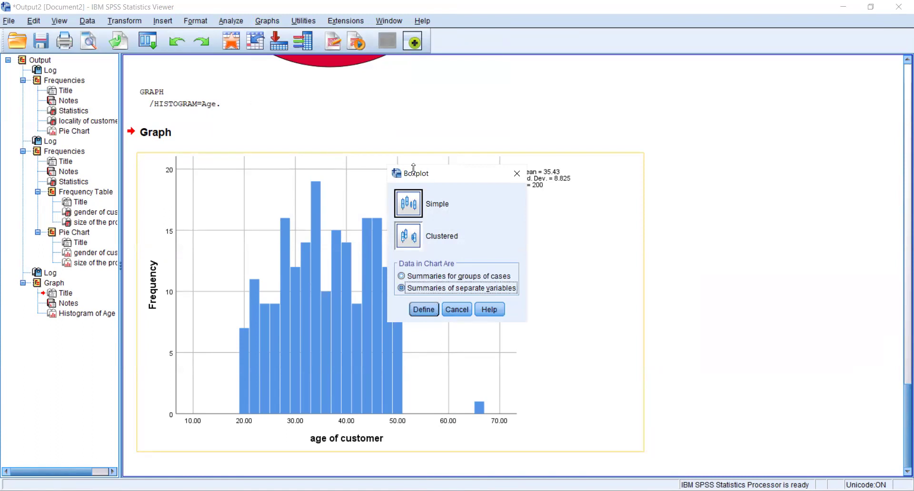
click(421, 307)
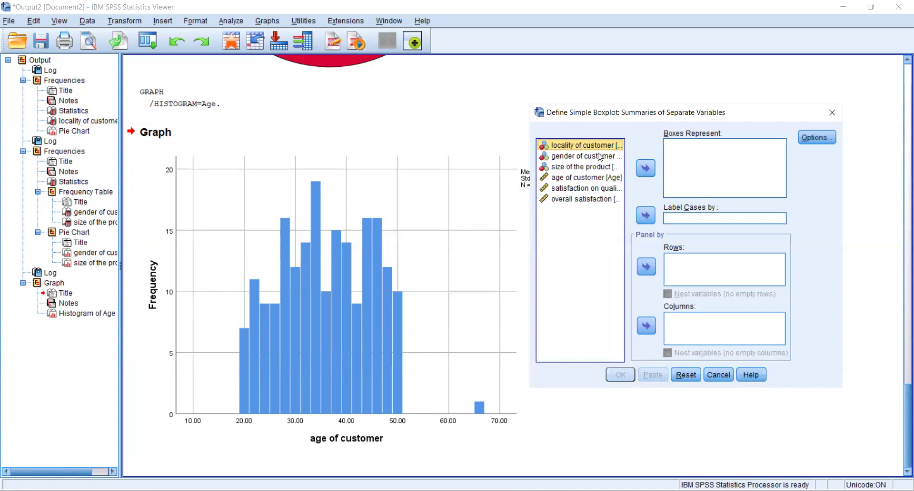
click(578, 177)
click(645, 170)
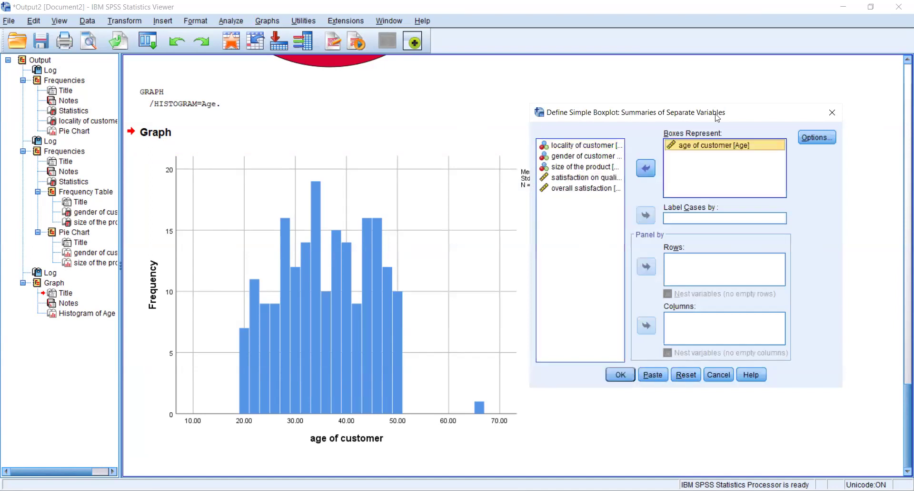
click(622, 377)
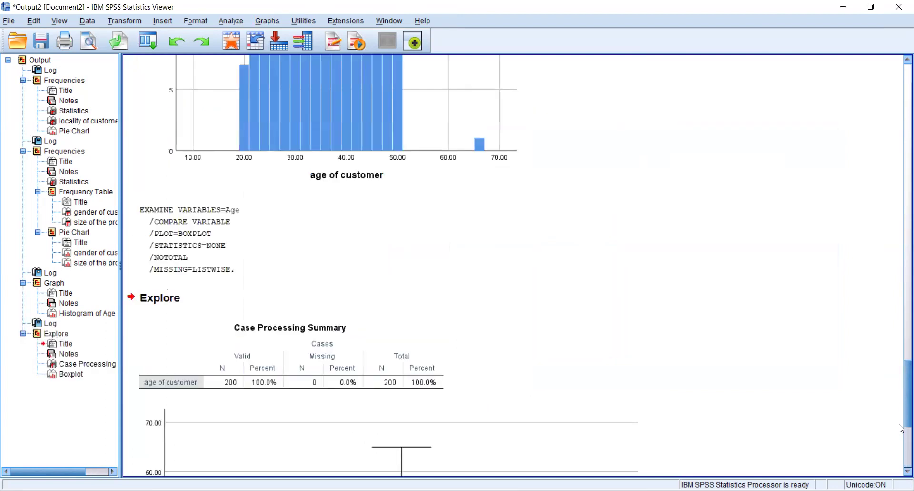
Examine the age boxplot and compare it with the age histogram, looking for outlying values.
scroll(902, 435, down, 3)
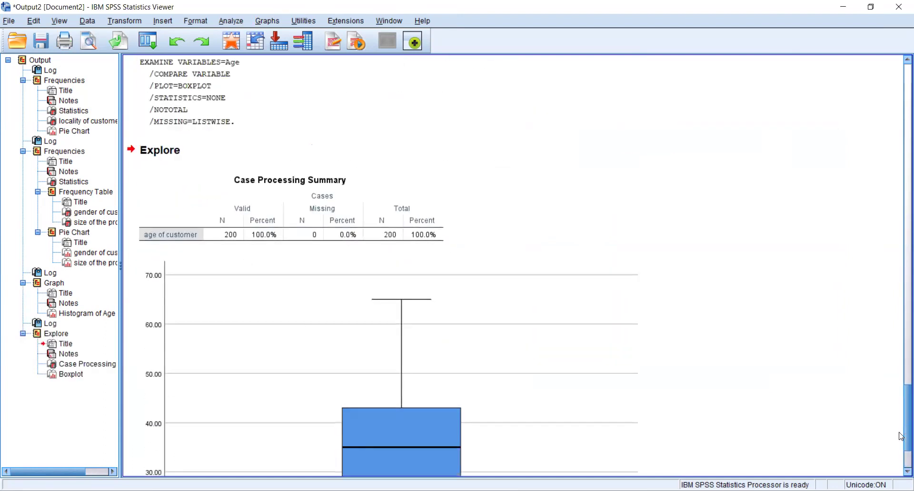
scroll(901, 435, down, 2)
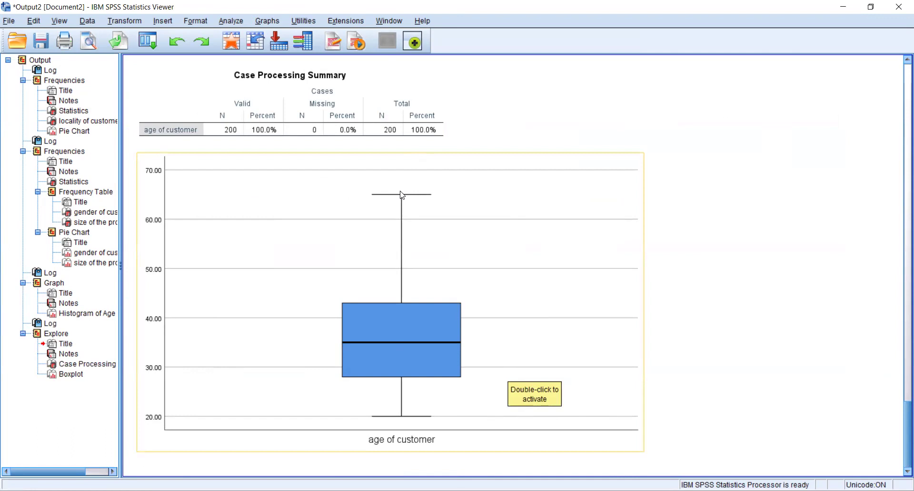
click(902, 376)
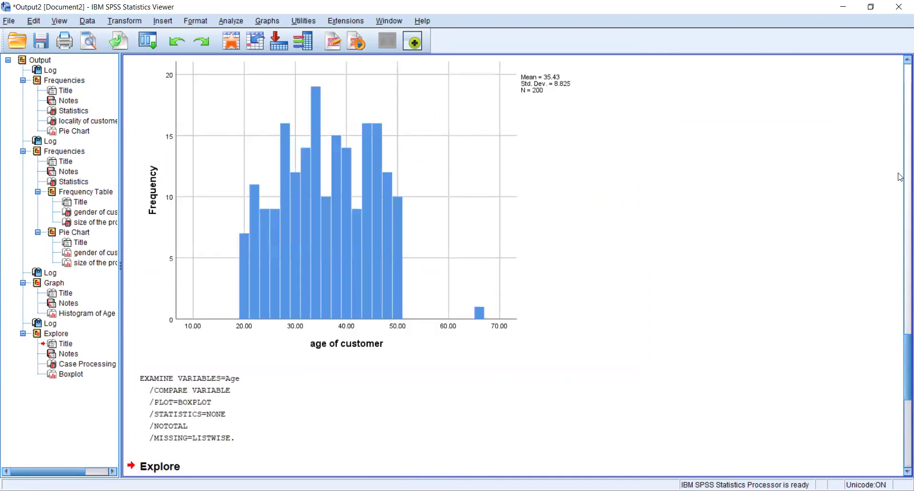
click(902, 472)
click(900, 471)
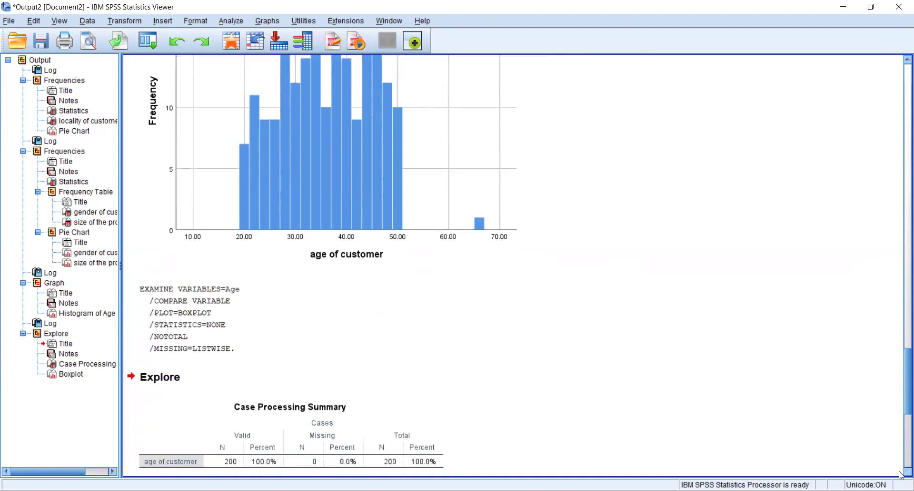
click(901, 64)
scroll(900, 65, up, 5)
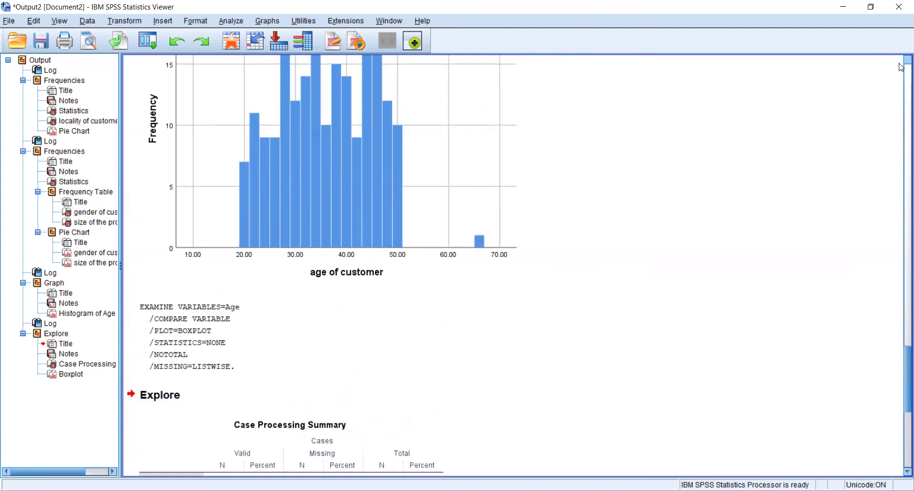
click(350, 194)
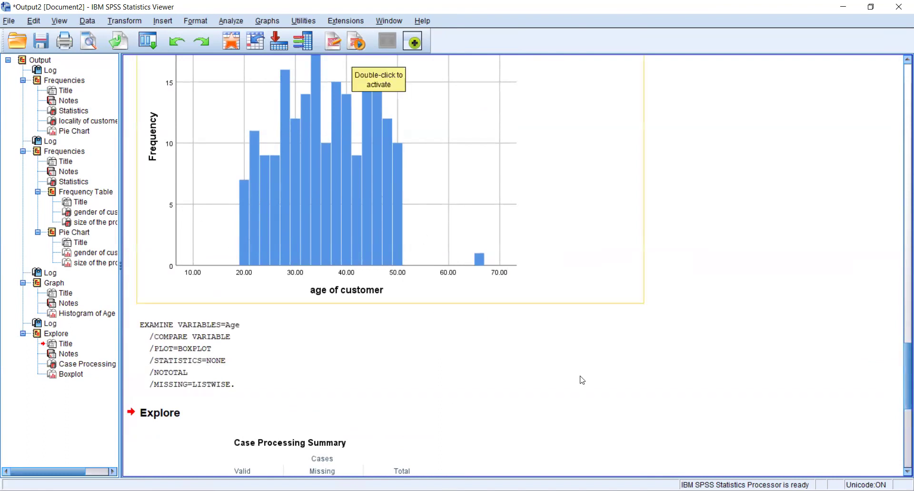
drag(901, 378, 901, 433)
scroll(902, 433, up, 10)
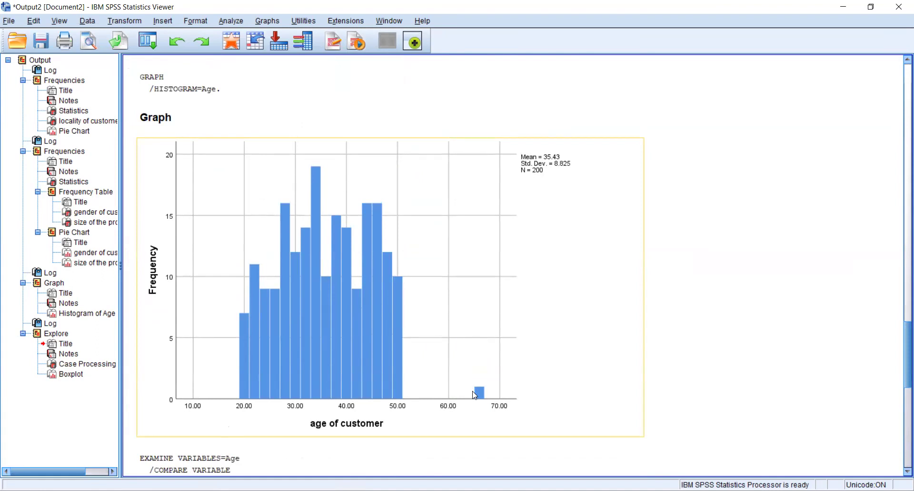
click(511, 465)
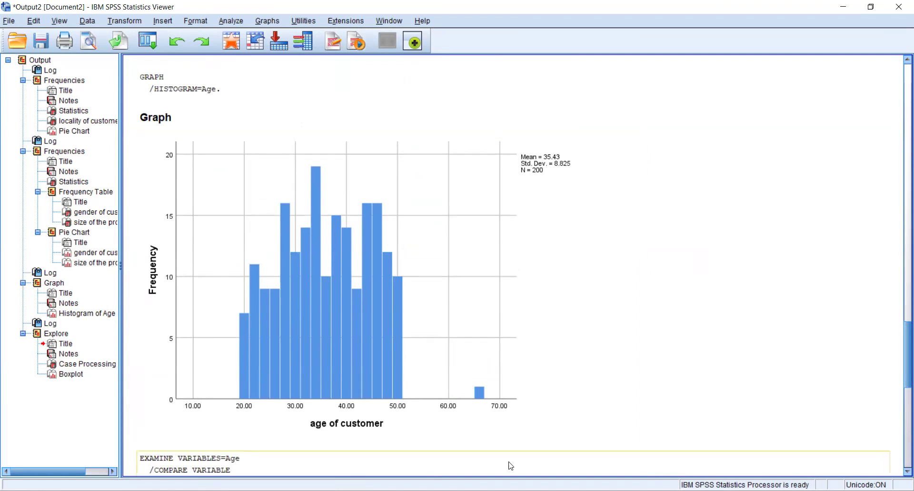
key(alt+Tab)
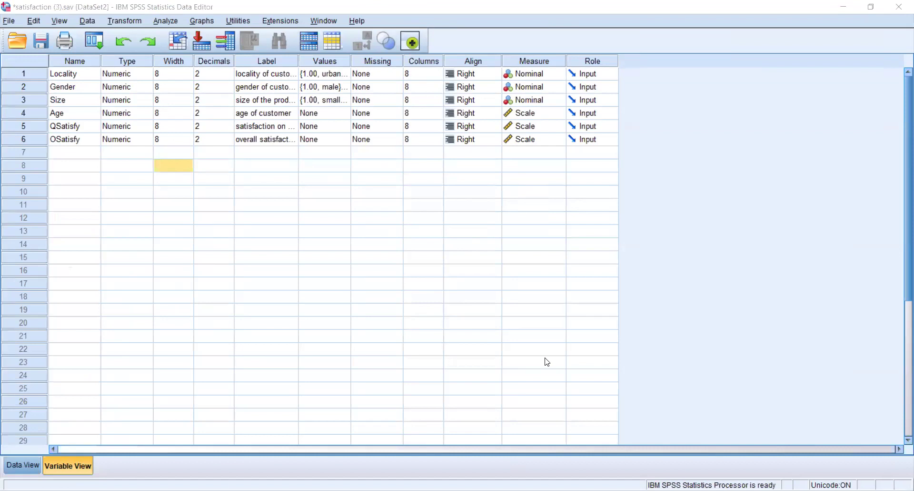
key(alt+Tab)
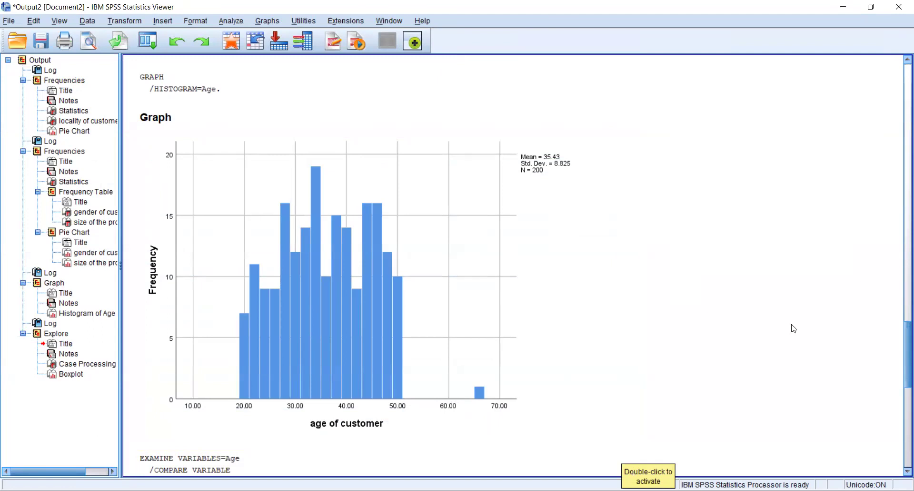
scroll(794, 328, down, 10)
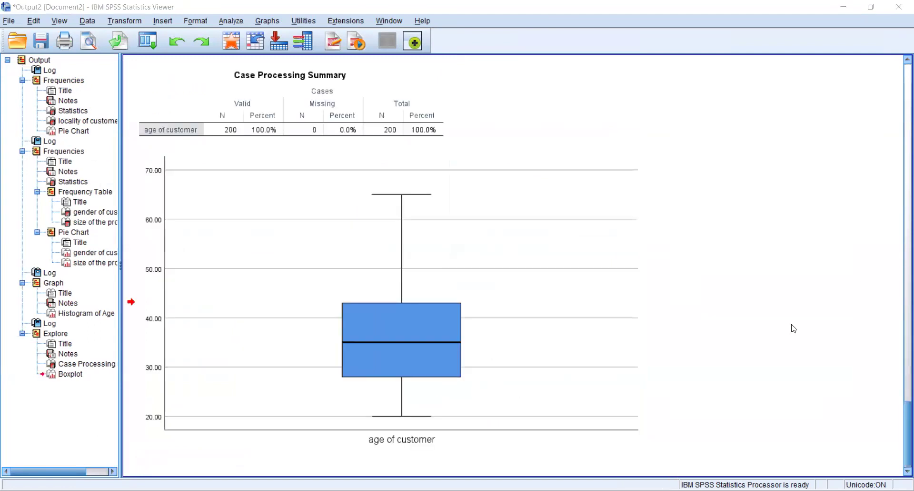
Return to the Data Editor and open the missing values settings of the Age variable.
key(alt+Tab)
click(370, 116)
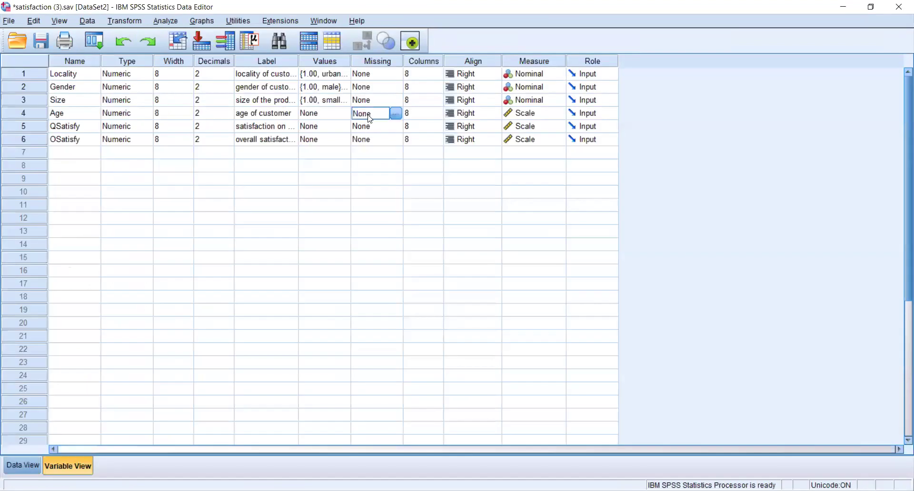
click(396, 114)
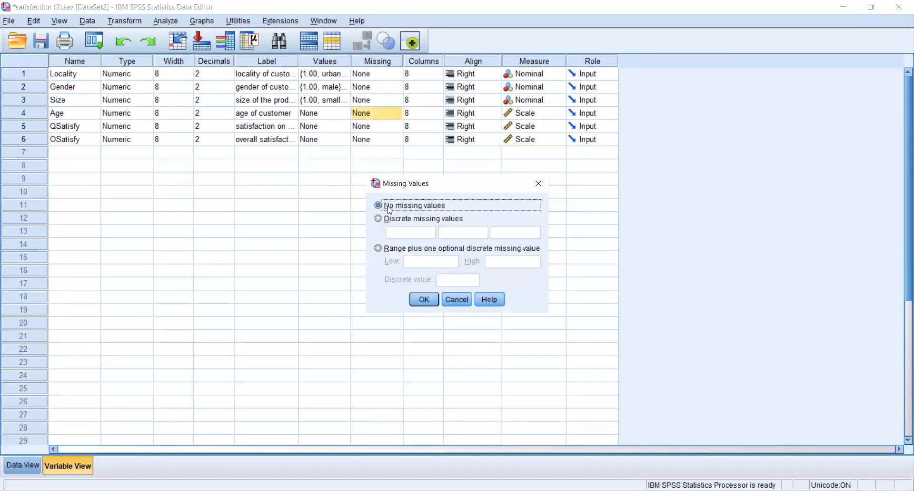
click(538, 183)
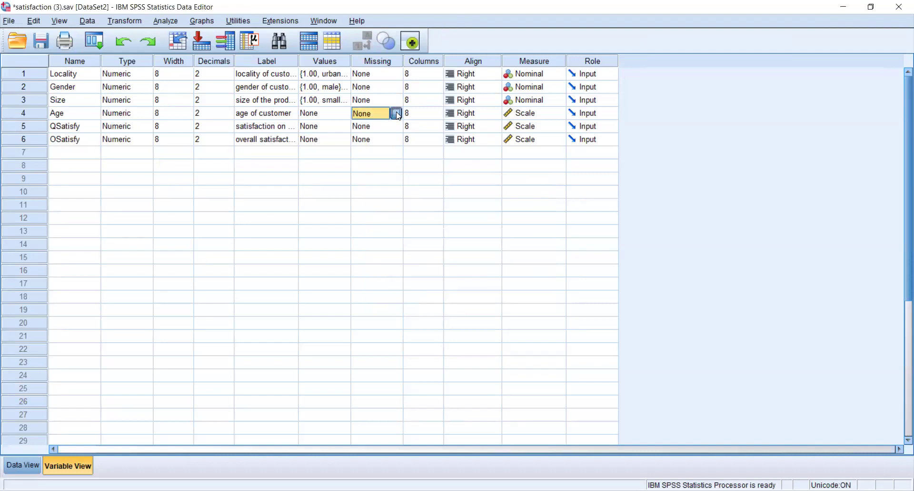
click(396, 113)
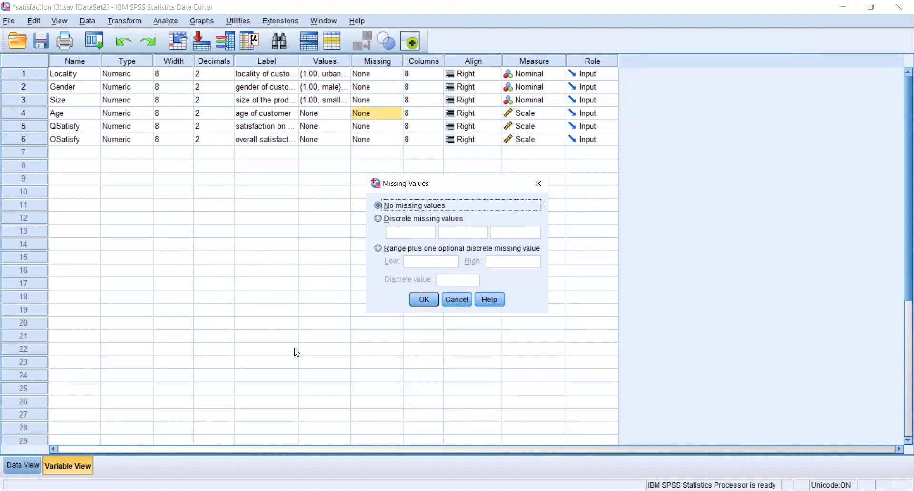
Try 66 as a discrete missing value for Age, and clear the entry.
click(395, 222)
text(66)
click(424, 300)
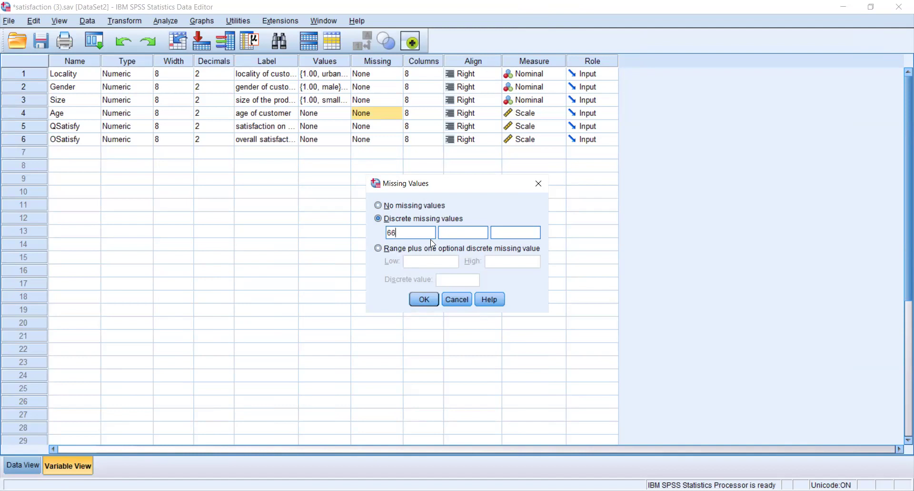
key(BackSpace)
key(BackSpace)
Define the range 60 to 100 as missing values for the Age variable and review the saved setting.
click(379, 248)
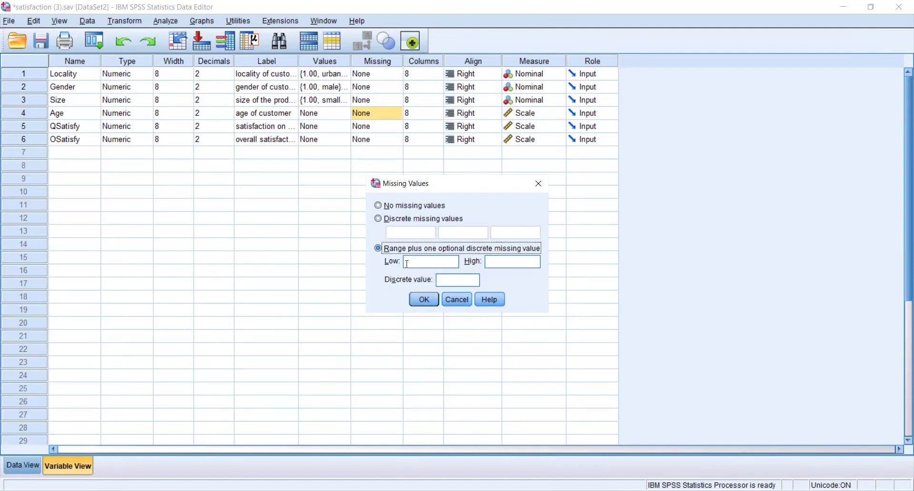
click(430, 261)
text(60)
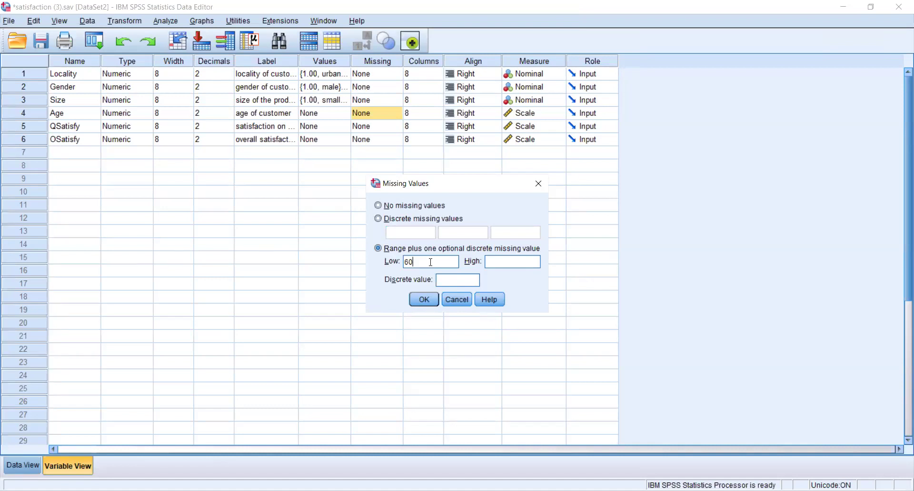
click(508, 261)
text(100)
click(419, 299)
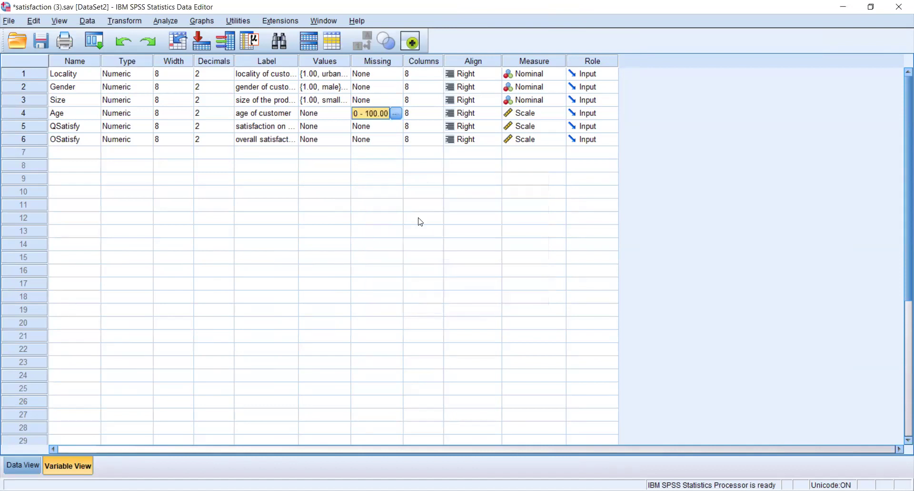
click(395, 113)
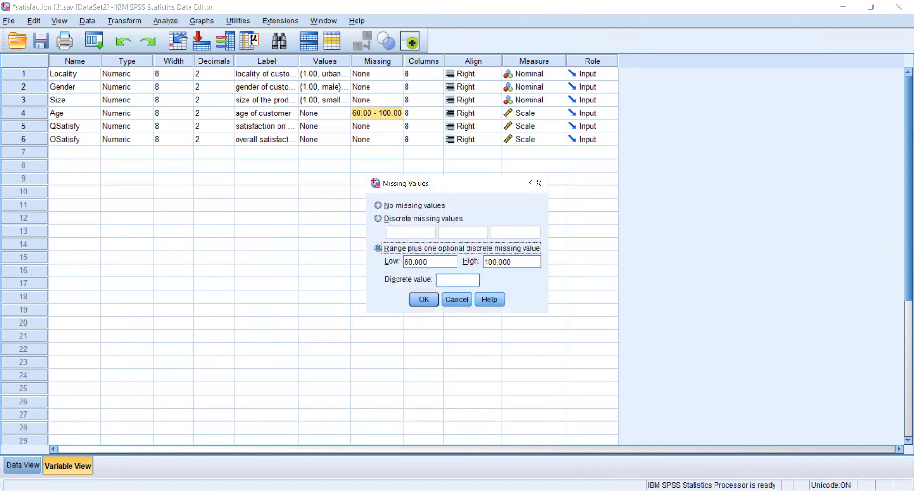
click(537, 183)
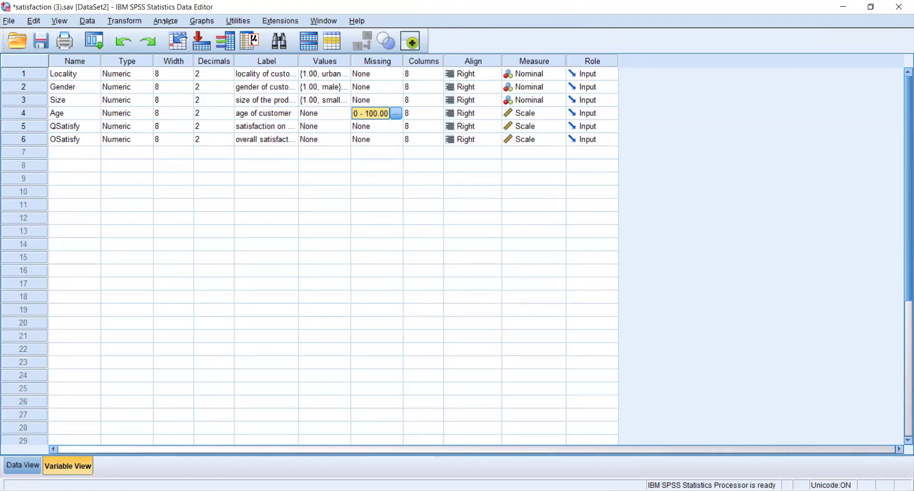
Create a new histogram of age of customer without a normal curve, using the legacy chart dialog.
key(alt+a)
mouse_move(185, 52)
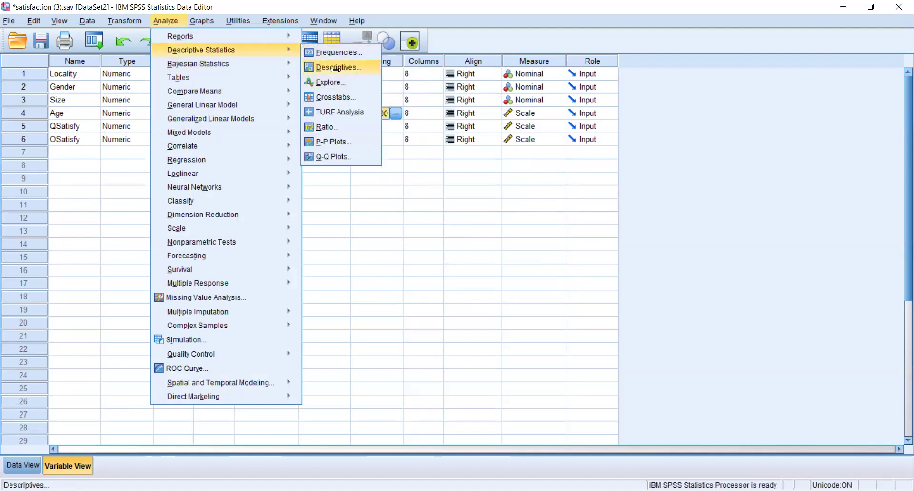
key(Right)
key(Escape)
key(Down)
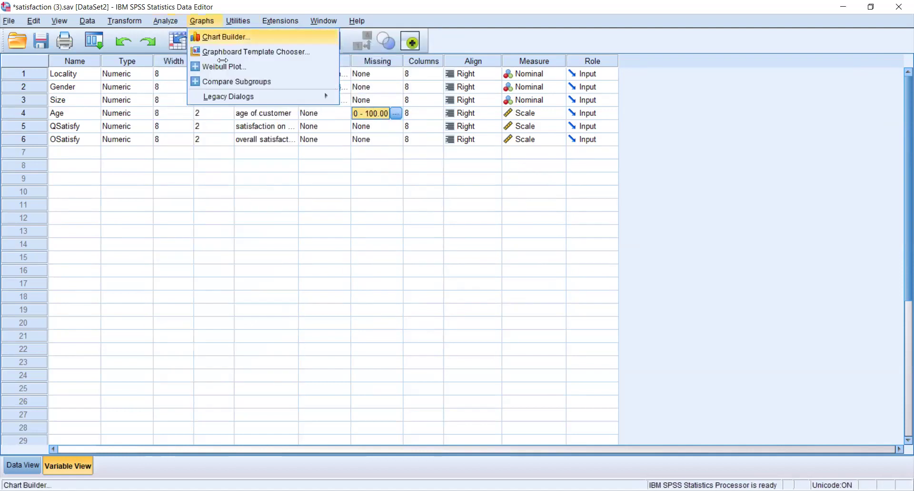
mouse_move(232, 96)
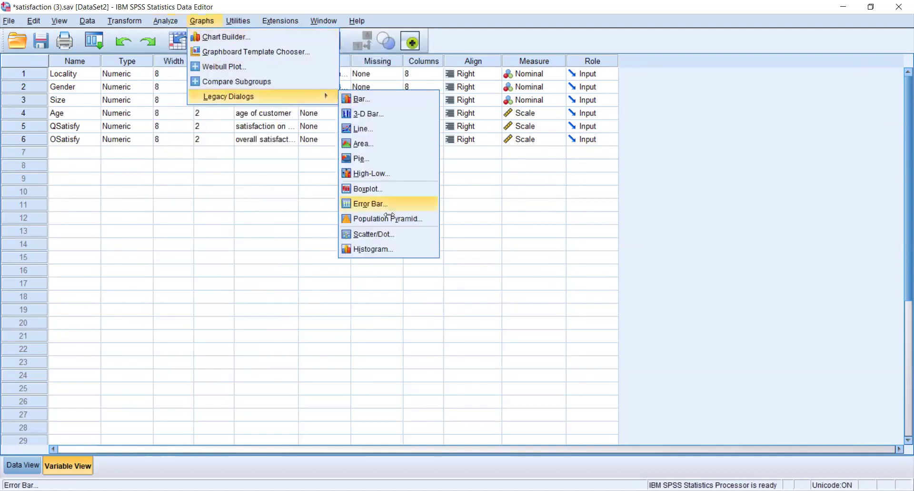
click(374, 244)
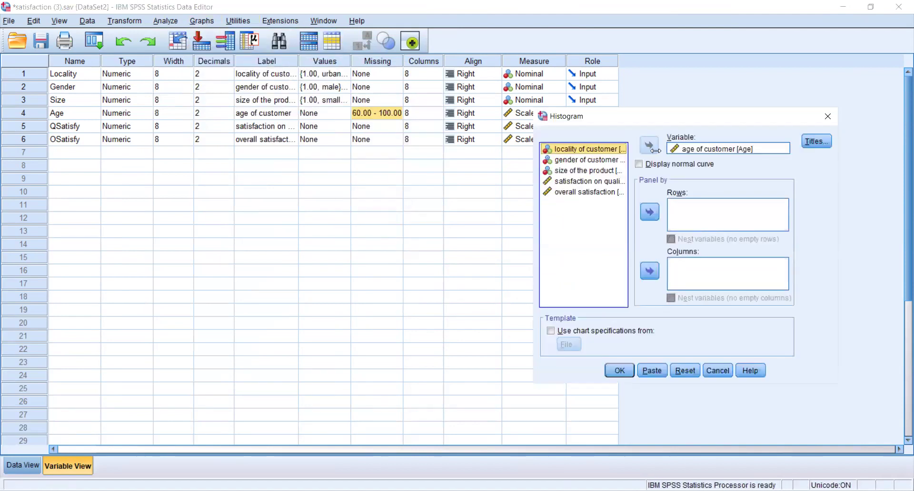
click(621, 370)
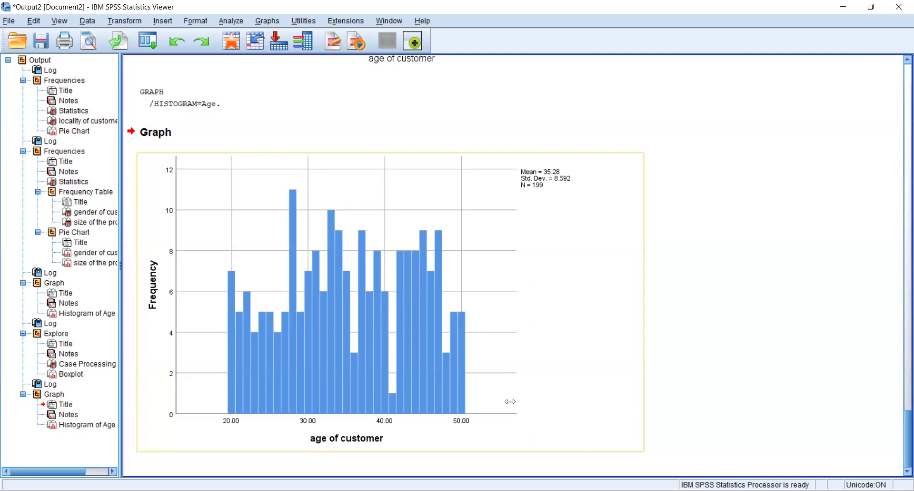
Compare the new age histogram with the earlier one, checking the outlier, mean, standard deviation and number of cases.
click(817, 289)
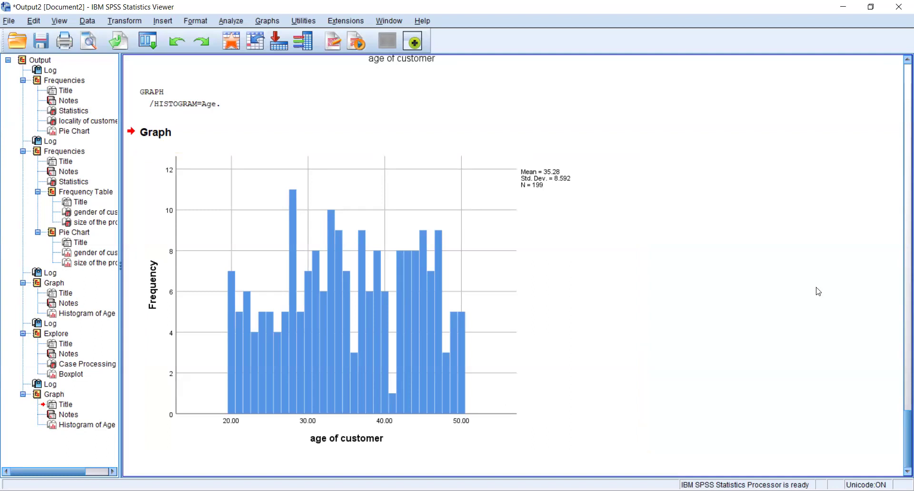
click(903, 374)
drag(901, 364, 901, 427)
click(509, 265)
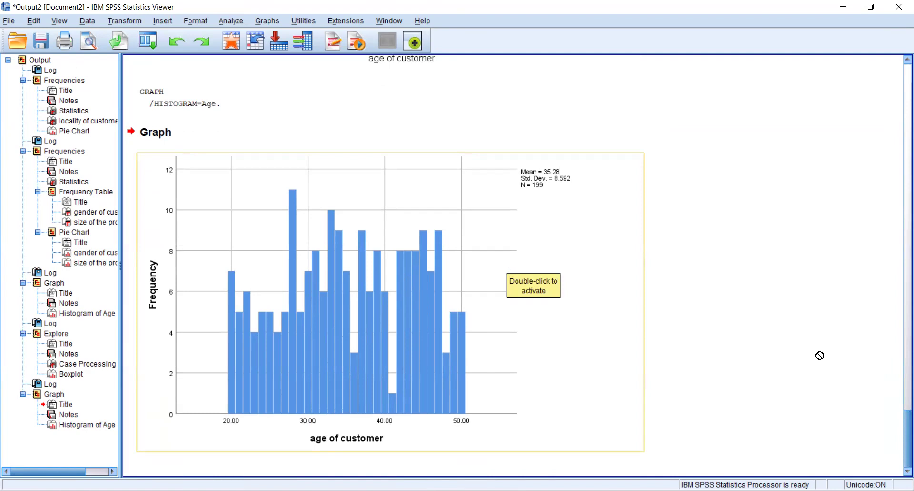
drag(901, 414, 903, 303)
scroll(367, 214, up, 5)
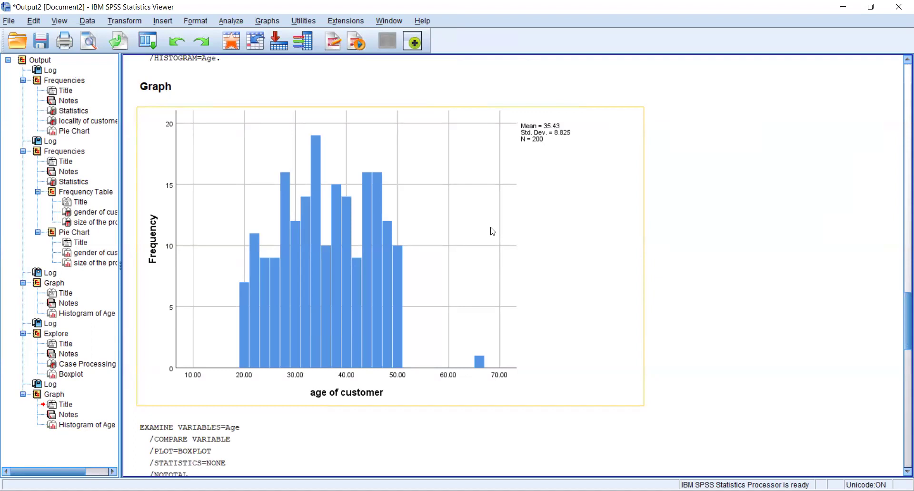
drag(904, 290, 903, 440)
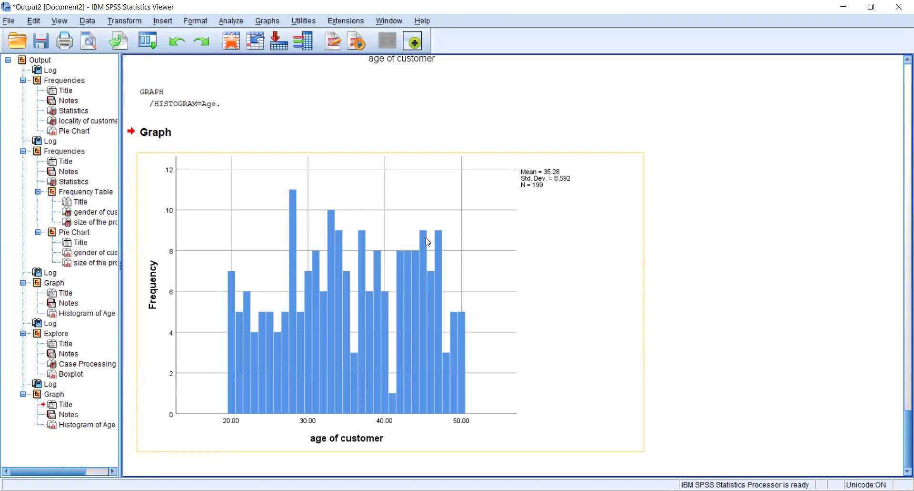
double_click(427, 242)
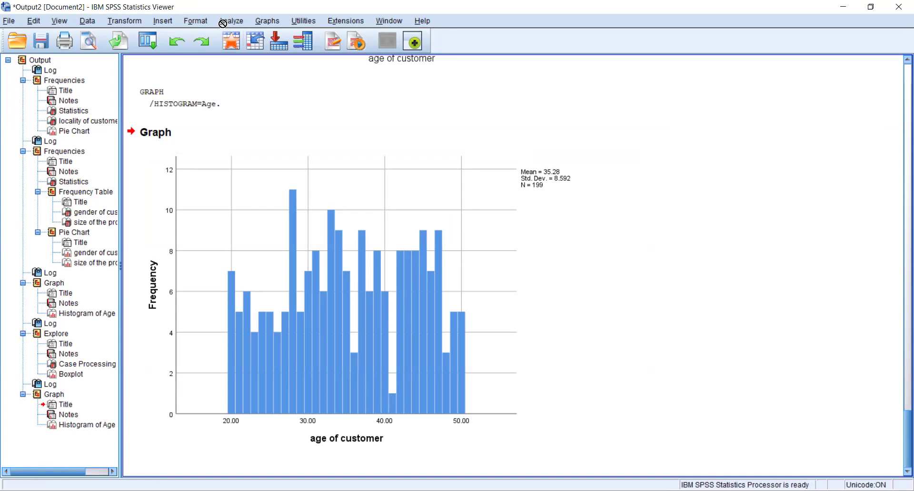
click(223, 21)
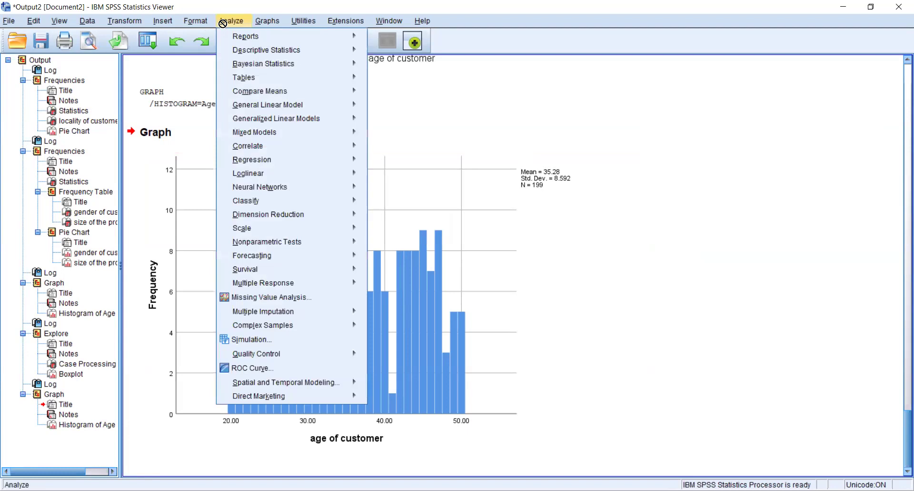
mouse_move(247, 54)
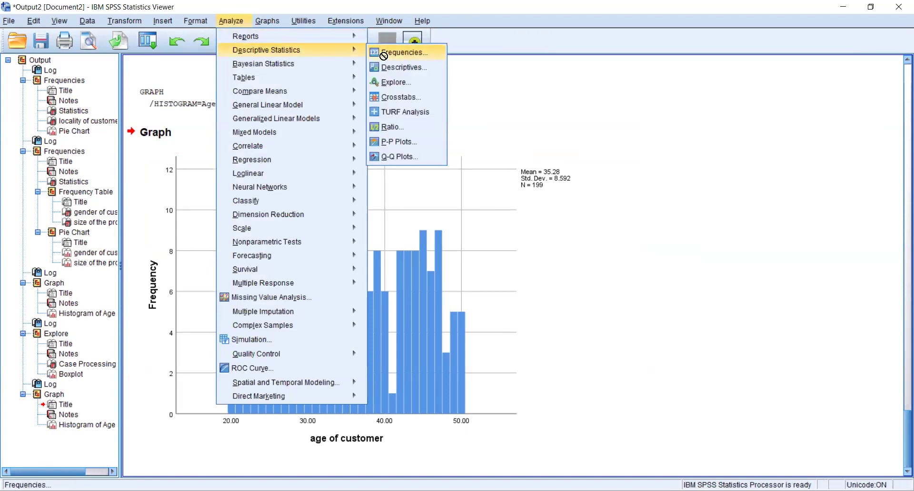
click(392, 83)
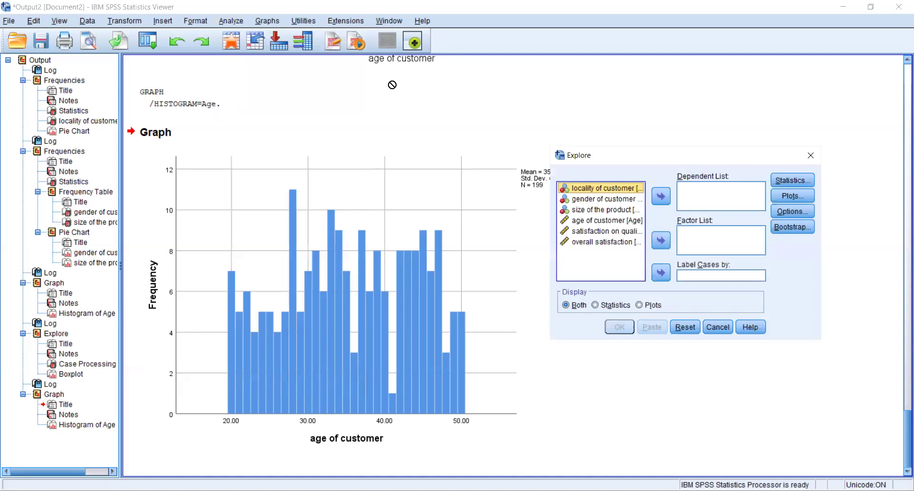
click(608, 221)
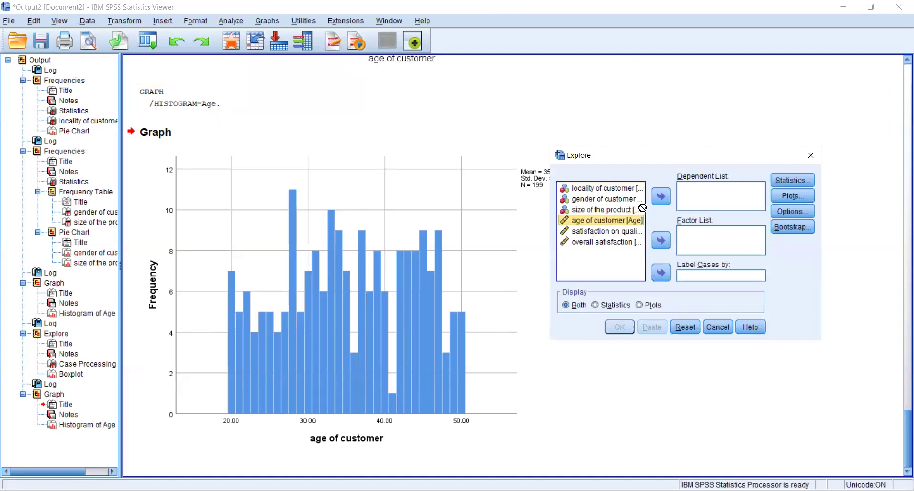
click(661, 197)
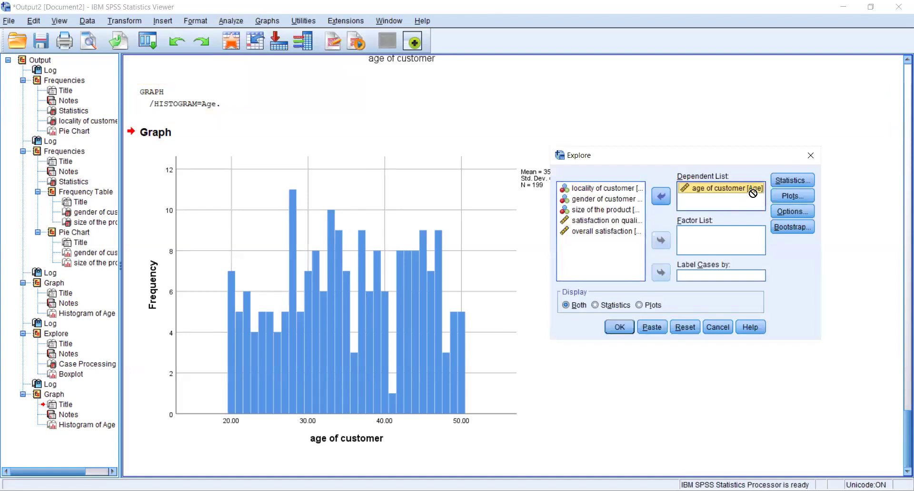
click(776, 199)
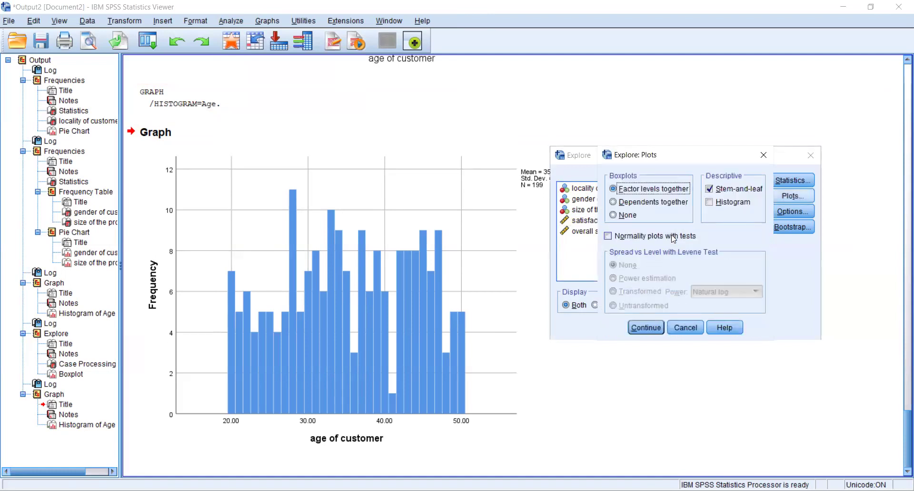
click(673, 239)
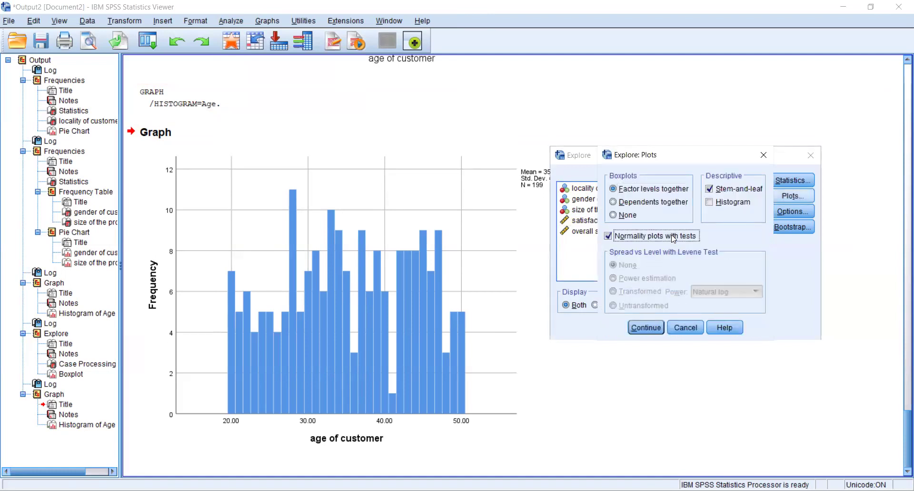
click(647, 329)
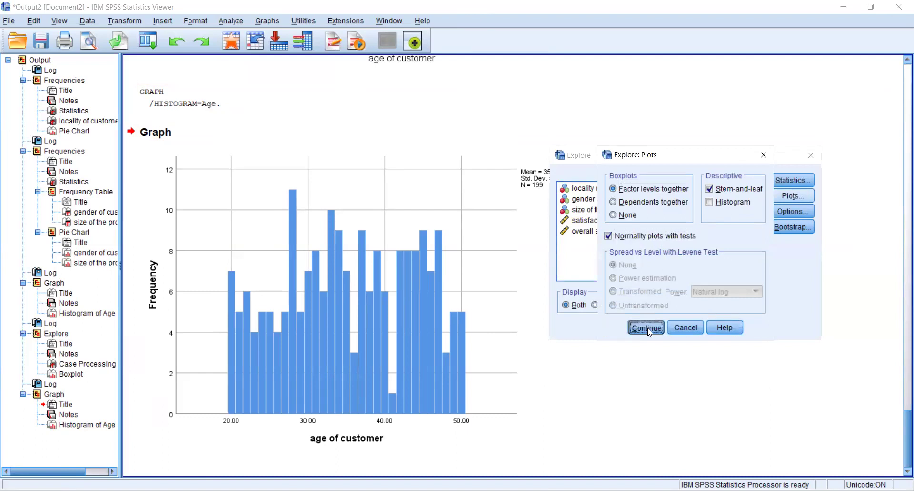
click(812, 155)
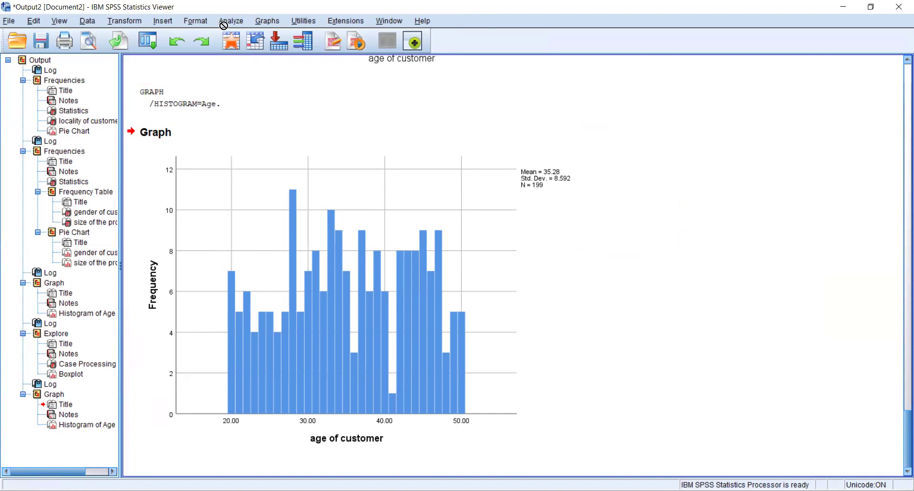
Run Explore on age of customer as the dependent variable, including normality plots with tests.
click(223, 21)
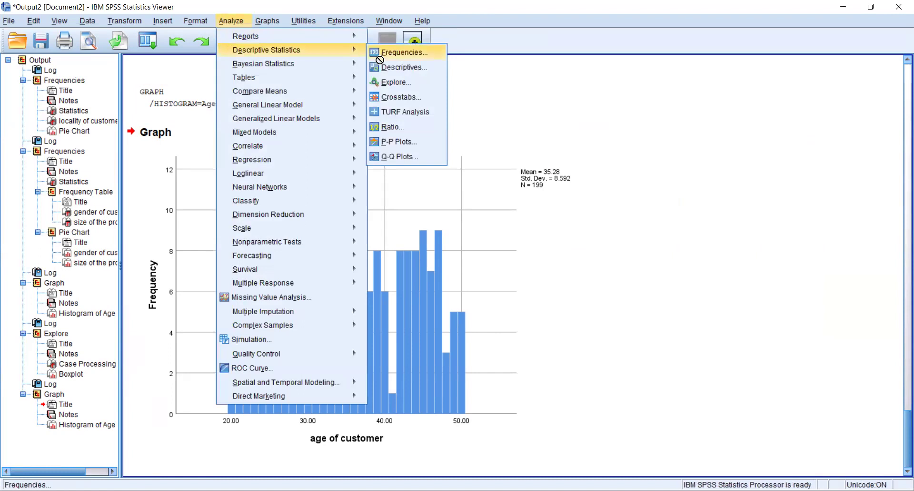
mouse_move(357, 63)
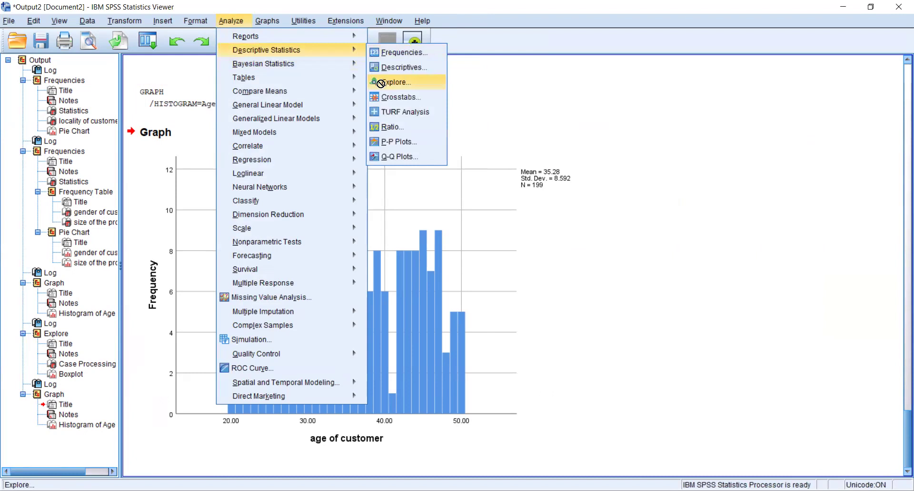
click(381, 84)
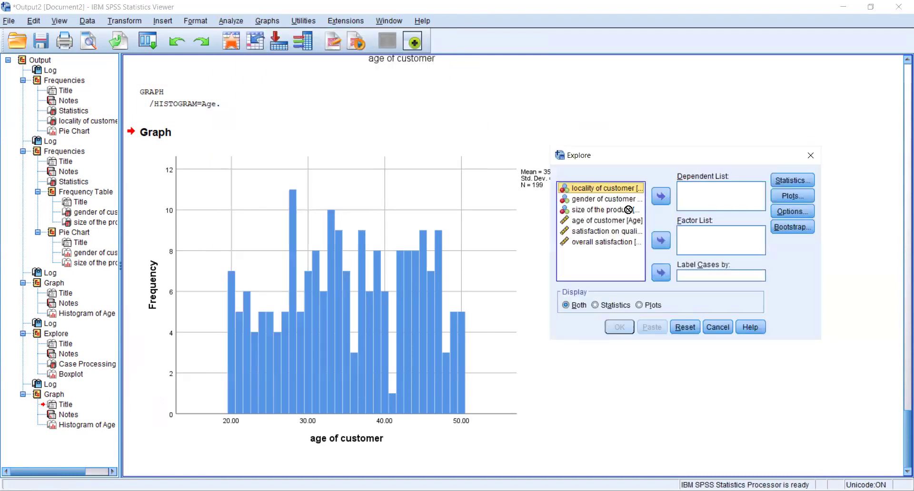
click(618, 220)
click(660, 200)
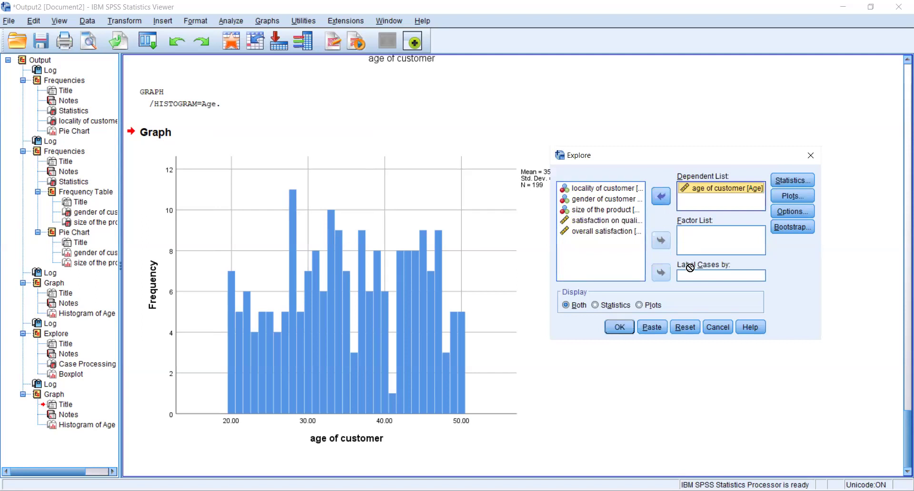
click(775, 197)
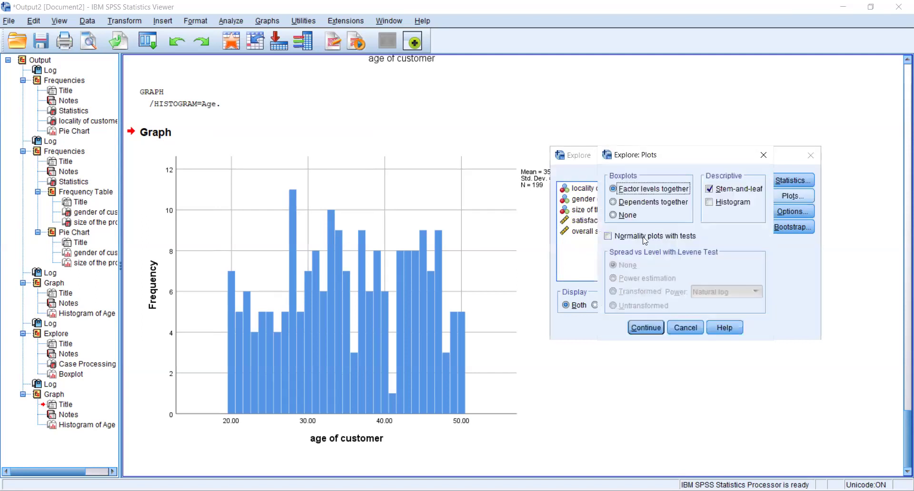
click(646, 238)
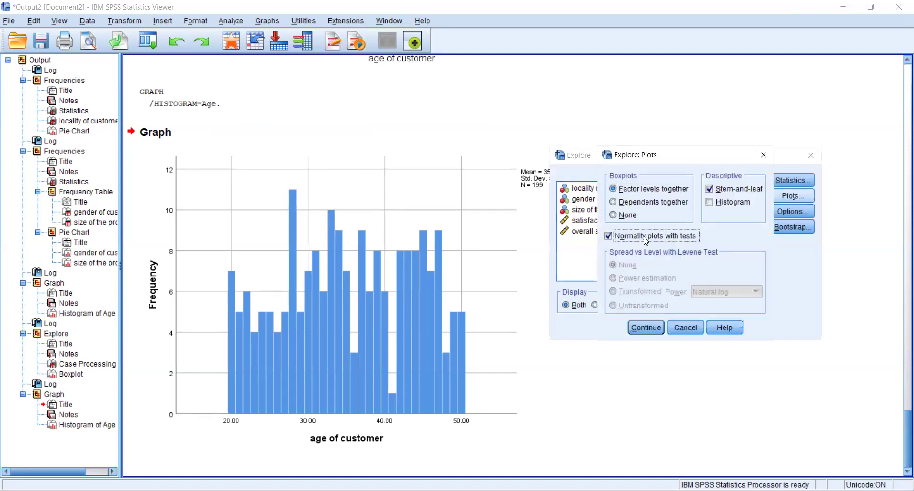
click(637, 326)
click(629, 328)
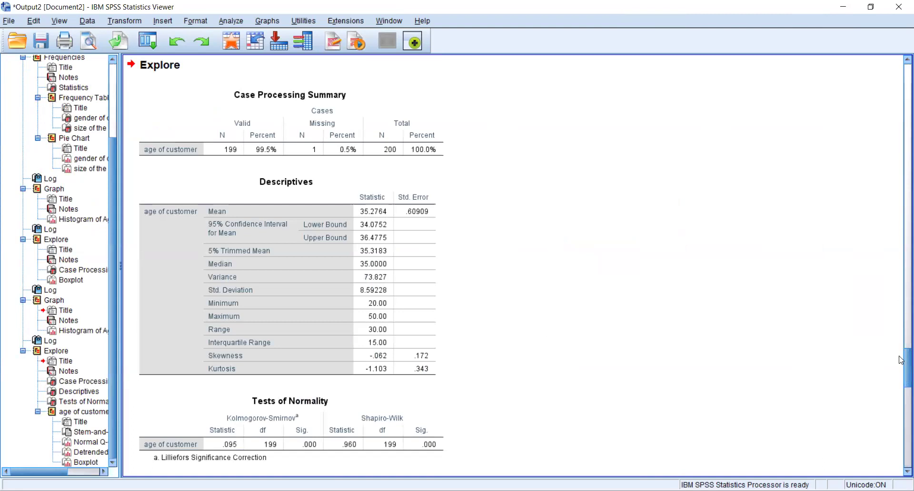
drag(902, 360, 901, 366)
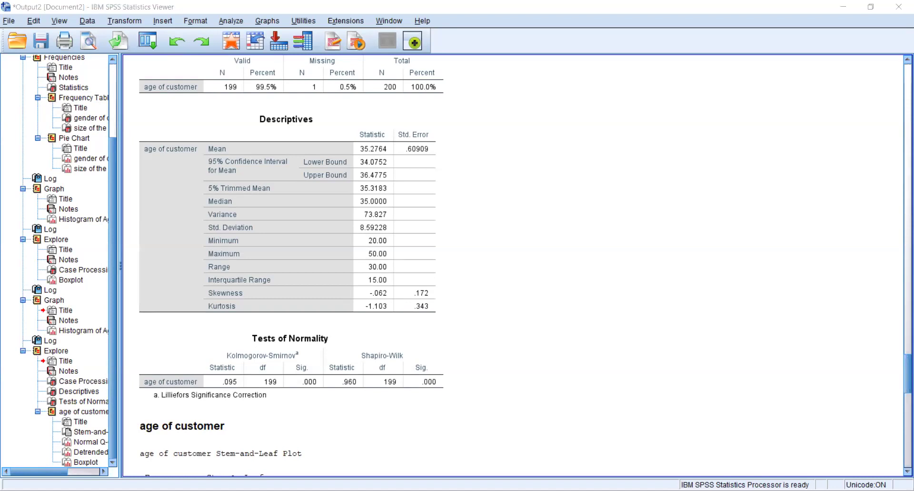
Switch to the Word document and complete the null hypothesis as "H0: age is normally distributed".
key(alt+Tab)
text(0)
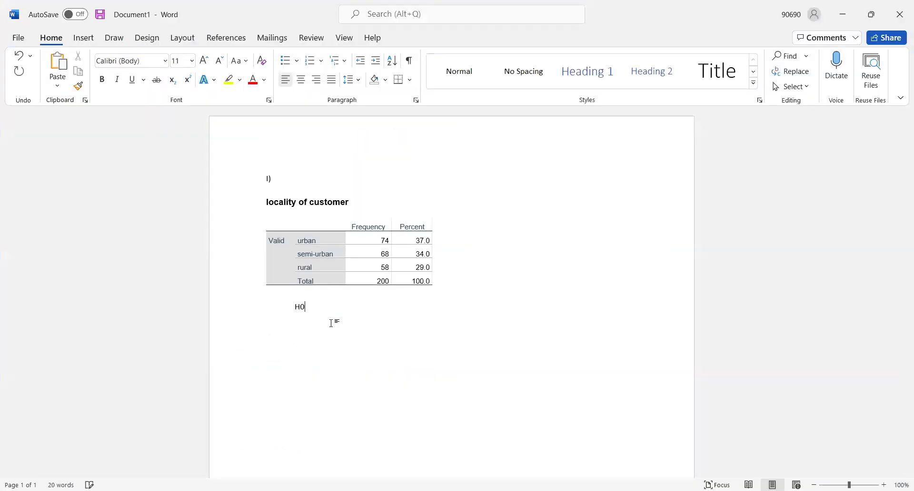
text(: age is normally dis)
text(ed)
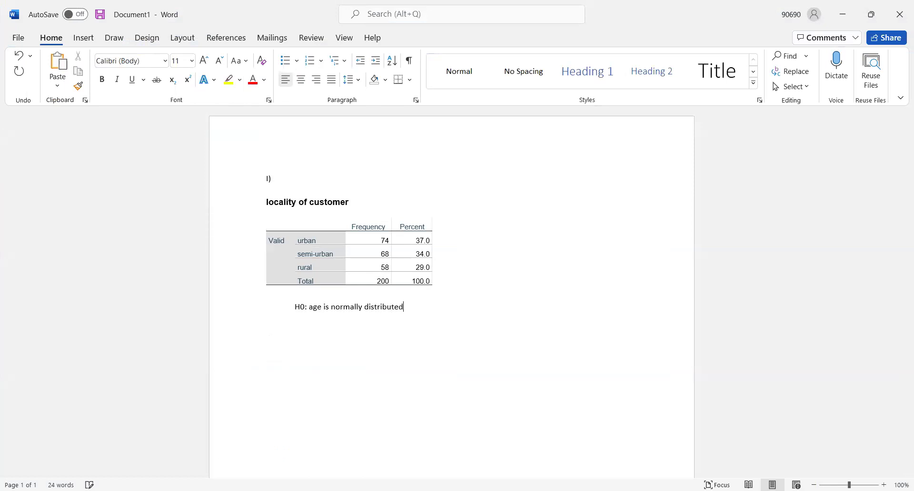
Write the alternative hypothesis "H1: age is not normally distributed" on the line below H0.
text(H1: age is not normally fist)
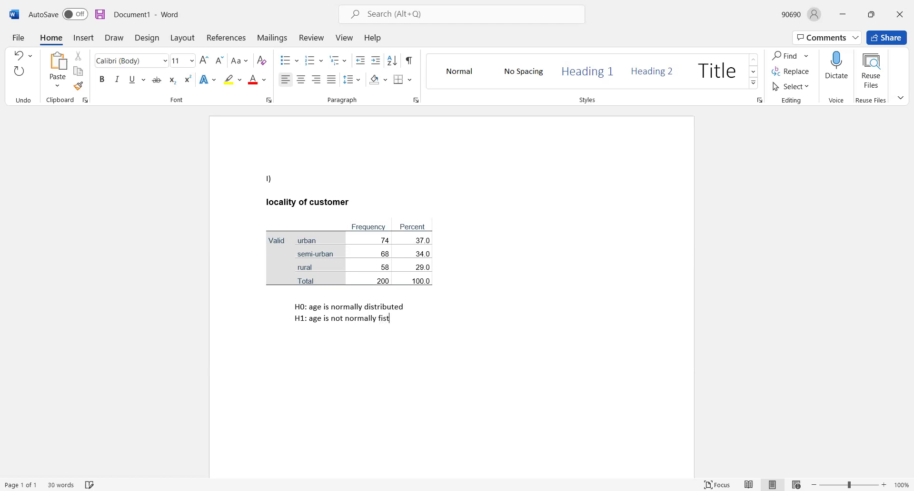
text(ribute)
key(BackSpace)
key(BackSpace)
key(BackSpace)
key(BackSpace)
key(BackSpace)
key(BackSpace)
key(BackSpace)
key(BackSpace)
key(BackSpace)
key(BackSpace)
text(distributed)
key(Return)
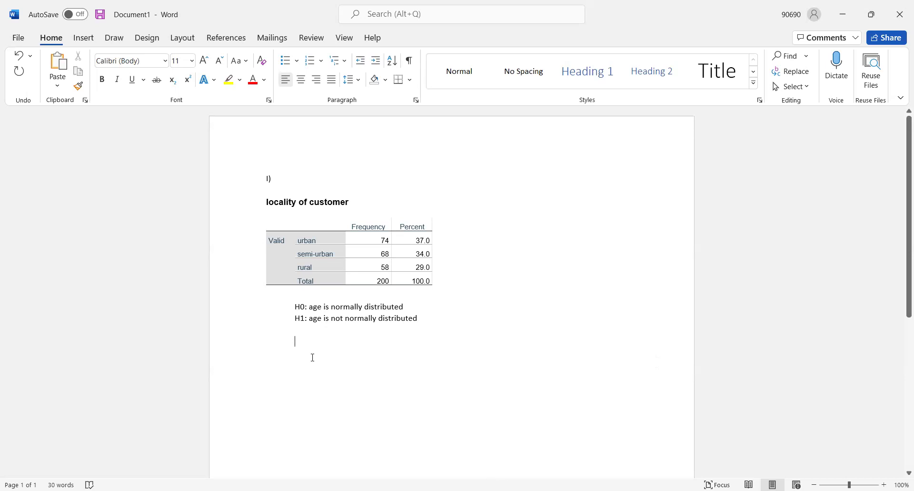
Add the decision rule "P value > alfa (significance) – 0.05" below the hypotheses.
text(P value)
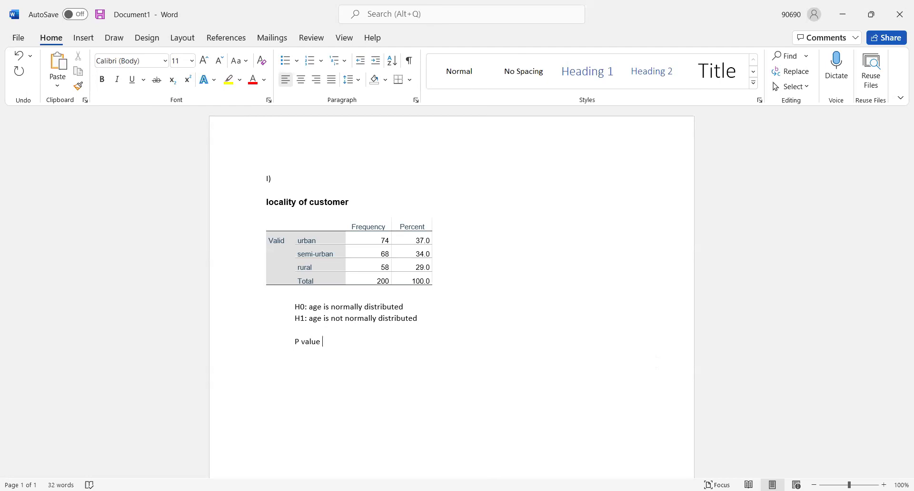
text(>)
text( alfa)
text((sih=)
key(BackSpace)
key(BackSpace)
text(gnificance))
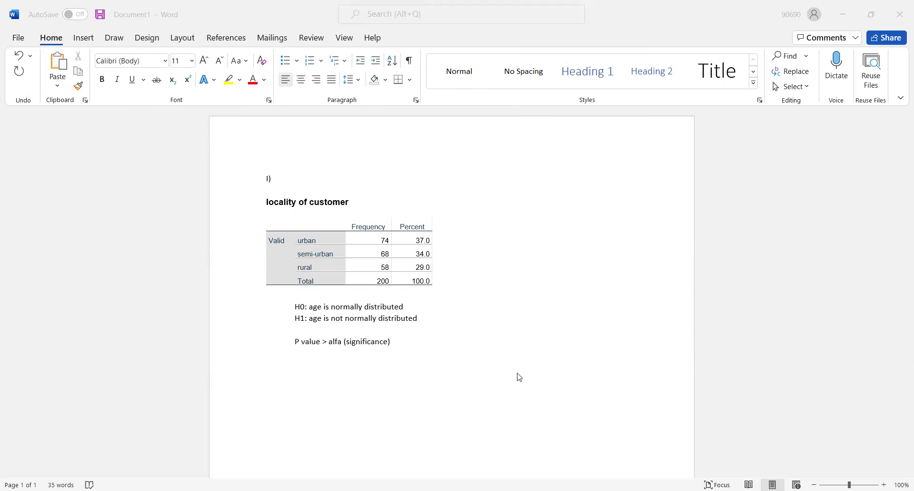
click(351, 279)
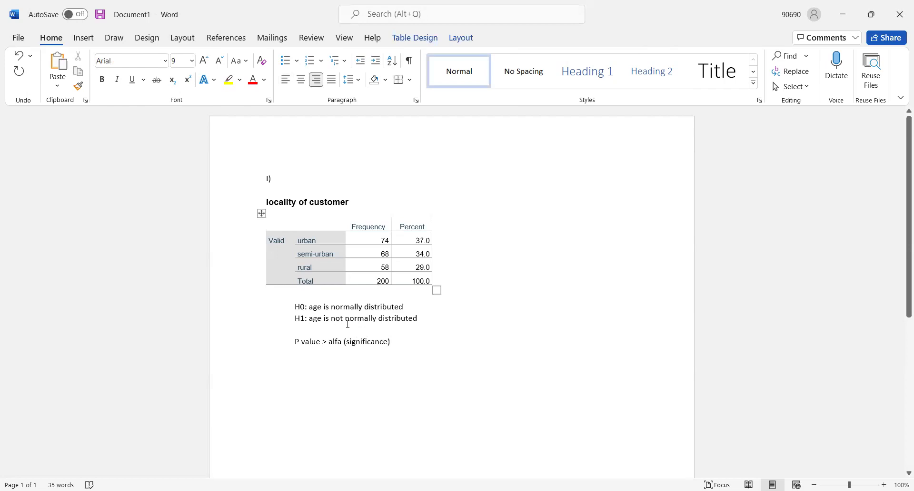
click(397, 348)
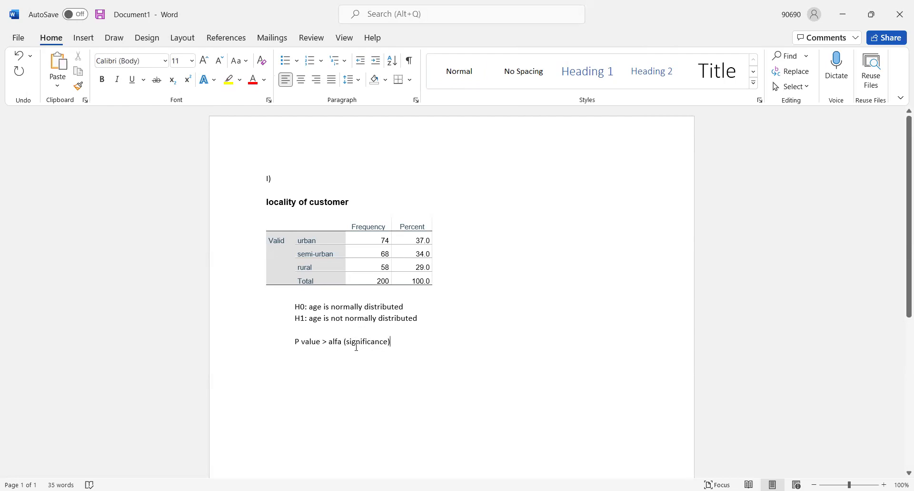
text(- 0.05)
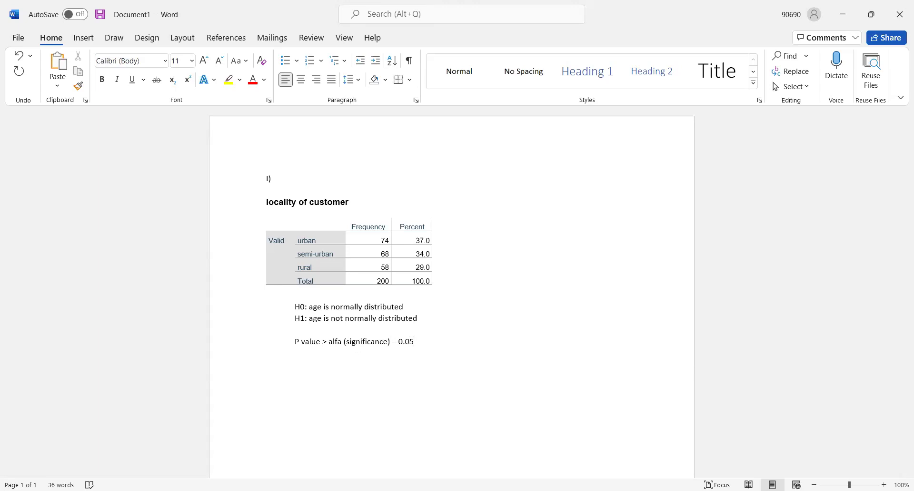
Write "H0 do not reject h0" as the outcome under the P value > alfa rule.
key(Return)
text(H0 reject)
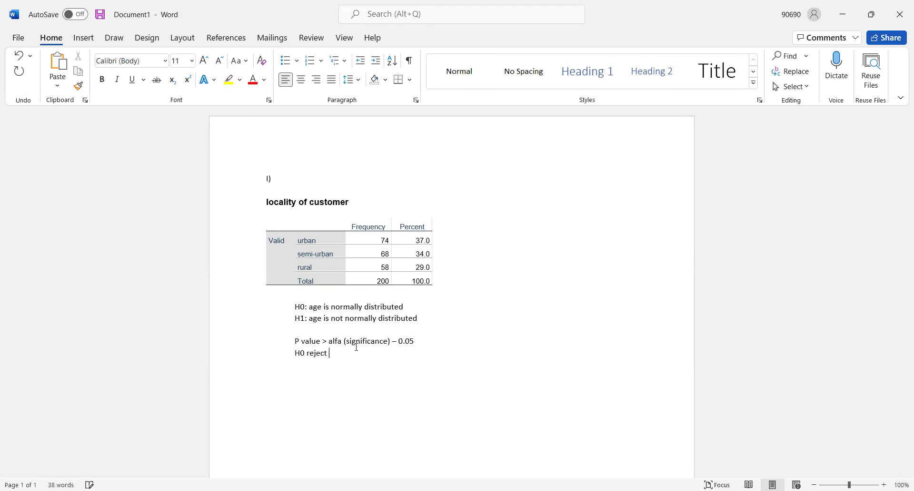
key(BackSpace)
key(BackSpace)
key(BackSpace)
key(BackSpace)
key(BackSpace)
key(BackSpace)
key(BackSpace)
text(do not reject h0)
key(Return)
Add the opposite rule "P value < alfa )sig" with "H0 reject reject" on the line below it.
text(P value )
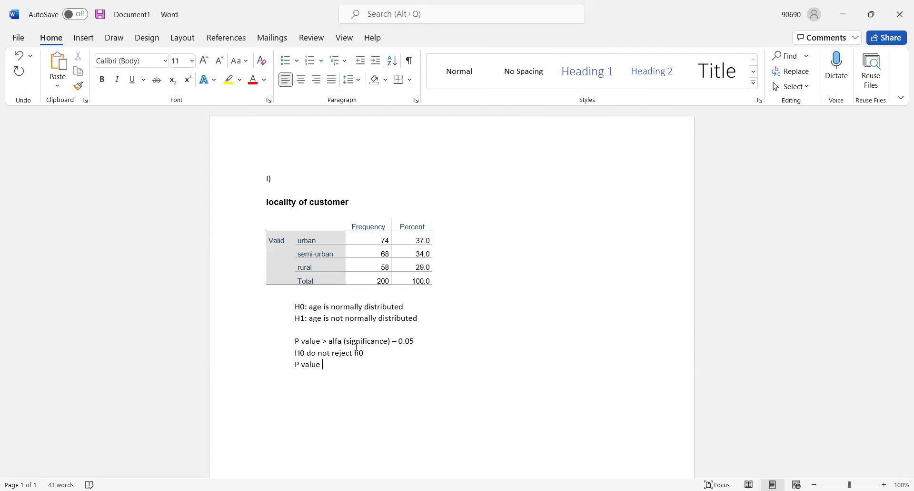
text(< alfa )sig)
key(BackSpace)
key(Return)
text(H0 reject )
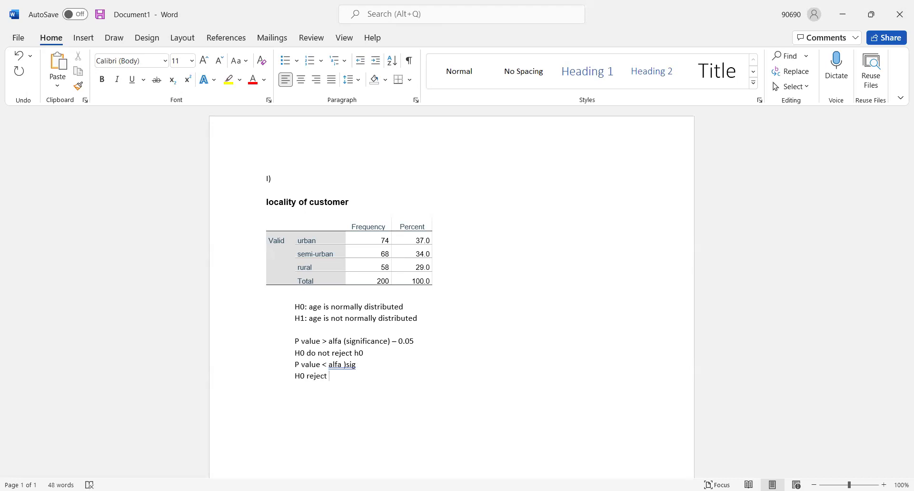
text(reject)
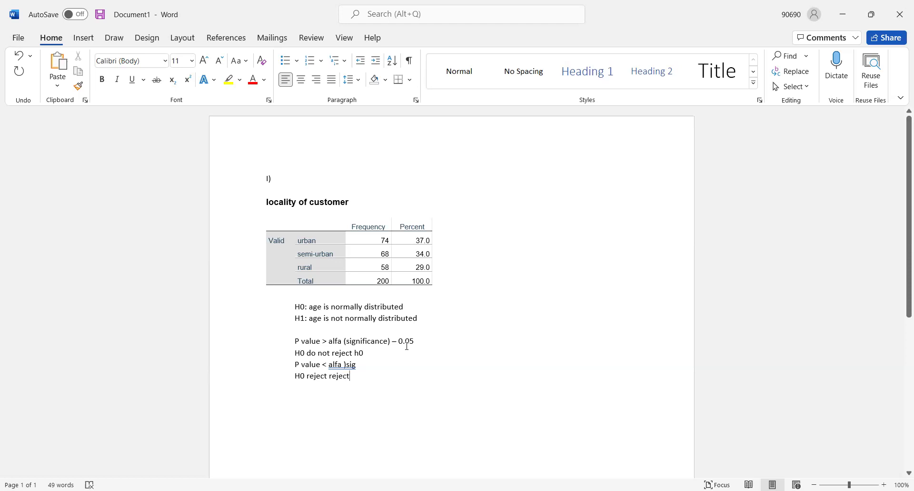
Remove the leading "H0" from the "do not reject h0" line.
click(310, 353)
key(Left)
key(BackSpace)
key(BackSpace)
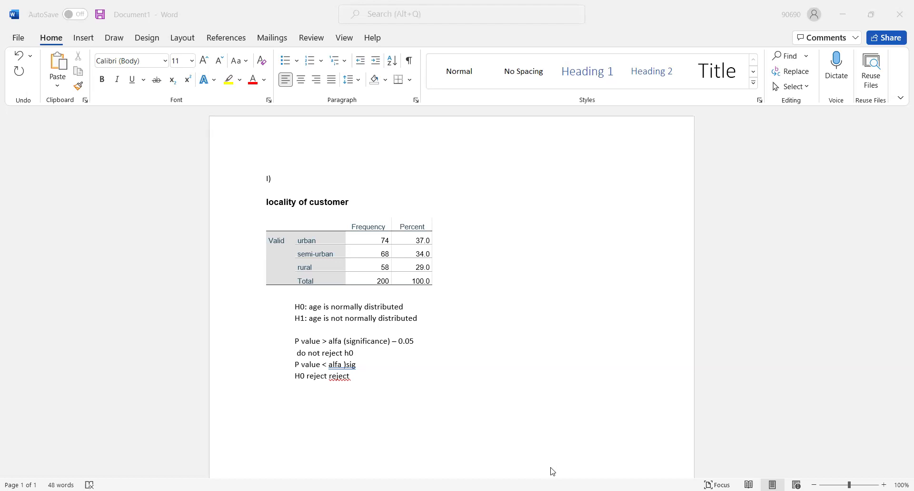
Copy the Tests of Normality table from the SPSS output and return to the Word document.
key(alt+Tab)
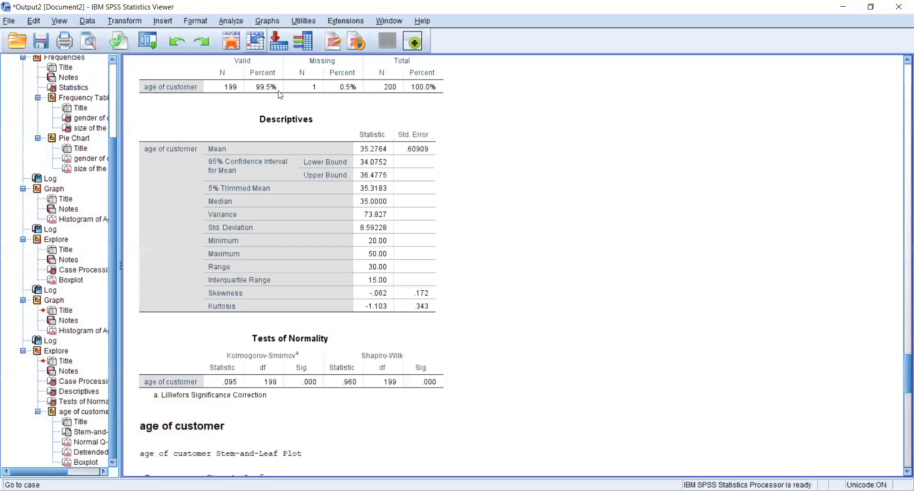
click(418, 382)
right_click(419, 383)
click(421, 403)
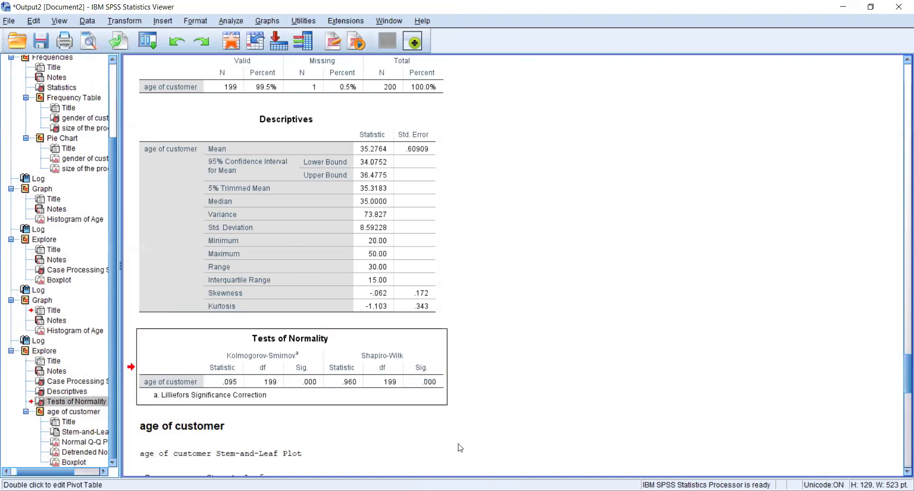
click(561, 340)
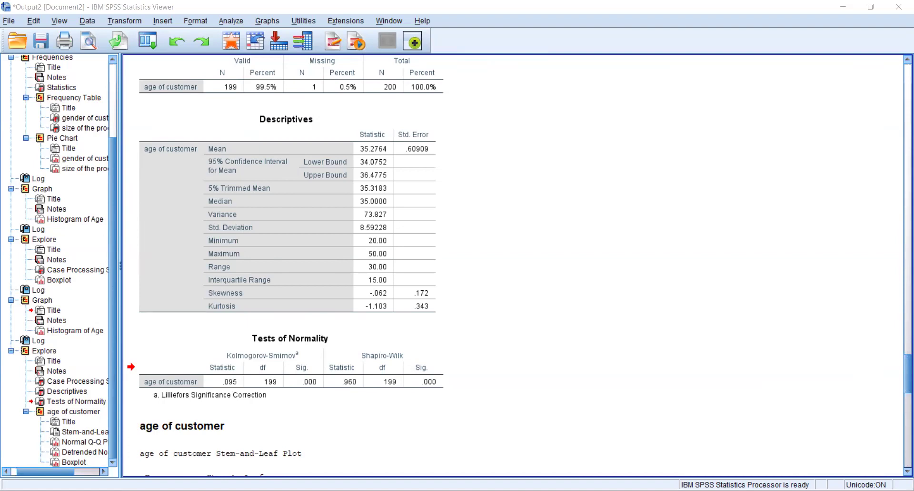
key(alt+Tab)
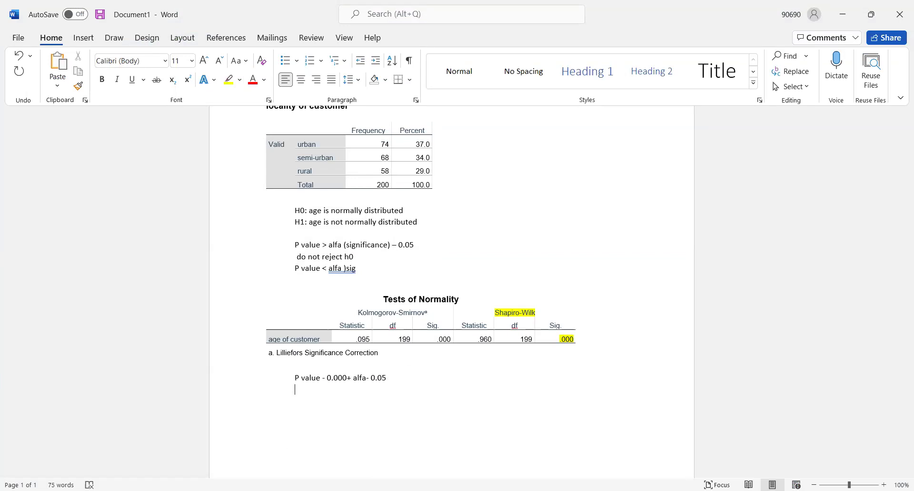
key(alt+Tab)
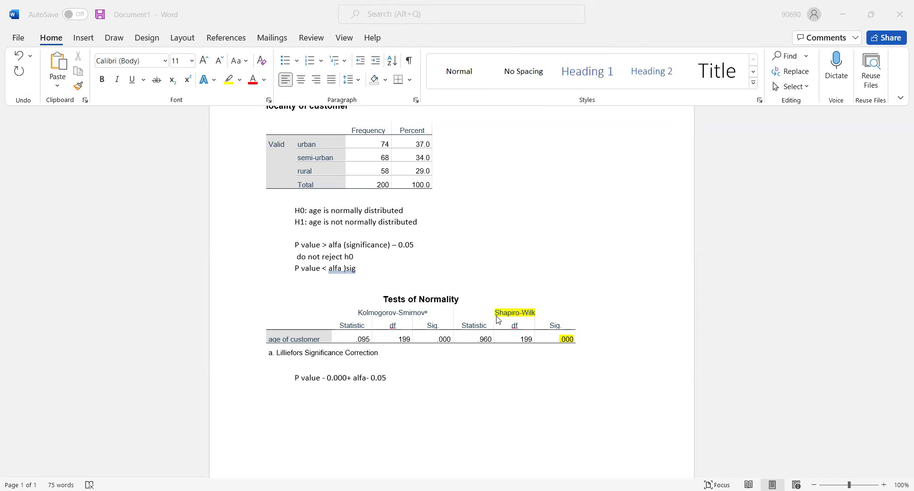
key(alt+Tab)
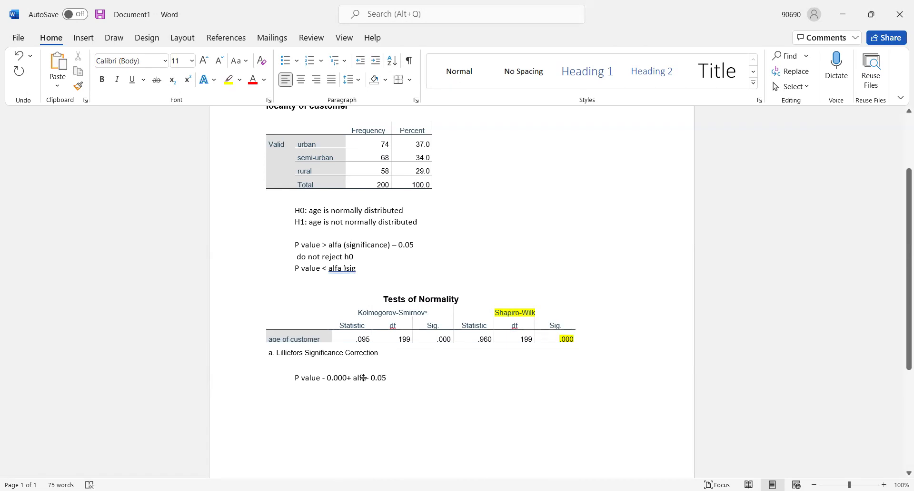
Replace the plus sign between "P value - 0.000" and "alfa- 0.05" with a comma.
key(BackSpace)
text(,)
text(+)
key(BackSpace)
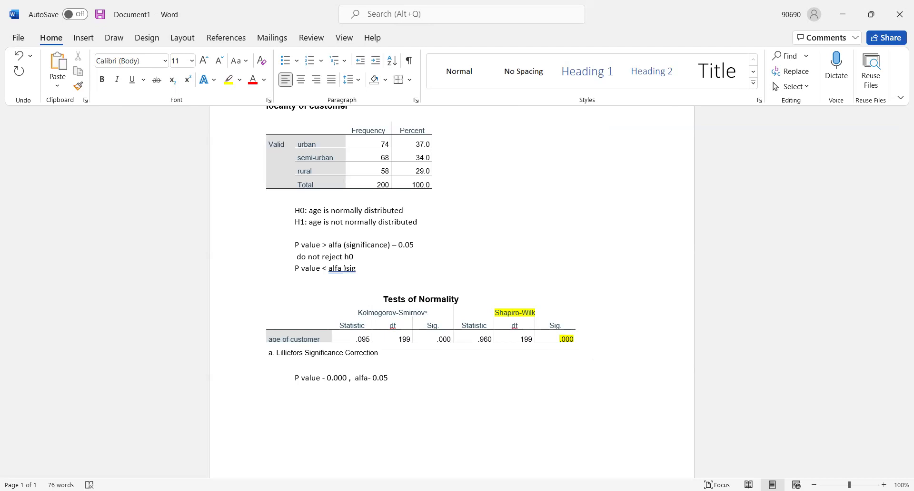
key(End)
key(Return)
text(p)
key(BackSpace)
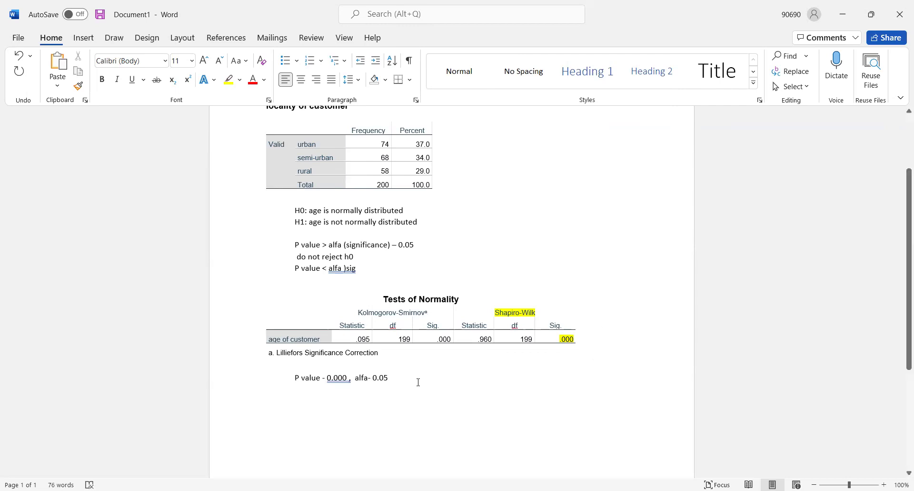
Replace the comma with a less-than sign so the line reads "P value - 0.000 < alfa- 0.05".
click(353, 378)
key(BackSpace)
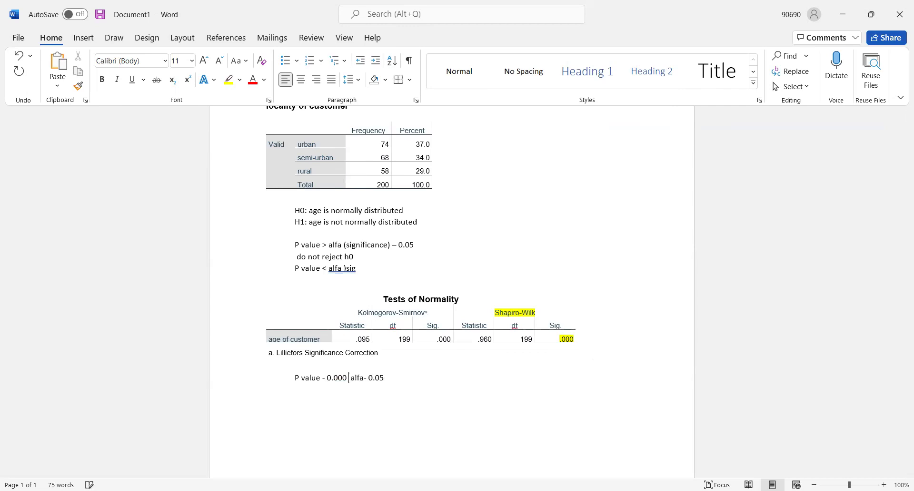
text(<)
click(388, 379)
key(Return)
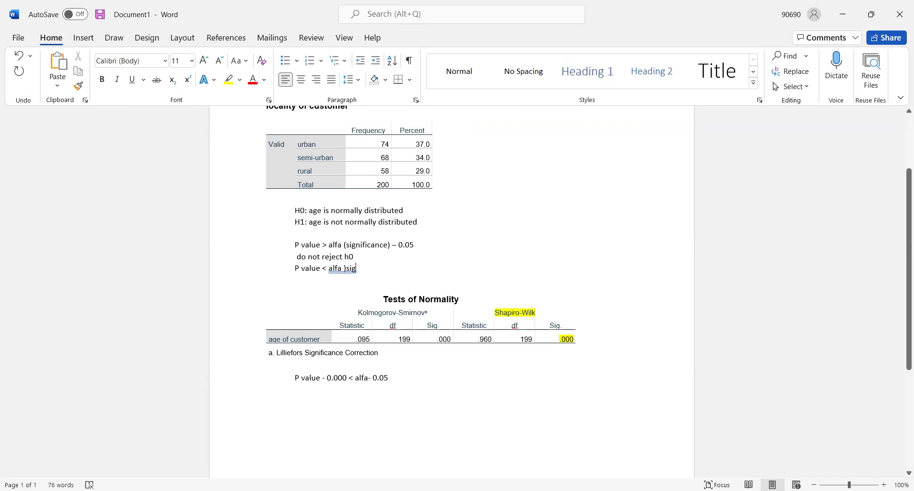
Add "Reject h0" as the outcome under the P value < alfa rule.
key(Return)
text(Reject)
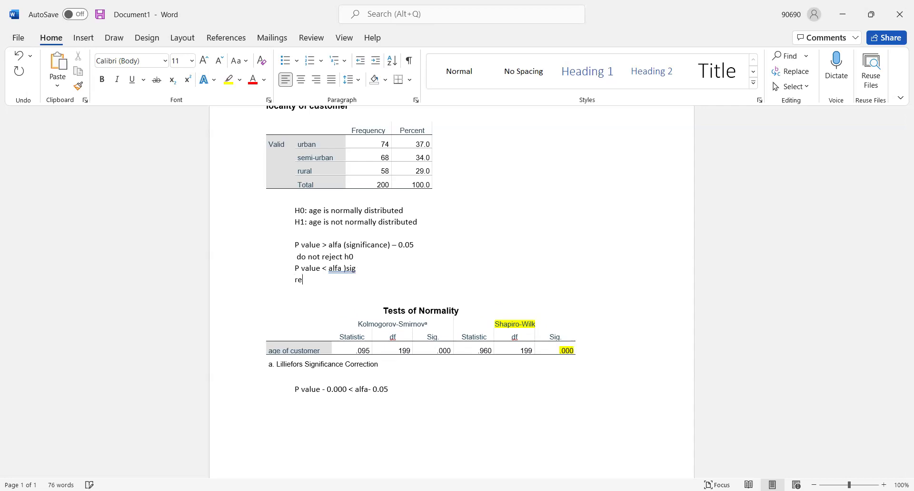
text( h0)
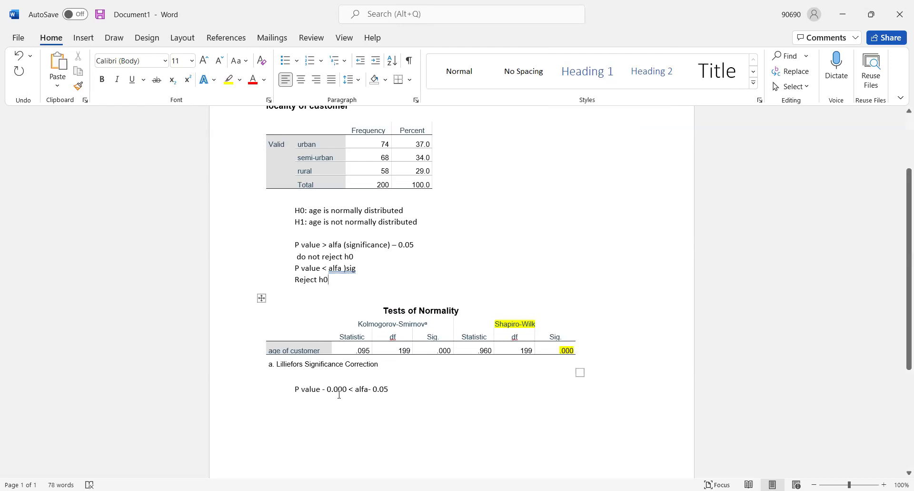
Write the conclusion "5% sign. Level we can conclude that h0 will be rejected, so that age is not normal @5% signi.level.".
click(391, 385)
key(Return)
click(341, 406)
text(5% sil)
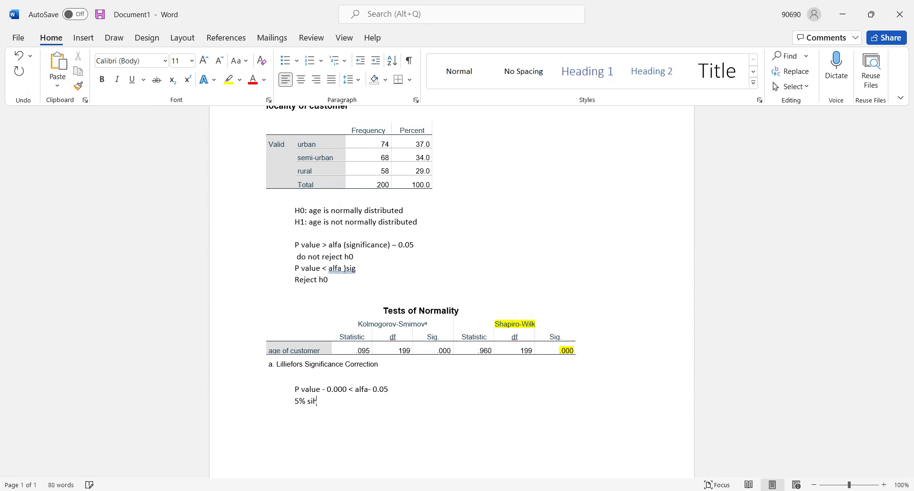
key(BackSpace)
text(gn. Level we can conclude that)
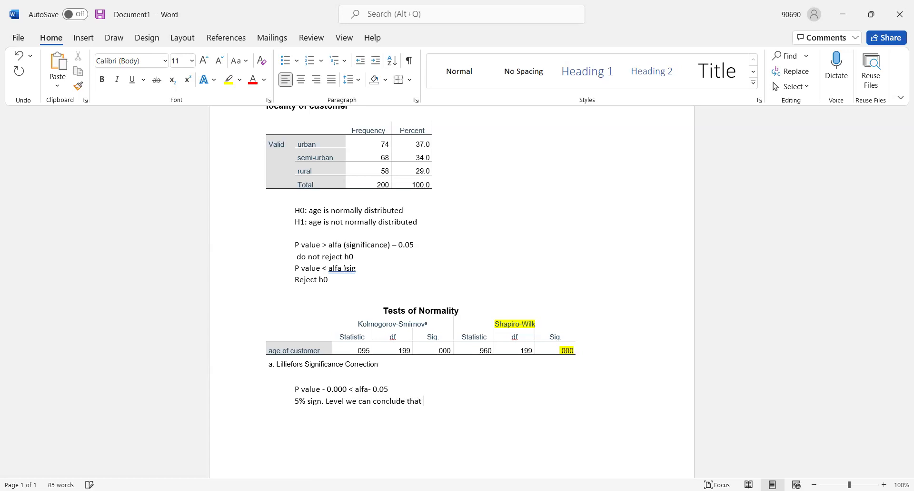
text( h0 will be rejected, so that age)
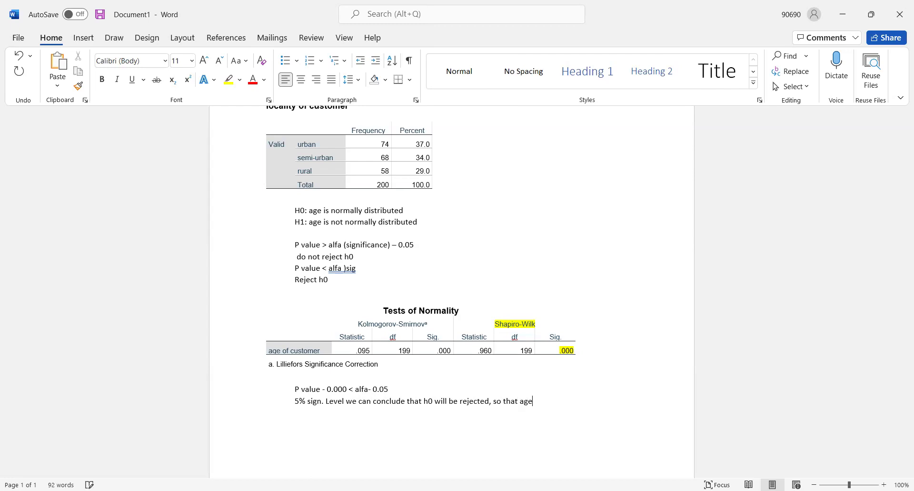
text( is s)
key(BackSpace)
text(not normal @5% signi.level.)
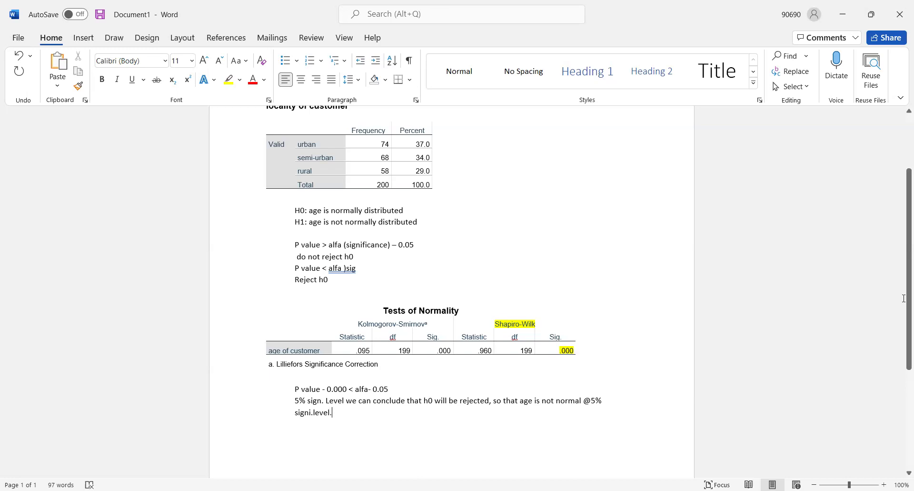
Review the hypotheses, decision rules and conclusion in Word, then the variable definitions in the SPSS Data Editor.
scroll(904, 298, up, 3)
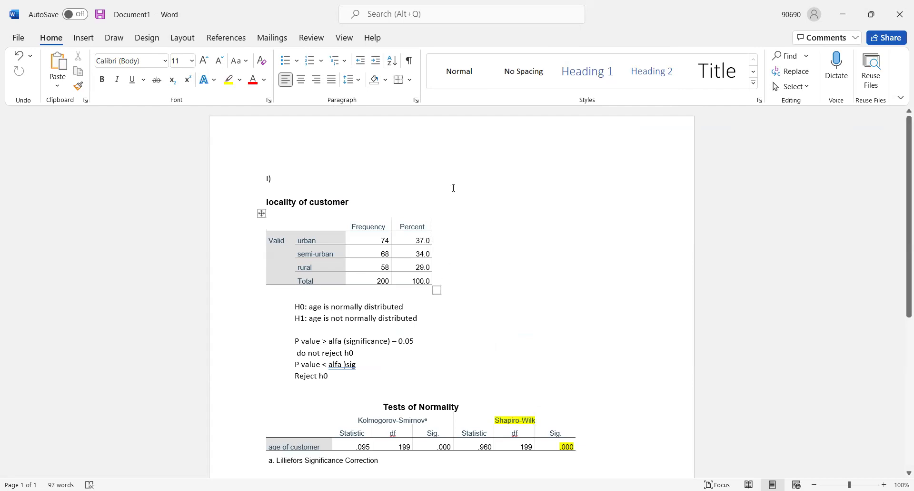
click(527, 330)
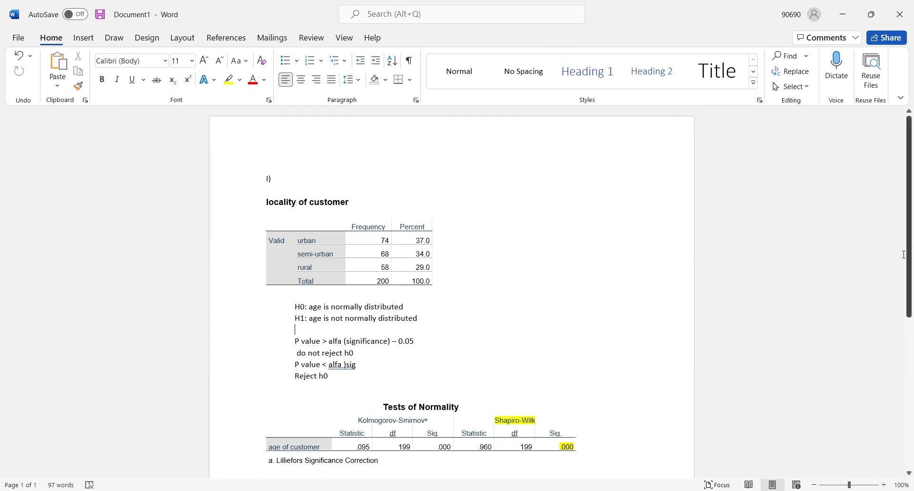
scroll(904, 255, down, 5)
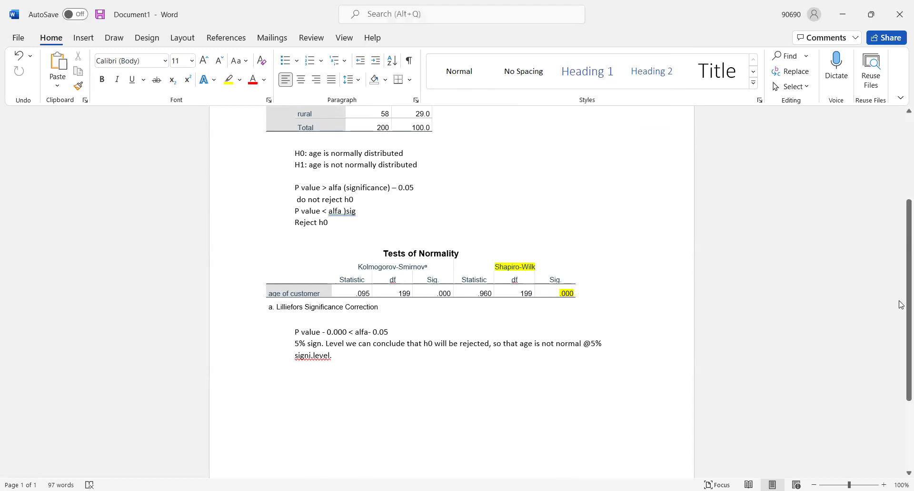
scroll(902, 254, up, 5)
scroll(901, 286, down, 8)
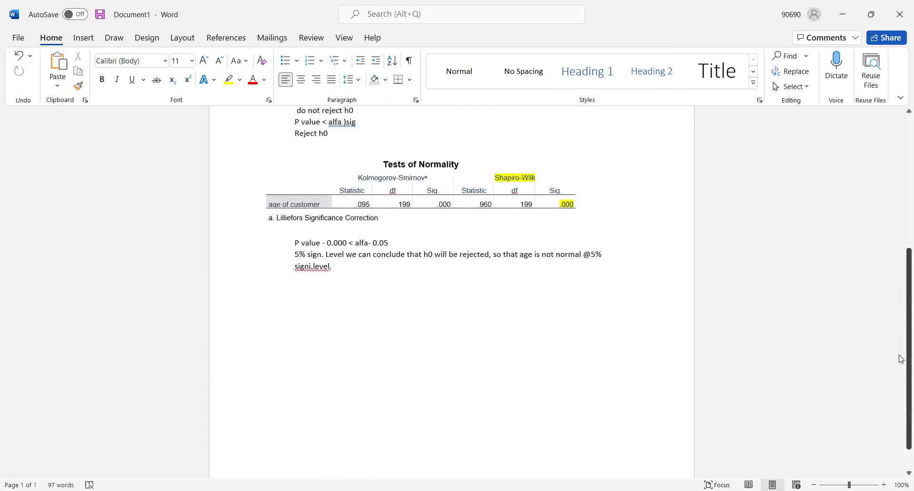
scroll(902, 365, up, 1)
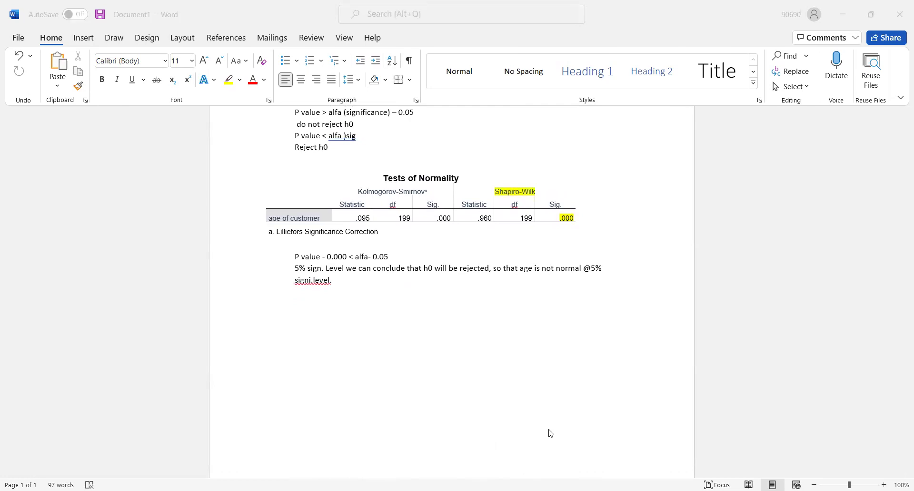
key(alt+Tab)
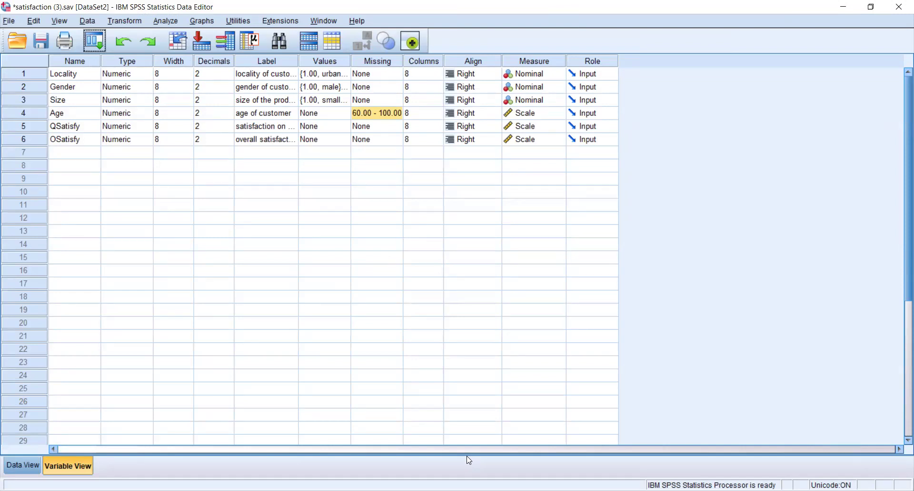
Return to Word and add the note "Normal – mean, standard dev." below the conclusion.
key(alt+Tab)
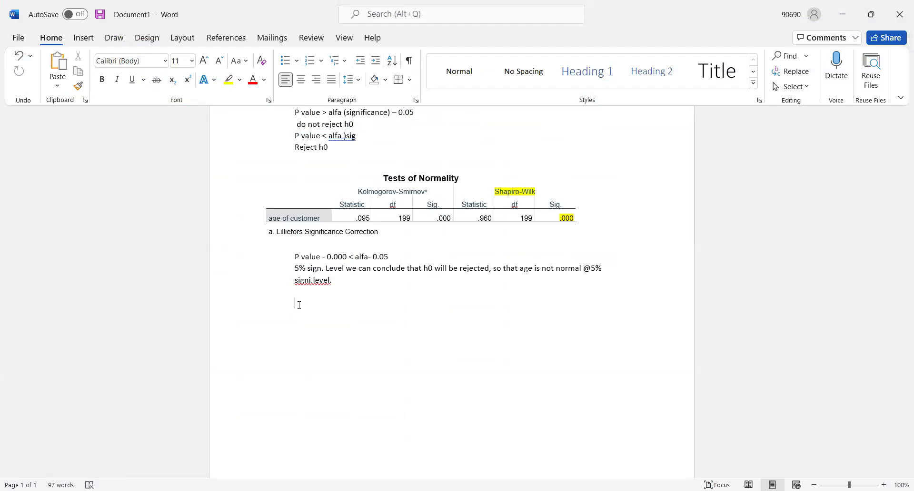
text(no)
text(rmal )
text(-)
text( mean, st)
text(nda)
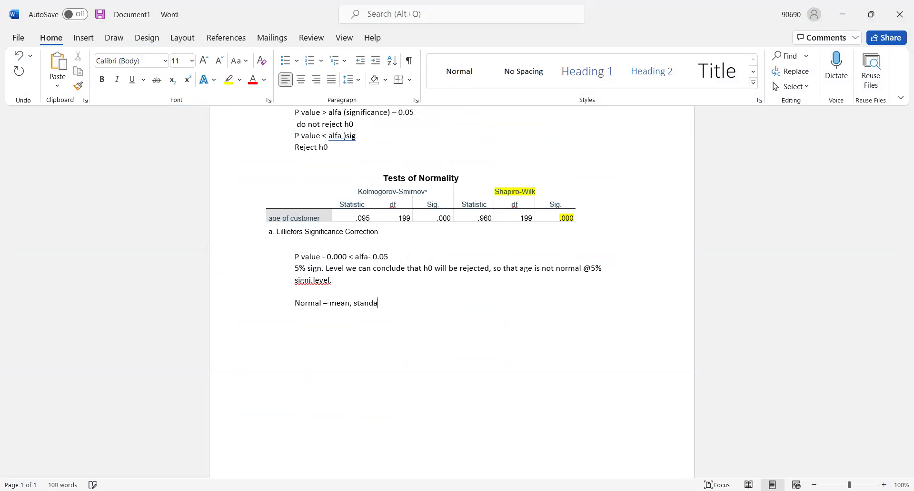
text(rd dev. )
Add the note "Not normal - median, IQR" on the next line, with IQR in capitals.
text(Not )
text(normal )
text( -)
text( median)
text(, iqr)
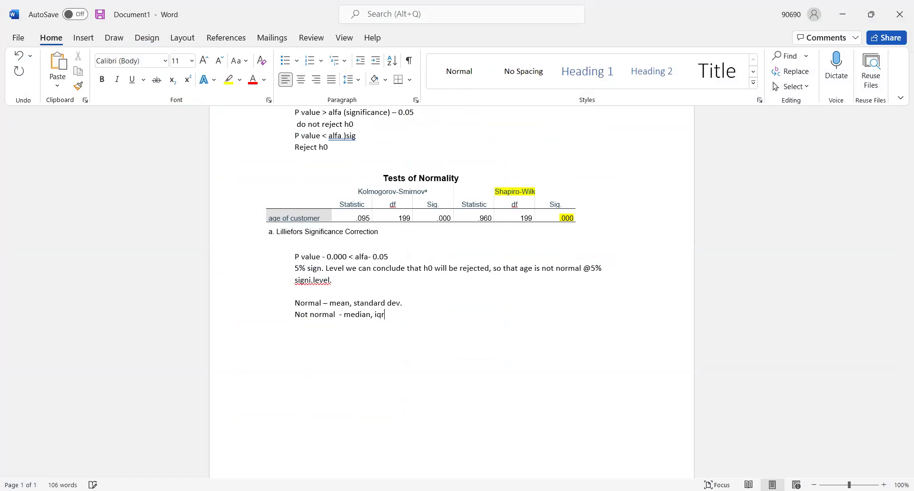
key(BackSpace)
key(BackSpace)
key(BackSpace)
text(IQR)
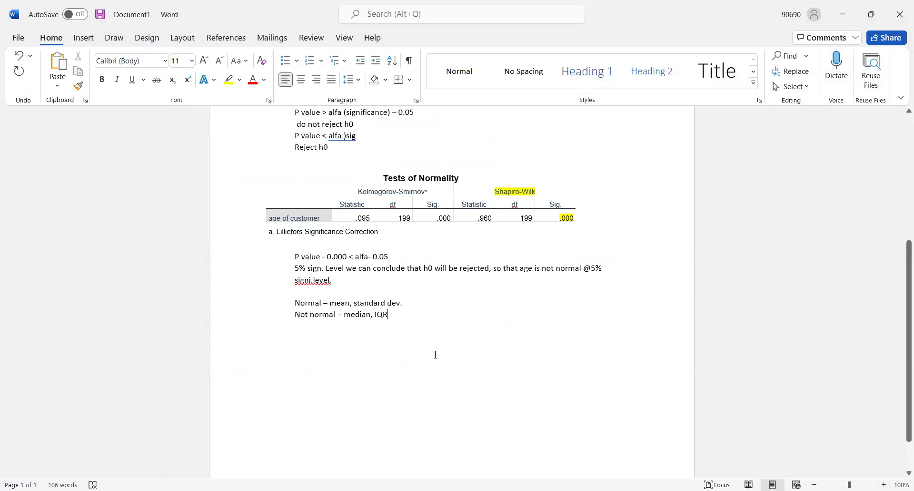
drag(297, 305, 397, 323)
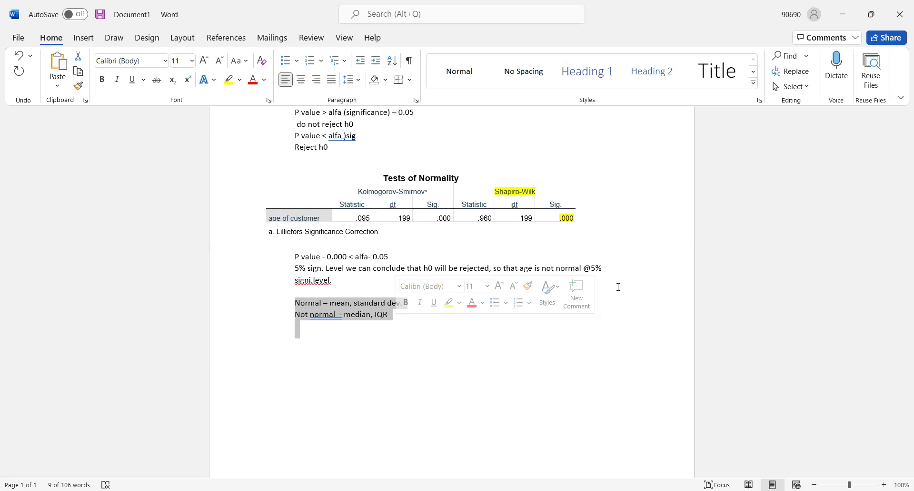
scroll(352, 219, up, 2)
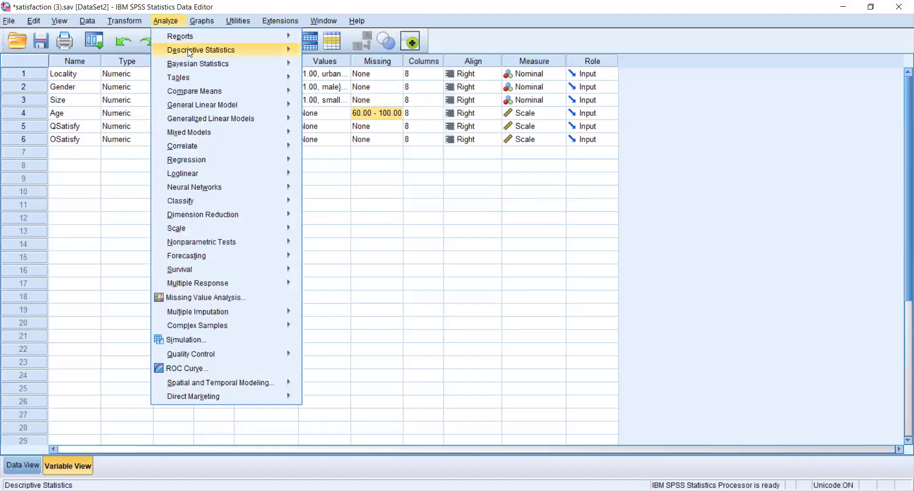
In SPSS, check the Explore dialog's setup with age of customer as the dependent variable, and close it without running the analysis.
mouse_move(280, 50)
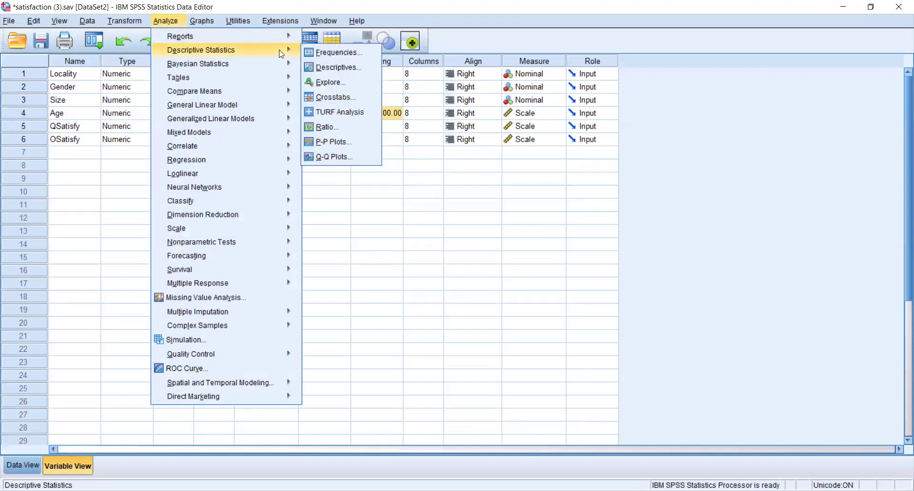
click(329, 82)
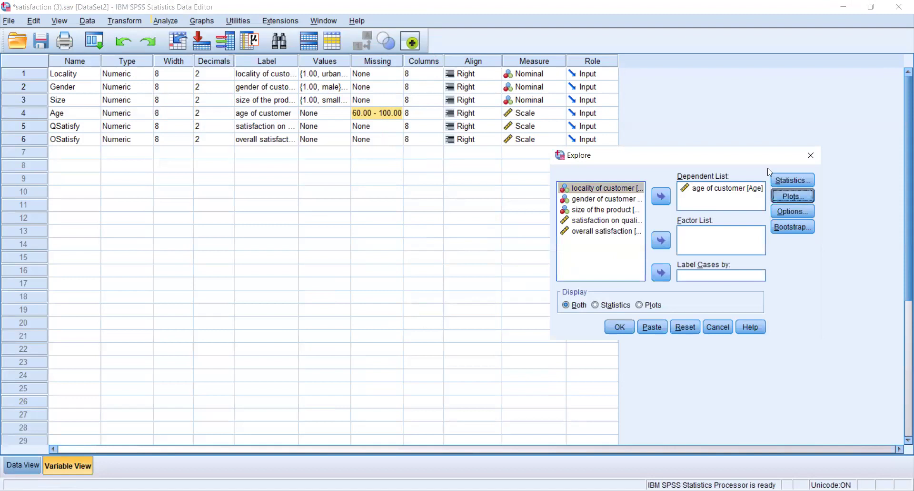
key(Return)
click(816, 157)
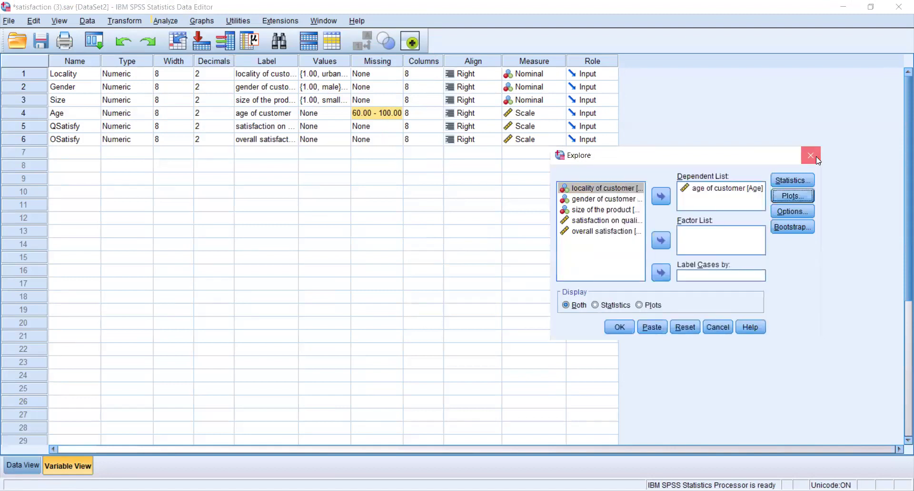
click(816, 156)
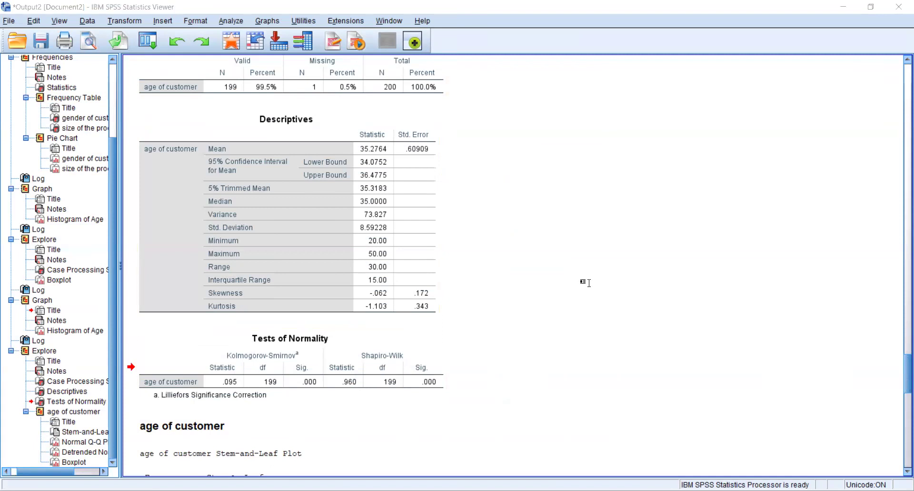
key(alt+Tab)
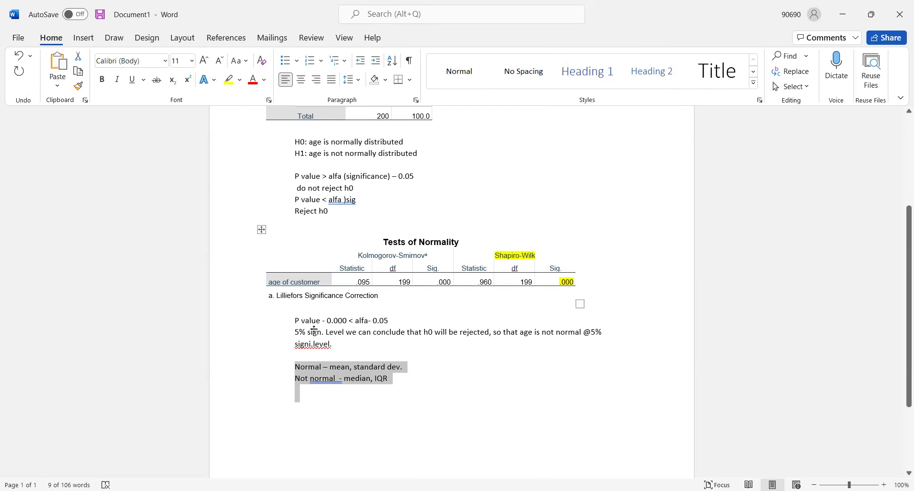
click(358, 343)
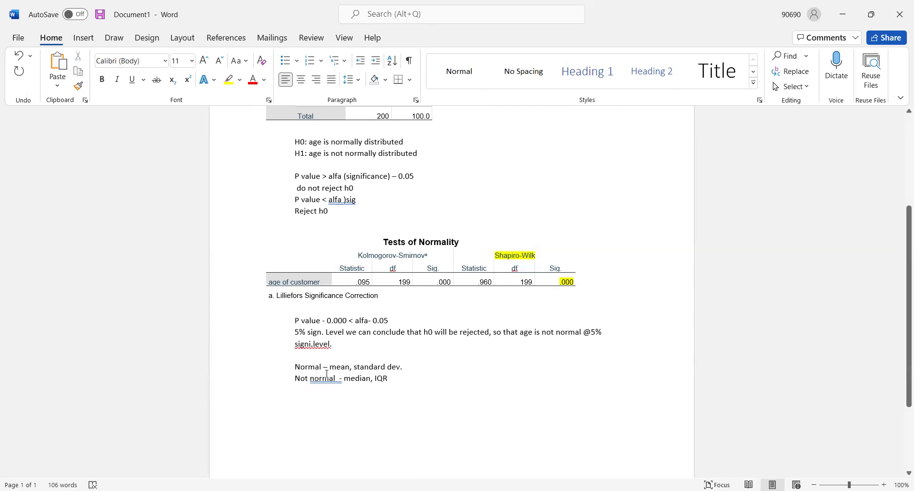
drag(326, 374, 419, 395)
click(419, 395)
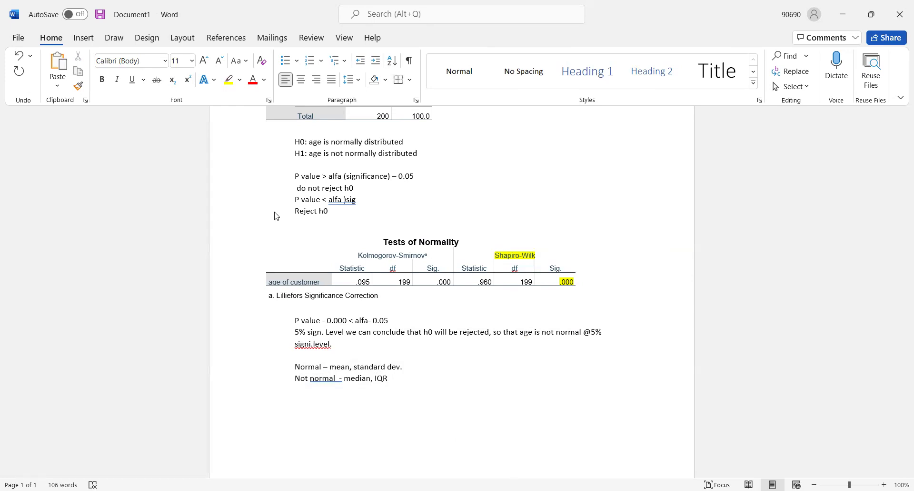
Copy the Descriptives table for age of customer from the SPSS output and paste it below the "Not normal - median, IQR" line in Word.
key(alt+Tab)
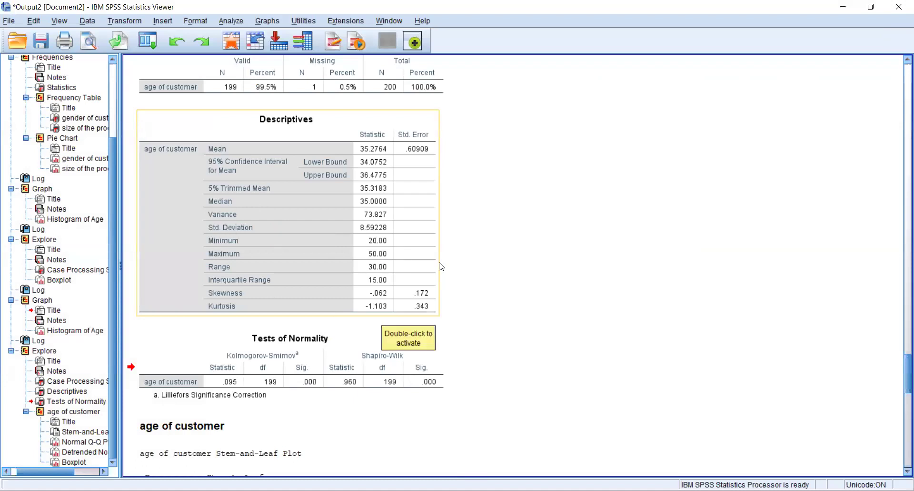
right_click(372, 254)
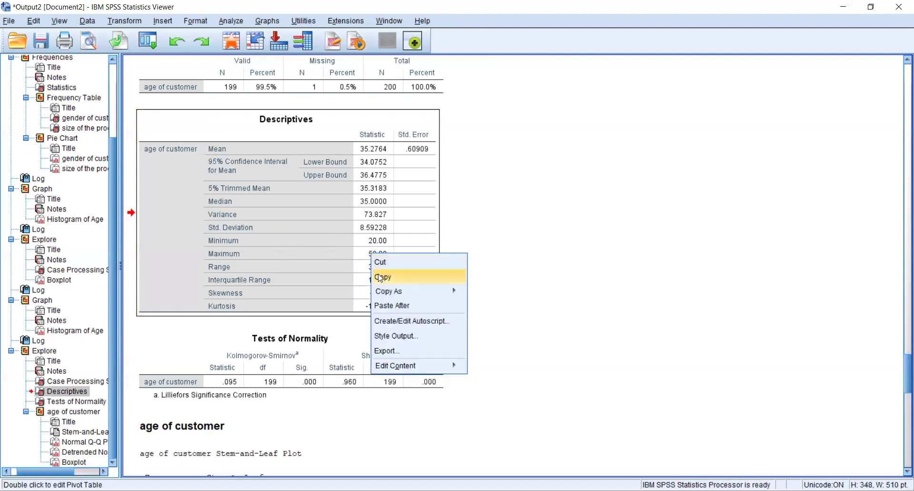
click(380, 277)
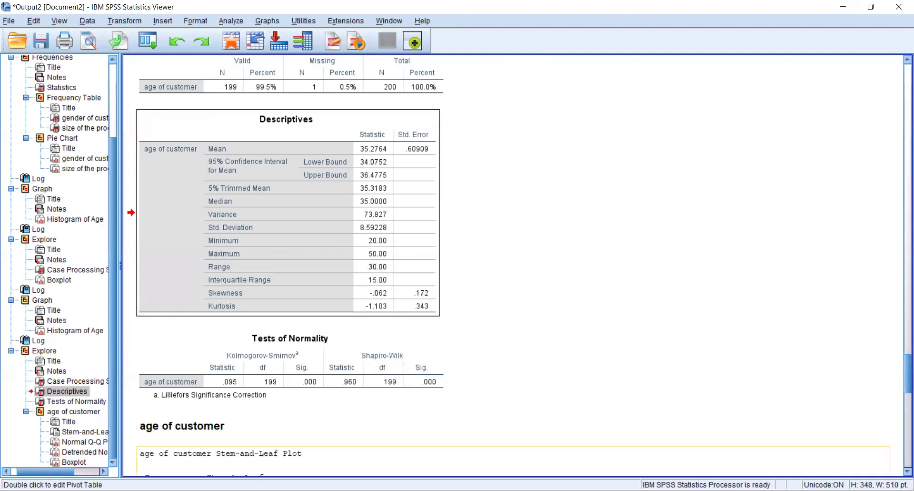
key(alt+Tab)
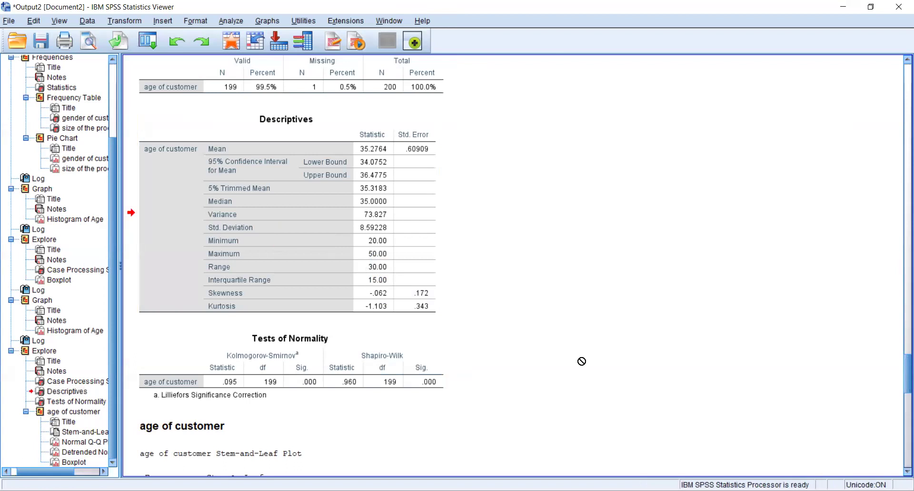
key(alt+Tab)
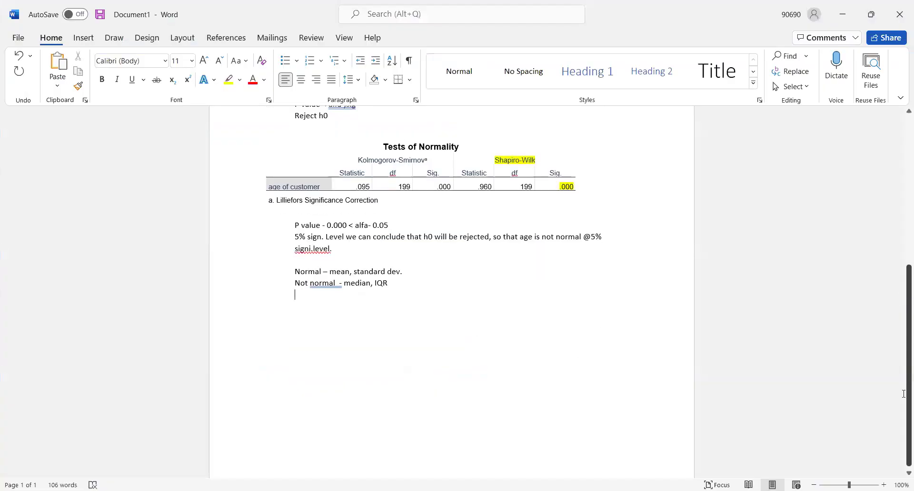
scroll(904, 393, down, 1)
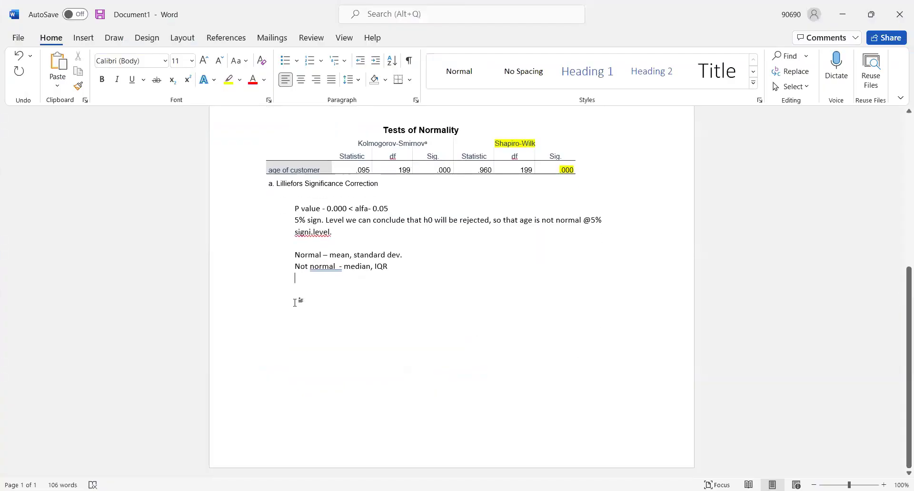
right_click(296, 302)
click(310, 168)
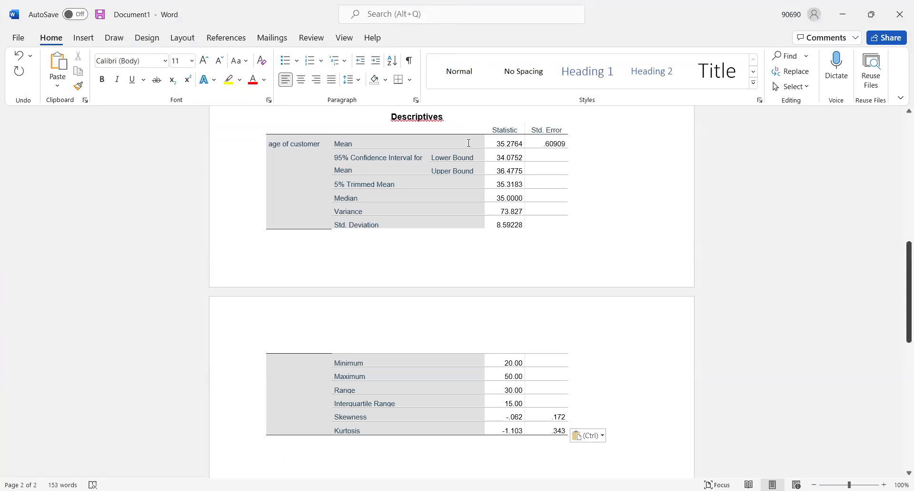
Highlight the Median value and the Interquartile Range value in yellow in the pasted Descriptives table.
scroll(469, 143, up, 3)
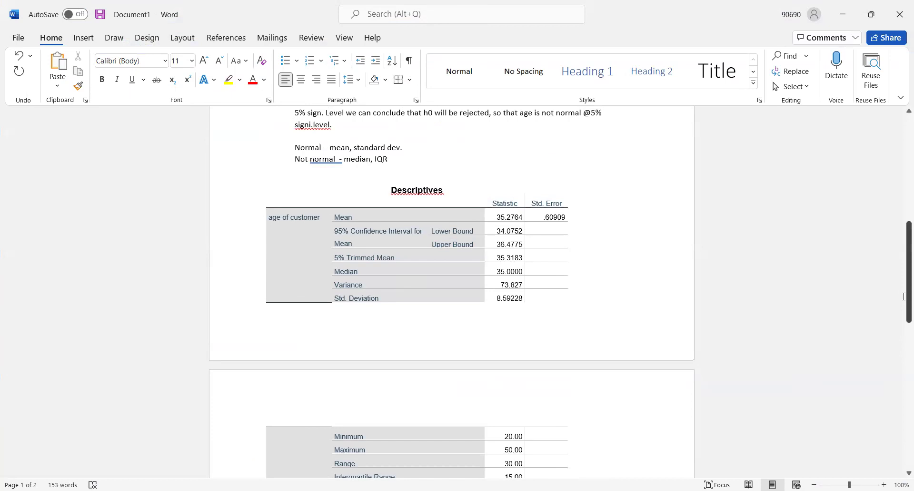
drag(904, 296, 904, 303)
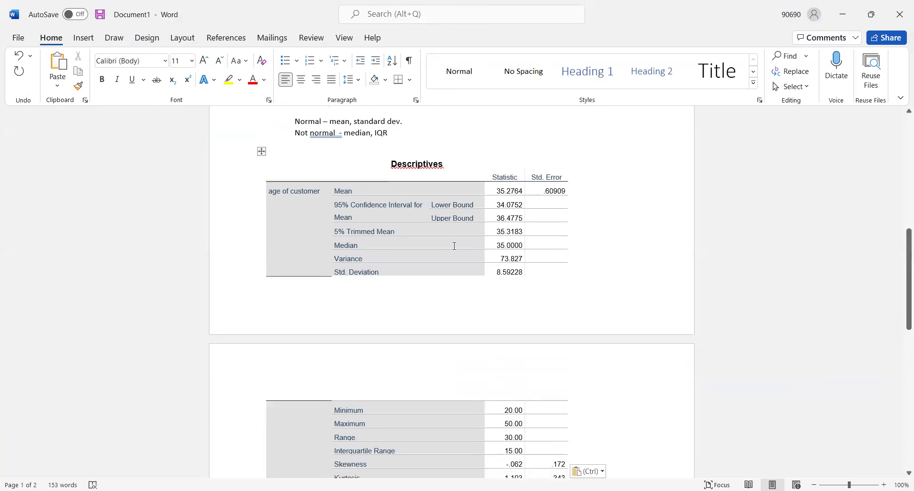
click(230, 80)
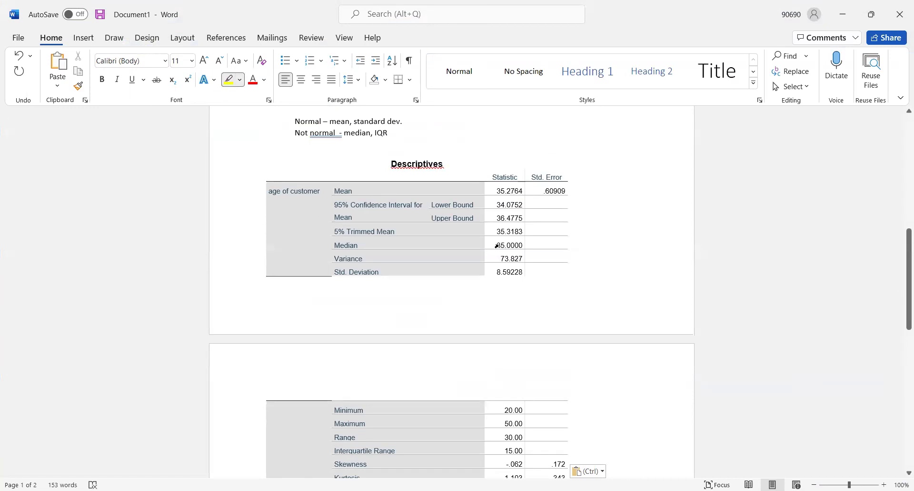
drag(497, 245, 518, 245)
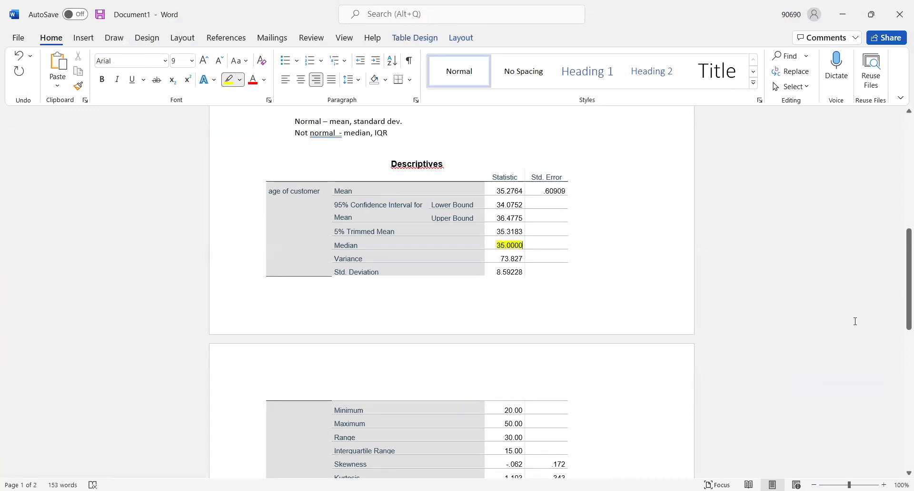
scroll(902, 322, down, 3)
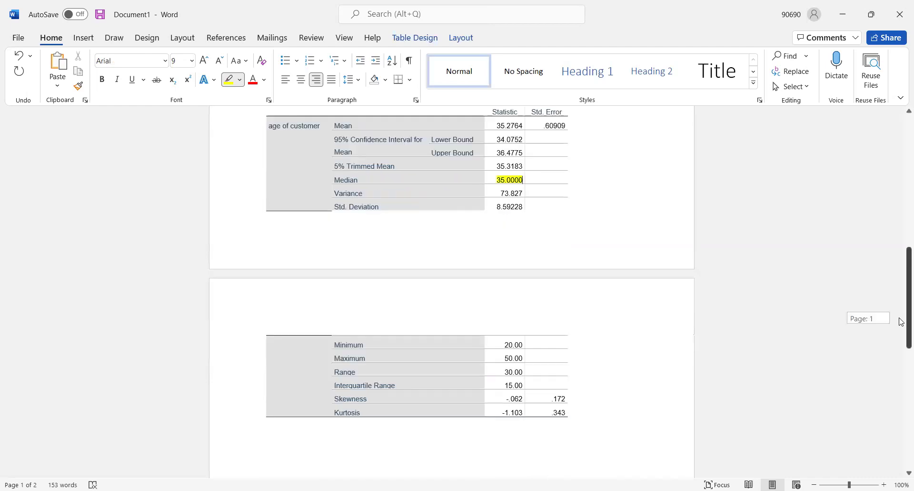
mouse_move(505, 376)
mouse_down()
mouse_move(529, 384)
mouse_move(522, 384)
mouse_up()
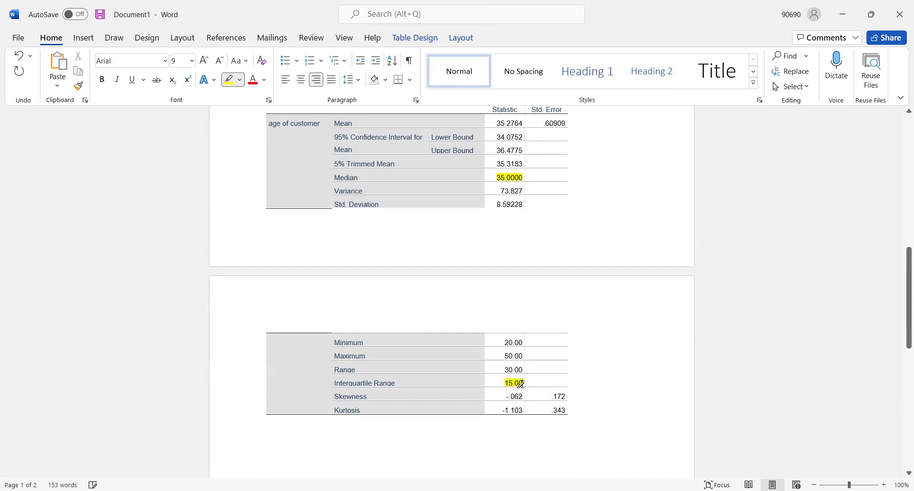
Review the highlighted median and interquartile range in the Descriptives table against the normality test conclusion above it.
scroll(521, 383, up, 1)
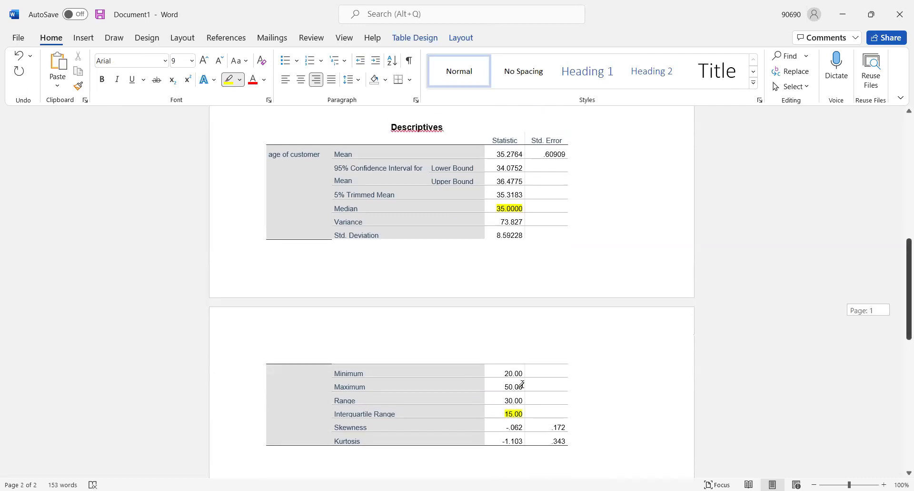
drag(903, 305, 903, 322)
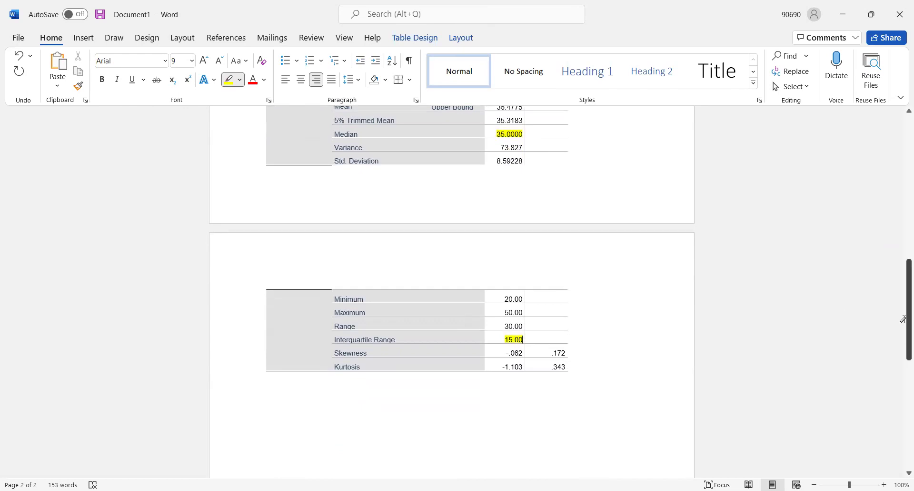
scroll(903, 319, up, 2)
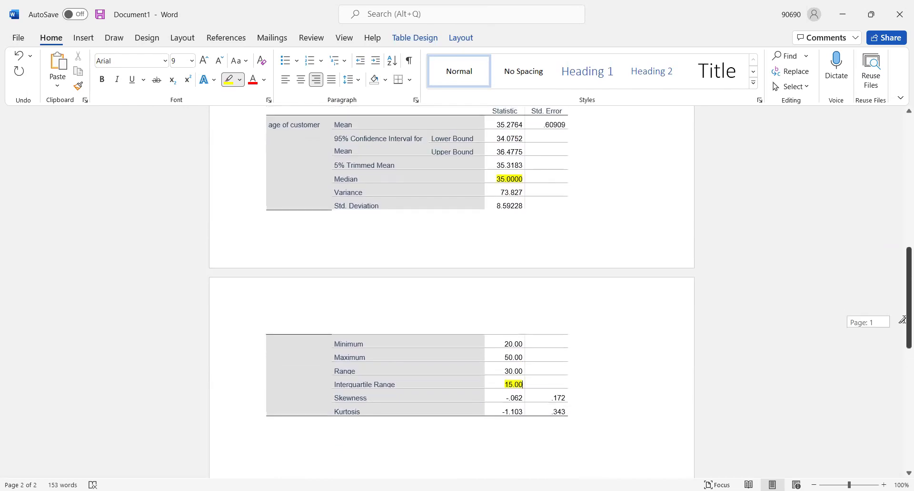
drag(902, 319, 902, 319)
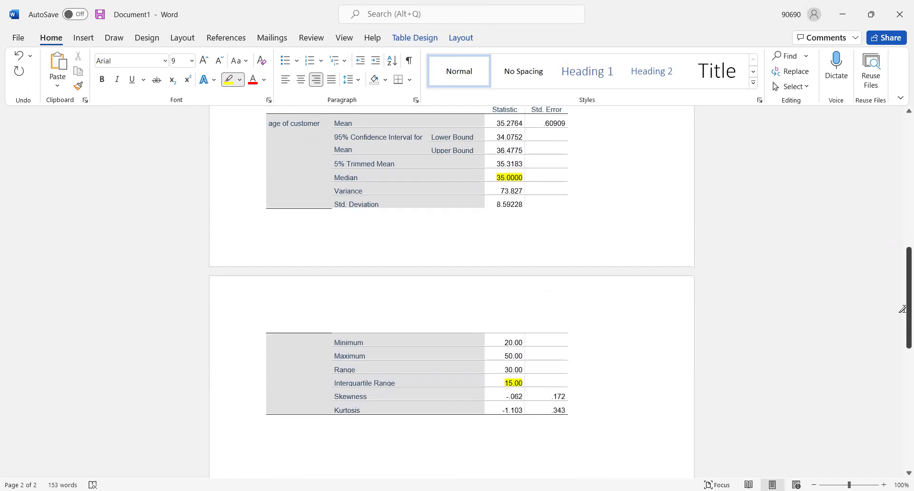
scroll(903, 300, up, 5)
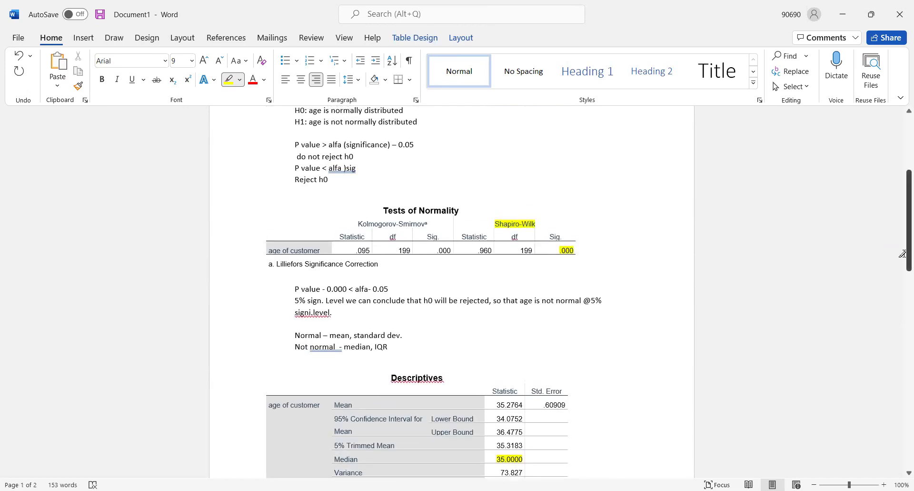
scroll(901, 253, down, 3)
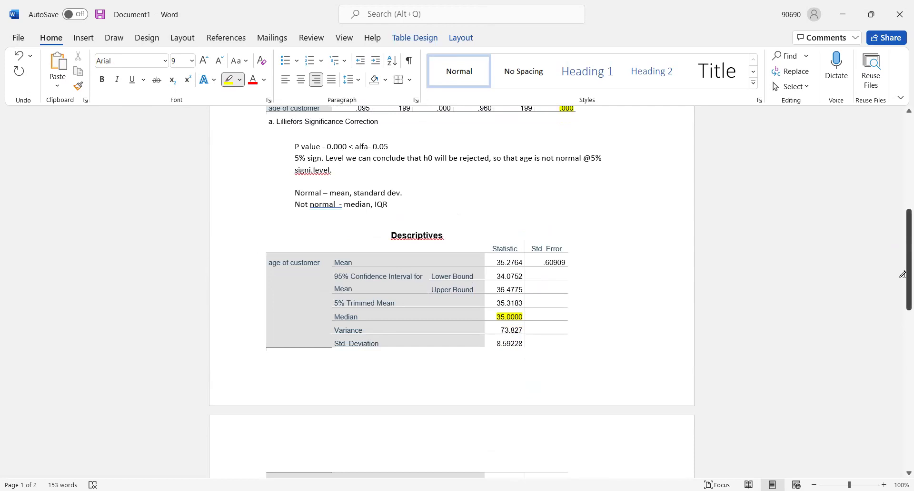
scroll(901, 273, down, 3)
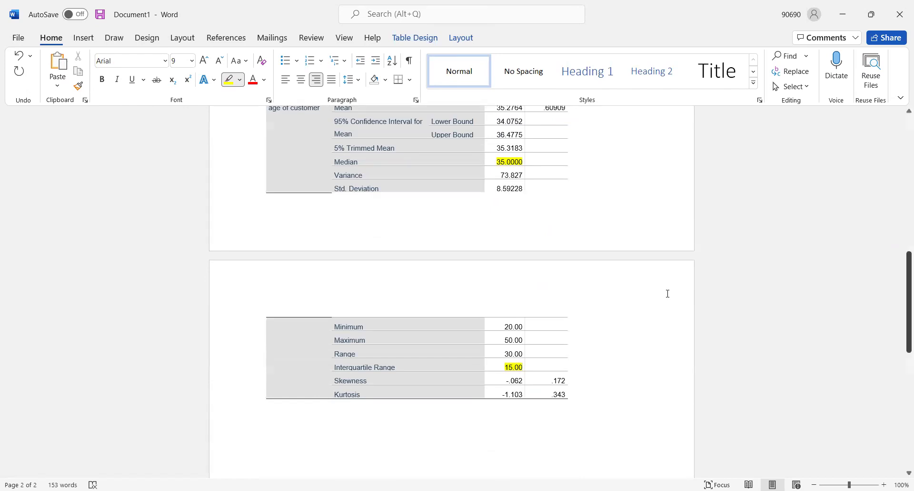
scroll(904, 296, up, 3)
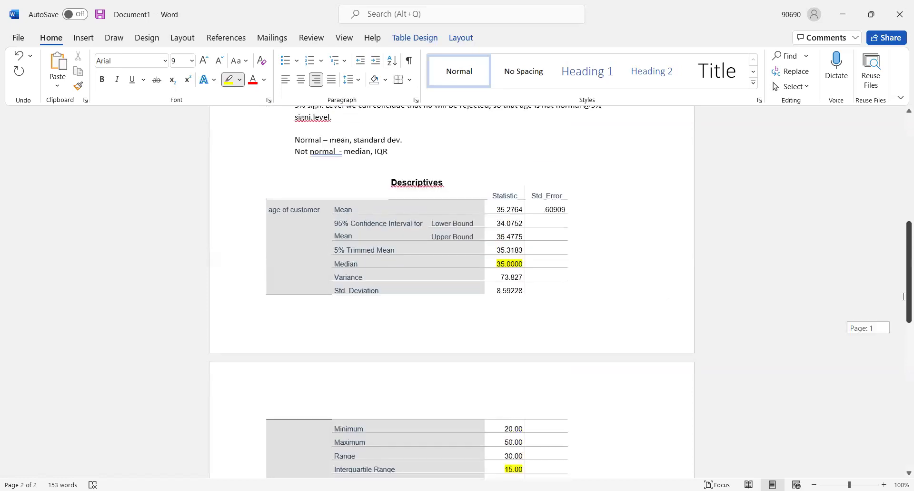
click(368, 195)
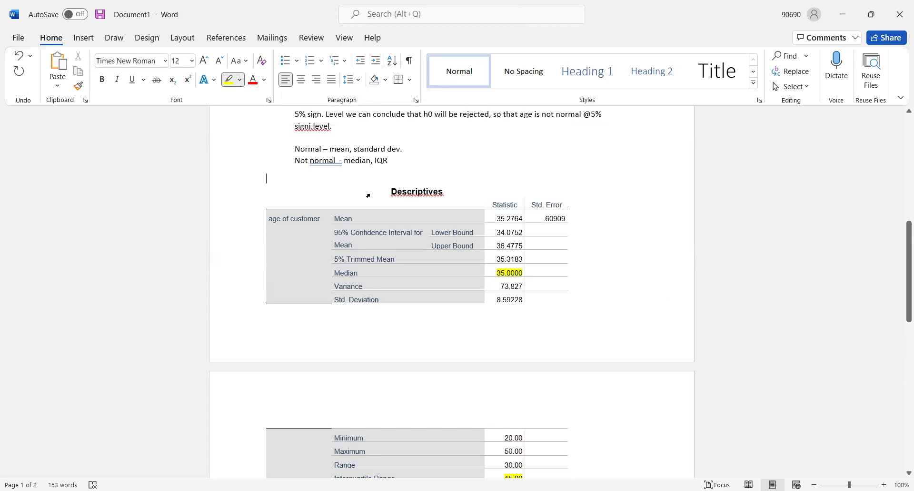
text(1.2)
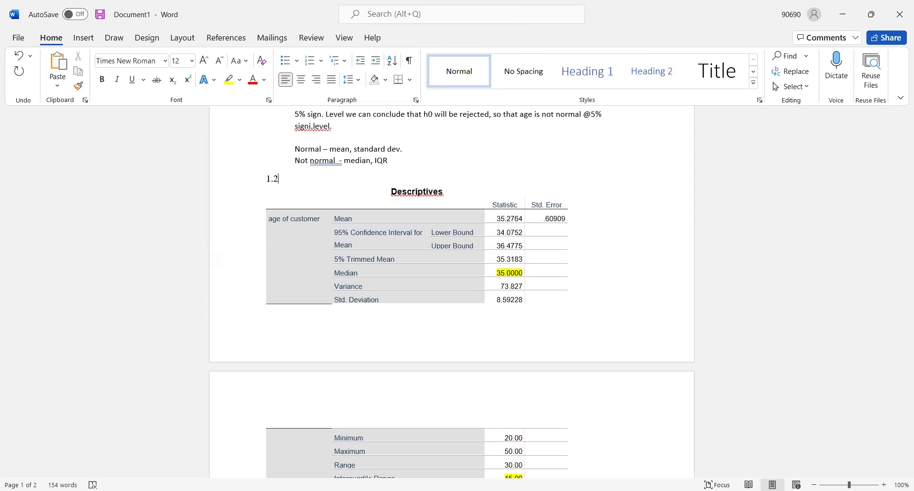
key(BackSpace)
key(BackSpace)
key(BackSpace)
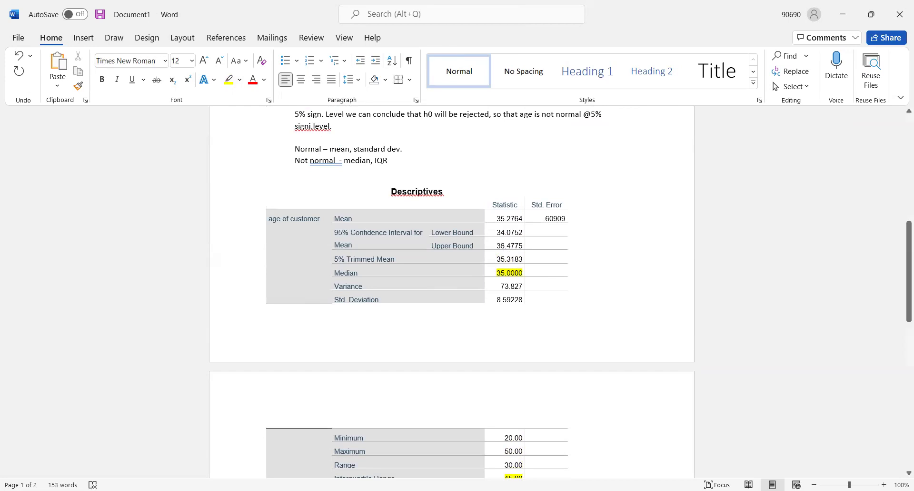
drag(907, 301, 904, 421)
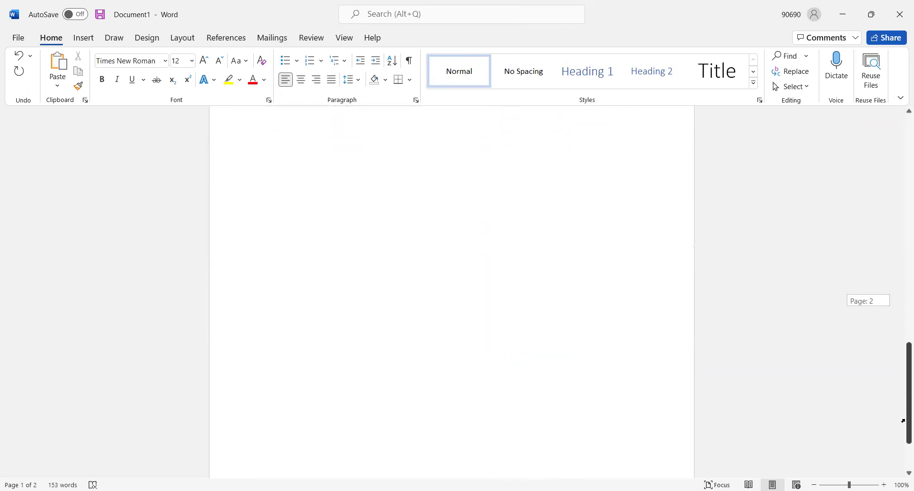
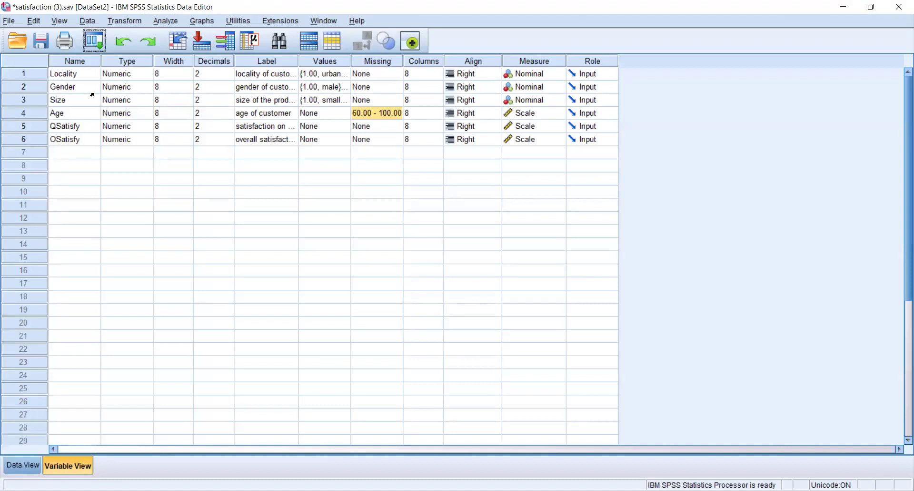
In the SPSS Data Editor, create a histogram of satisfaction on quality in place of age of customer.
click(202, 20)
mouse_move(309, 96)
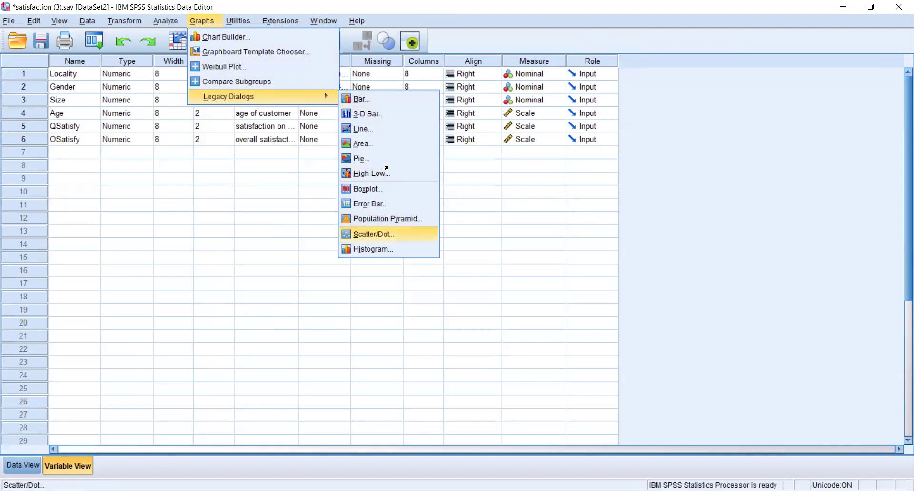
key(Down)
key(Return)
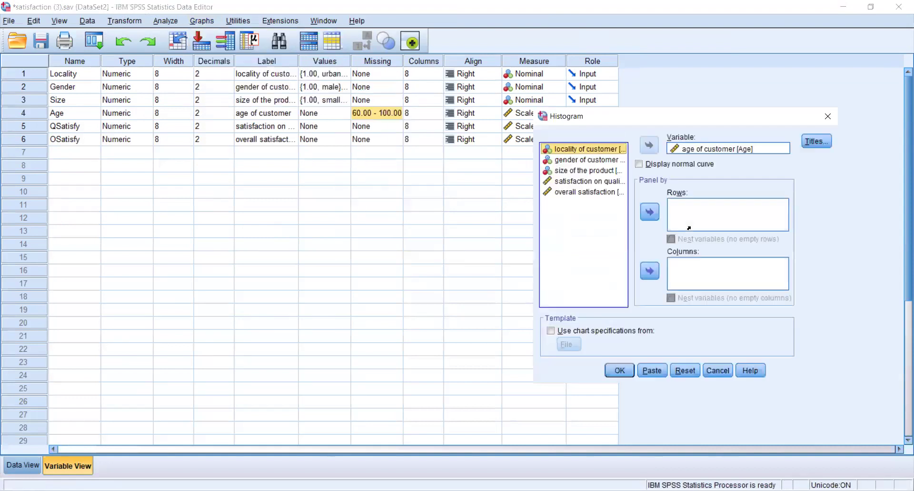
drag(714, 148, 597, 170)
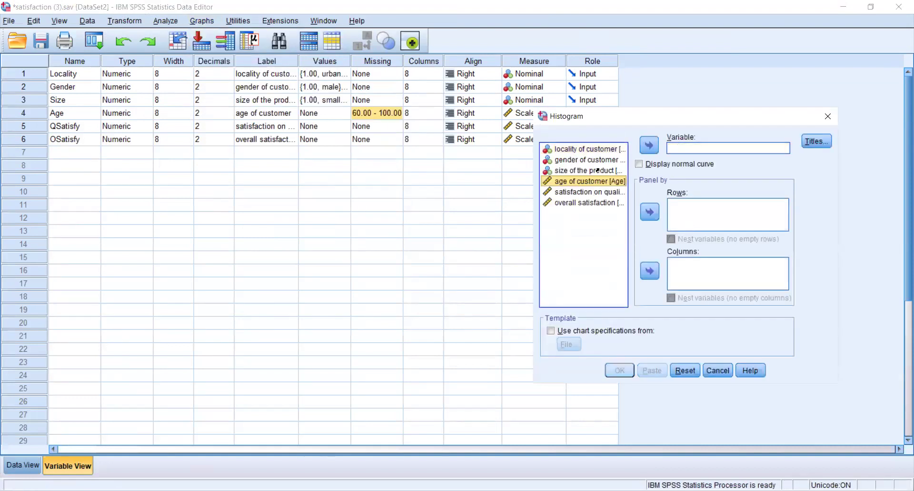
click(579, 191)
click(649, 145)
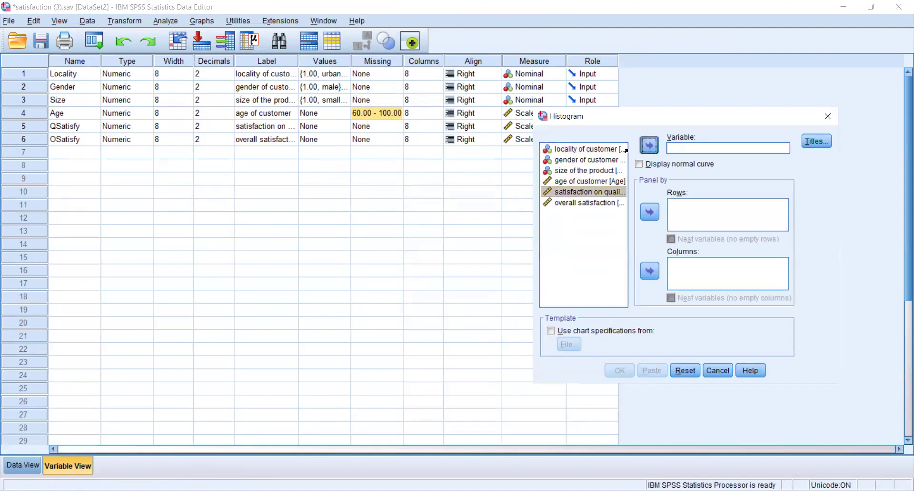
click(617, 369)
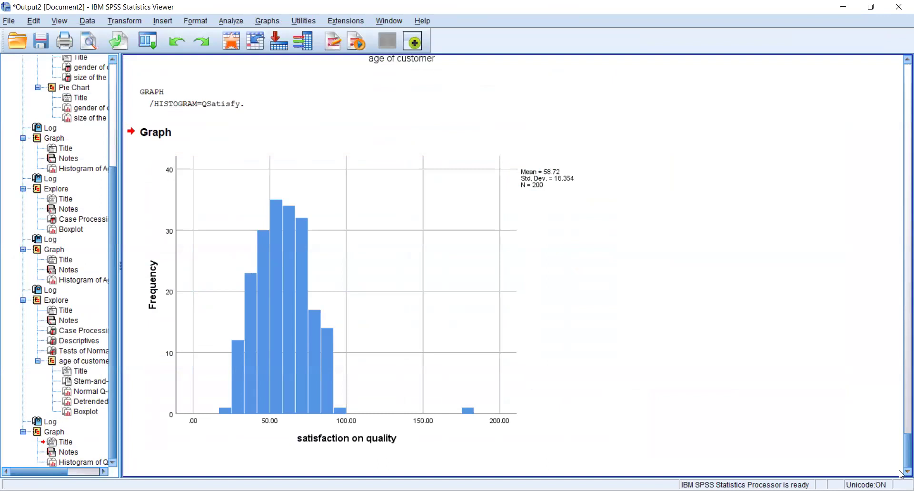
Reopen the Histogram dialog, reassign satisfaction on quality as its variable, and generate the chart again.
click(270, 208)
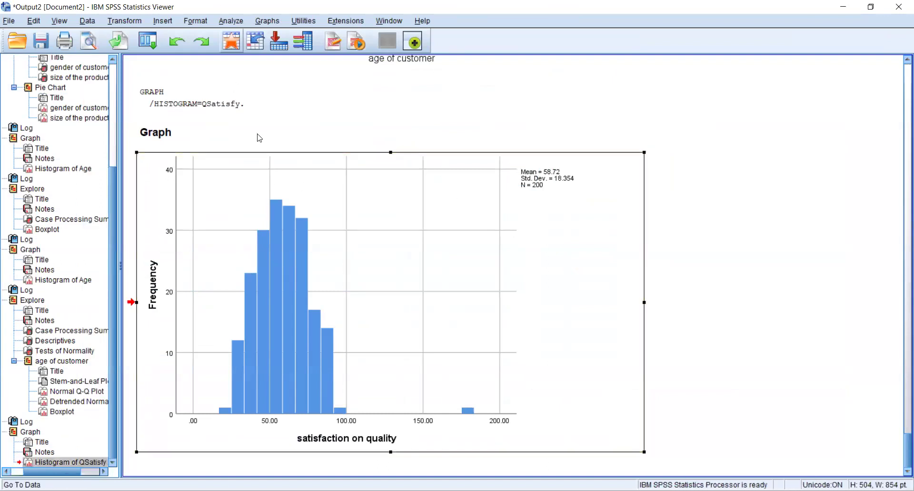
click(224, 21)
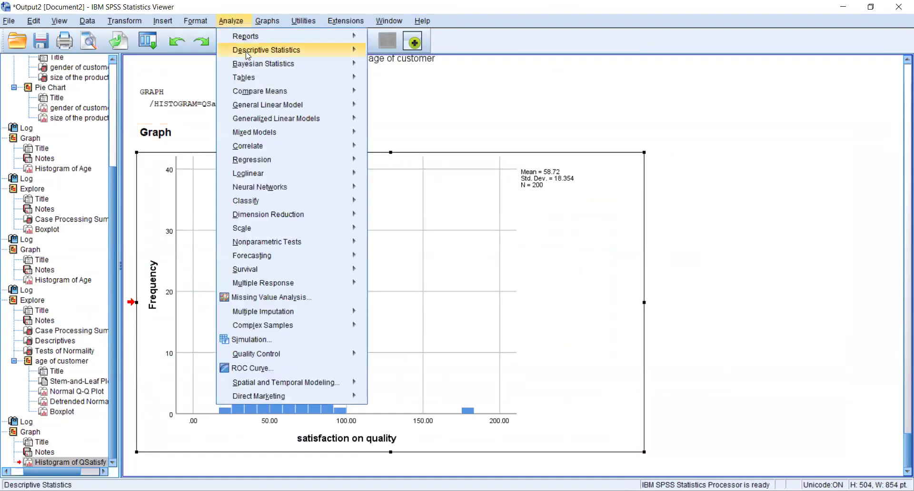
click(264, 22)
click(265, 22)
mouse_move(324, 96)
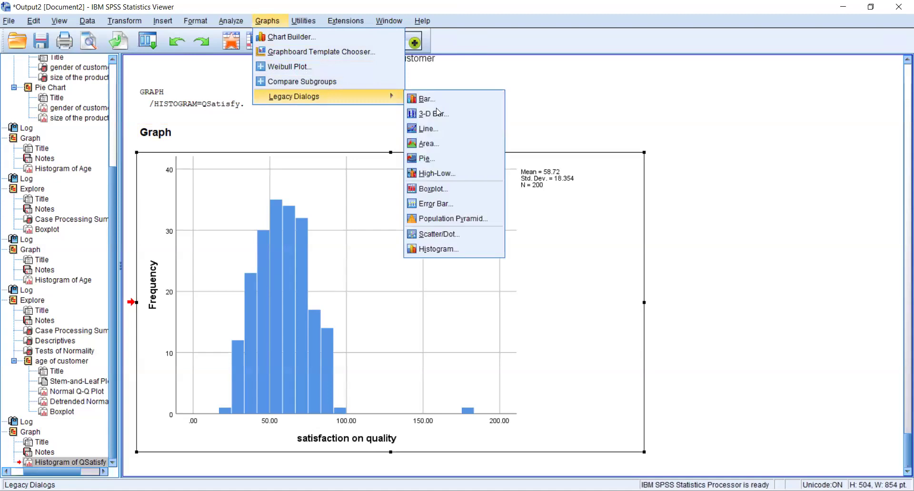
click(443, 250)
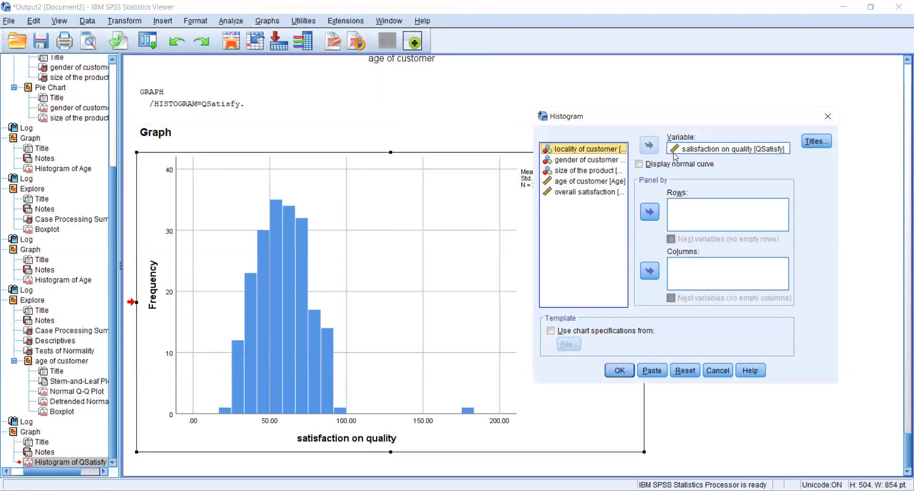
click(656, 152)
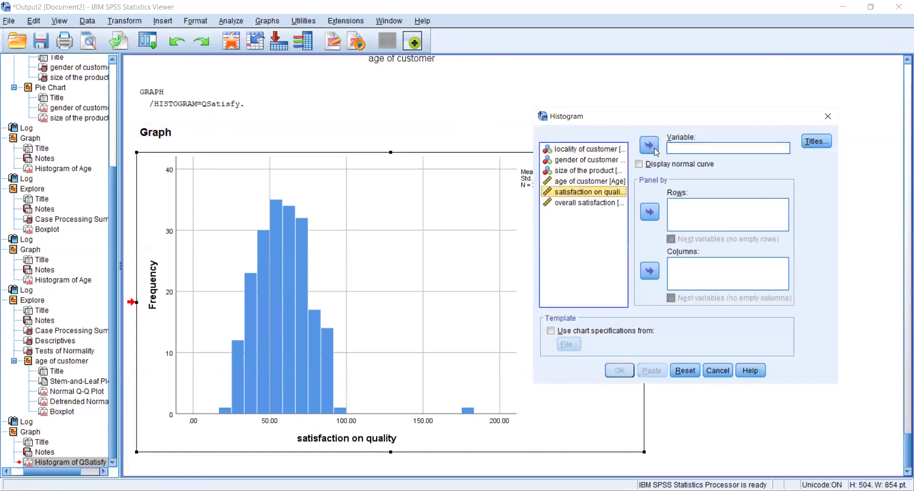
click(650, 144)
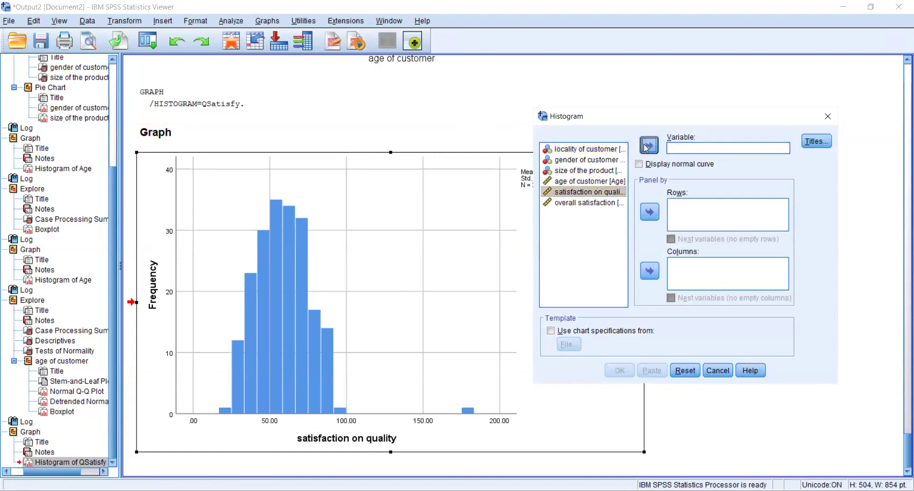
click(618, 370)
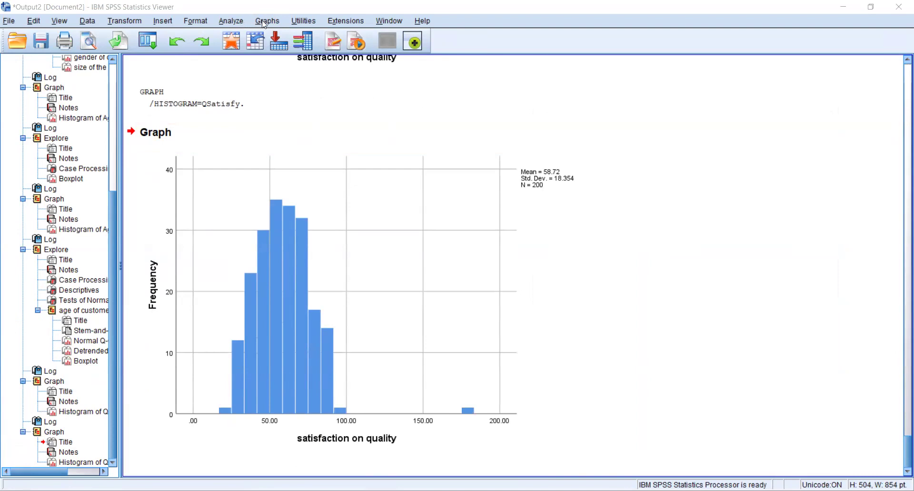
Create a simple boxplot with summaries of separate variables for satisfaction on quality, replacing age of customer, and view the plot.
click(264, 24)
mouse_move(291, 93)
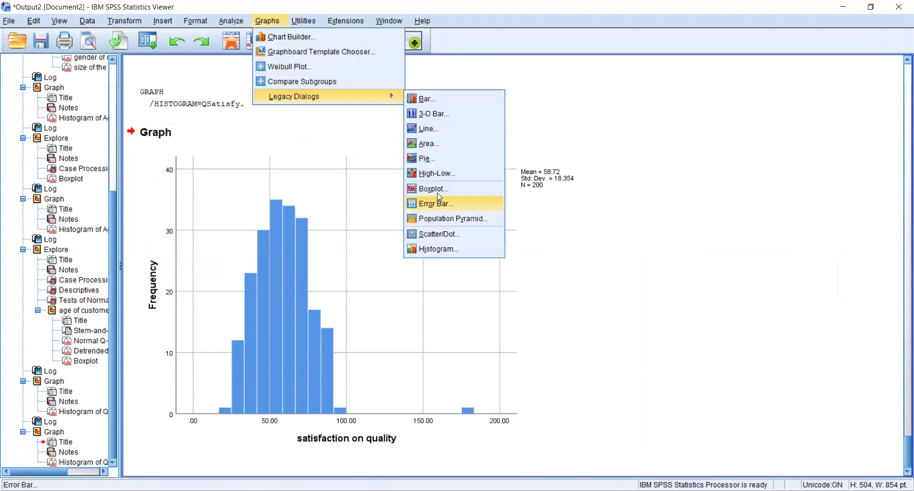
click(440, 191)
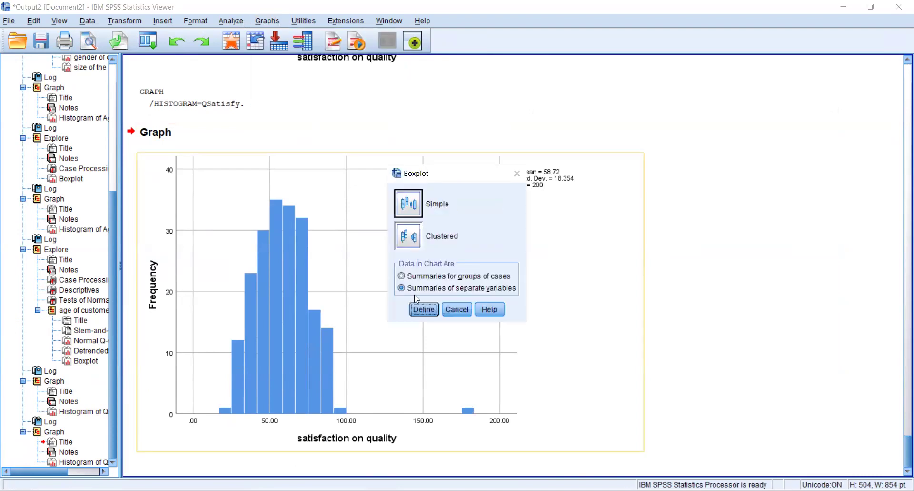
click(423, 309)
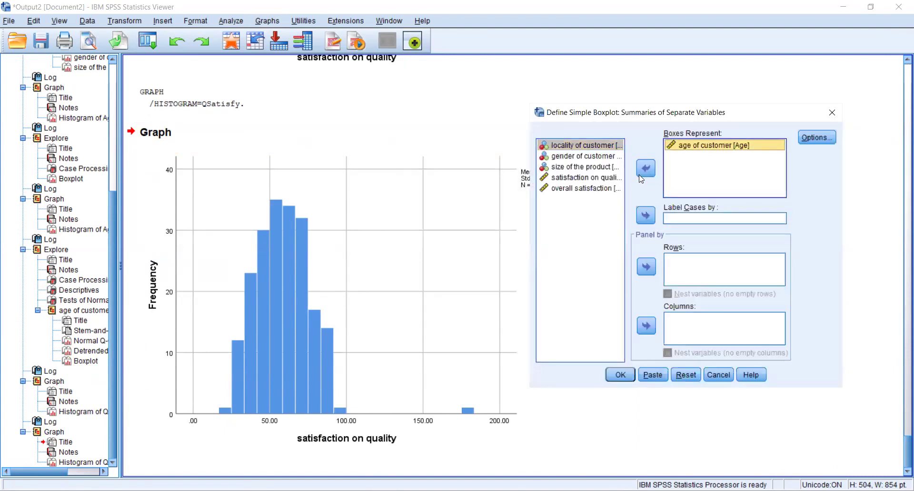
click(644, 172)
key(Down)
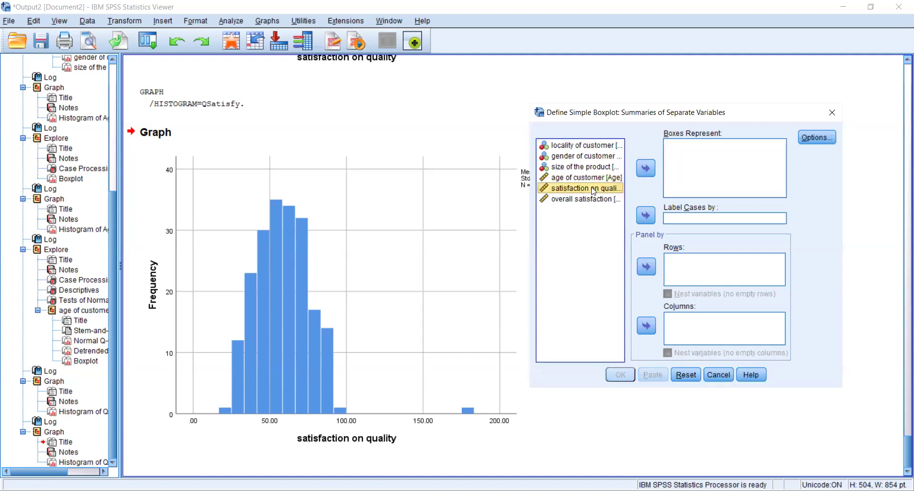
click(646, 171)
click(621, 375)
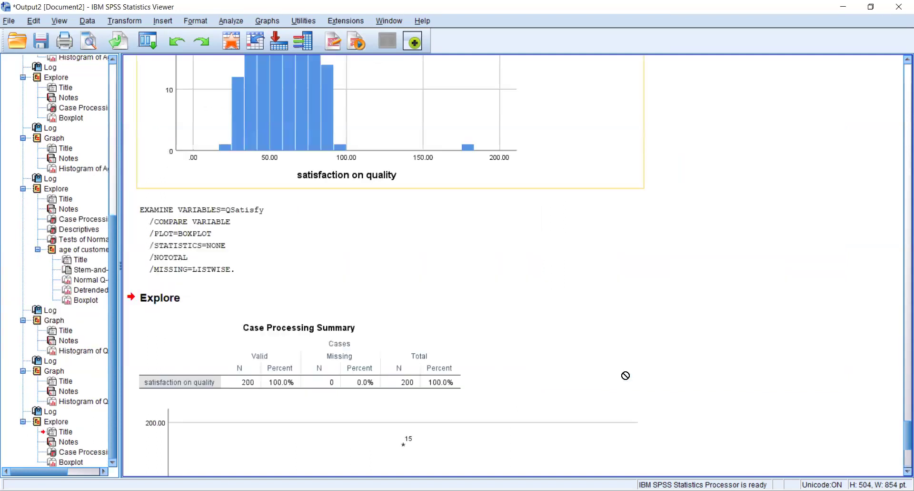
mouse_move(904, 431)
mouse_down()
mouse_move(902, 371)
mouse_move(903, 443)
mouse_up()
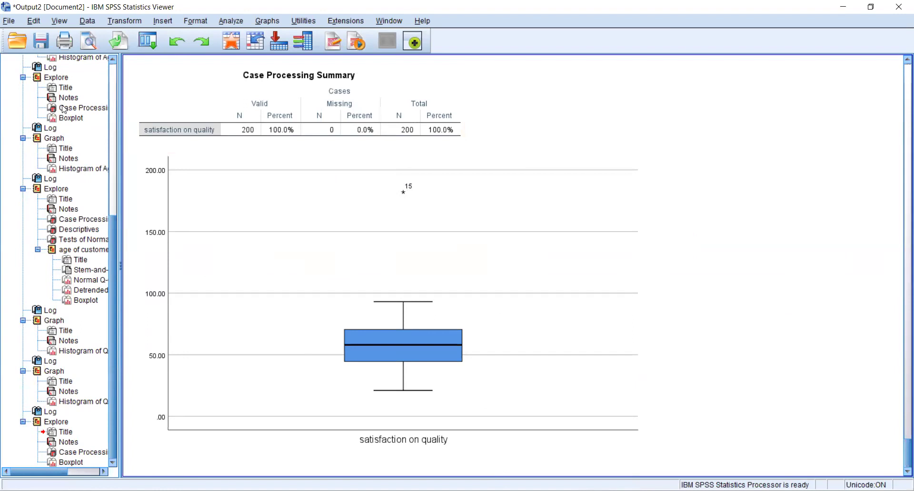
Switch to the Data Editor and locate case 15's QSatisfy value among the data rows.
key(alt+Tab)
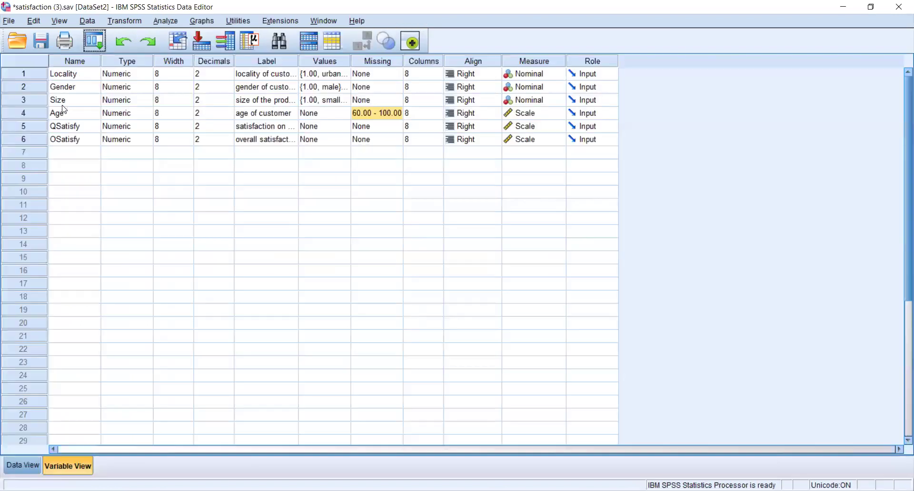
click(17, 464)
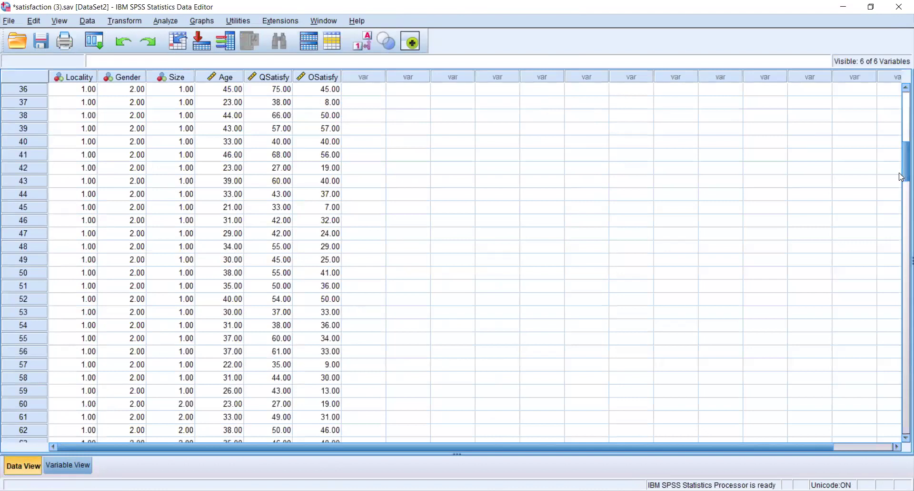
drag(901, 177, 903, 125)
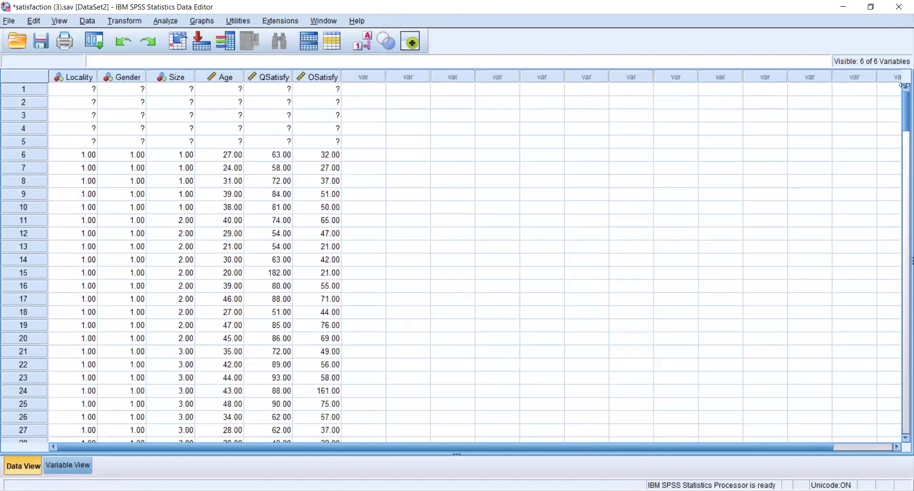
click(6, 275)
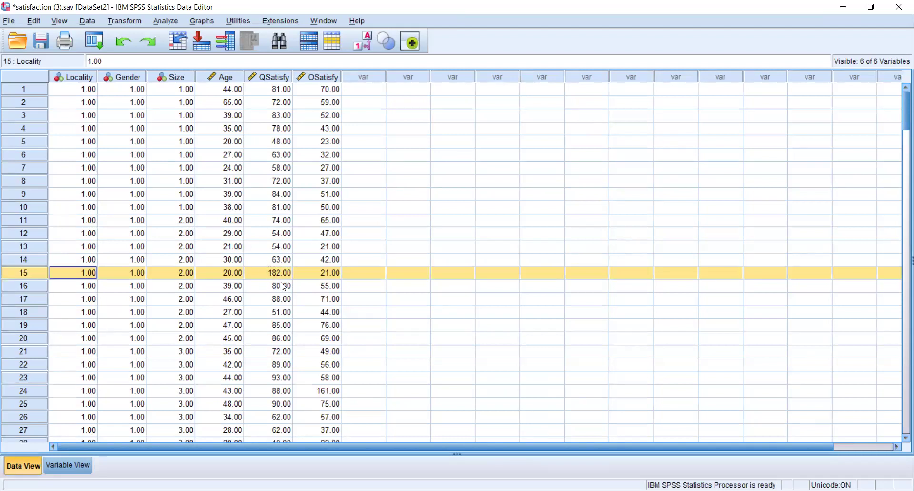
click(902, 163)
click(902, 192)
click(902, 215)
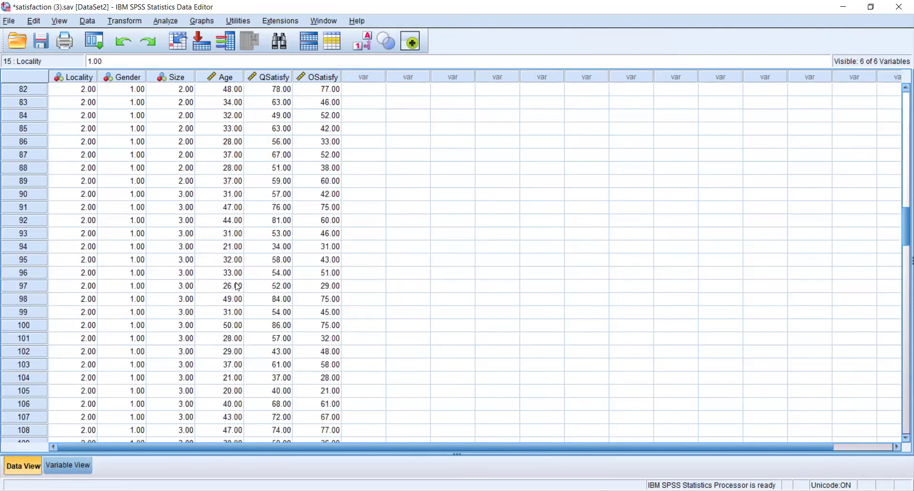
drag(901, 240, 902, 81)
click(26, 272)
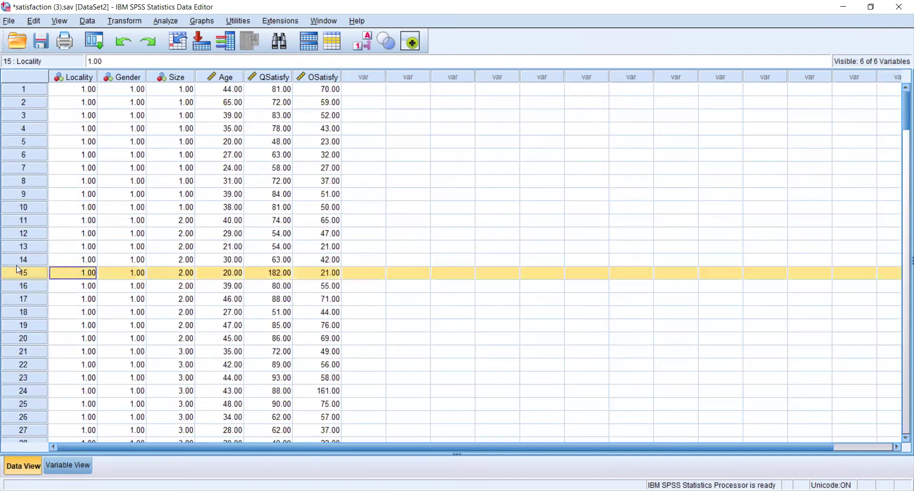
click(276, 274)
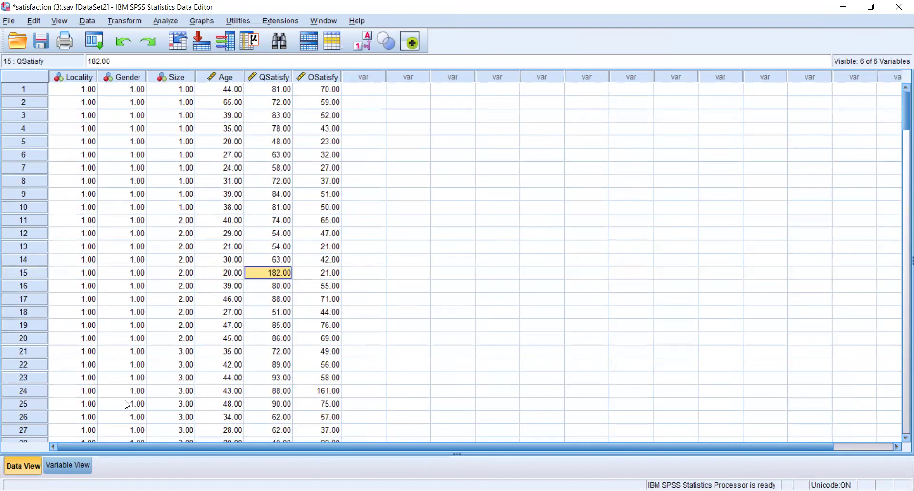
Define 182 as a discrete missing value for the QSatisfy variable.
click(82, 463)
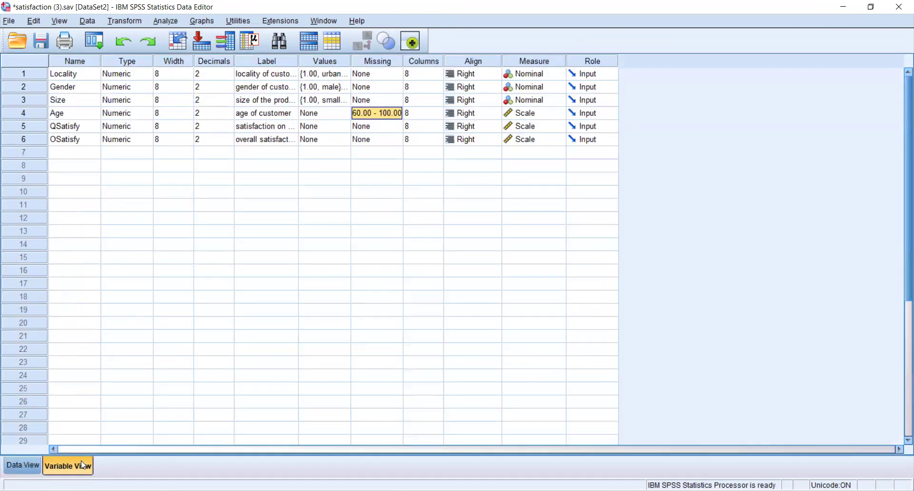
click(375, 130)
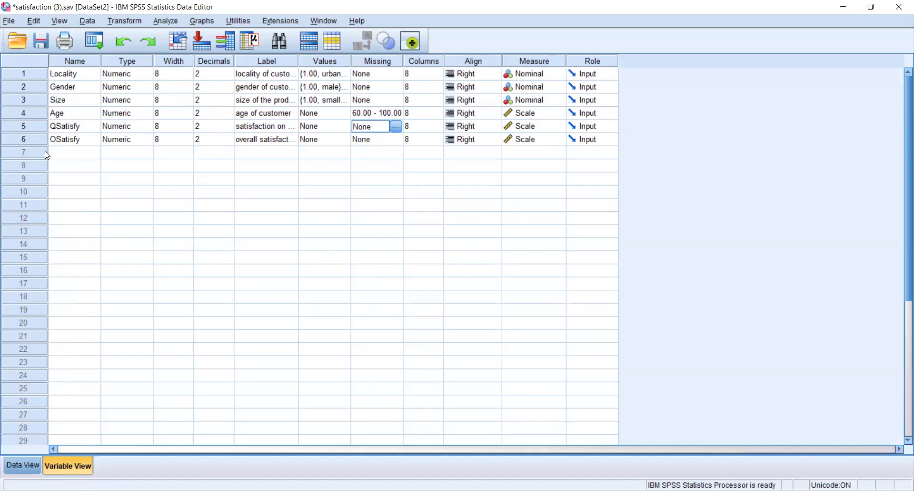
click(397, 127)
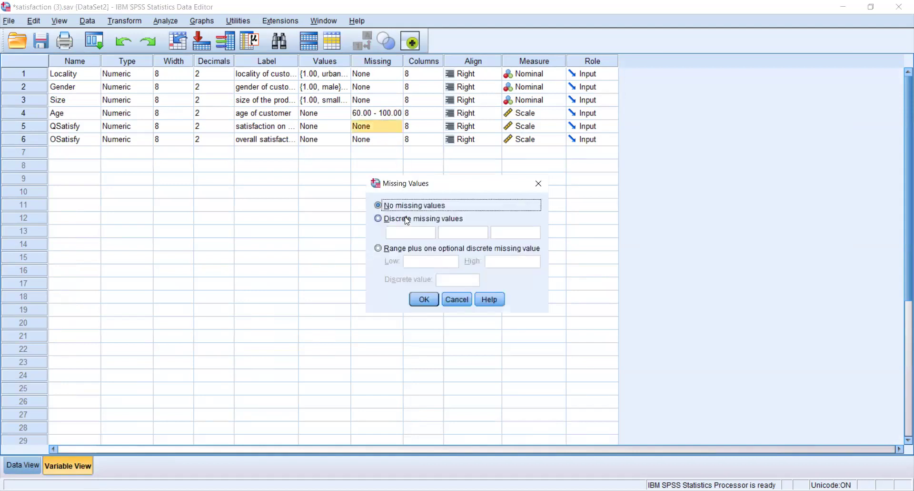
click(407, 219)
click(409, 234)
text(182)
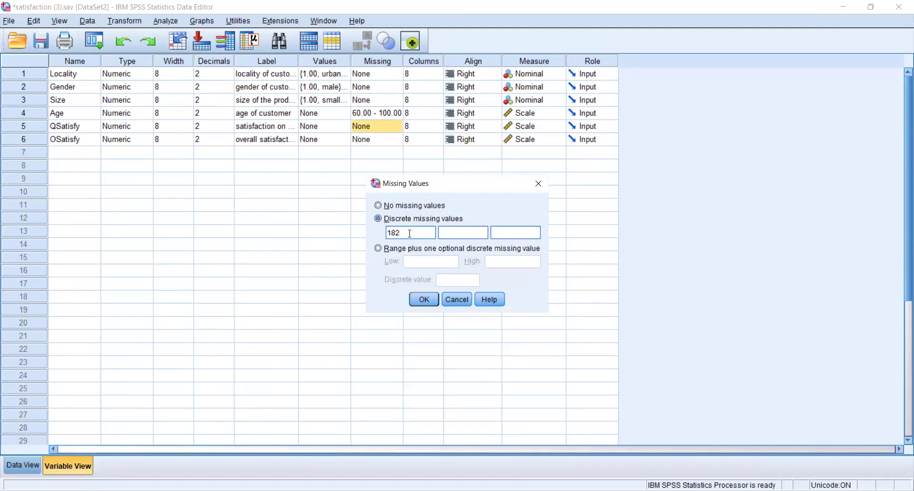
click(472, 235)
click(424, 299)
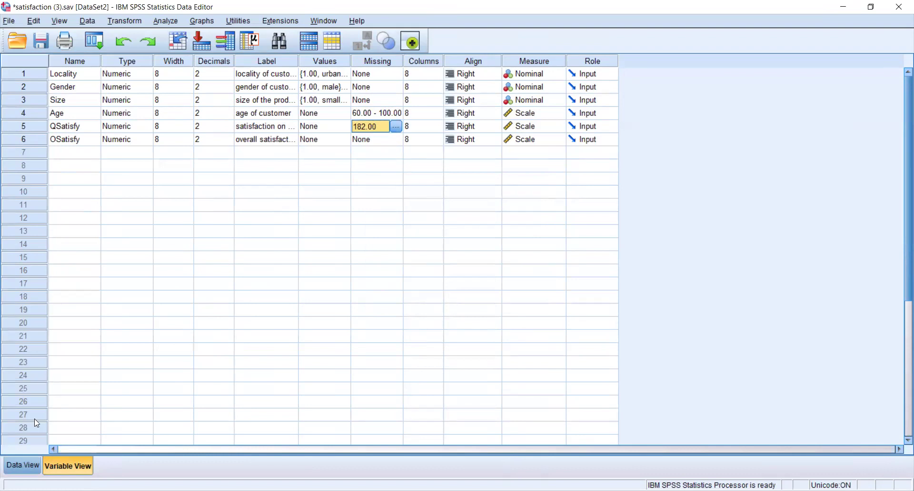
Check the QSatisfy data values and review the satisfaction on quality histogram in the output for outliers.
click(25, 463)
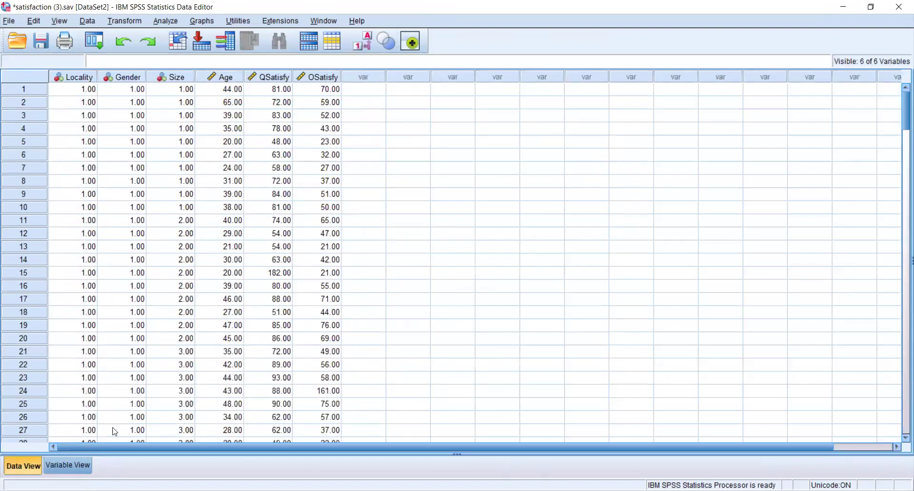
click(70, 465)
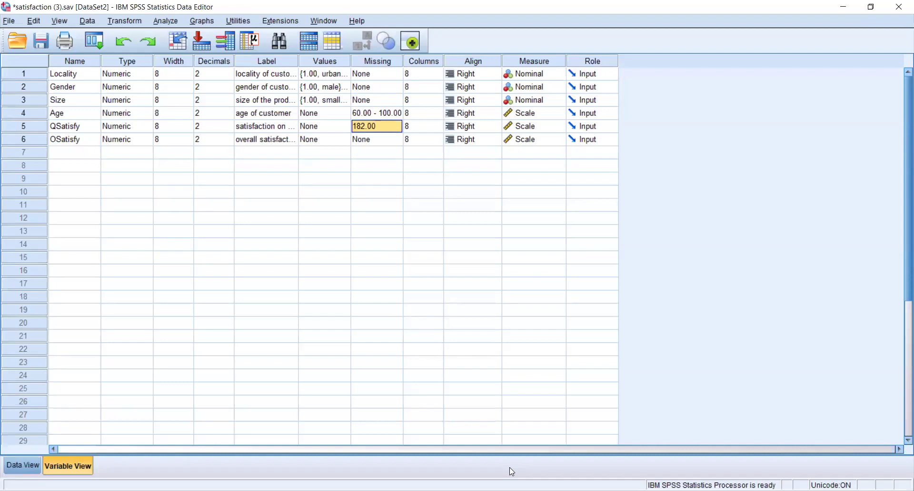
key(alt+Tab)
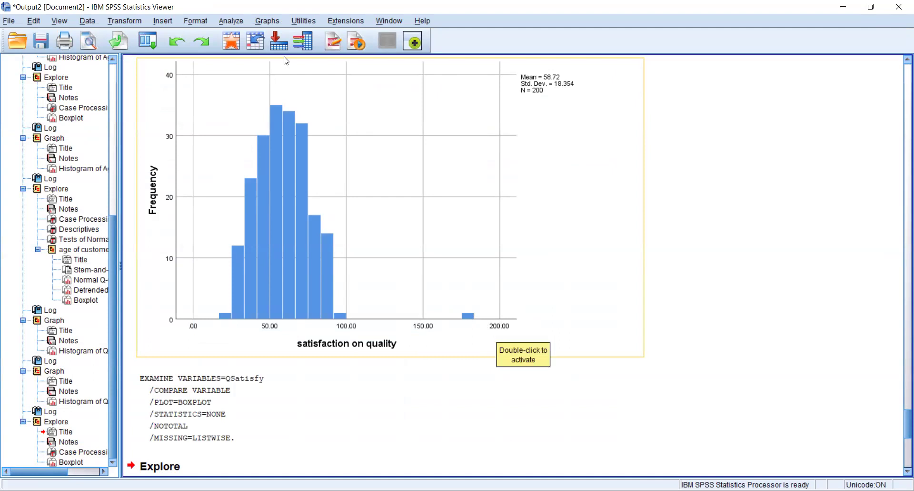
click(231, 21)
mouse_move(267, 20)
click(563, 180)
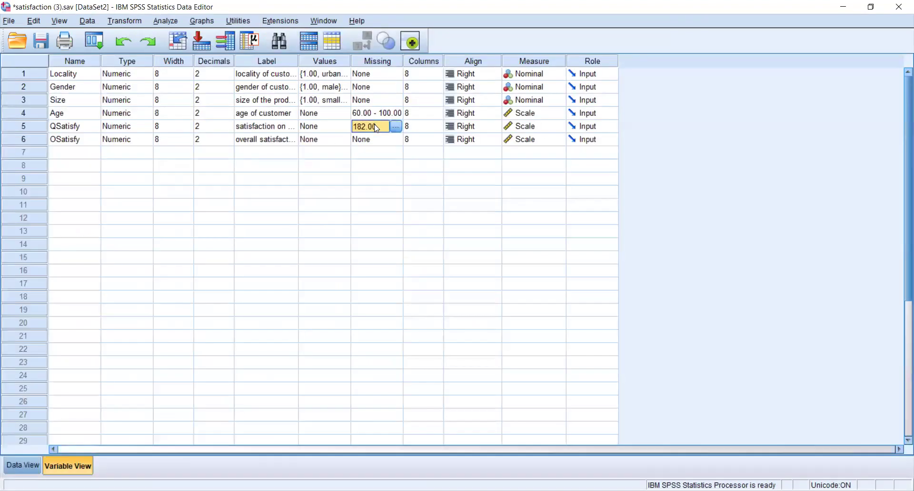
Define the missing values of QSatisfy as a range from 150 to 250.
click(395, 126)
click(412, 249)
click(412, 260)
text(150)
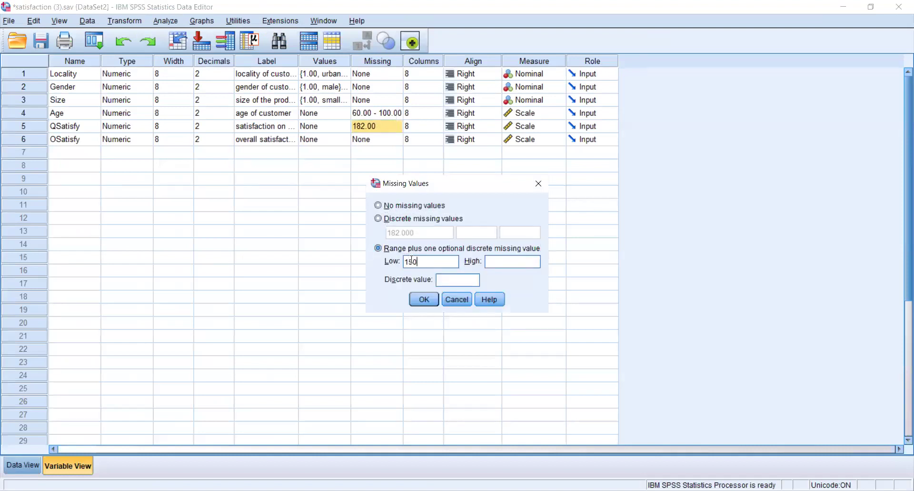
click(510, 262)
text(250)
click(431, 305)
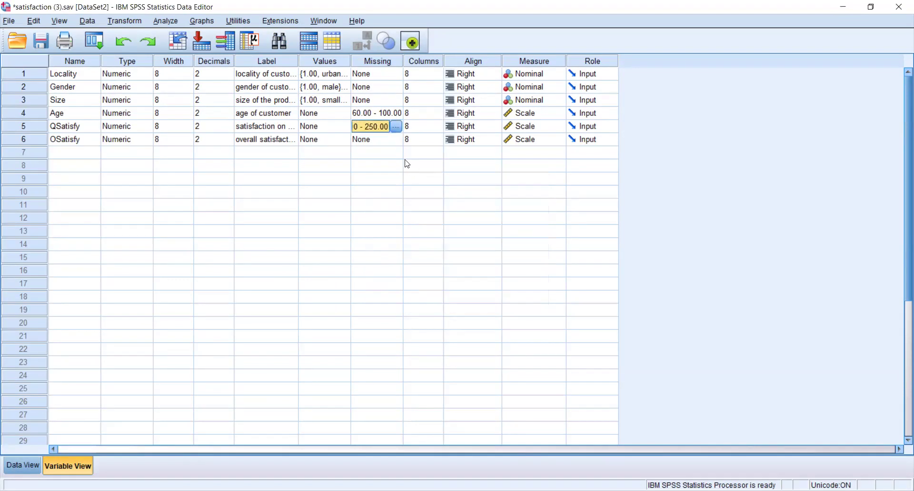
Switch the QSatisfy missing values from a range to the single discrete value 182.
click(396, 127)
click(377, 219)
click(404, 232)
text(182)
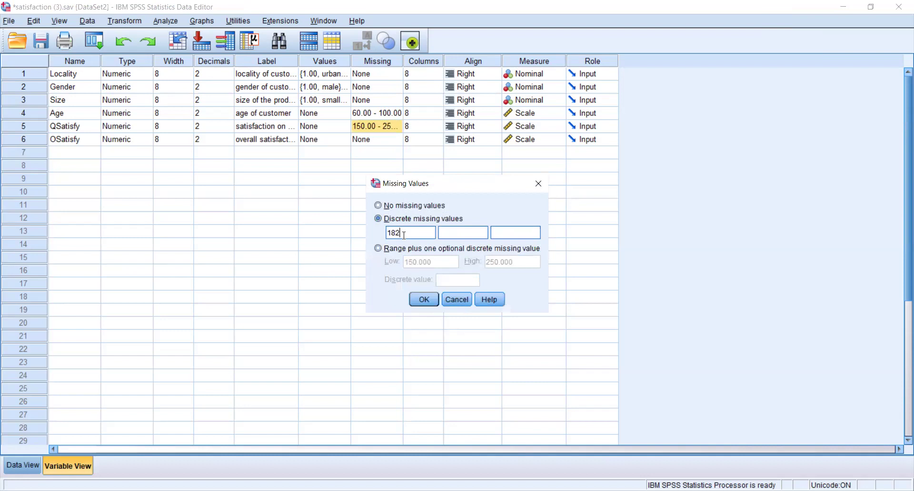
click(425, 301)
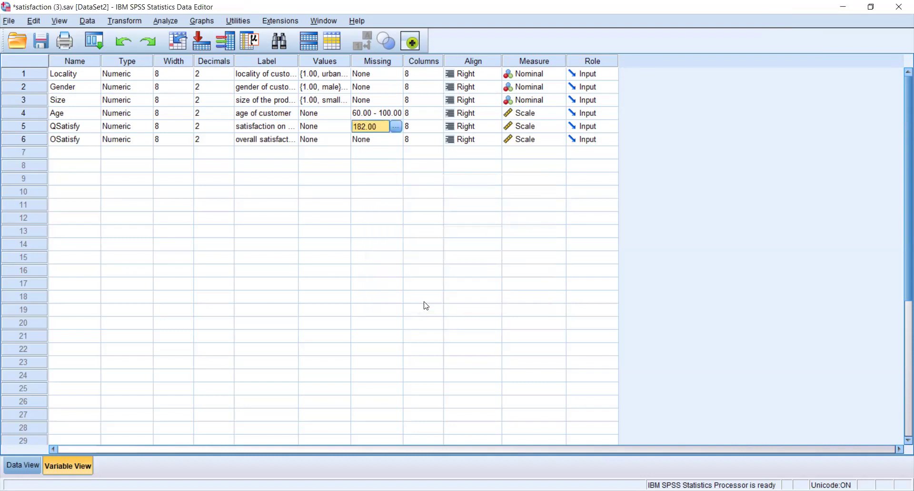
Create a simple boxplot with summaries of separate variables for satisfaction on quality.
click(205, 20)
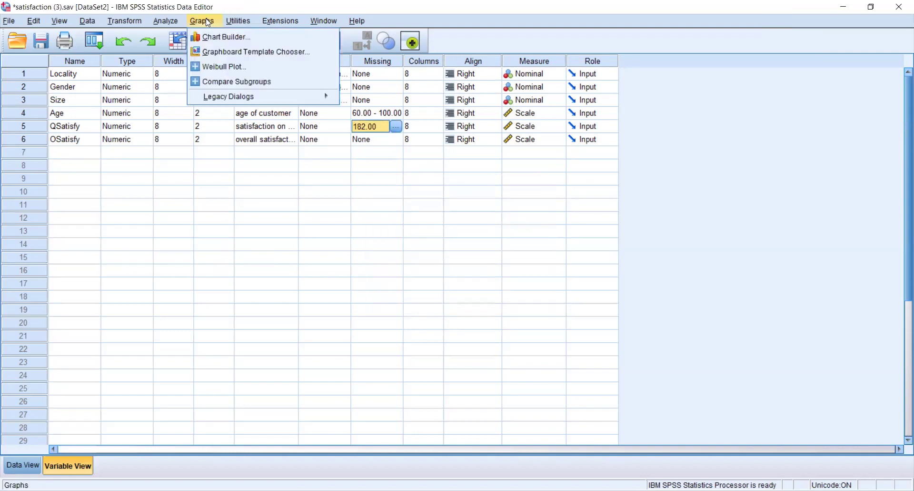
mouse_move(225, 95)
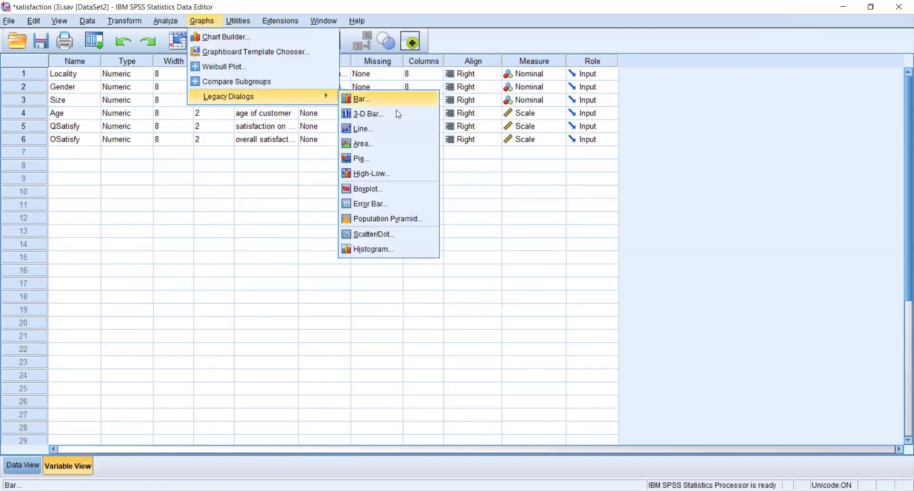
click(366, 188)
click(424, 310)
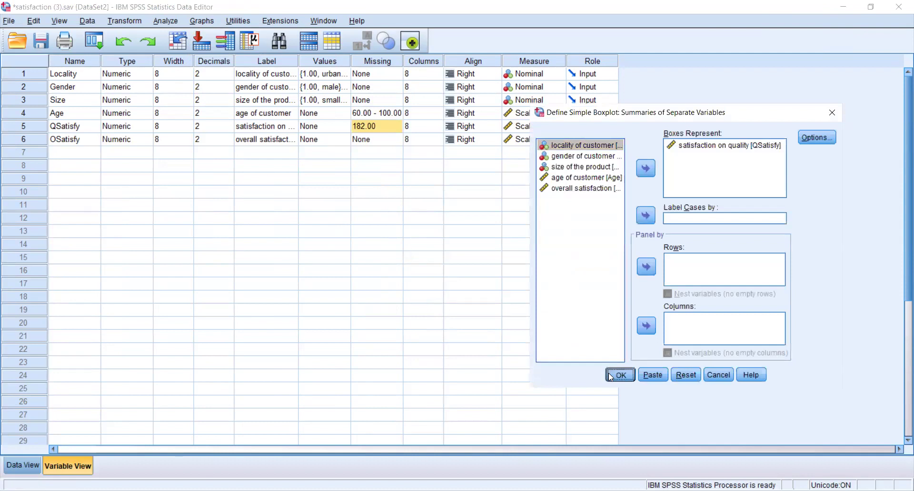
click(611, 375)
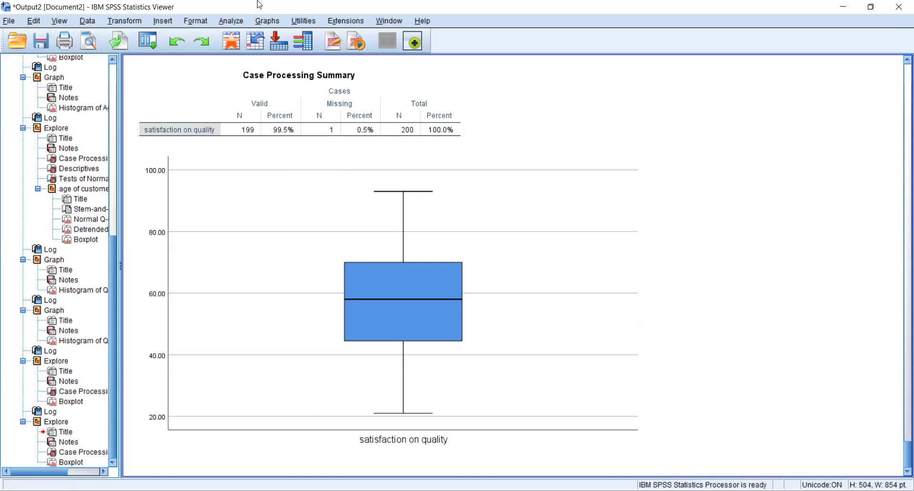
Create a histogram of satisfaction on quality without a normal curve and view it in the output.
click(274, 24)
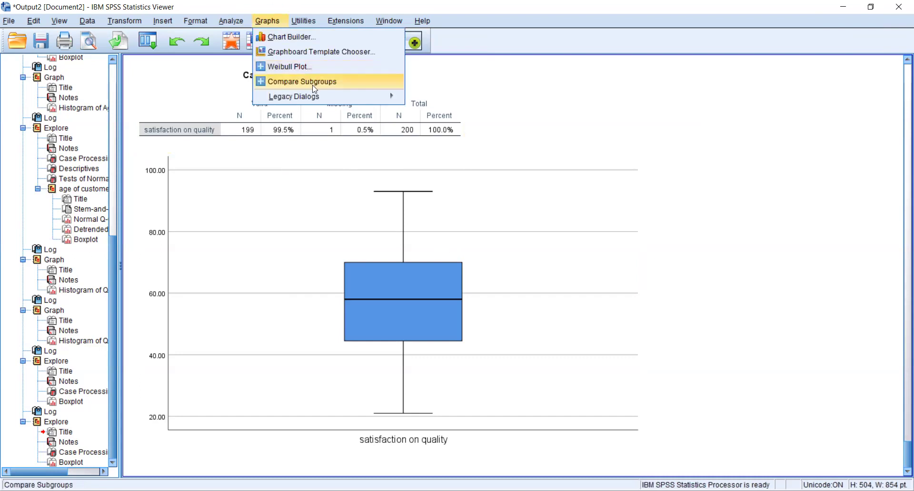
mouse_move(388, 96)
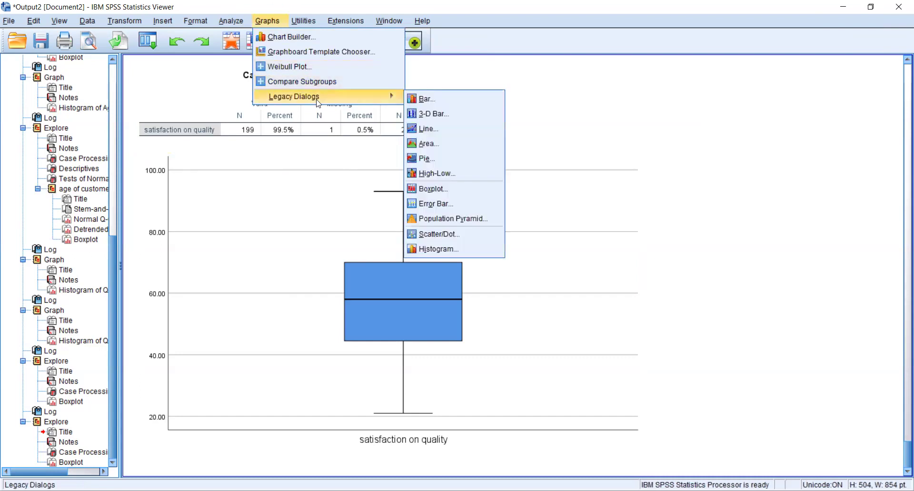
click(427, 251)
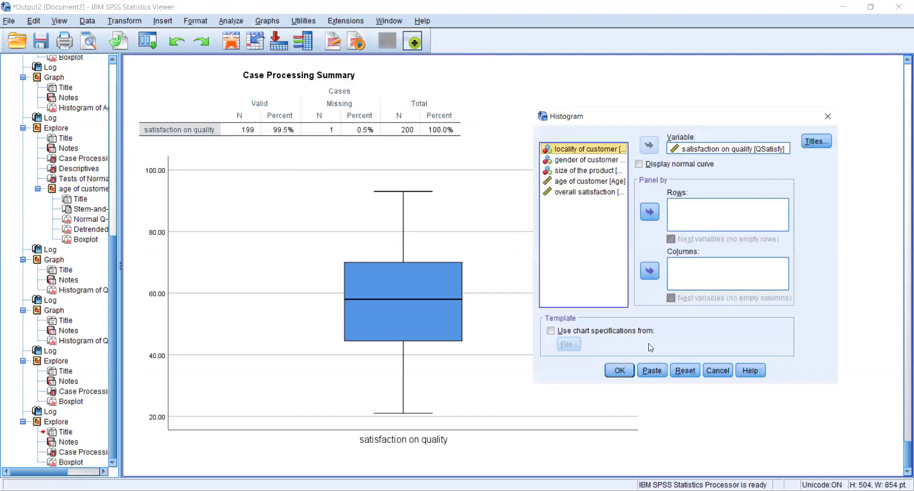
click(620, 370)
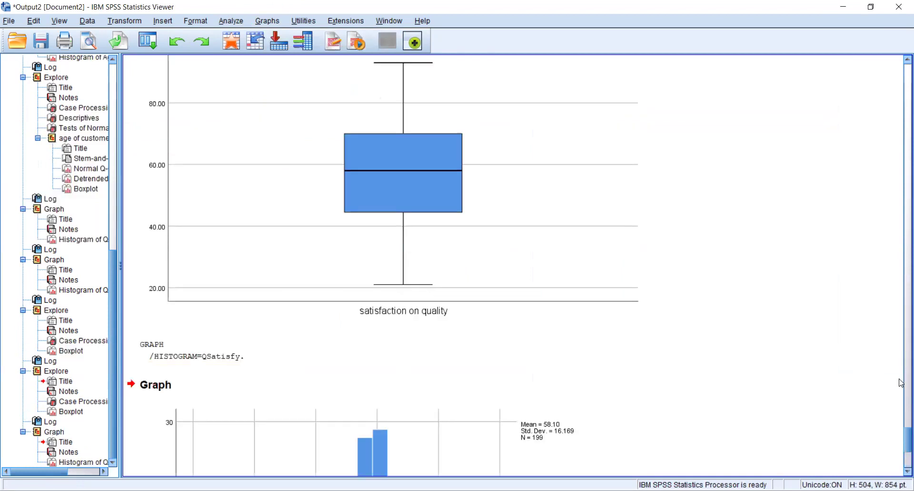
scroll(901, 437, down, 5)
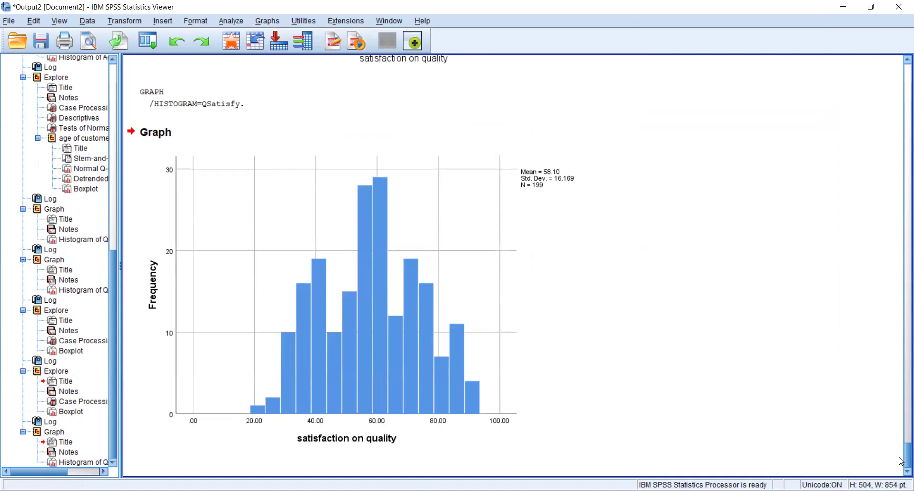
mouse_move(901, 457)
mouse_down()
mouse_move(901, 372)
mouse_move(901, 470)
mouse_up()
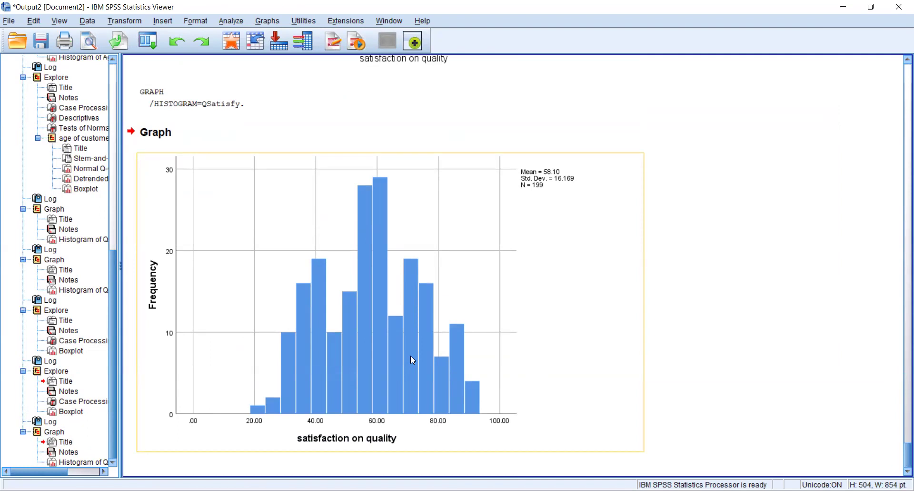
drag(411, 356, 647, 328)
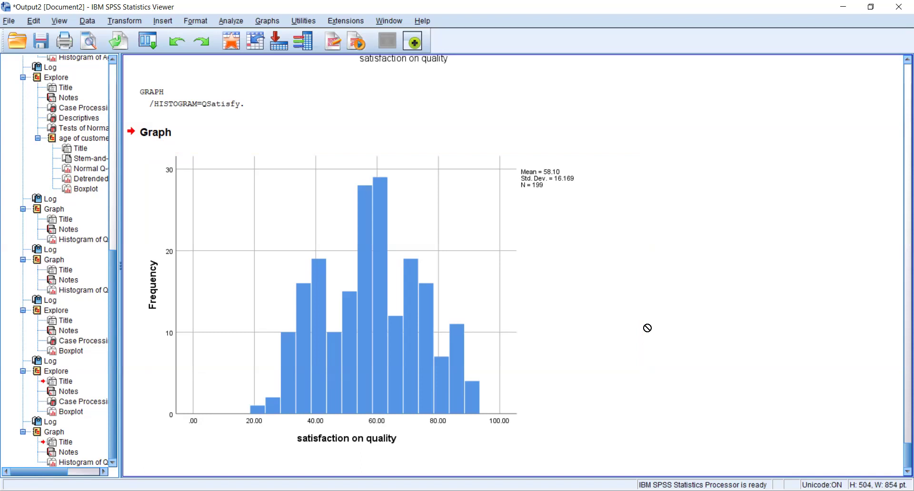
drag(648, 328, 668, 335)
drag(667, 336, 278, 13)
Set up an Explore analysis with satisfaction on quality replacing age of customer as the dependent variable.
click(231, 21)
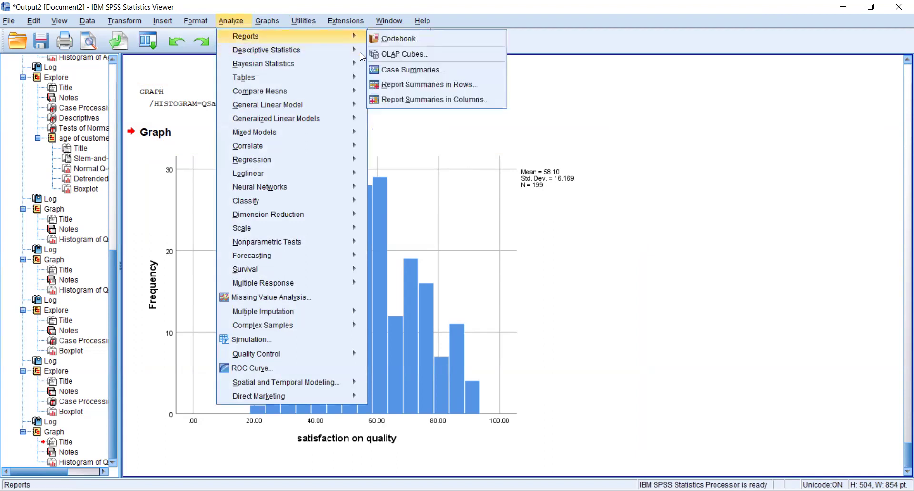
mouse_move(333, 50)
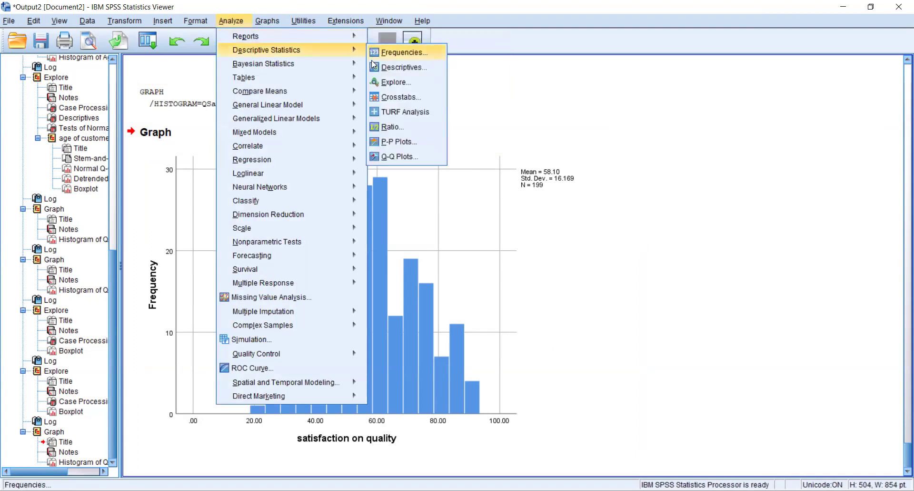
click(387, 86)
click(705, 192)
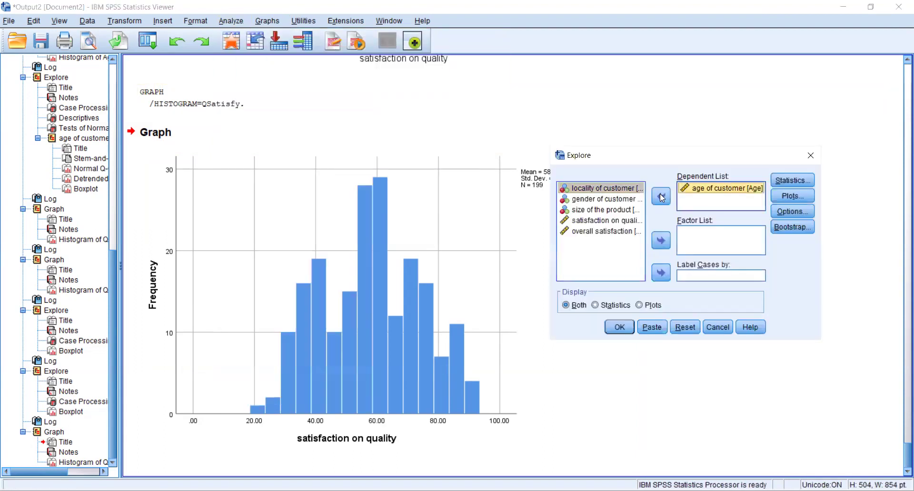
click(661, 196)
click(606, 240)
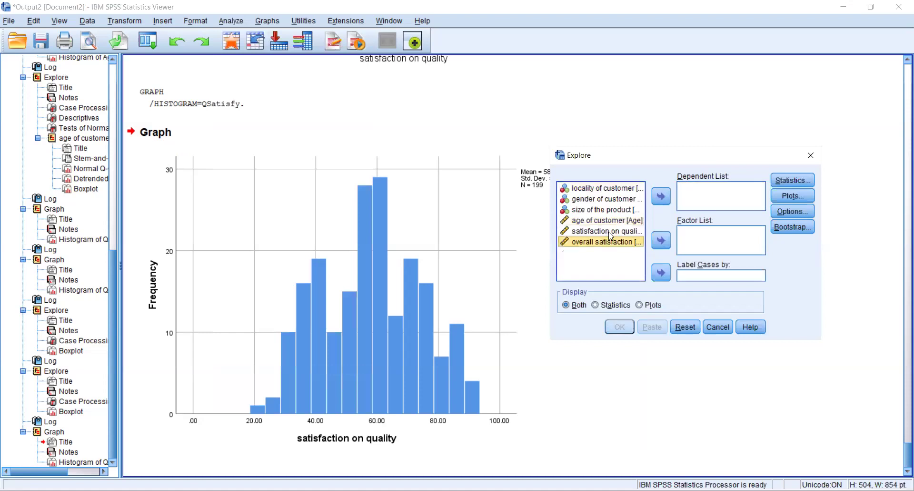
click(610, 231)
click(661, 197)
Check that the stem-and-leaf and normality plots with tests are enabled, and run the Explore analysis.
click(793, 196)
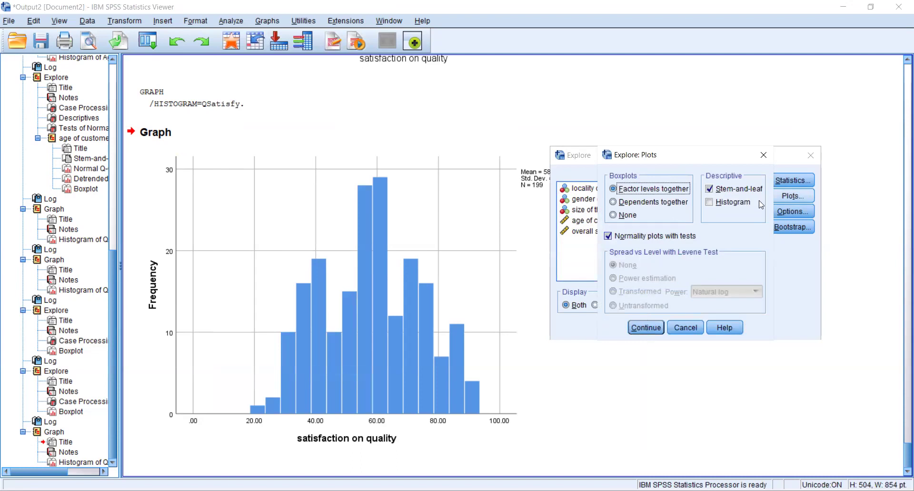
click(637, 326)
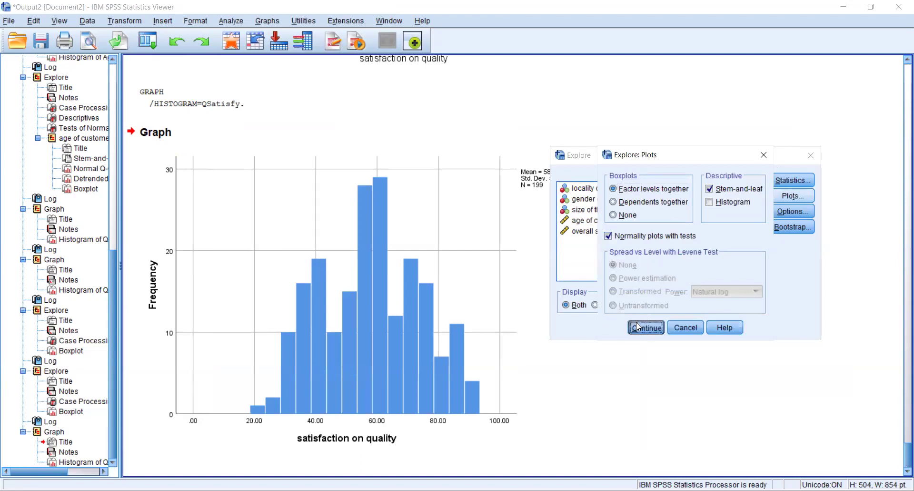
click(624, 324)
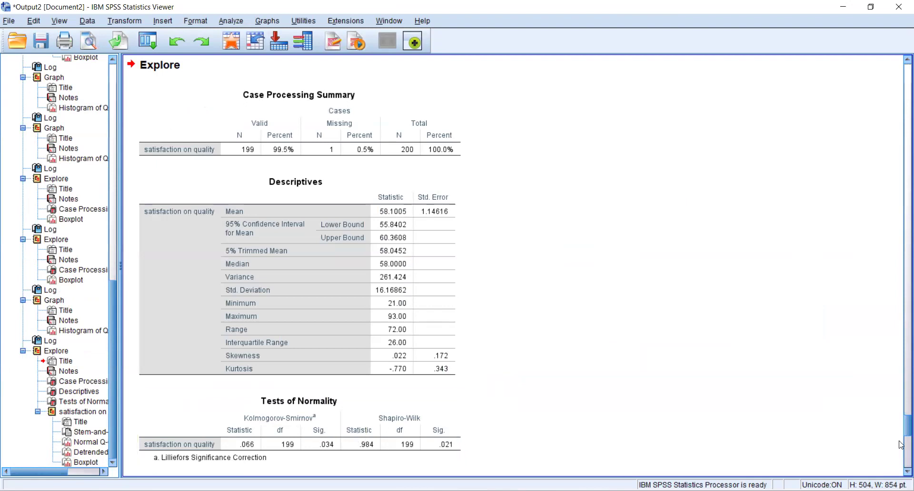
Examine the Descriptives and Tests of Normality tables for satisfaction on quality.
scroll(902, 430, down, 1)
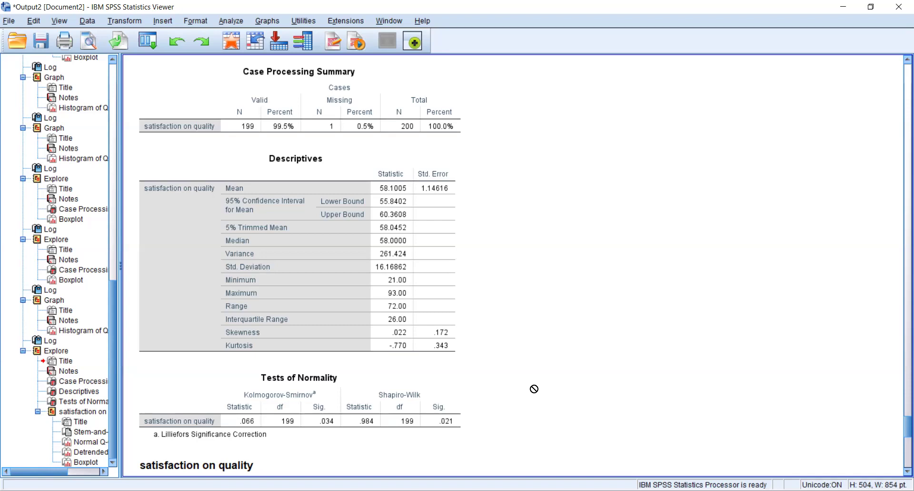
click(379, 187)
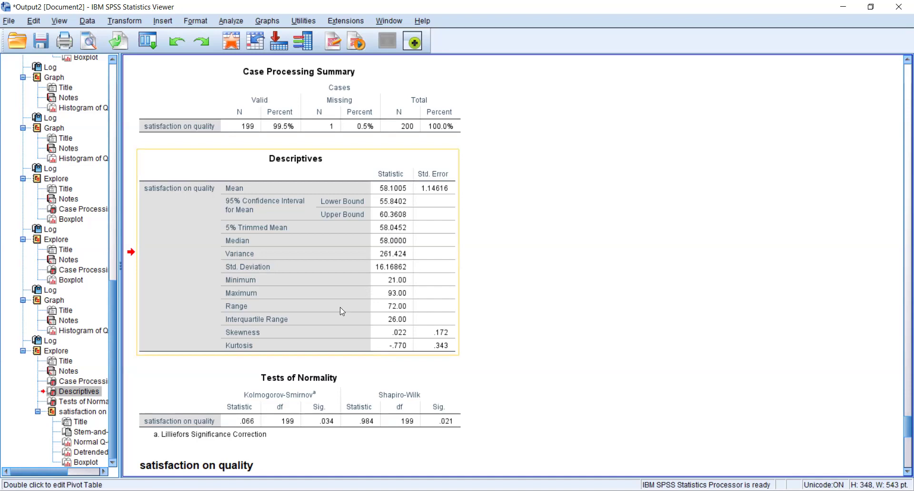
click(396, 249)
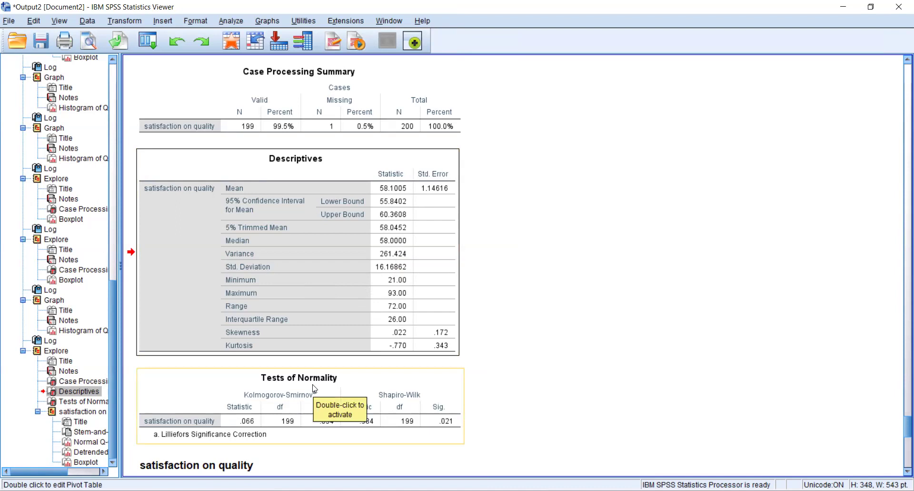
click(338, 250)
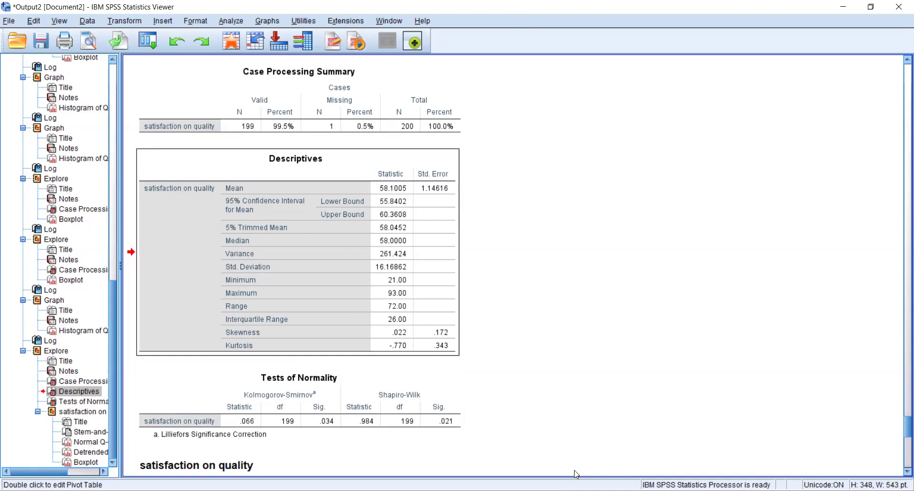
Create a histogram of overall satisfaction in place of satisfaction on quality and view it in the output.
click(267, 21)
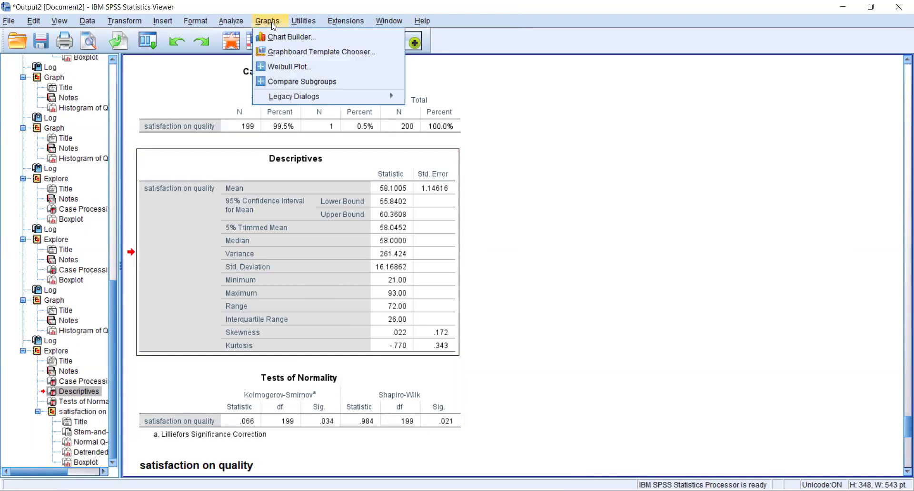
mouse_move(291, 101)
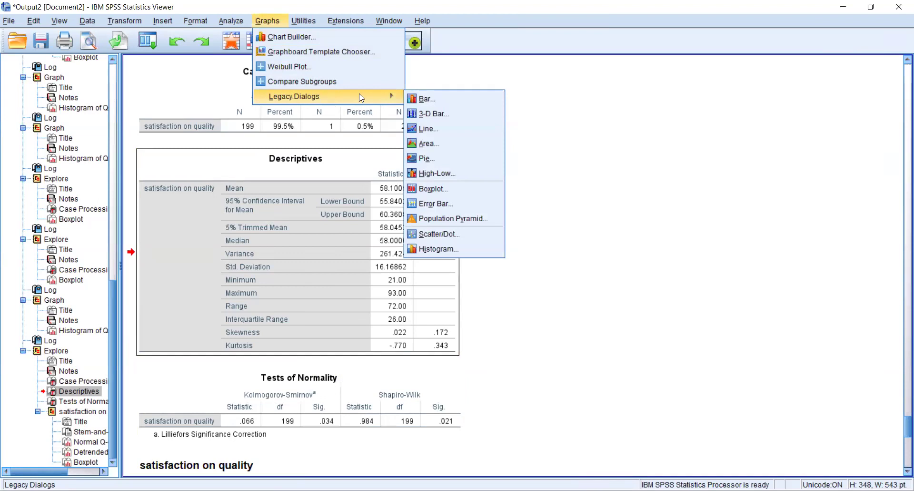
click(429, 250)
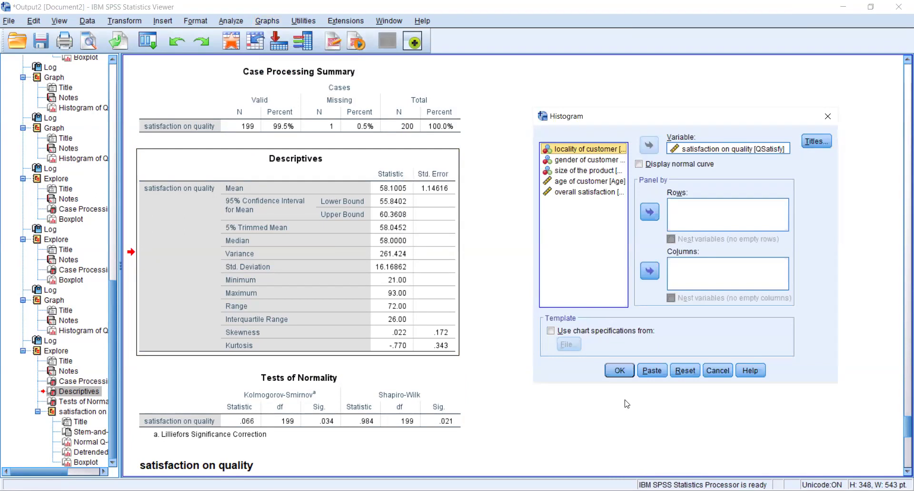
click(681, 148)
click(649, 145)
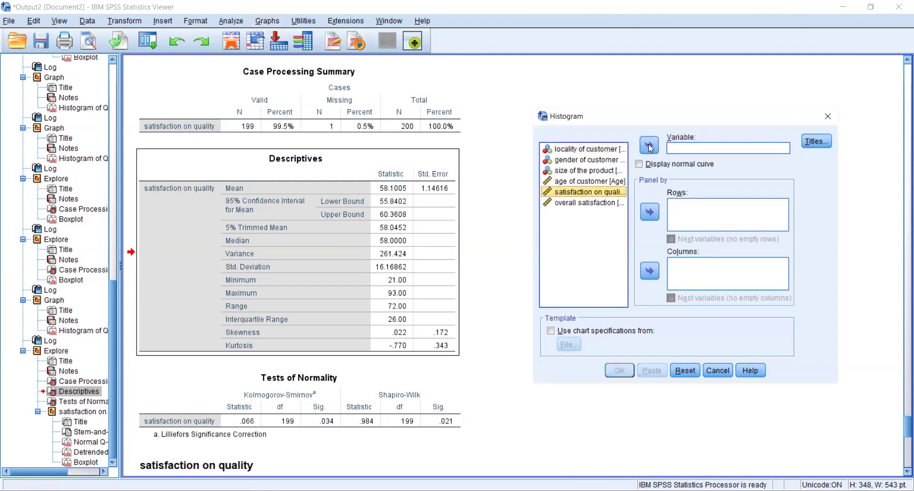
click(599, 203)
click(650, 144)
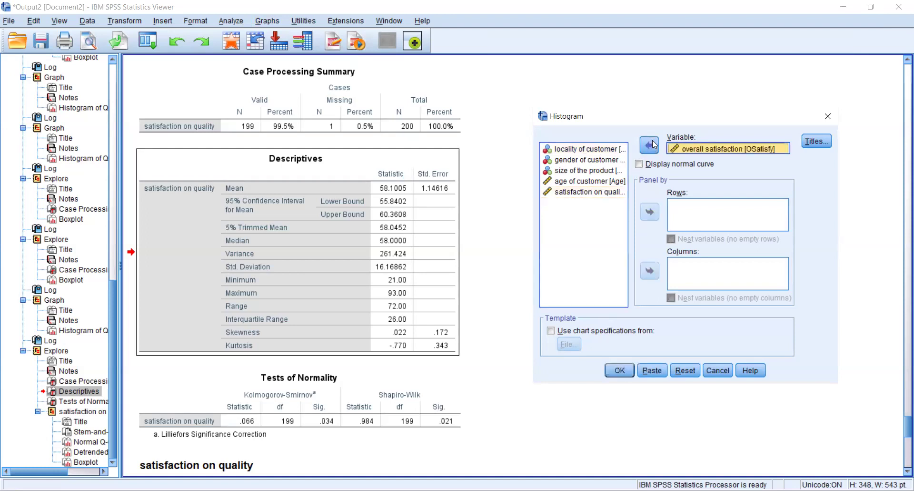
click(620, 371)
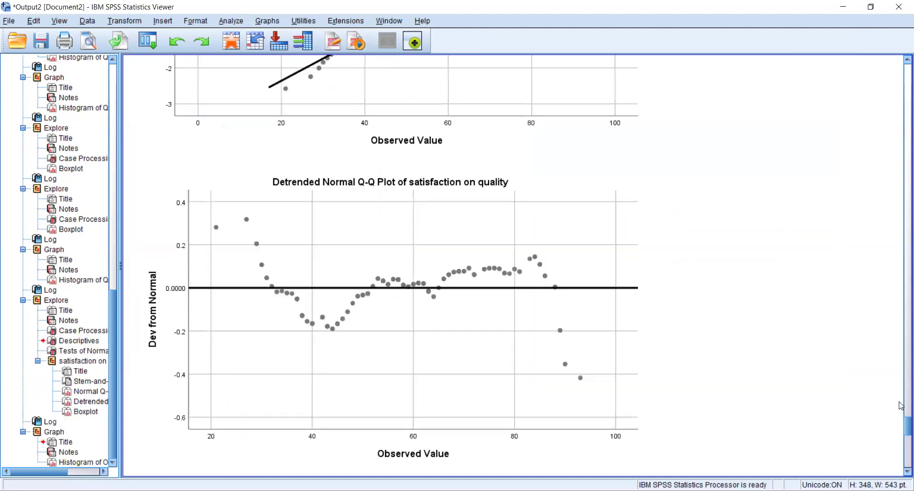
scroll(901, 453, down, 5)
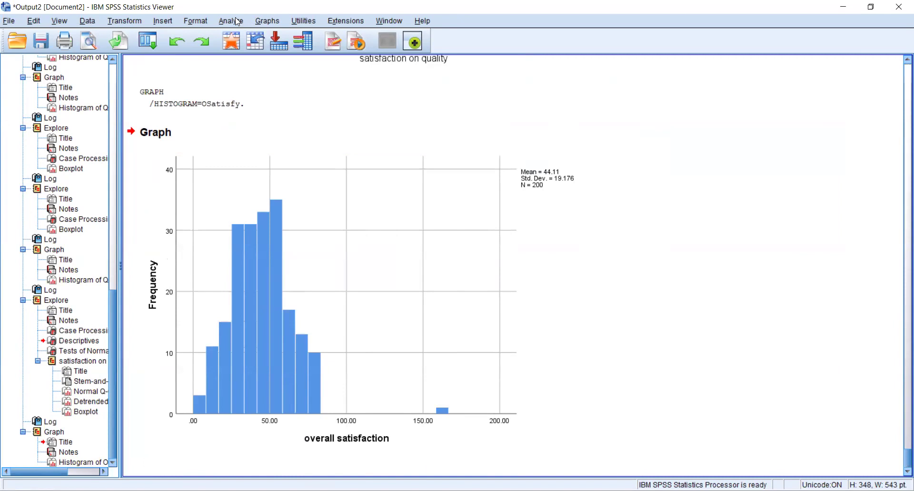
Create a simple boxplot of overall satisfaction using summaries of separate variables.
click(267, 20)
mouse_move(371, 96)
click(477, 194)
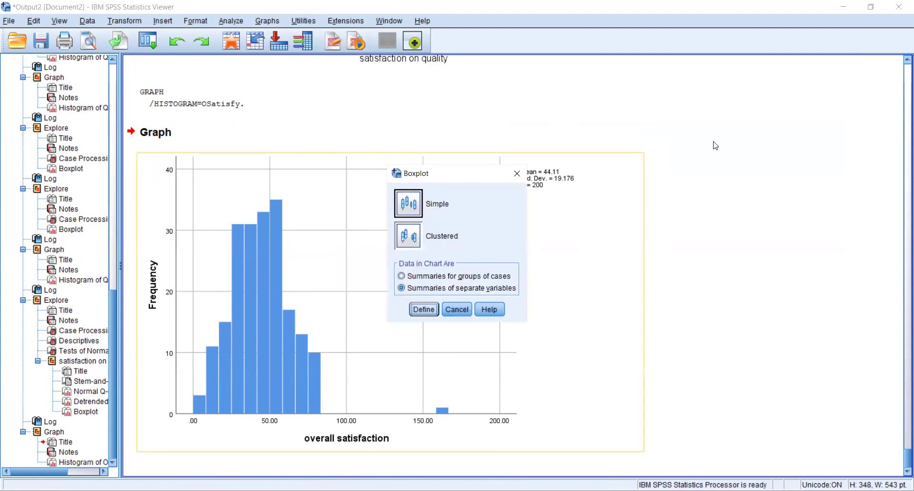
key(Return)
click(604, 188)
click(603, 198)
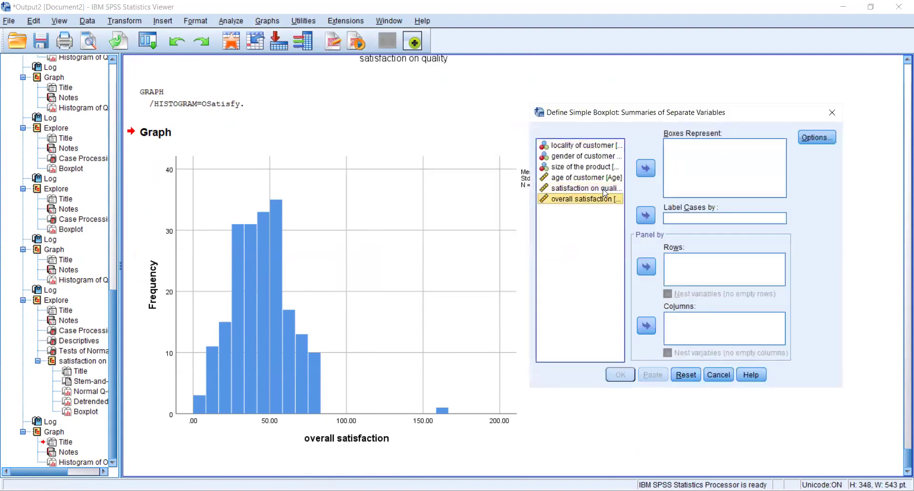
click(646, 167)
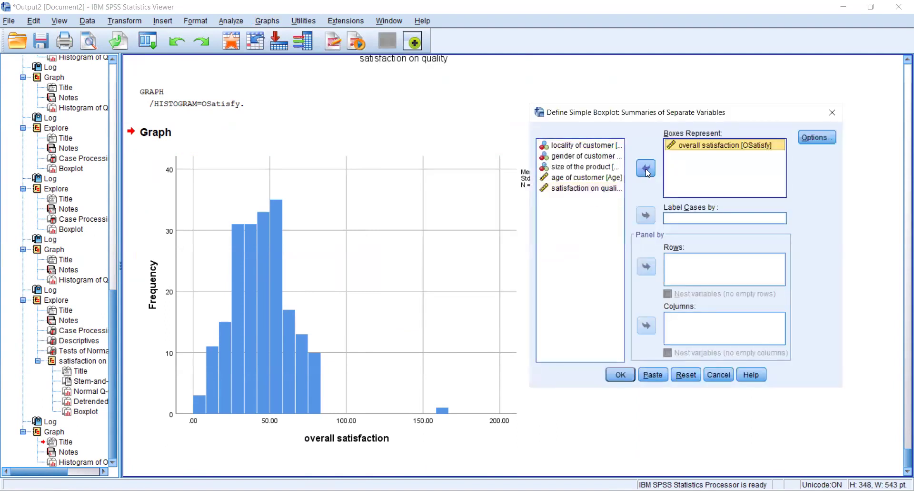
click(630, 379)
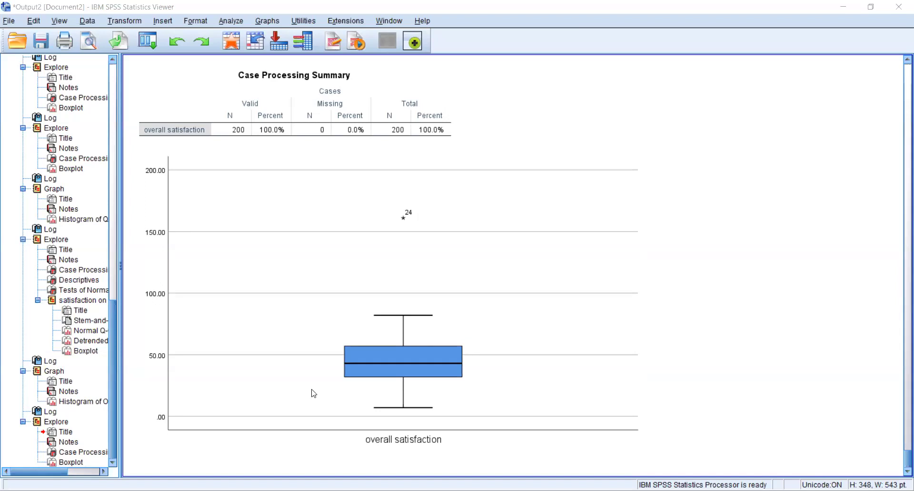
Compare the boxplot and histogram of overall satisfaction to identify outlying cases.
key(alt+Tab)
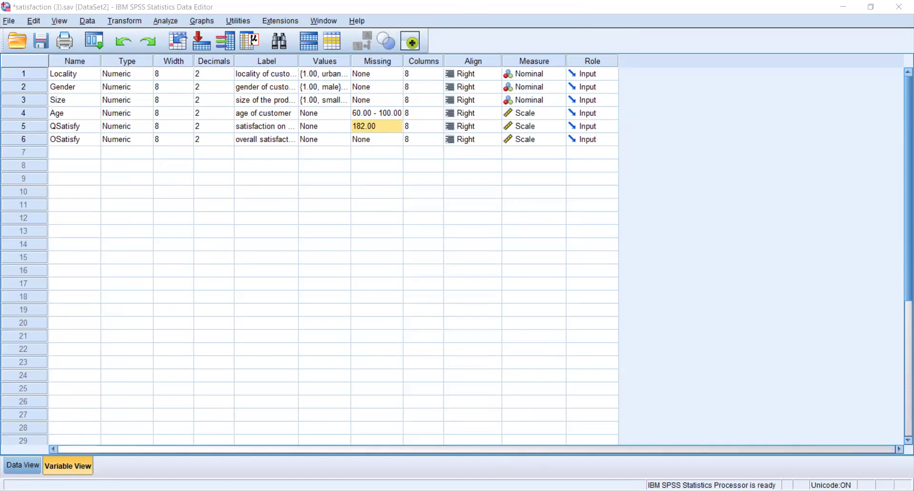
key(alt+Tab)
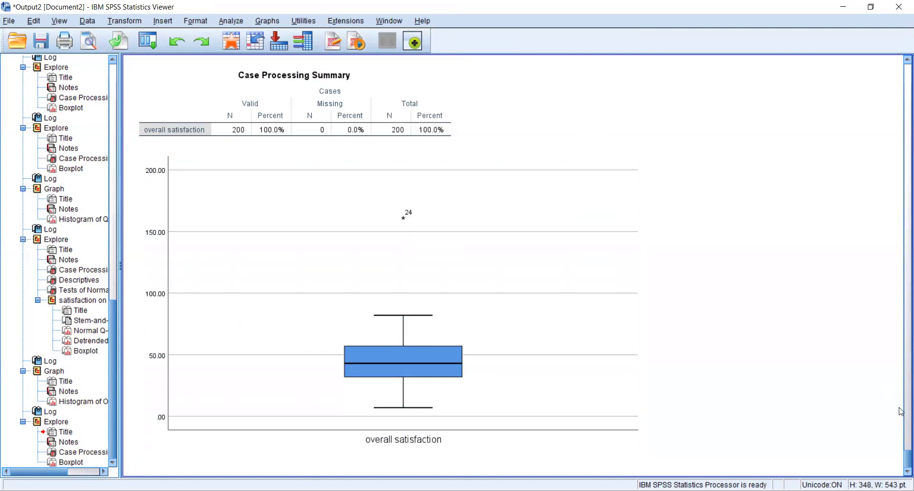
scroll(901, 411, up, 20)
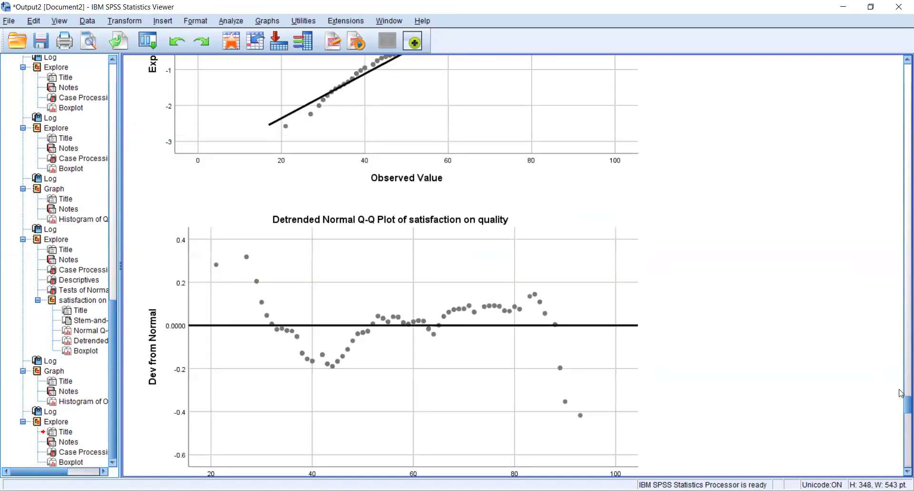
scroll(902, 453, down, 10)
scroll(902, 460, down, 10)
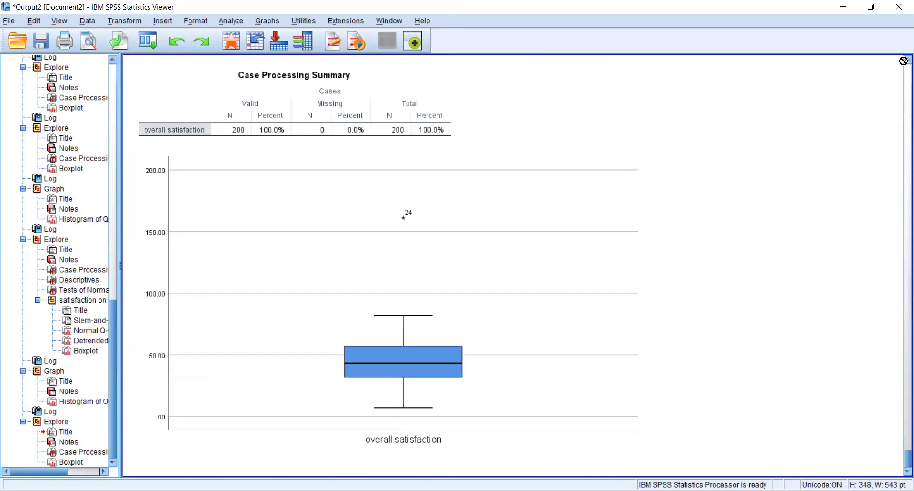
scroll(904, 61, up, 8)
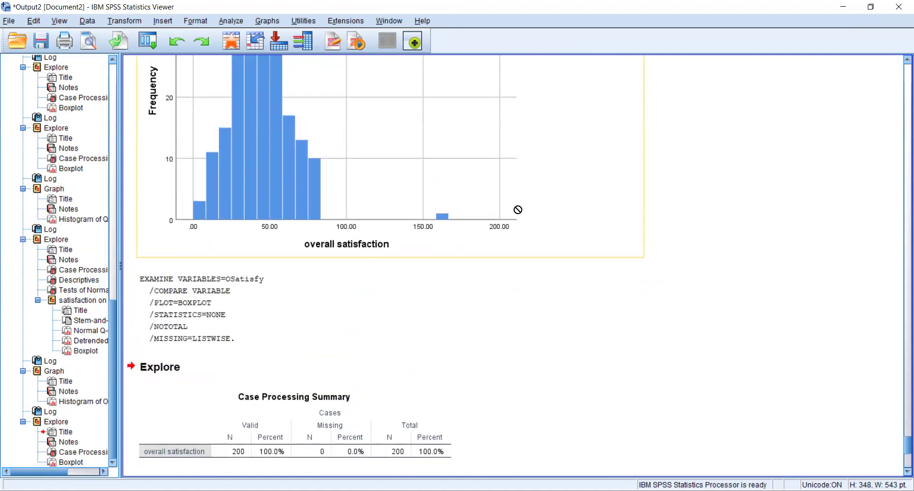
scroll(901, 469, down, 8)
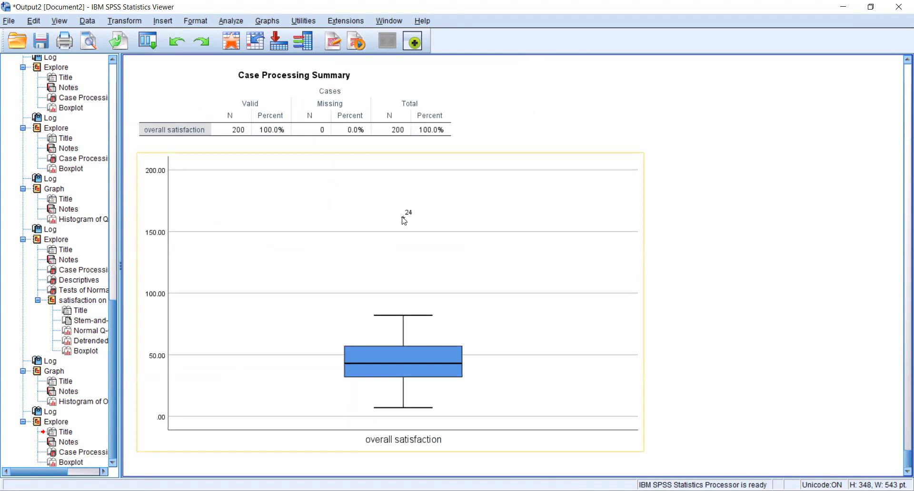
Look up case 24 in the data to read its overall satisfaction value.
drag(404, 220, 567, 473)
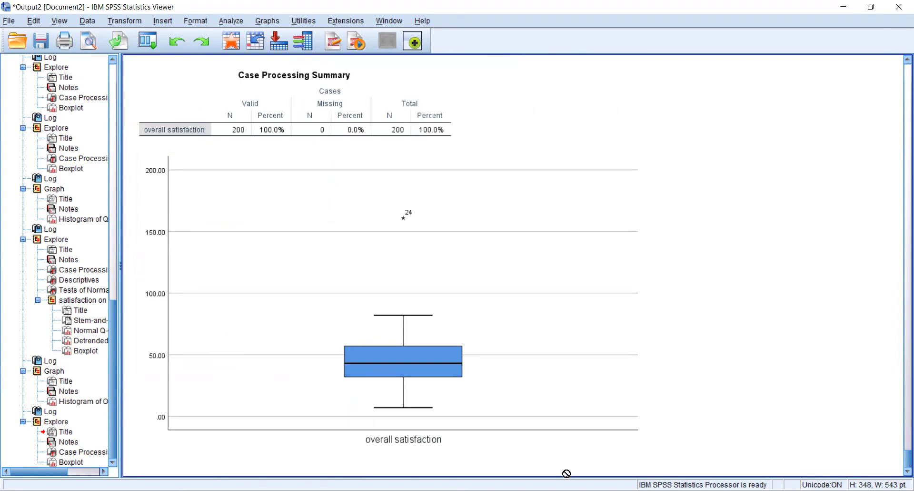
key(alt+Tab)
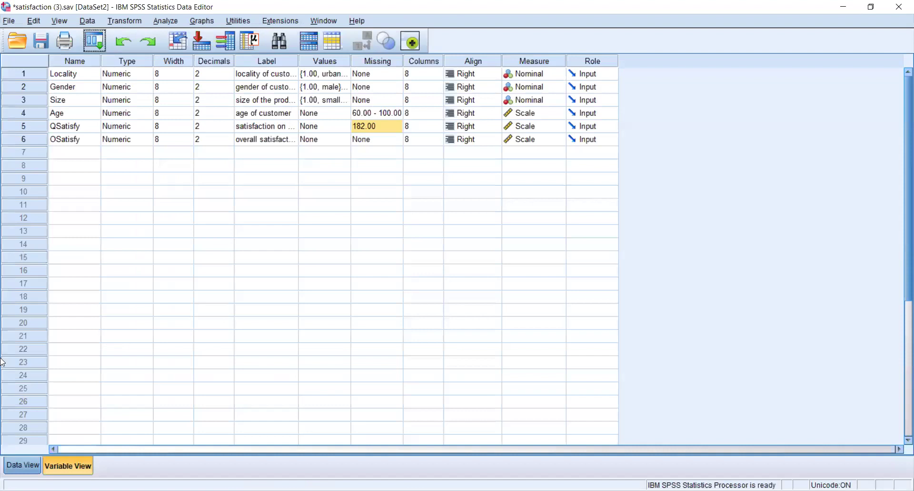
key(ctrl+t)
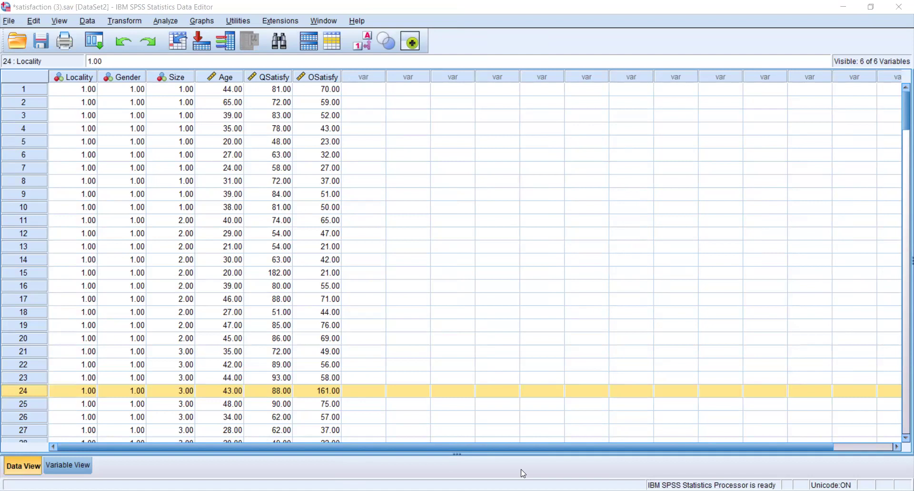
Define 161 as a discrete missing value for the OSatisfy variable.
click(82, 463)
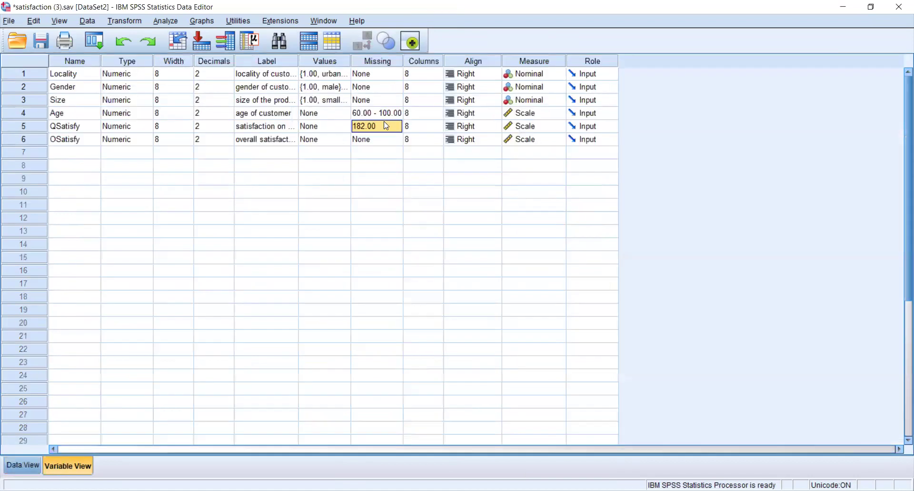
click(387, 138)
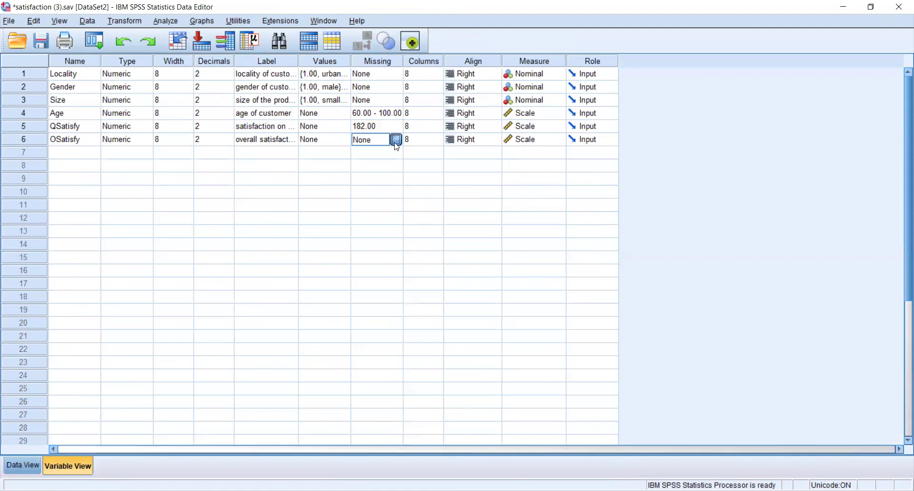
click(396, 139)
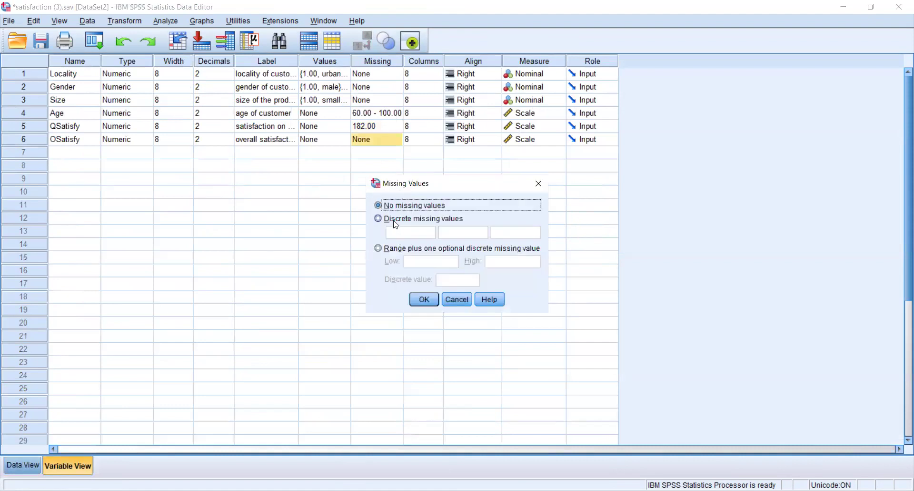
click(394, 221)
text(161)
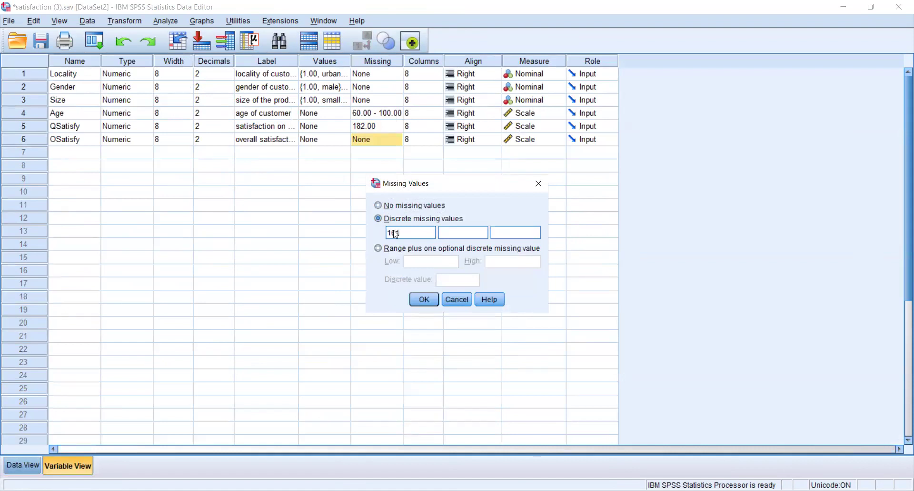
click(421, 293)
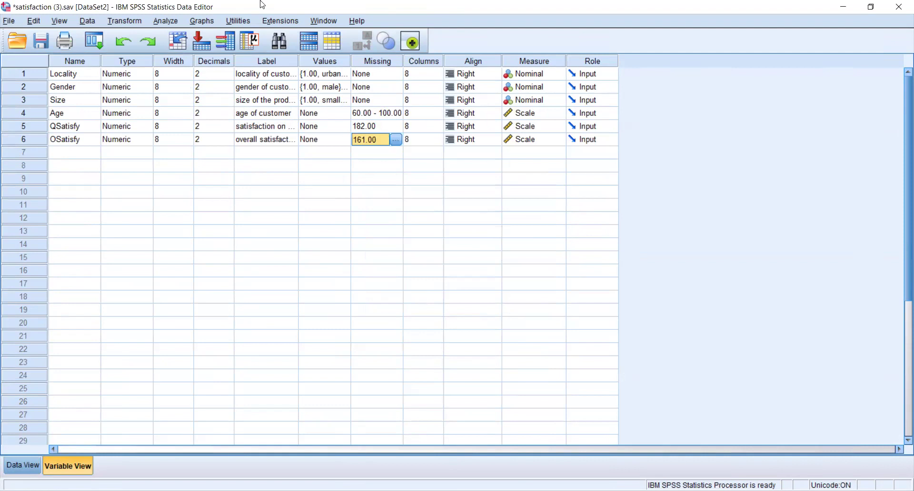
Rerun the histogram of overall satisfaction with the outlier excluded and review its shape.
click(207, 21)
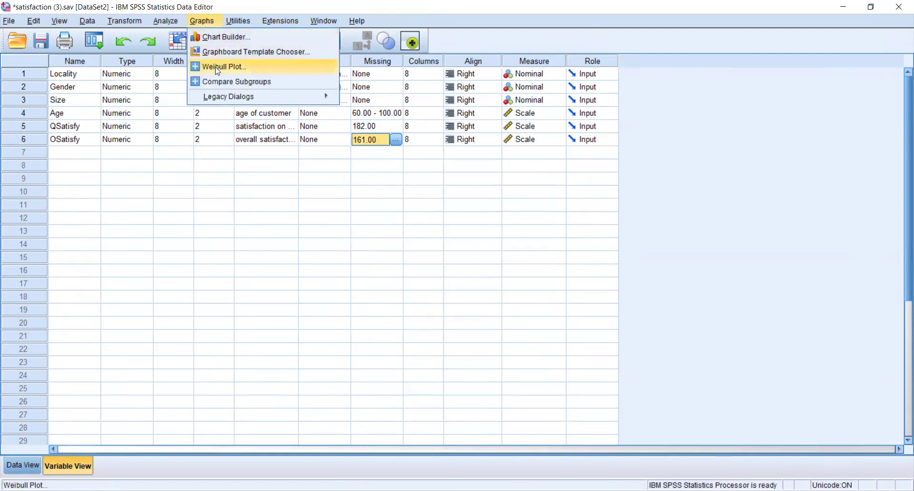
mouse_move(220, 94)
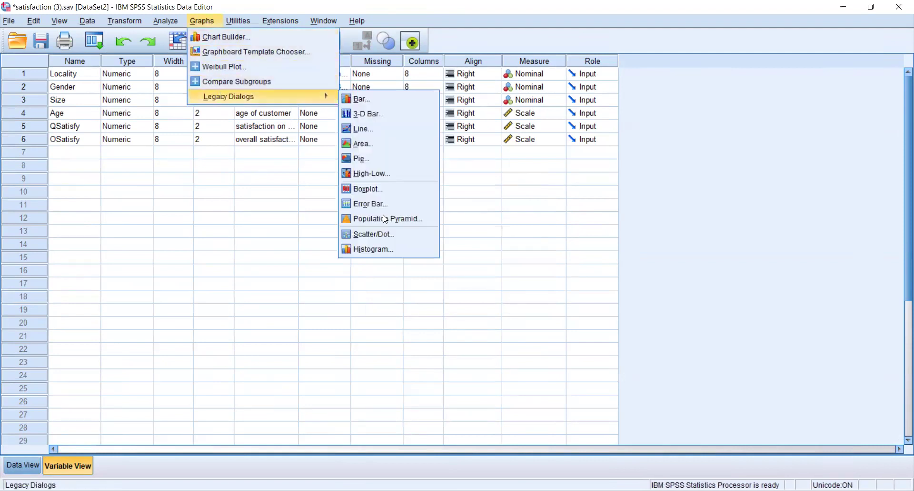
click(372, 249)
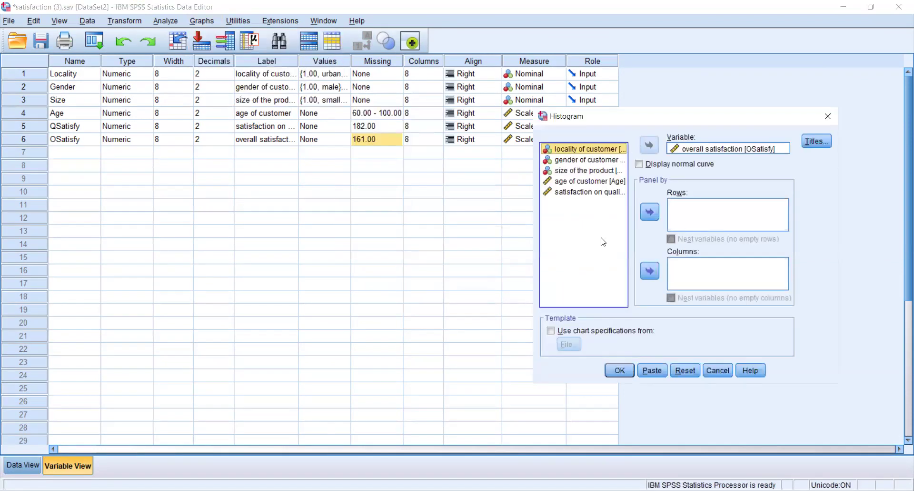
click(619, 371)
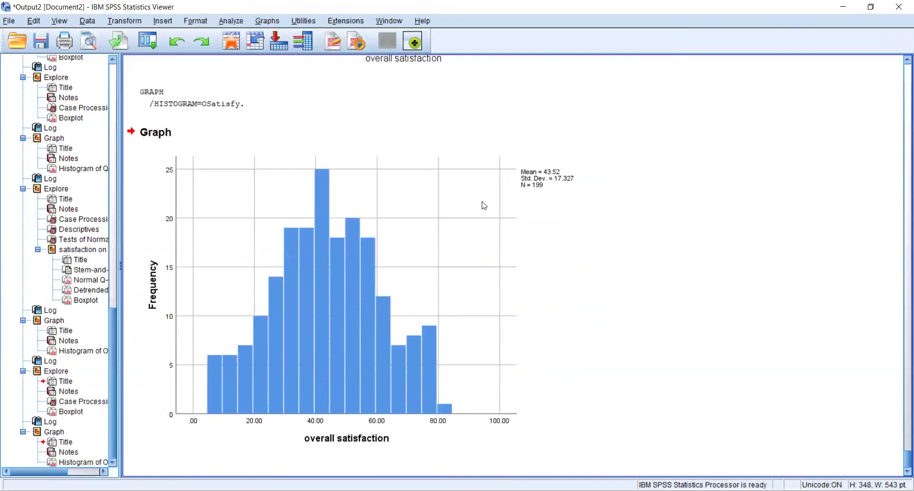
drag(482, 206, 287, 175)
Rerun the simple boxplot of overall satisfaction to check for remaining outliers.
click(266, 21)
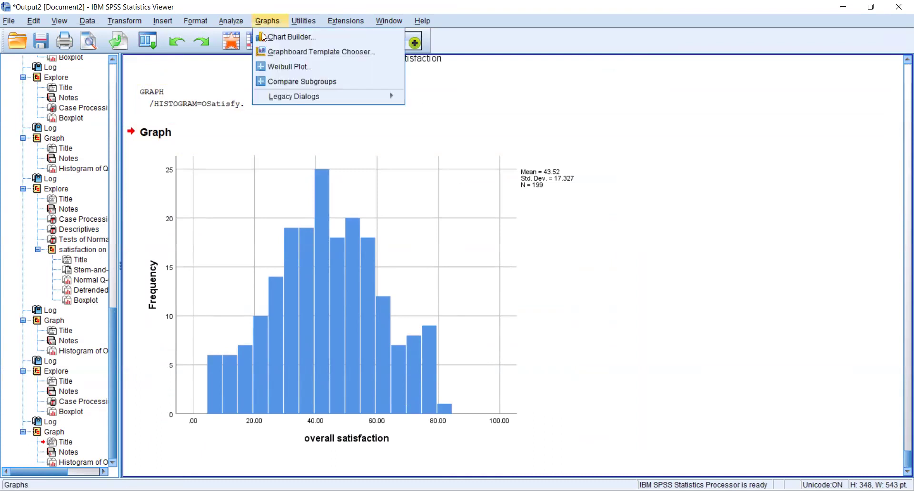
mouse_move(295, 98)
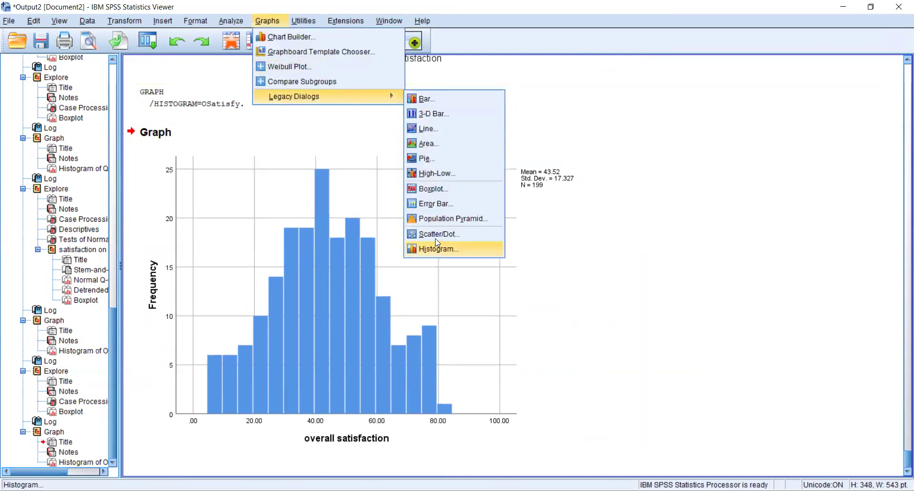
click(434, 189)
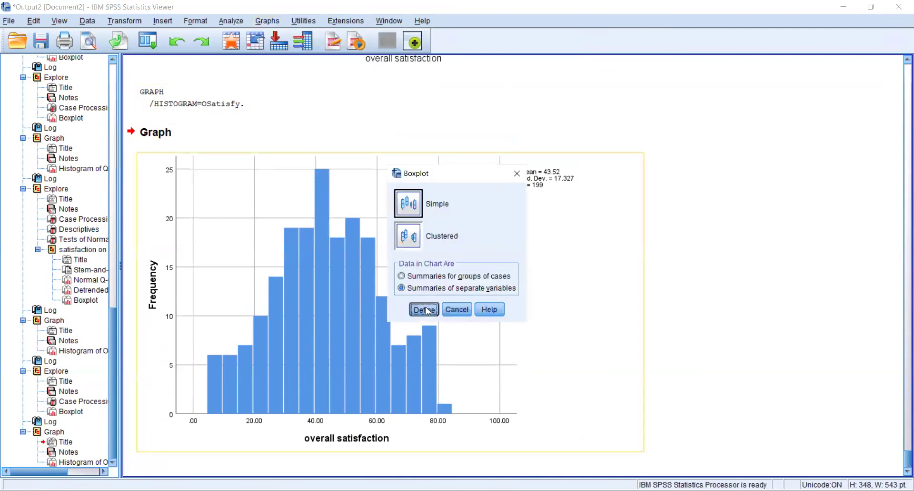
key(Return)
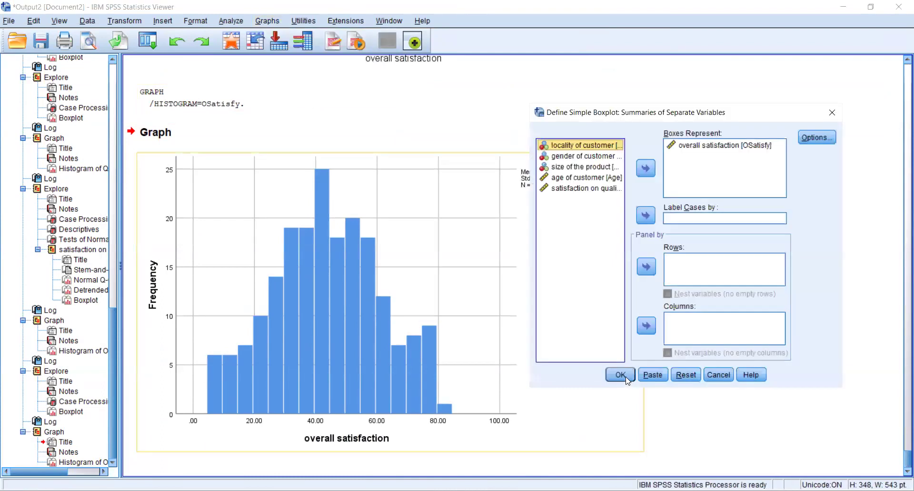
key(Return)
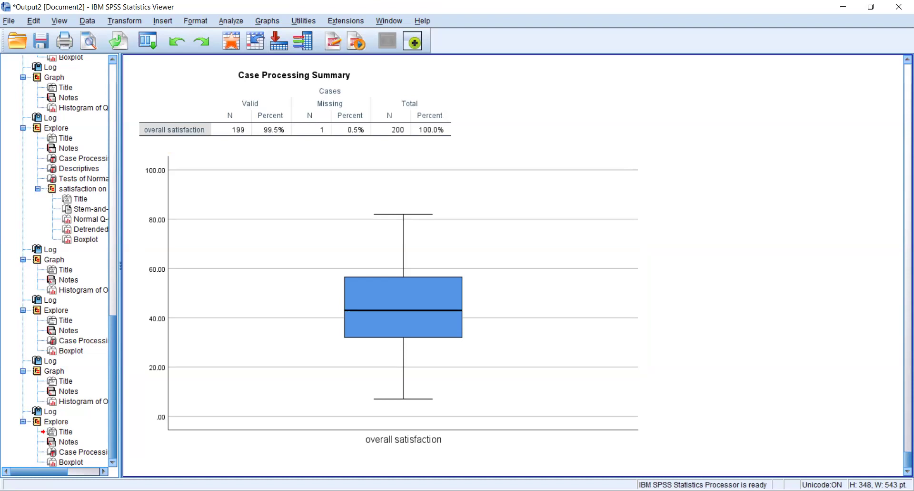
Set up an Explore analysis with overall satisfaction replacing satisfaction on quality as the dependent variable.
click(231, 21)
mouse_move(356, 54)
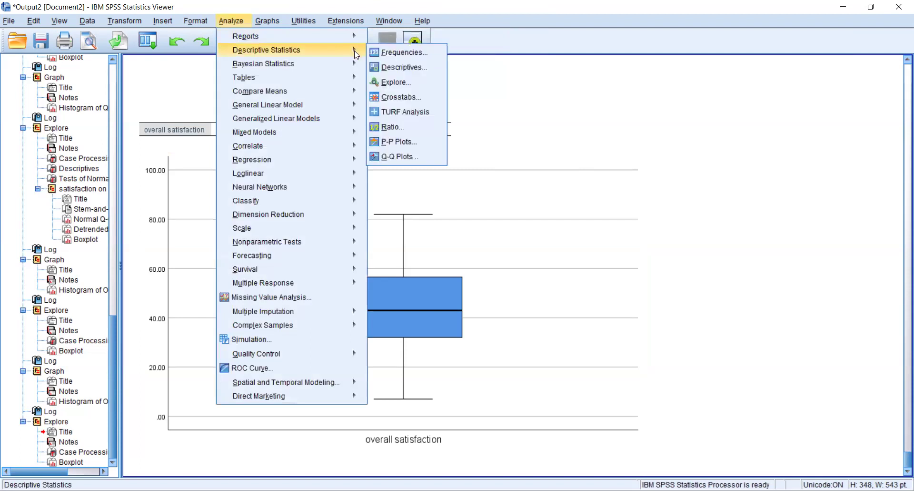
click(398, 83)
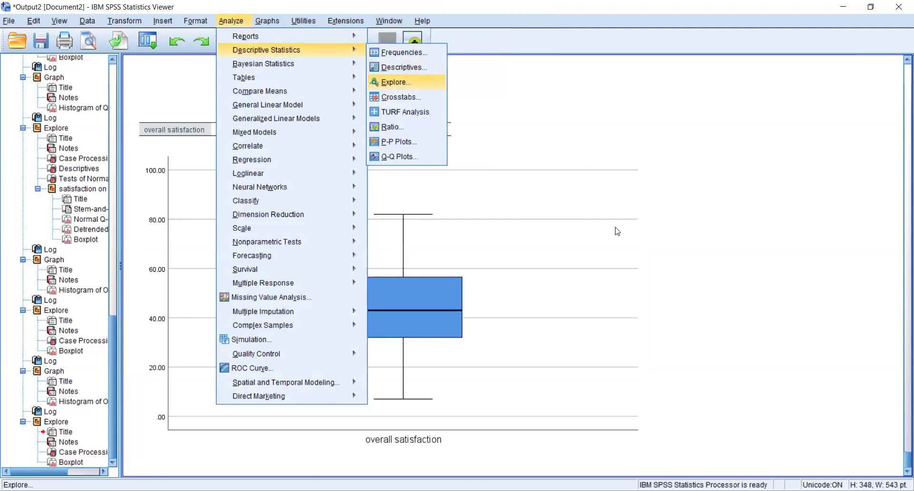
click(603, 230)
drag(683, 198, 680, 199)
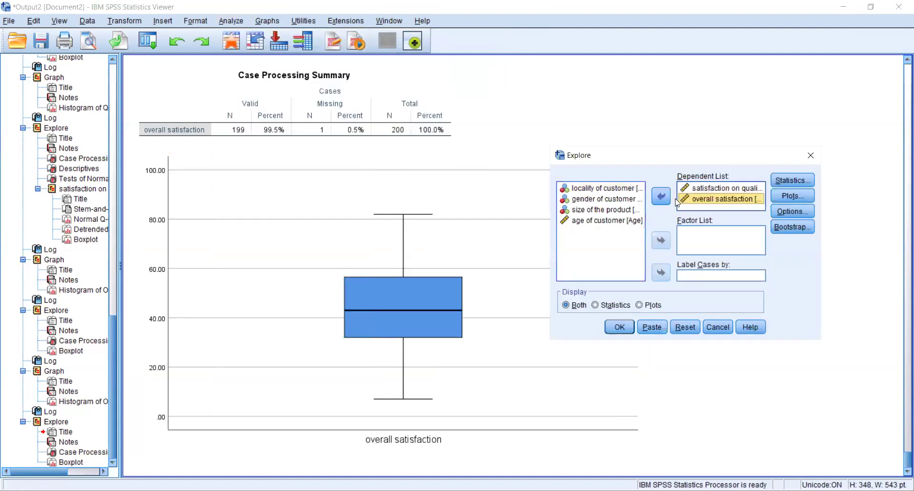
click(705, 188)
click(662, 195)
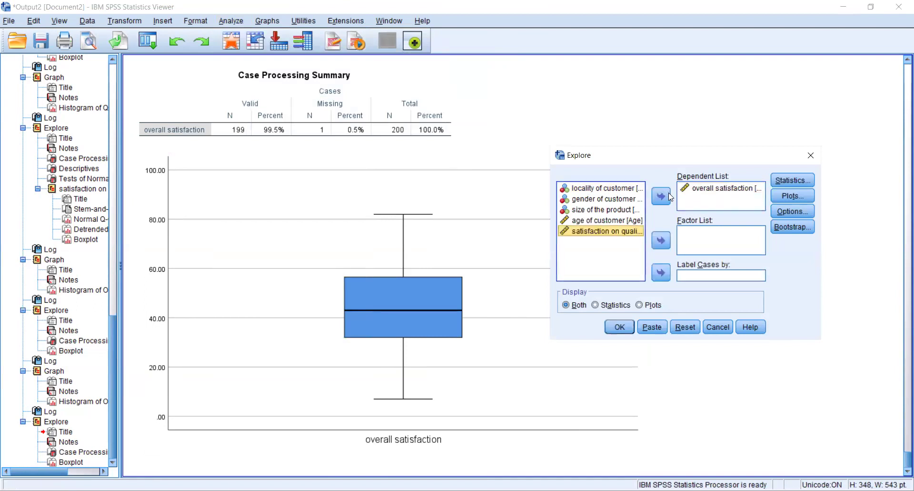
Check that normality plots with tests are enabled, run the Explore analysis, and view the Tests of Normality for overall satisfaction.
click(793, 196)
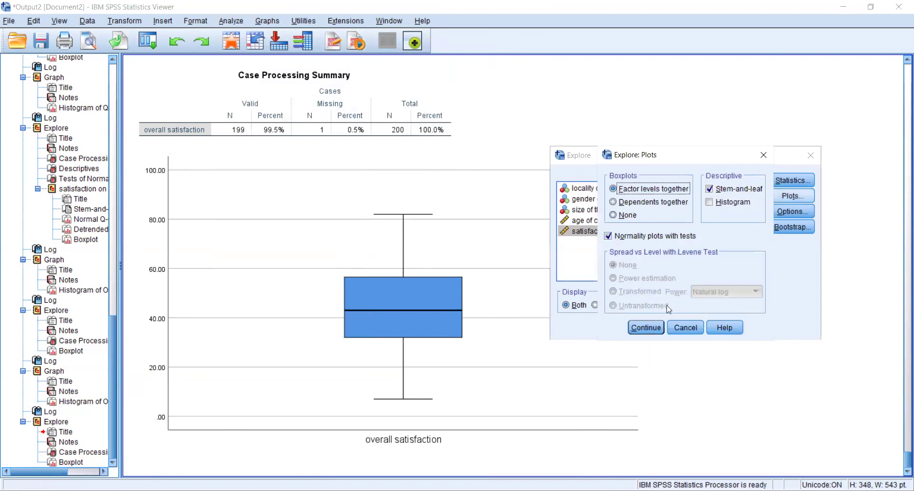
click(650, 327)
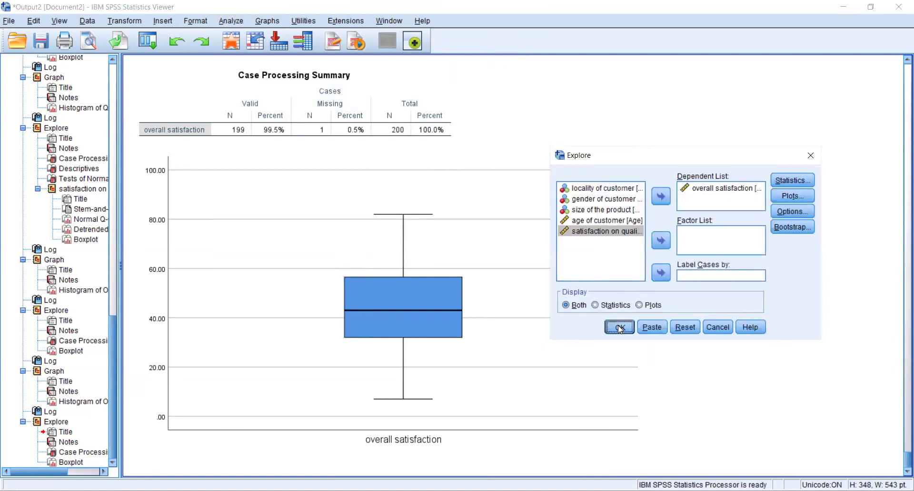
click(620, 327)
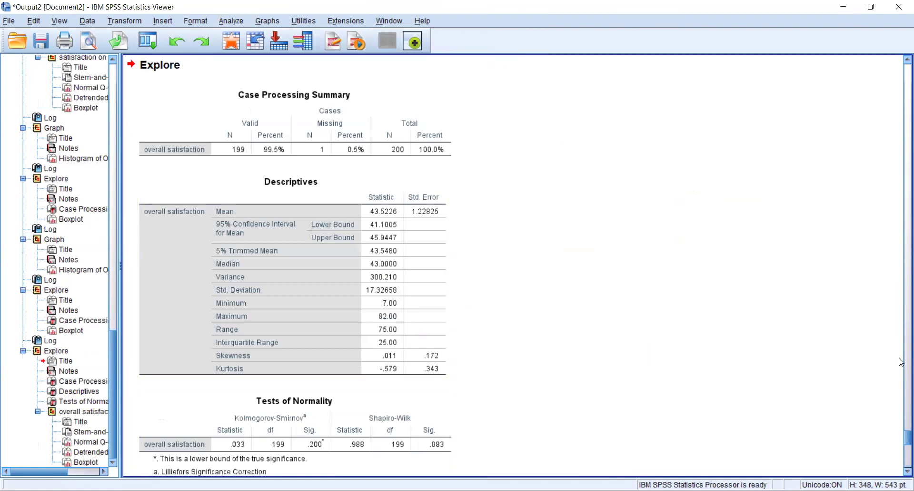
scroll(451, 164, down, 5)
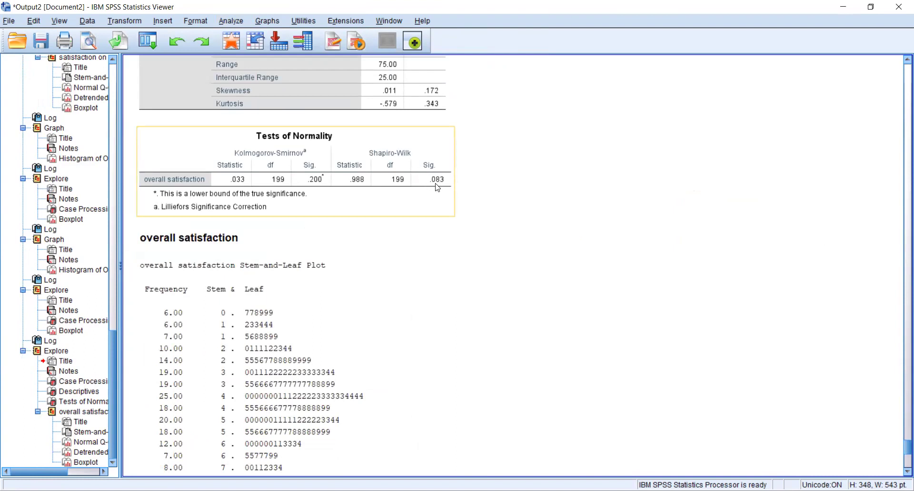
Examine the Shapiro-Wilk significance for overall satisfaction in the Tests of Normality table.
click(619, 274)
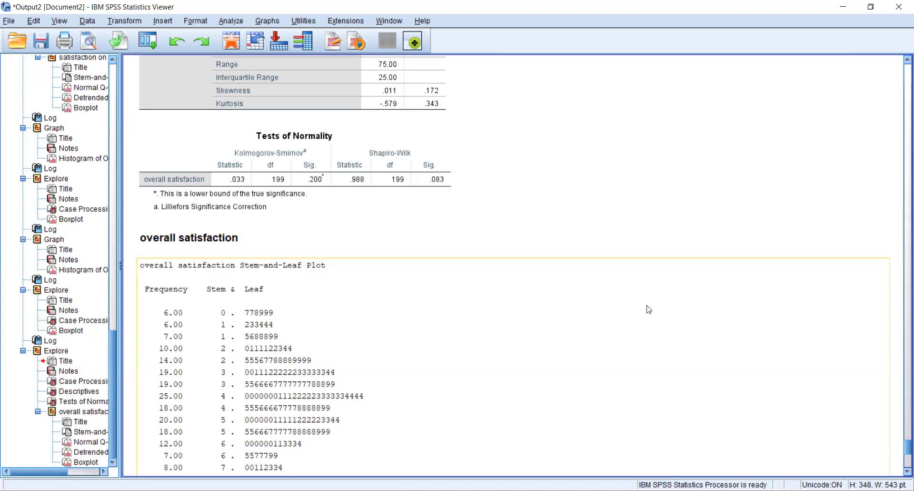
drag(437, 209, 443, 183)
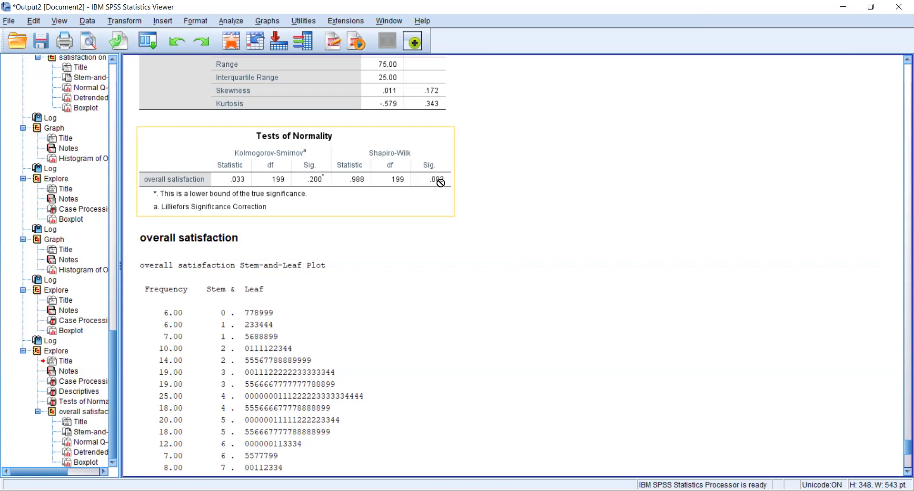
click(493, 370)
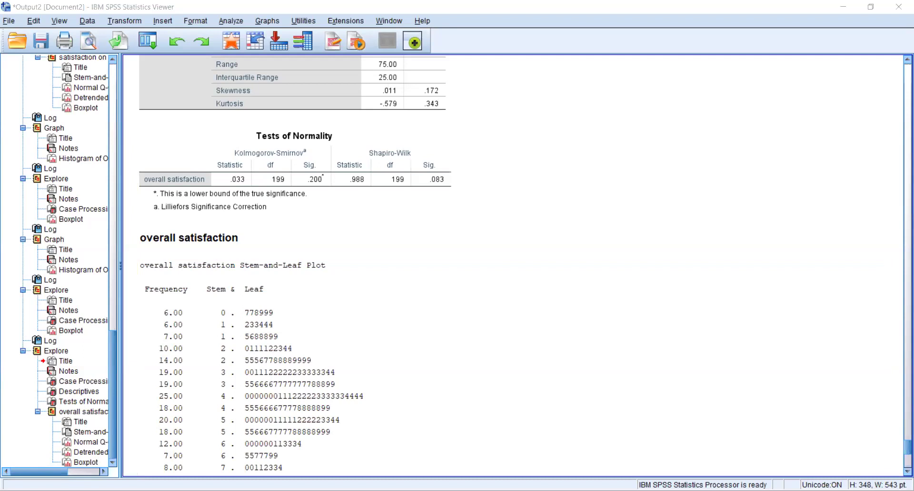
Switch to the Word notes in Document1 and delete "(significance)" from the "P value > alfa" decision rule.
key(alt+Tab)
scroll(901, 265, up, 7)
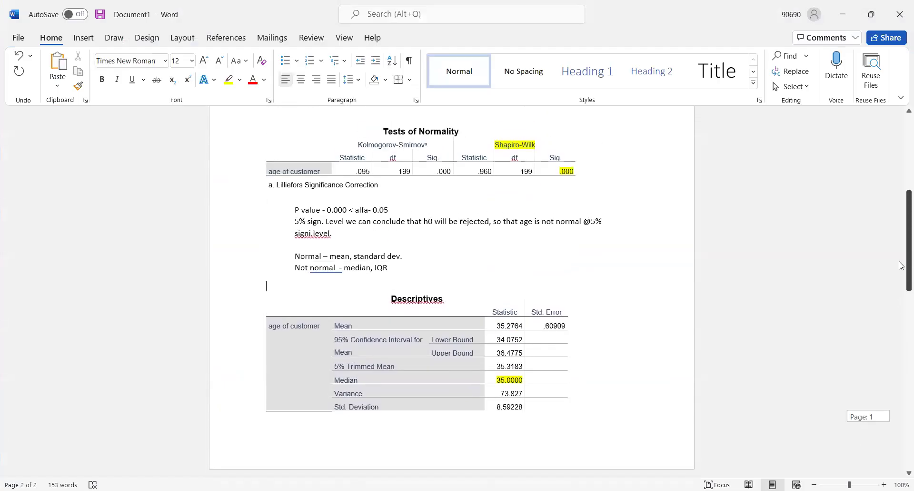
scroll(318, 213, up, 3)
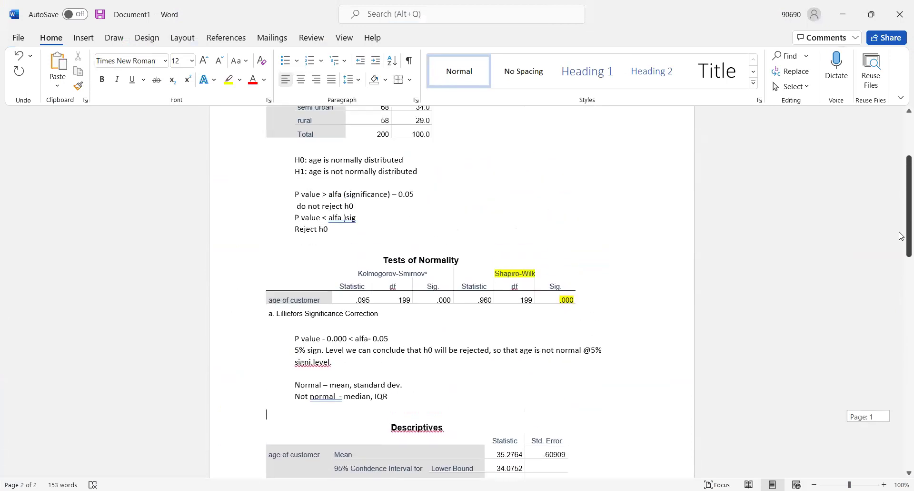
click(388, 200)
key(BackSpace)
key(BackSpace)
key(BackSpace)
key(BackSpace)
key(BackSpace)
key(BackSpace)
key(BackSpace)
key(BackSpace)
key(BackSpace)
key(BackSpace)
key(BackSpace)
key(BackSpace)
key(BackSpace)
key(BackSpace)
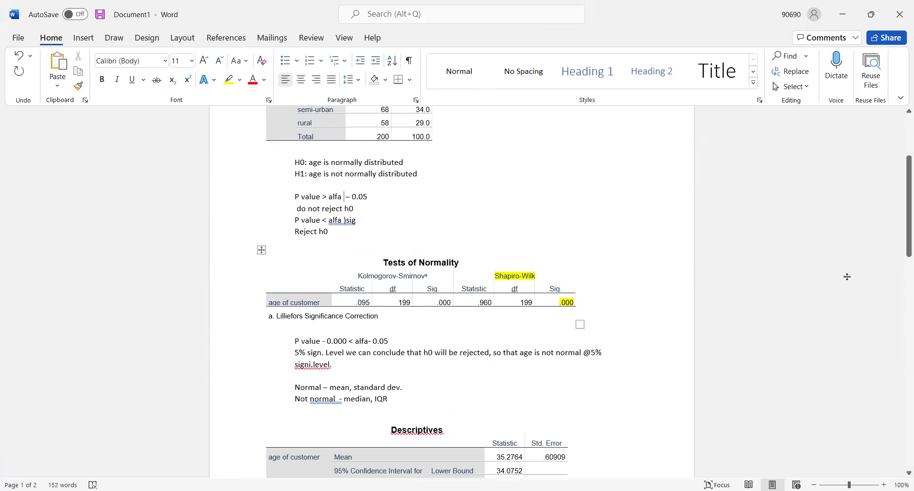
drag(906, 215, 907, 235)
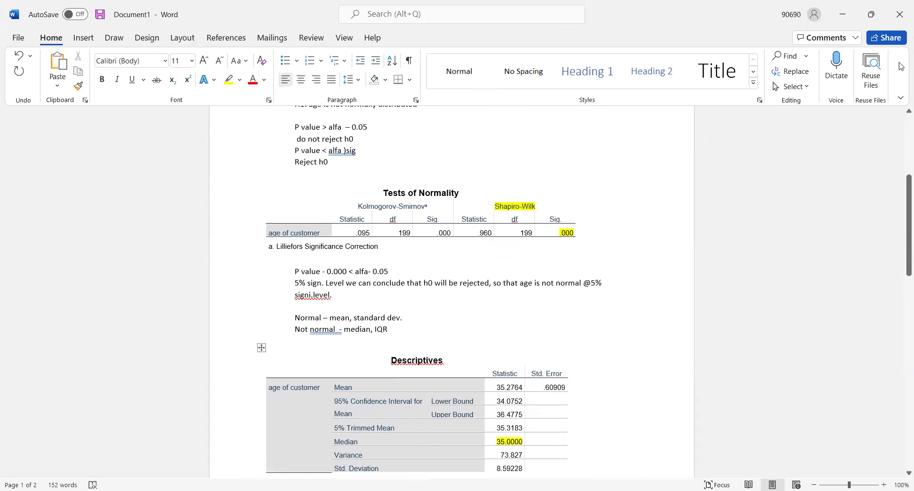
Return to the SPSS output and examine the Descriptives table for overall satisfaction.
key(alt+Tab)
scroll(902, 65, up, 3)
scroll(351, 202, up, 8)
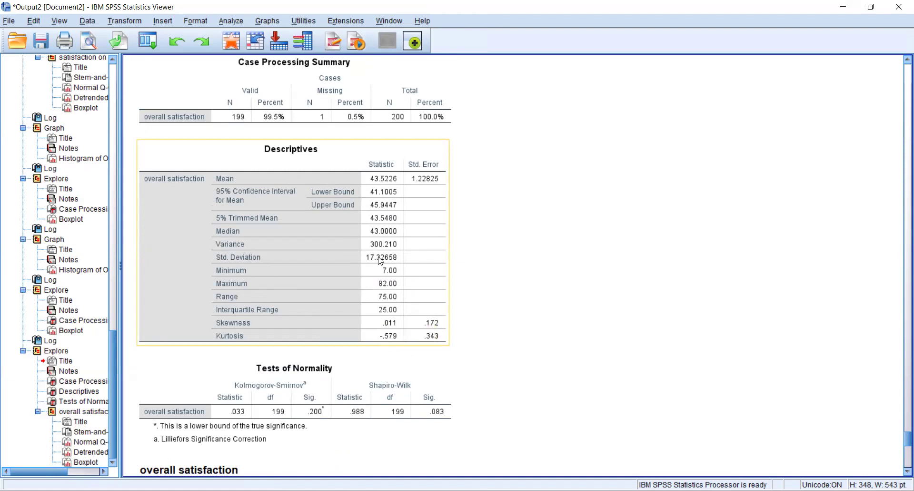
click(428, 347)
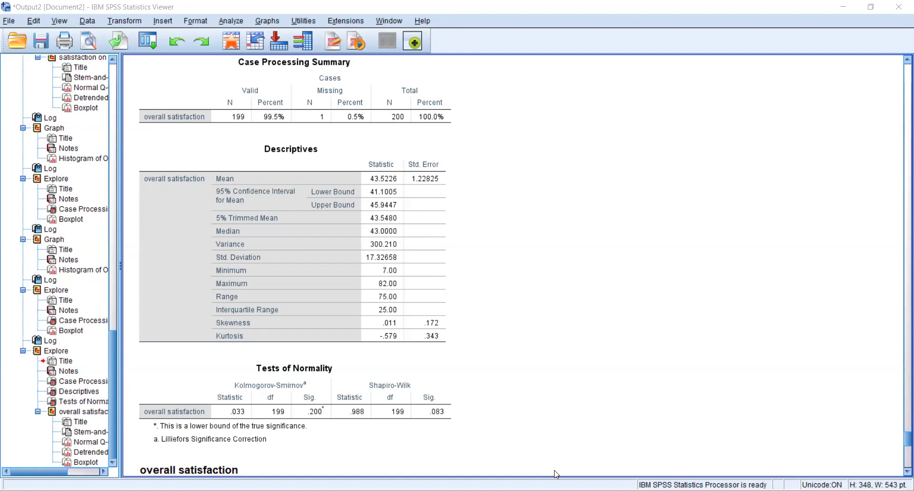
Read the required tasks in the MAR4320-2018 (1) Word document and check the variable definitions in the SPSS Data Editor.
key(alt+Tab)
drag(902, 328, 902, 387)
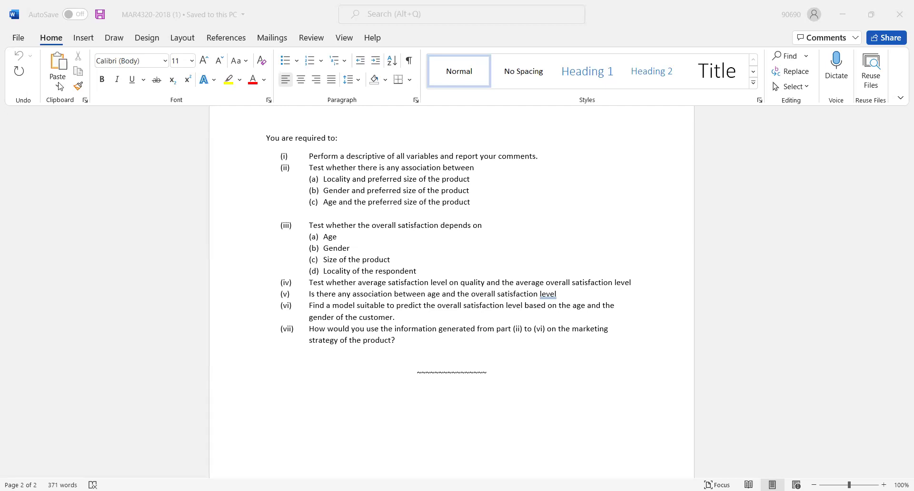
key(alt+Tab)
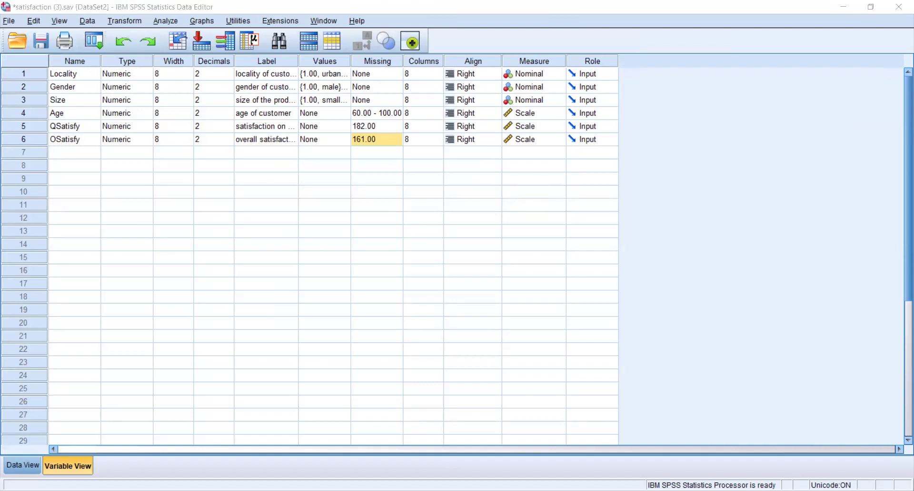
click(525, 296)
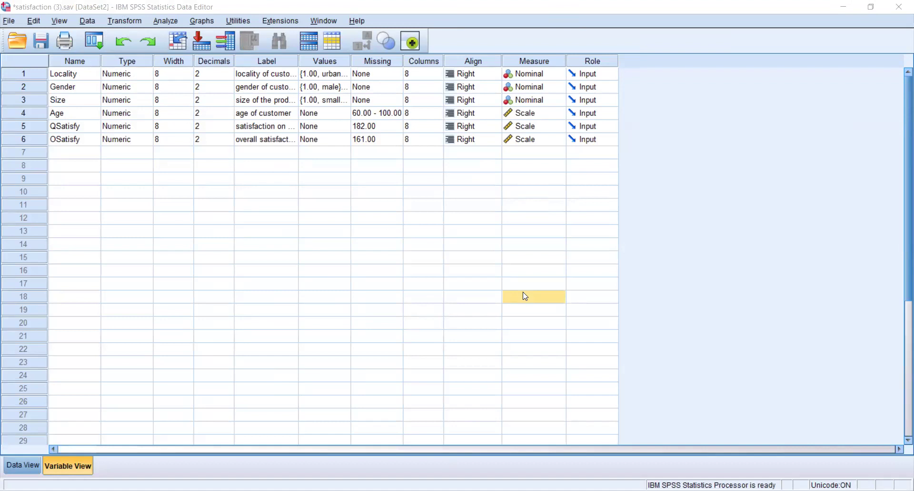
In the Document1 Word notes, write "H0 : There is no any association between qualitative variable 1 and qualitative 2" below the Descriptives table.
key(alt+Tab)
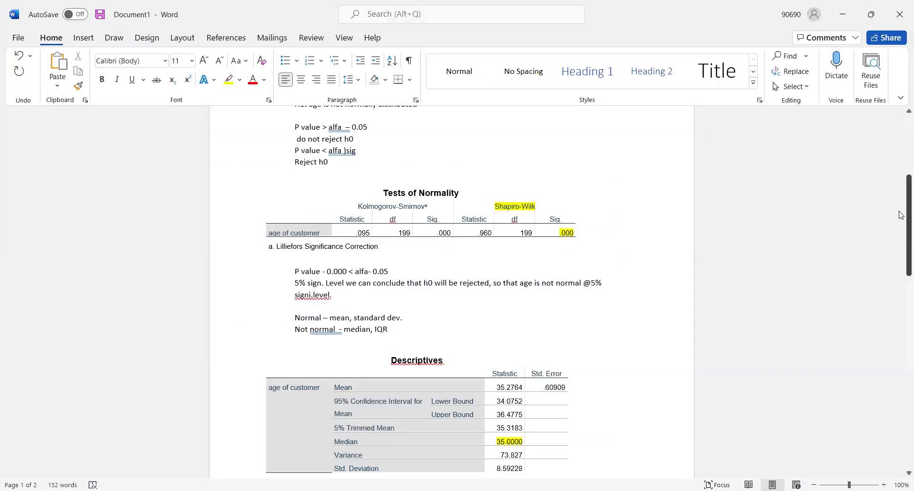
drag(902, 215, 900, 368)
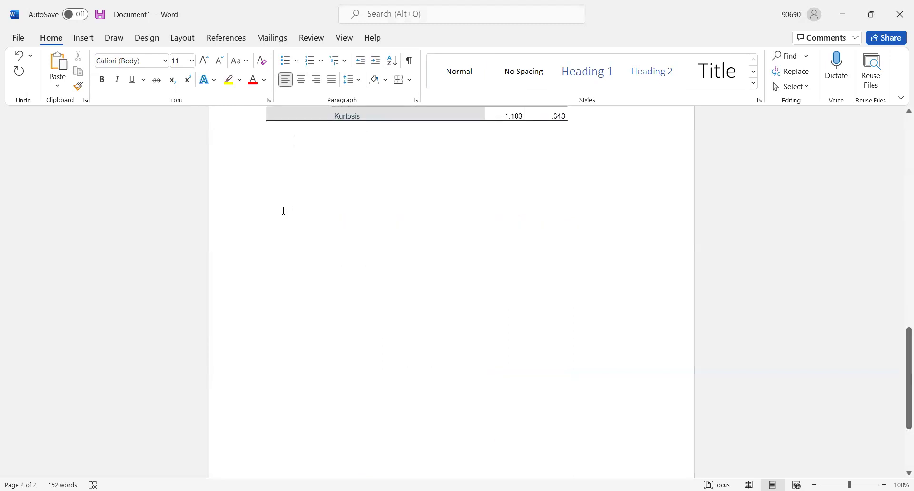
key(Return)
key(Return)
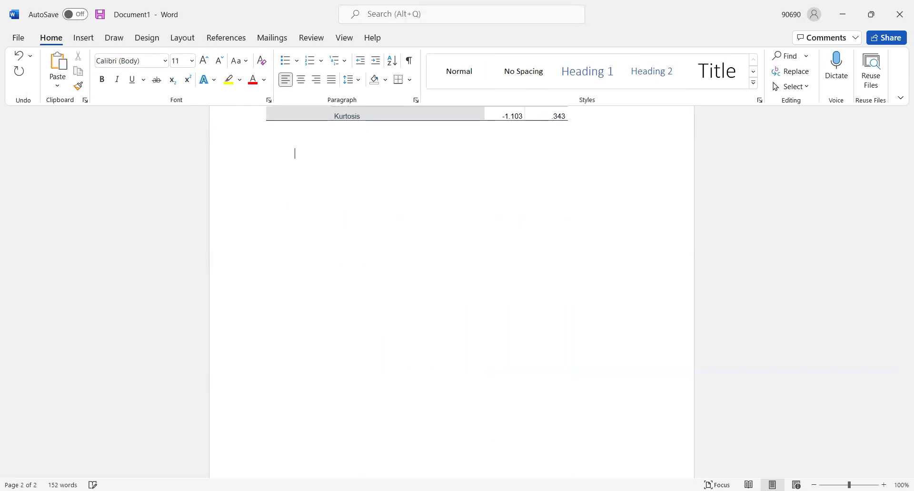
text(H0 : THERE)
key(BackSpace)
key(BackSpace)
key(BackSpace)
key(BackSpace)
text(here is no any associa)
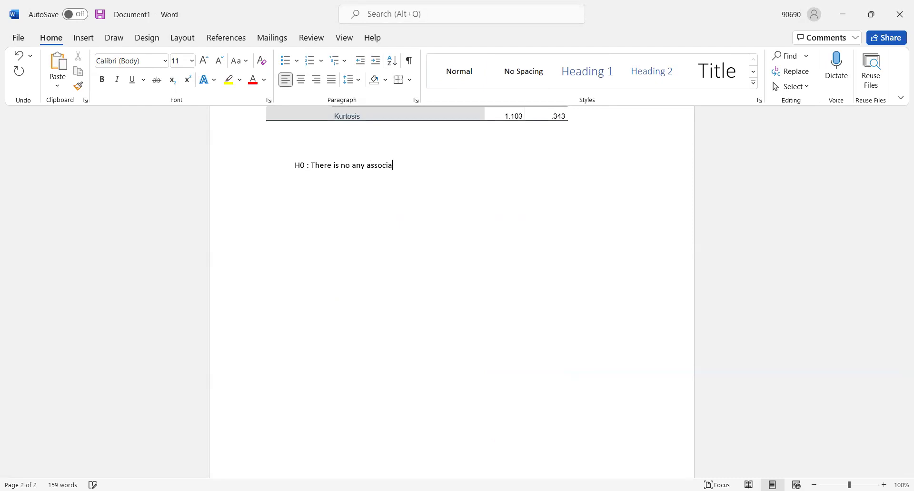
text(tion between )
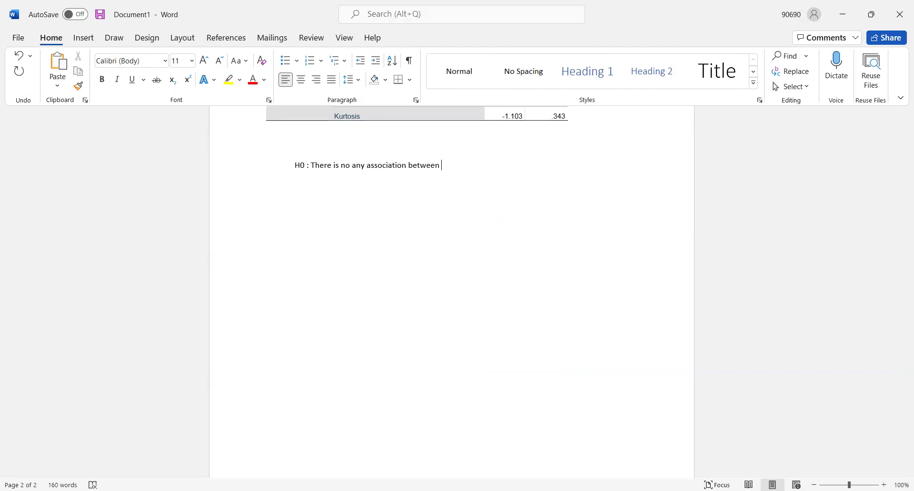
text(qualitati)
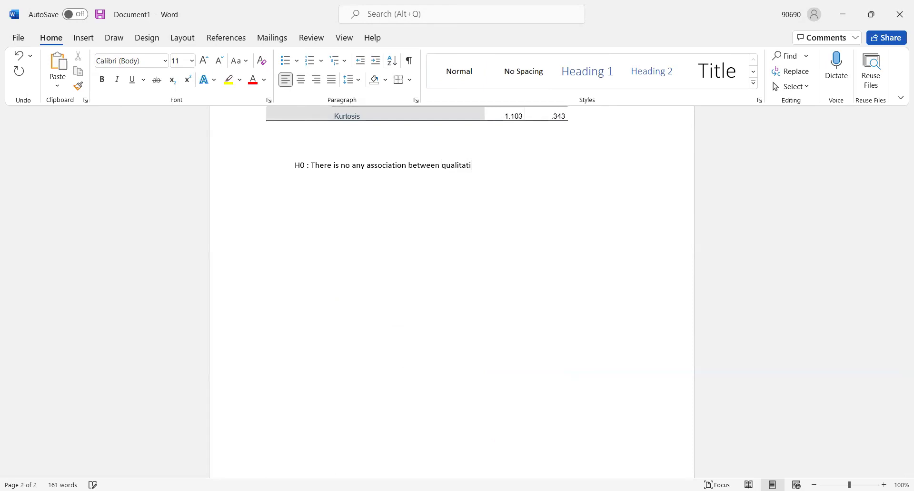
text(ve variable 1 )
text(and qualita)
text(tive )
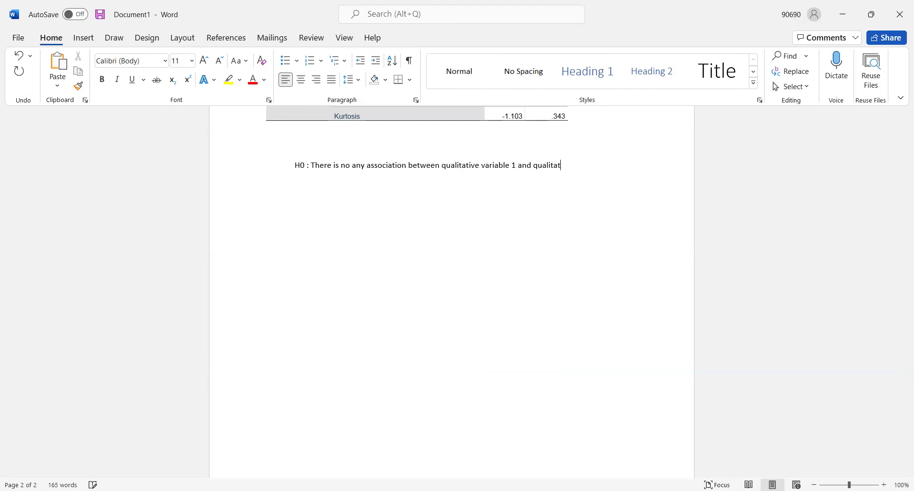
text(2)
key(Return)
Add an "H1:" line below H0 and fill it with a copy of the H0 statement.
text(H)
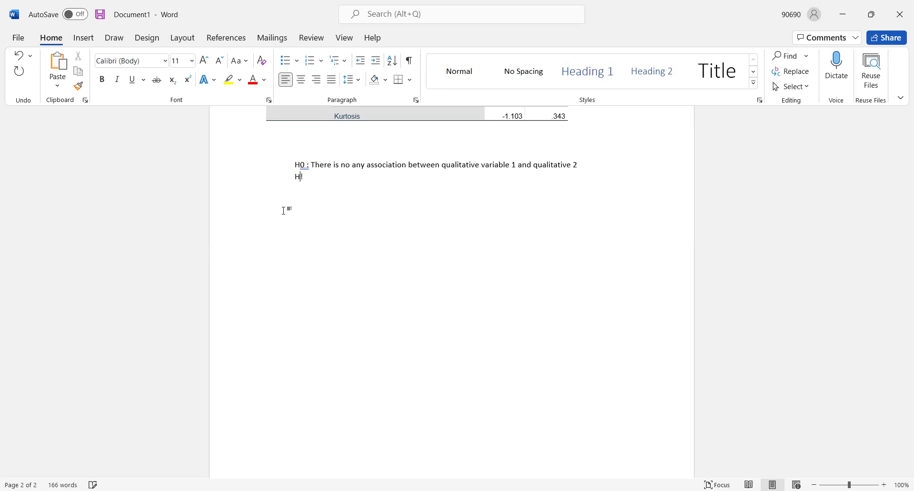
text(1:)
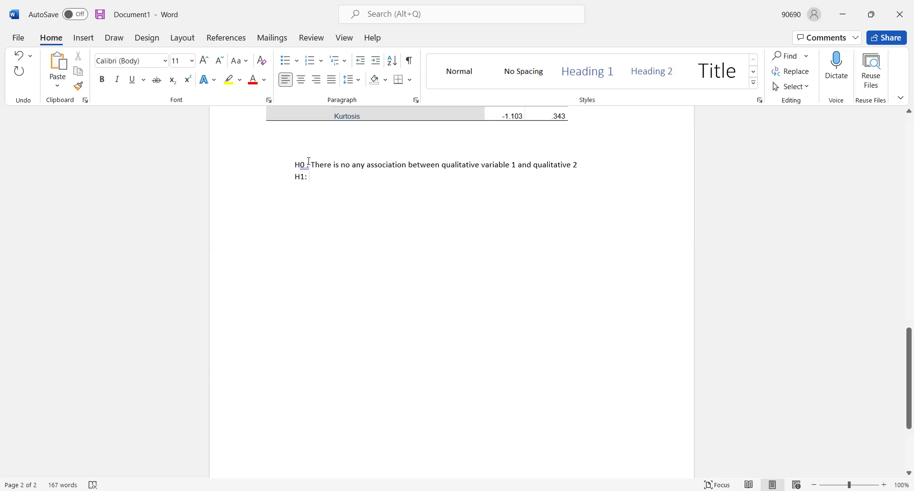
drag(311, 164, 576, 171)
right_click(572, 172)
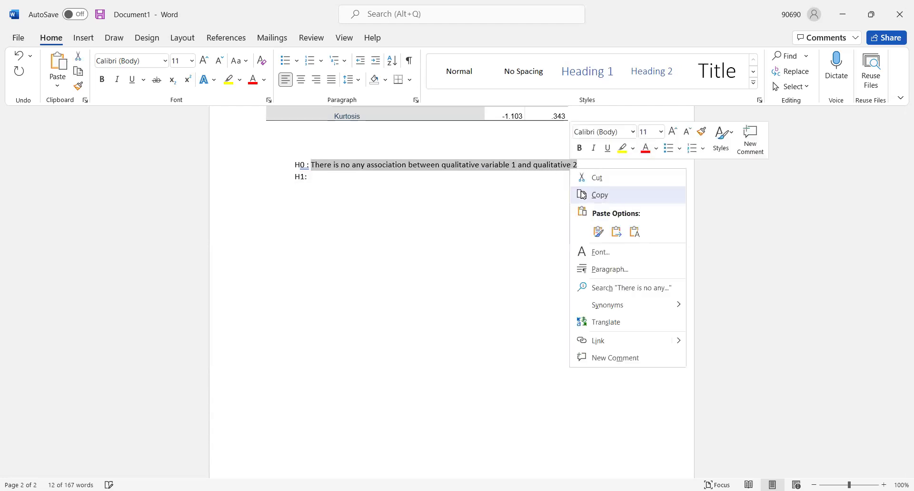
click(584, 195)
click(328, 177)
right_click(327, 178)
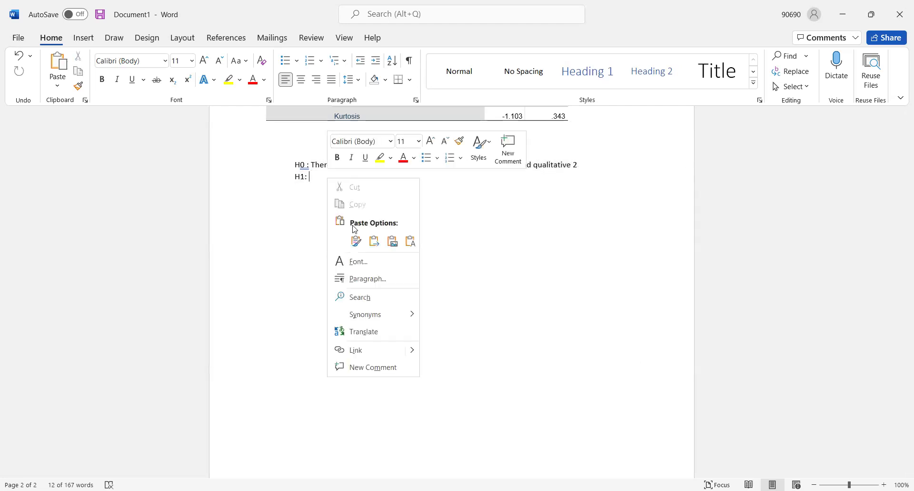
click(357, 242)
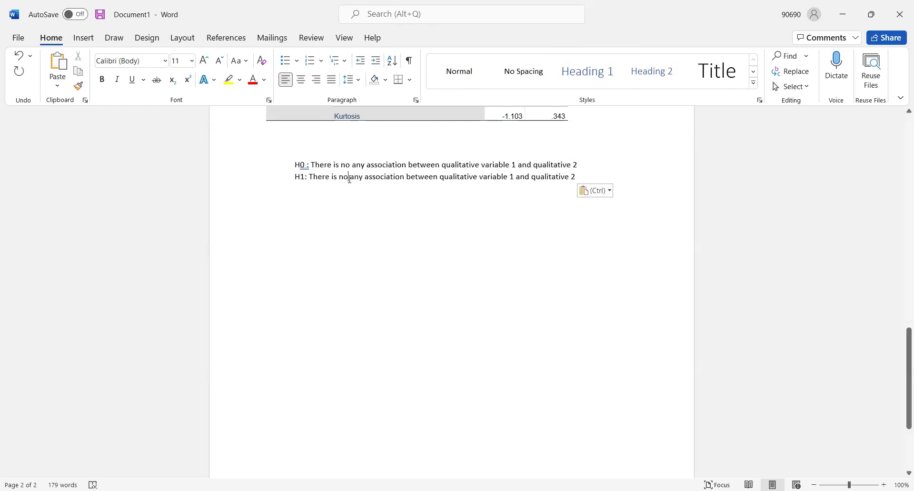
Reword the H1 statement to begin "There is an association between".
click(359, 178)
key(Delete)
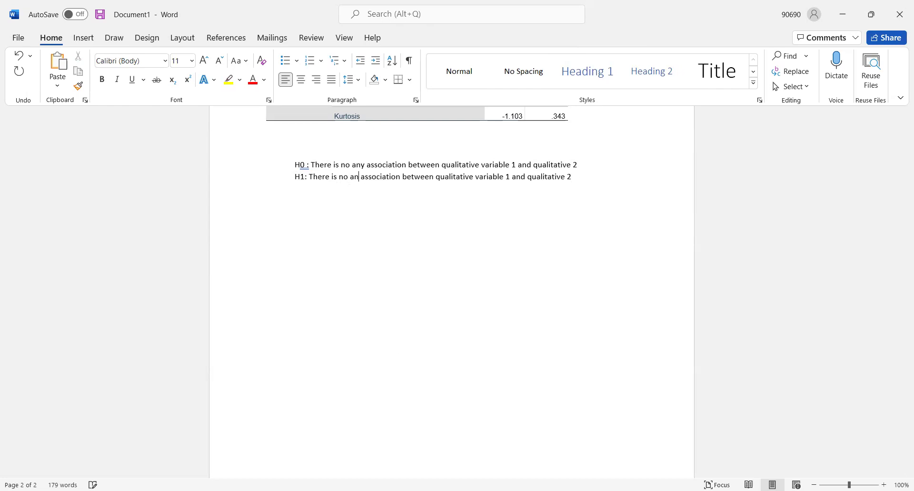
click(348, 181)
key(BackSpace)
key(BackSpace)
key(BackSpace)
key(BackSpace)
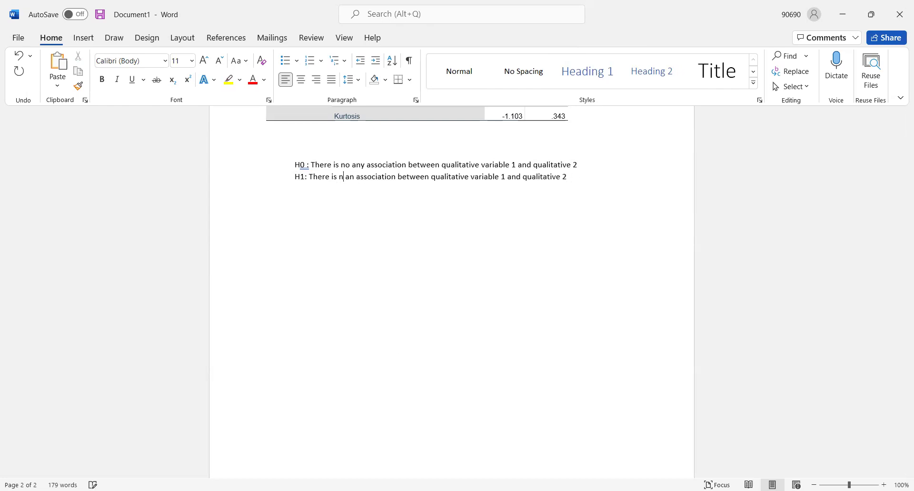
text(s)
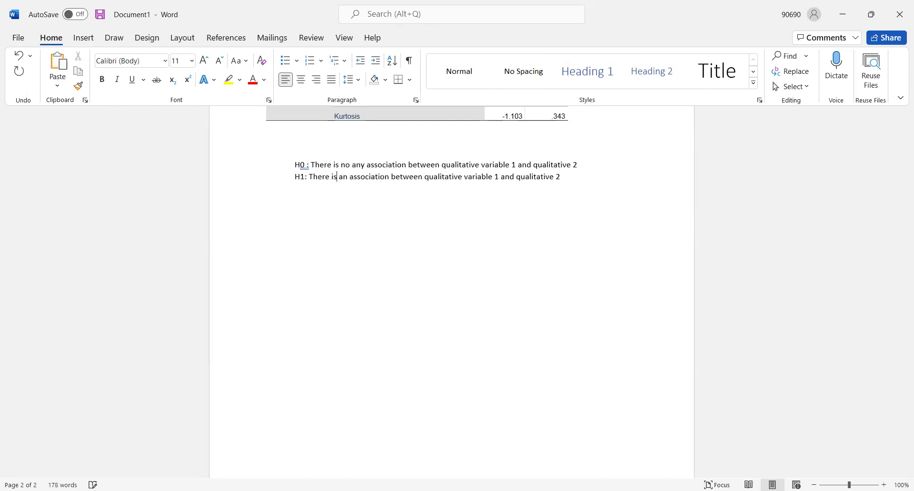
click(425, 219)
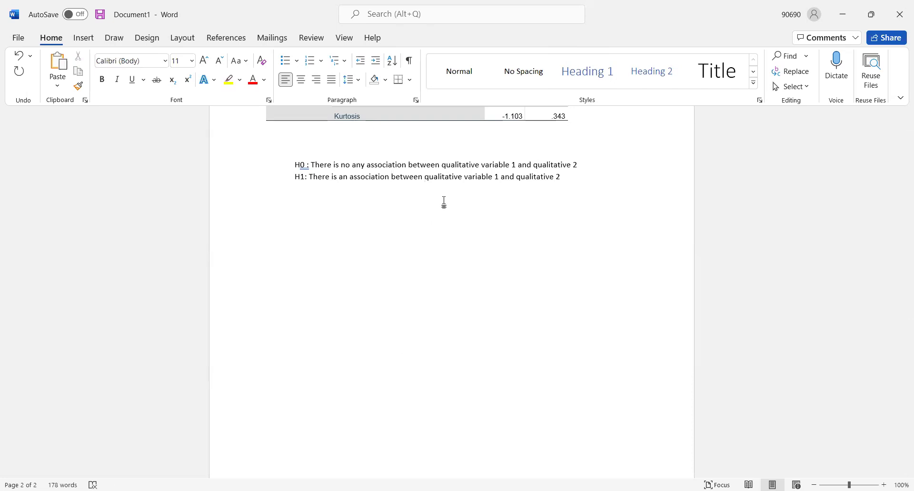
Replace "qualitative variable 1" with "locality" in the H0 statement.
click(519, 164)
key(BackSpace)
key(BackSpace)
key(BackSpace)
key(BackSpace)
key(BackSpace)
key(BackSpace)
key(BackSpace)
key(BackSpace)
key(BackSpace)
key(BackSpace)
key(BackSpace)
key(BackSpace)
key(BackSpace)
key(BackSpace)
key(BackSpace)
key(BackSpace)
key(BackSpace)
key(BackSpace)
key(BackSpace)
key(BackSpace)
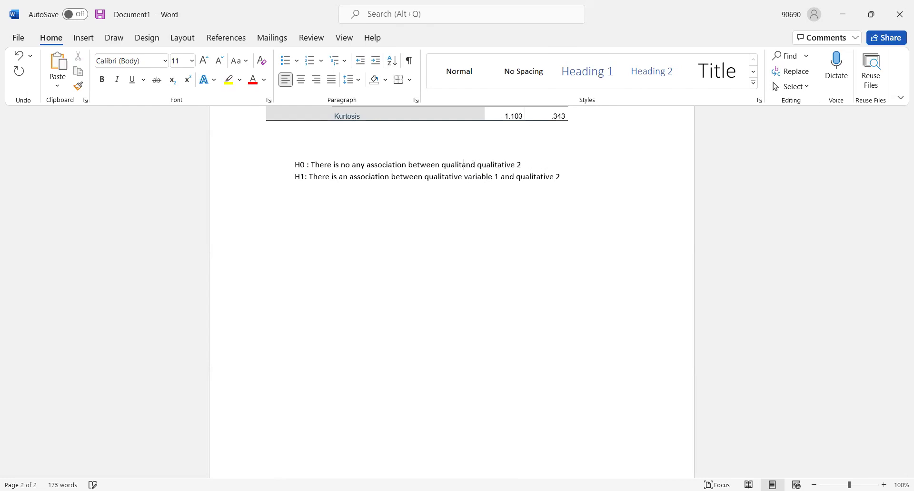
key(BackSpace)
key(BackSpace)
key(BackSpace)
text(loac)
key(BackSpace)
key(BackSpace)
text(cality)
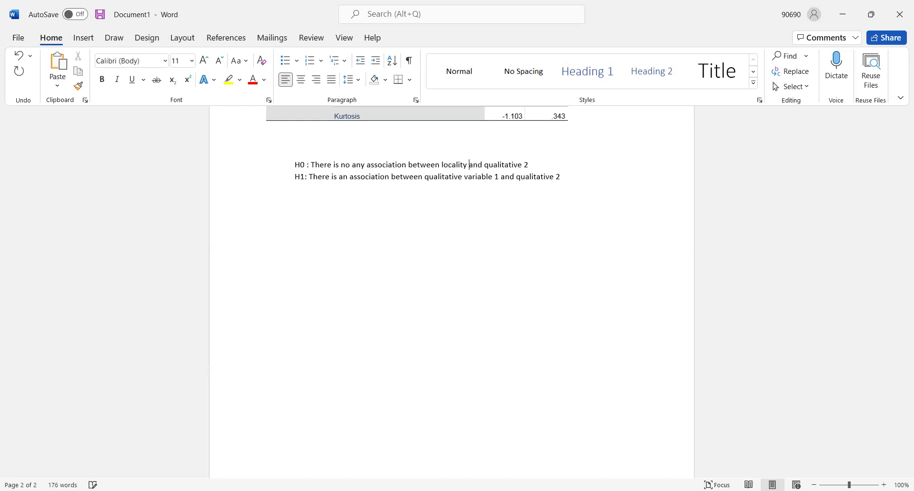
Replace "qualitative 2" with "preferred size" in the H0 statement.
click(537, 162)
key(BackSpace)
key(BackSpace)
key(BackSpace)
key(BackSpace)
key(BackSpace)
key(BackSpace)
key(BackSpace)
key(BackSpace)
key(BackSpace)
key(BackSpace)
key(BackSpace)
key(BackSpace)
key(BackSpace)
text(preferred size)
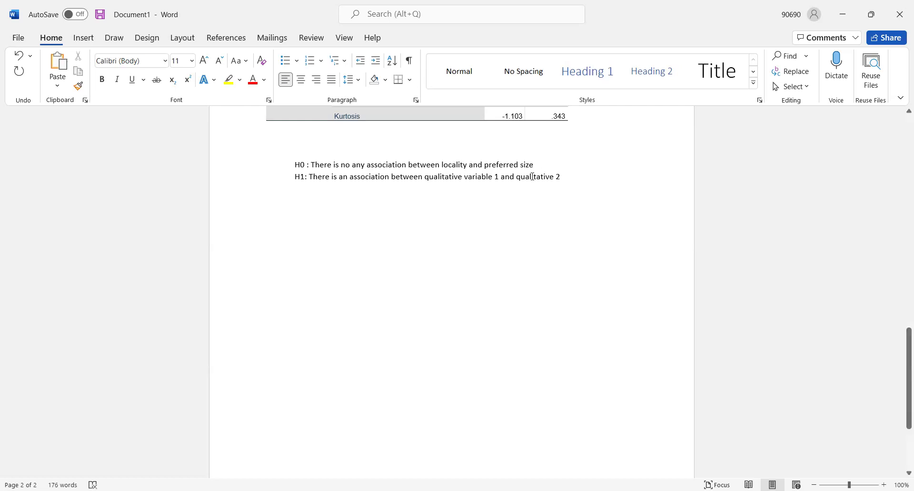
Replace "qualitative variable 1" with "locality" in the H1 statement.
click(499, 176)
key(BackSpace)
key(BackSpace)
key(BackSpace)
key(BackSpace)
key(BackSpace)
key(BackSpace)
key(BackSpace)
key(BackSpace)
key(BackSpace)
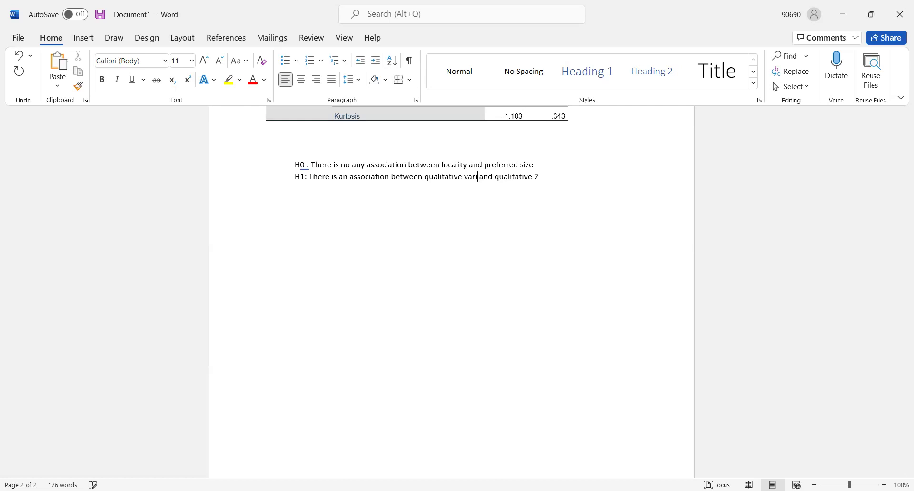
key(BackSpace)
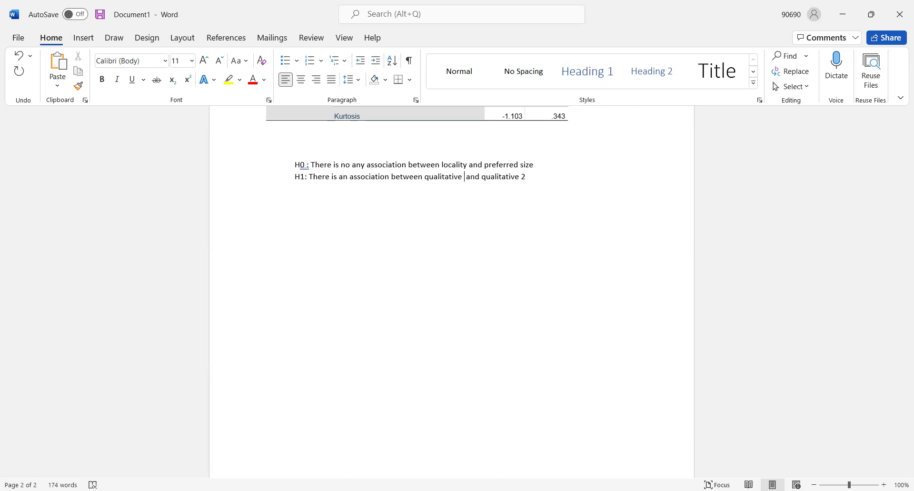
key(BackSpace)
key(BackSpace)
key(BackSpace)
key(BackSpace)
key(BackSpace)
key(BackSpace)
key(BackSpace)
key(BackSpace)
key(BackSpace)
key(BackSpace)
key(BackSpace)
key(BackSpace)
text(locality)
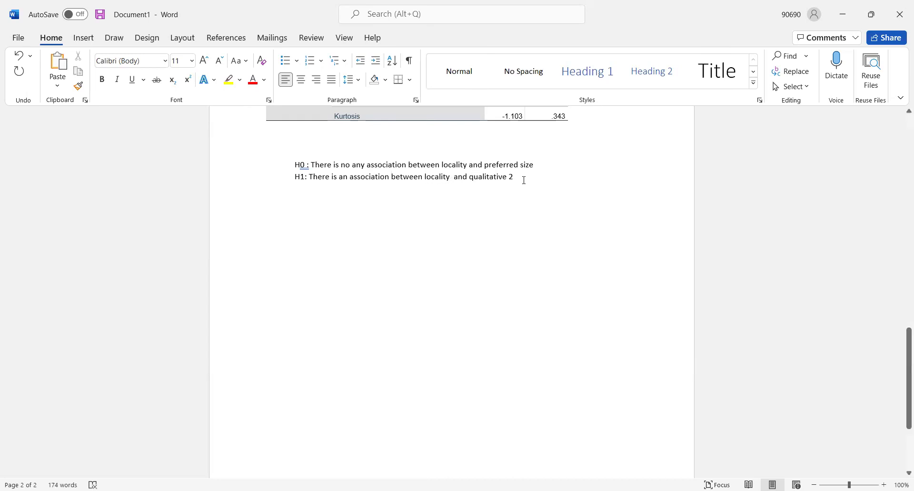
Replace "qualitative 2" with "preferred size" in the H1 statement.
key(BackSpace)
key(BackSpace)
key(BackSpace)
key(BackSpace)
key(BackSpace)
key(BackSpace)
key(BackSpace)
key(BackSpace)
key(BackSpace)
key(BackSpace)
key(BackSpace)
key(BackSpace)
key(BackSpace)
text(preferred size)
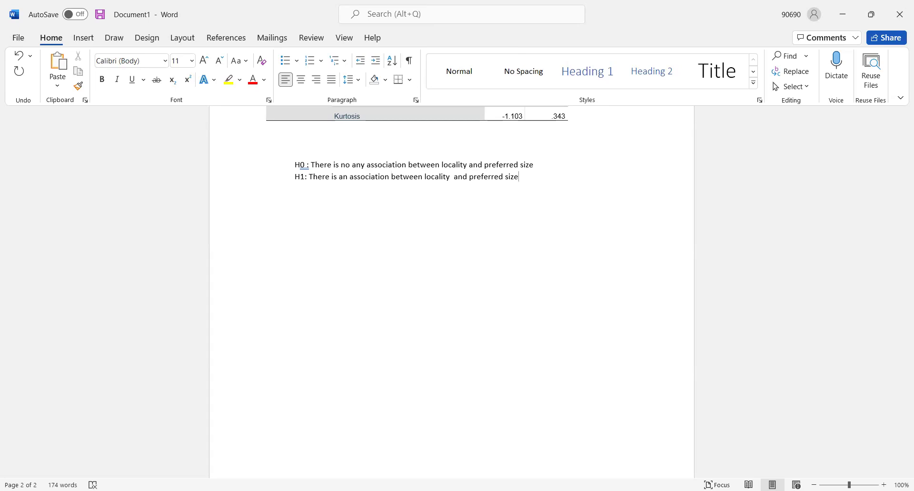
Below the hypotheses, add the decision rule "If p value > signifincance *(alfa) =0.05 , h0 is not rejected".
click(297, 202)
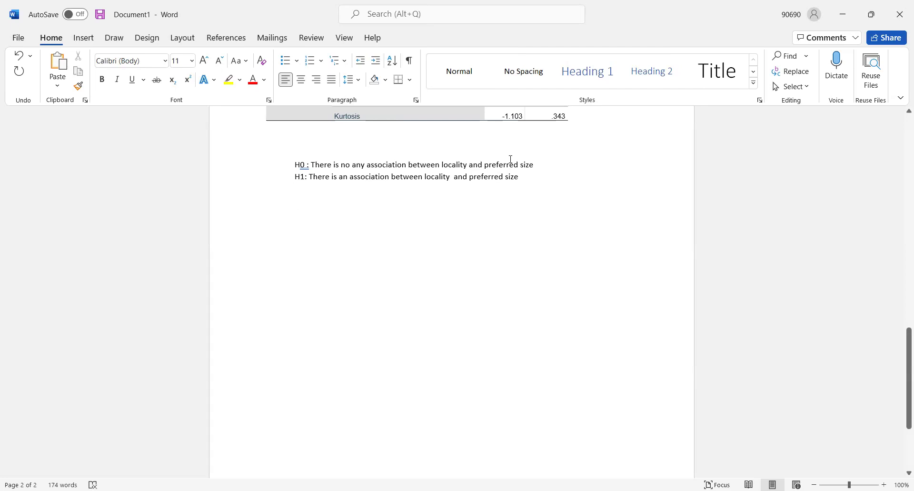
key(Return)
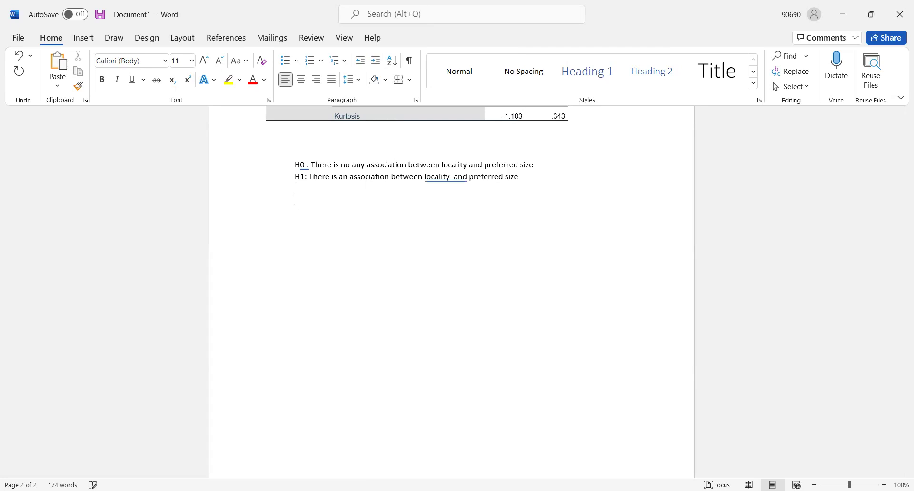
text(if p vl)
key(BackSpace)
text(ale)
key(BackSpace)
key(BackSpace)
text(lue)
text( ,)
key(BackSpace)
text(> signifincance *(al)
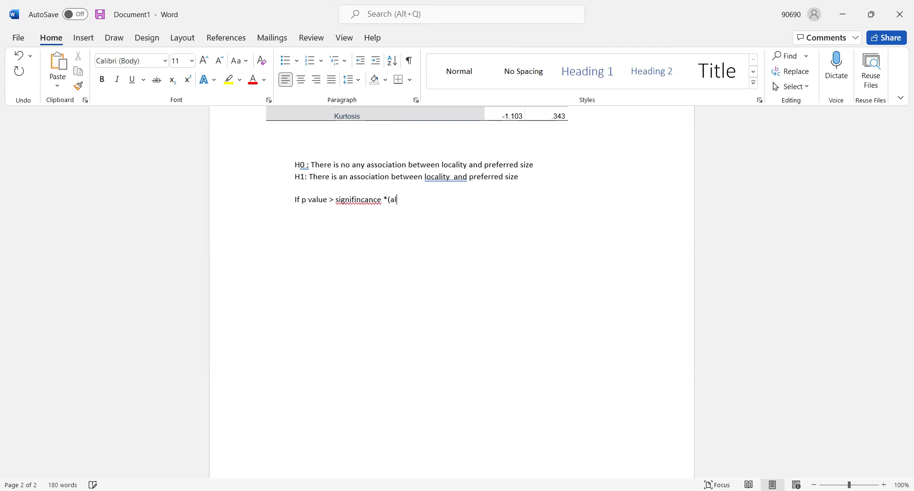
text(fa)
text() -)
key(BackSpace)
key(BackSpace)
text(=0.05 , h0 is not rejected)
key(Return)
Add a second decision rule reading "If p value < sign.(alfa)=0.05, h0 is rejected".
text(If )
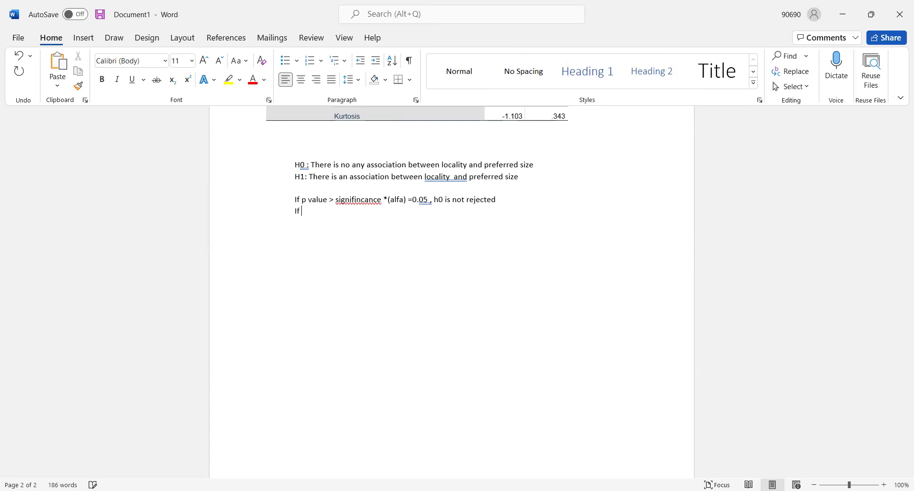
text(p valu)
text(e < sign.(alfa)=0.05)
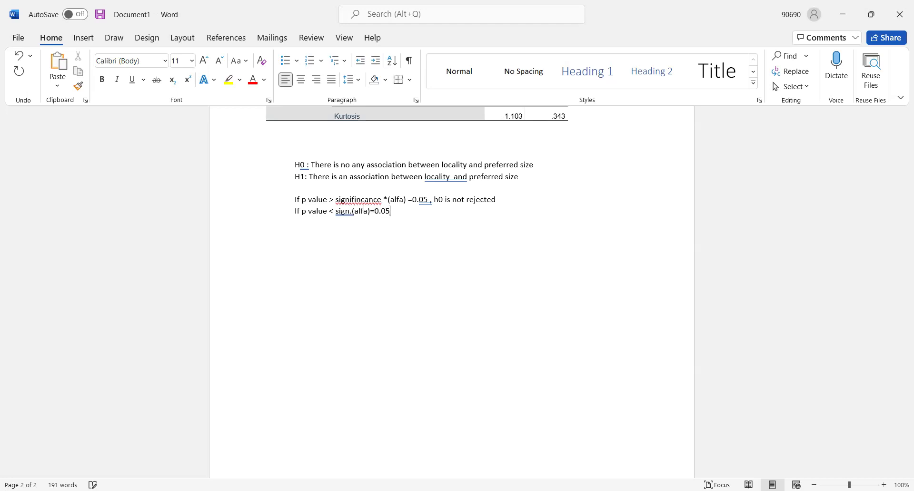
text(, h0 is rejected)
key(Return)
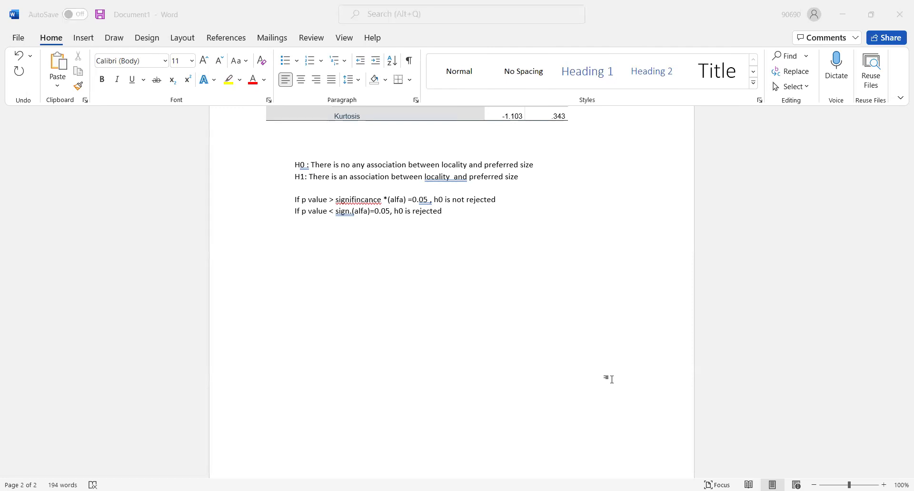
Switch from the Word document to the SPSS Data Editor with the satisfaction data.
key(alt+Tab)
click(165, 21)
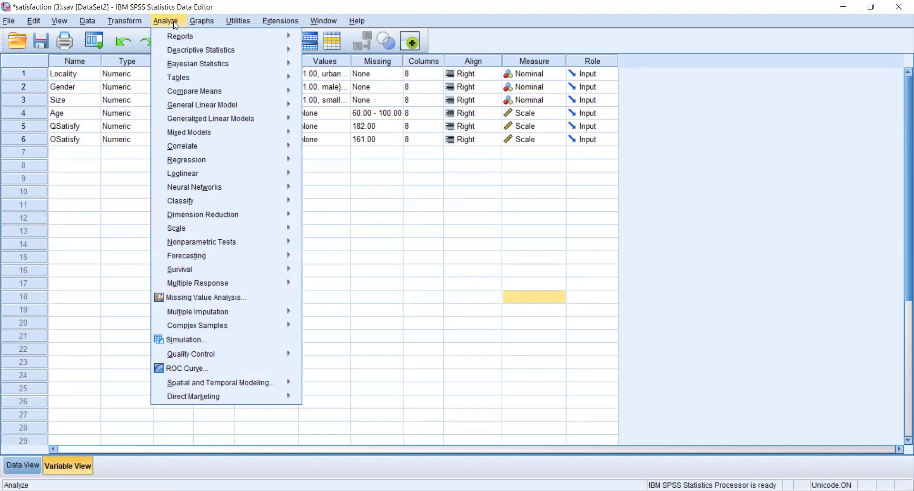
mouse_move(177, 50)
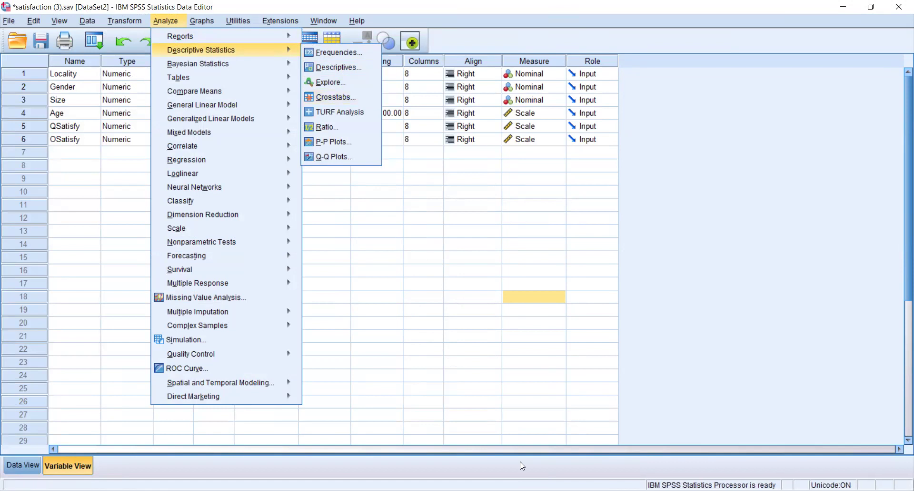
click(394, 353)
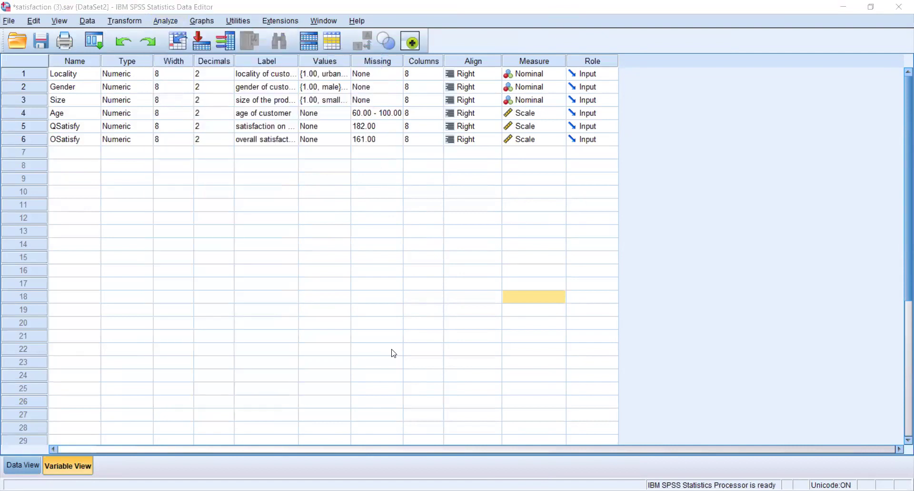
key(alt+Tab)
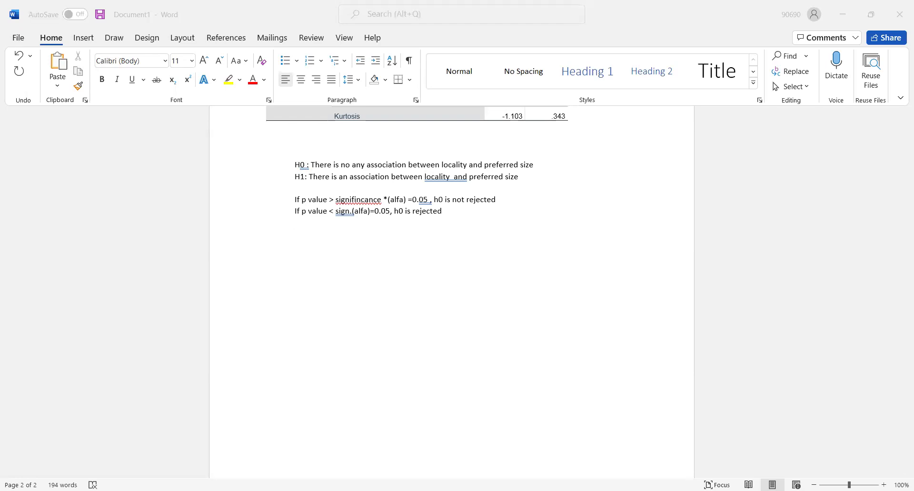
key(alt+Tab)
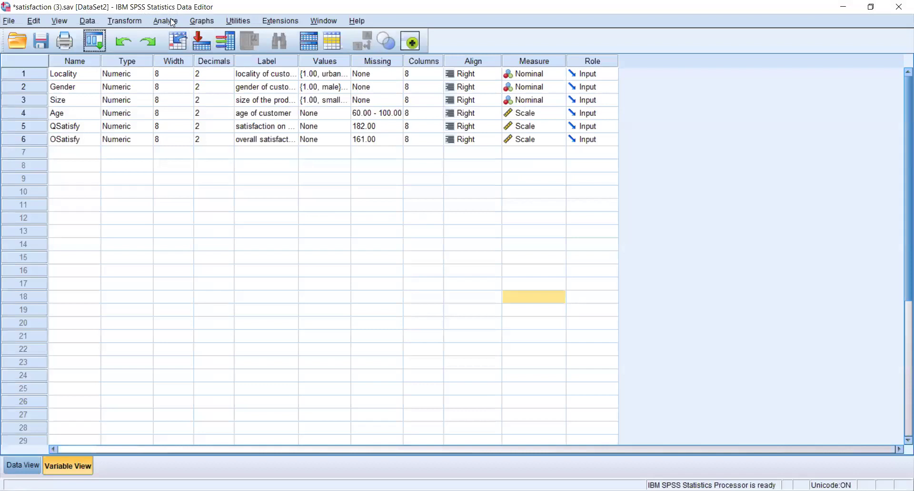
Start a Crosstabs analysis with locality of customer as the row variable and size of the product as the column variable.
click(172, 23)
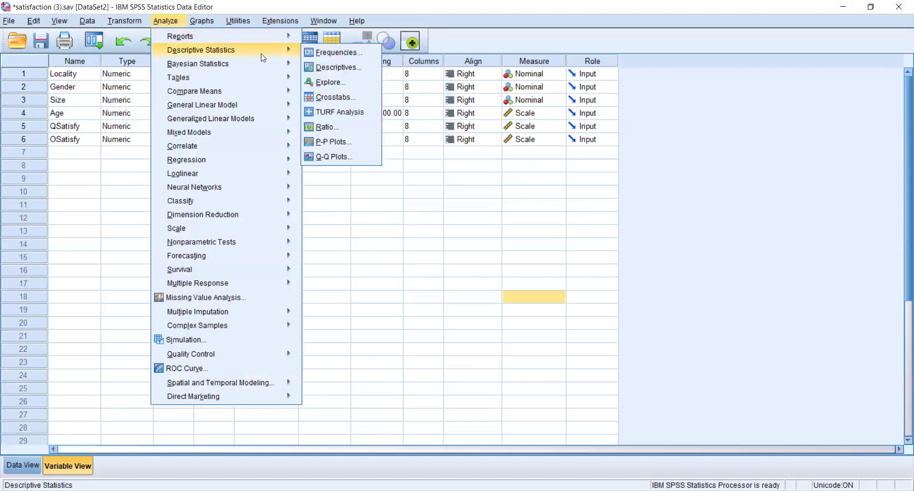
click(336, 97)
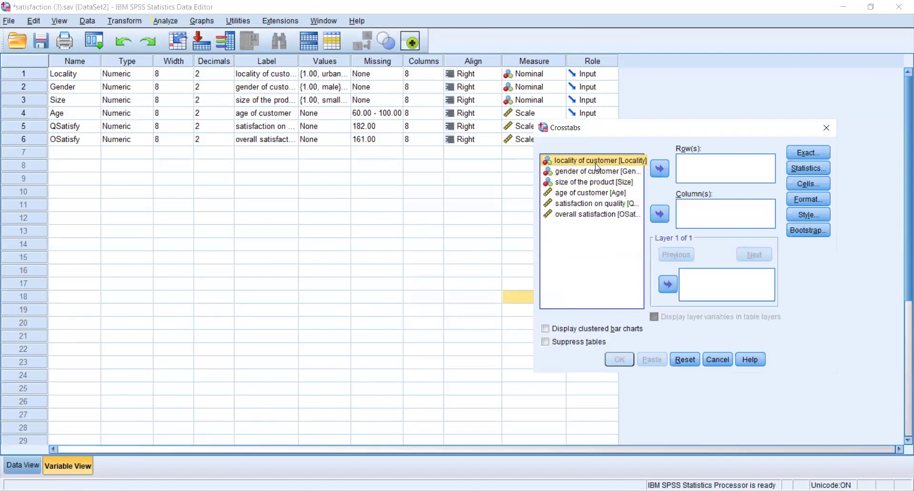
click(654, 168)
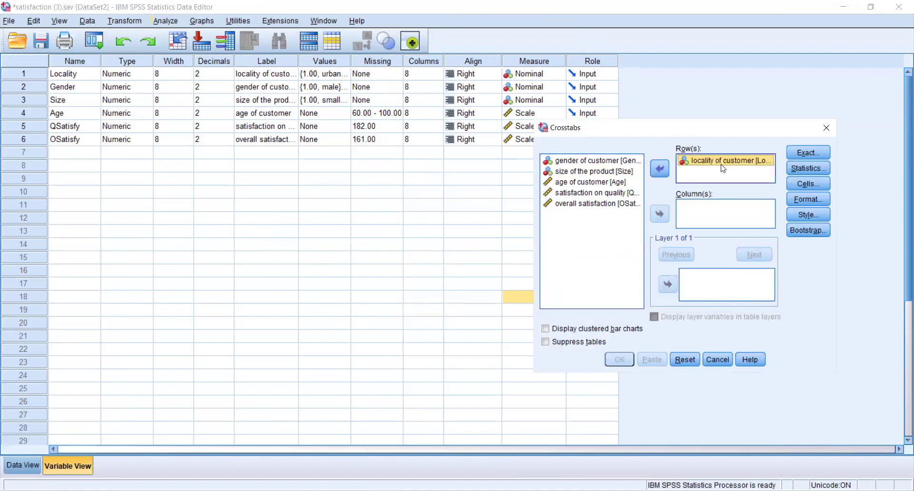
click(596, 171)
click(659, 214)
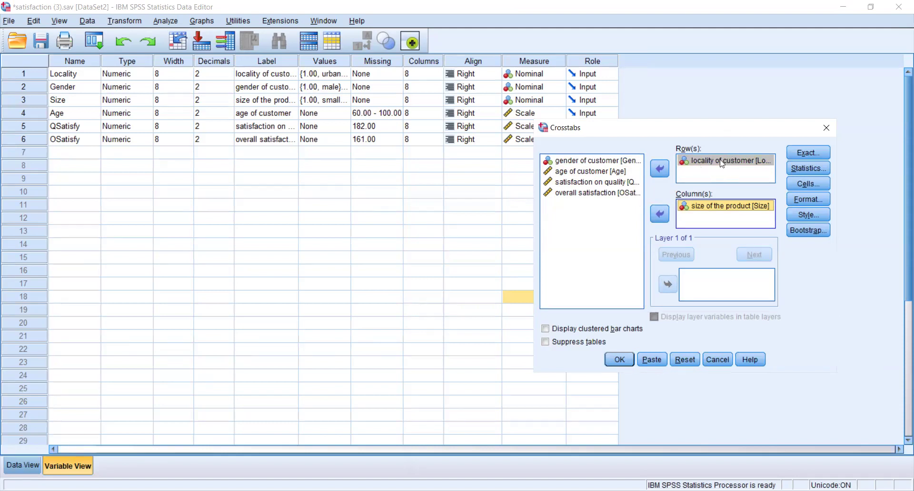
Add row percentages to the crosstab's cell display alongside the observed counts.
click(804, 172)
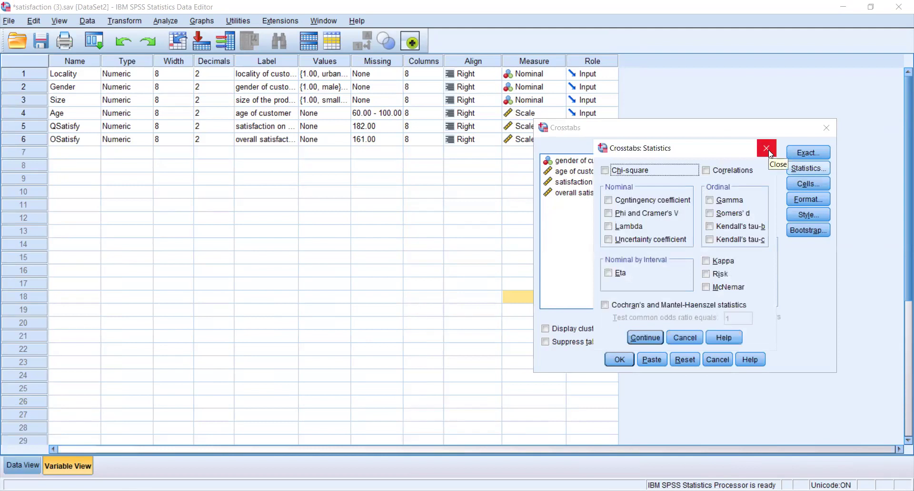
click(768, 149)
click(797, 184)
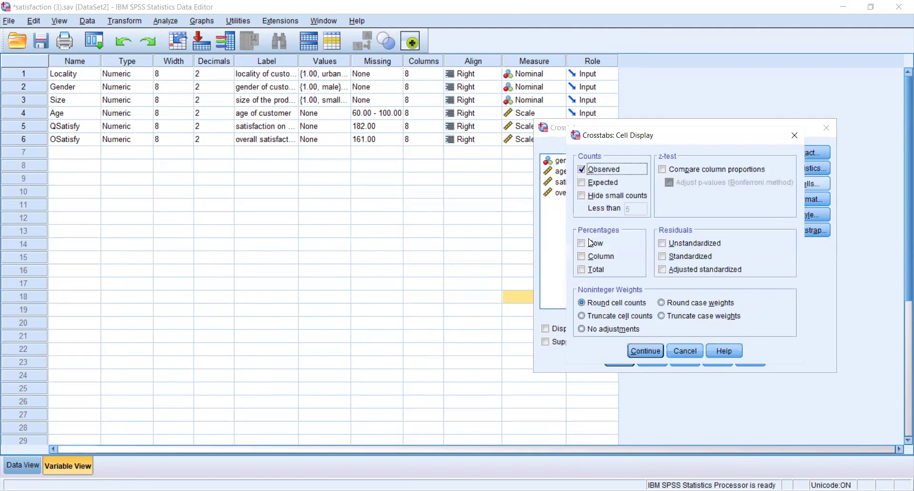
click(590, 243)
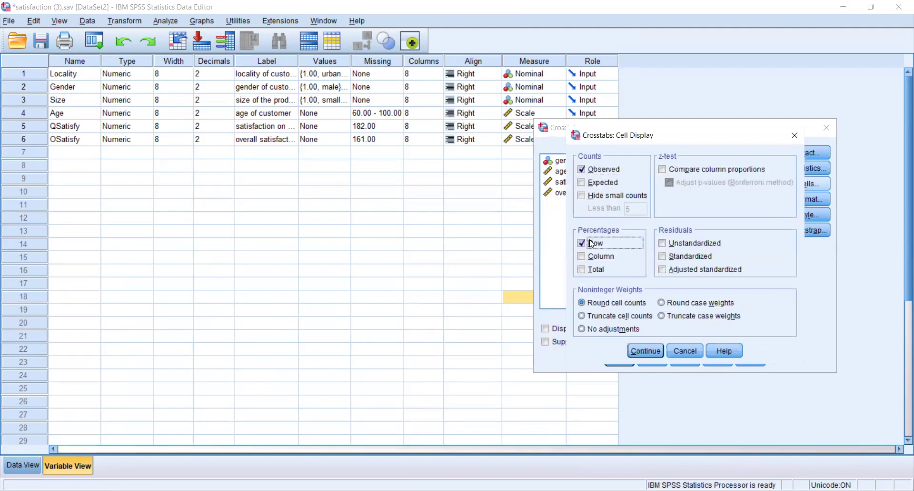
click(642, 351)
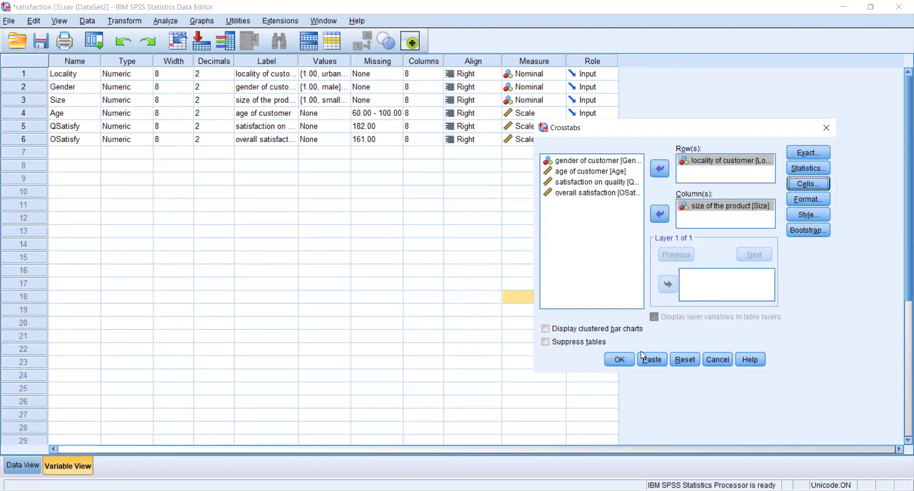
Request the chi-square statistic for the locality by size crosstab.
click(808, 168)
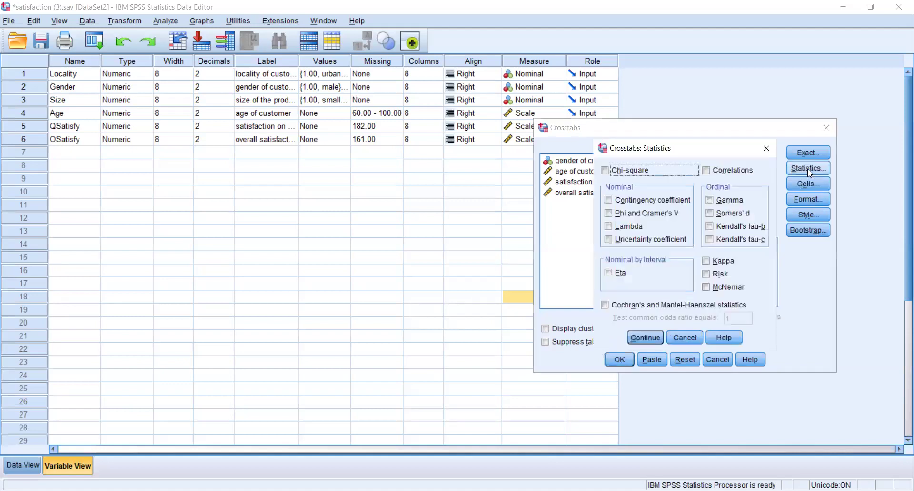
click(644, 172)
click(763, 149)
click(816, 184)
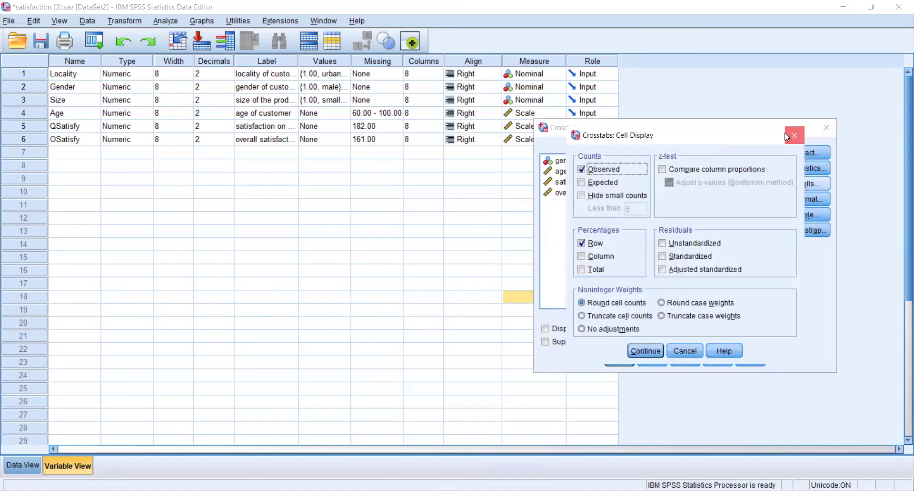
click(786, 137)
click(798, 166)
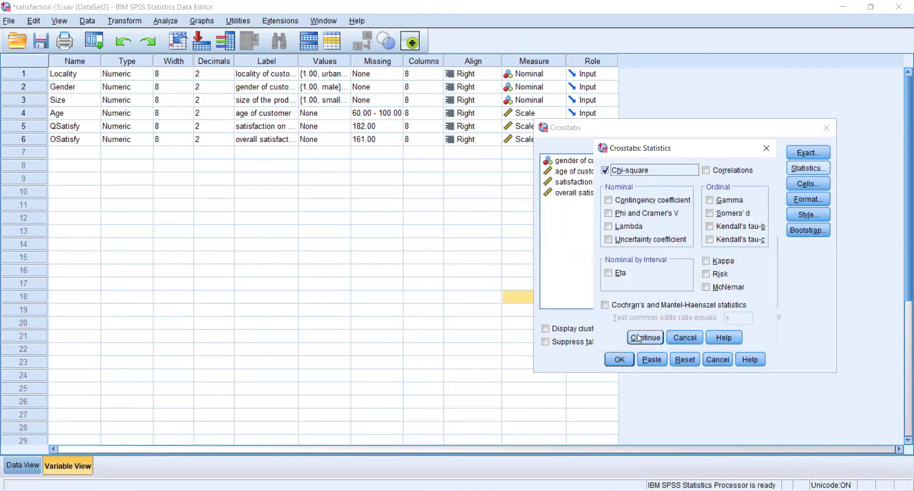
click(639, 336)
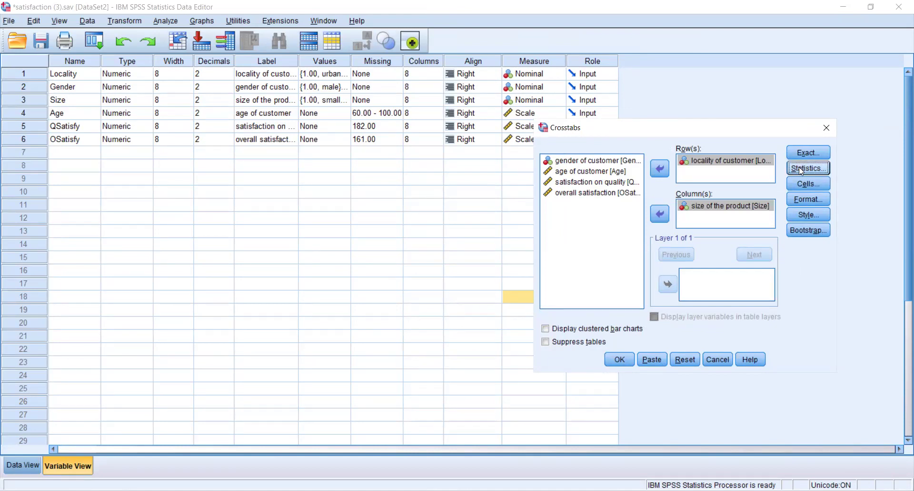
Turn on clustered bar charts for the crosstab, and dismiss the Crosstabs setup without running it.
click(589, 328)
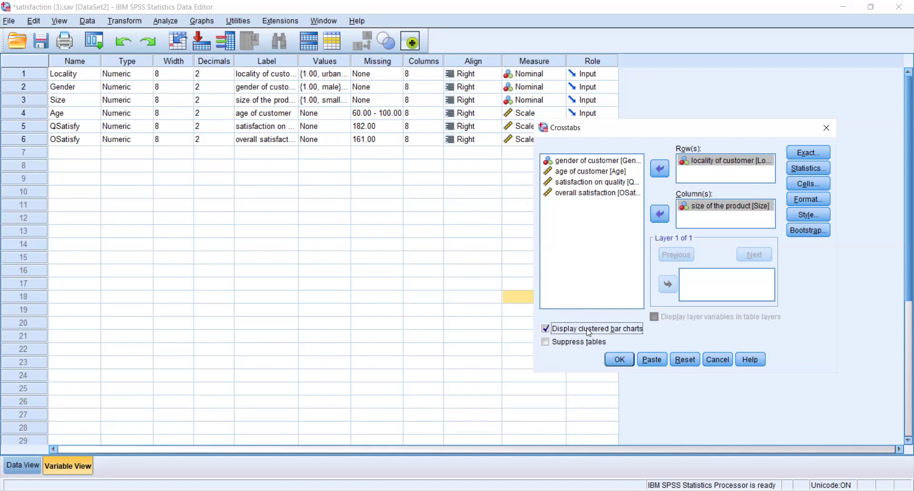
click(827, 129)
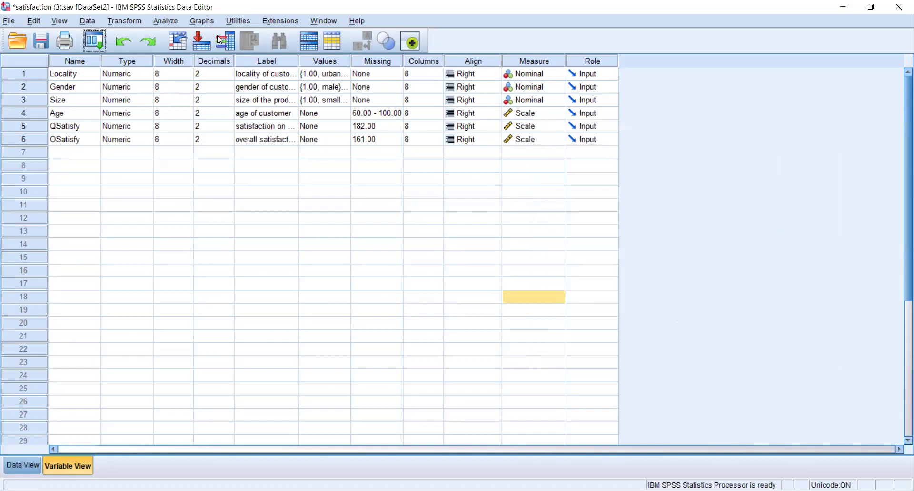
Set up a new Crosstabs analysis with locality of customer in the rows and size of the product in the columns.
click(167, 23)
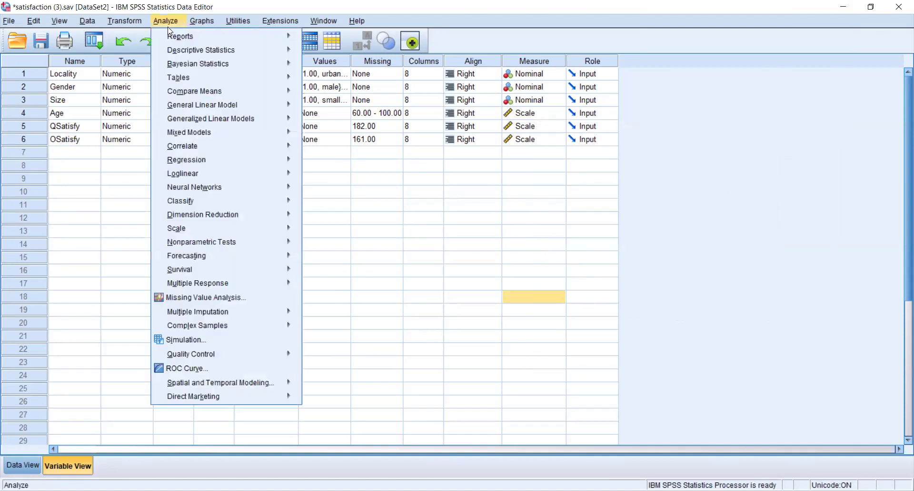
mouse_move(228, 48)
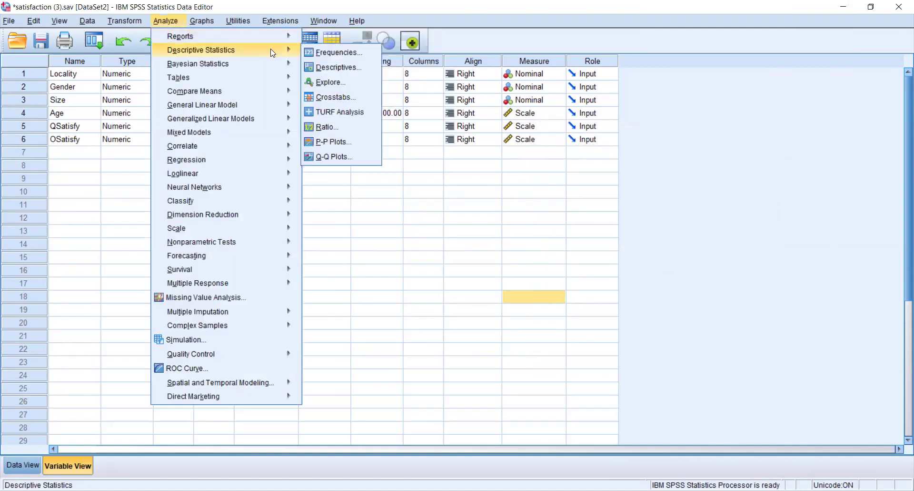
click(335, 99)
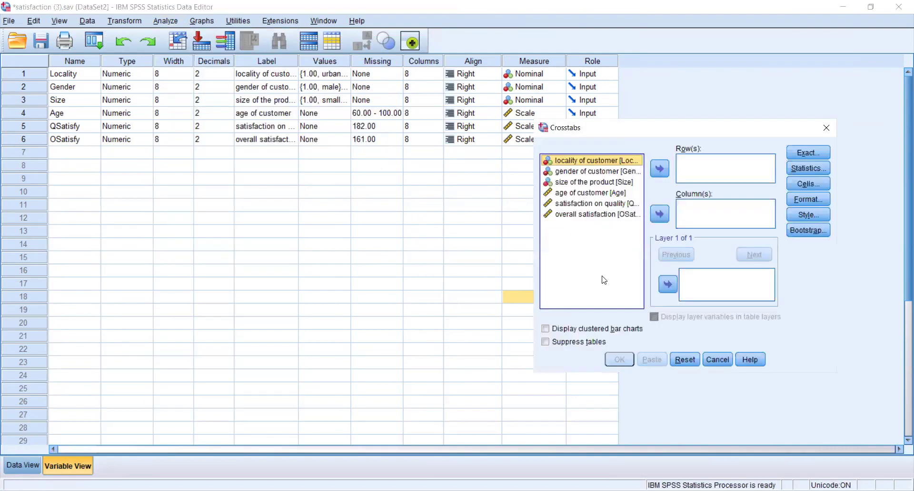
click(653, 173)
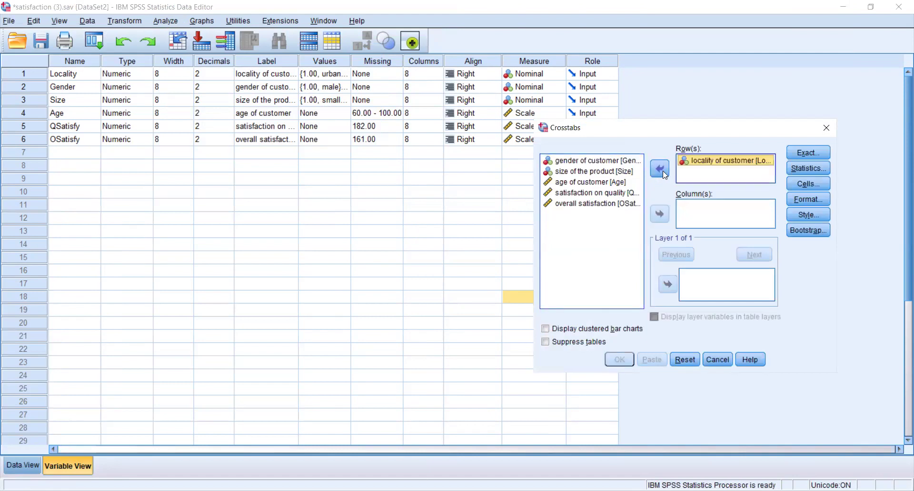
click(622, 172)
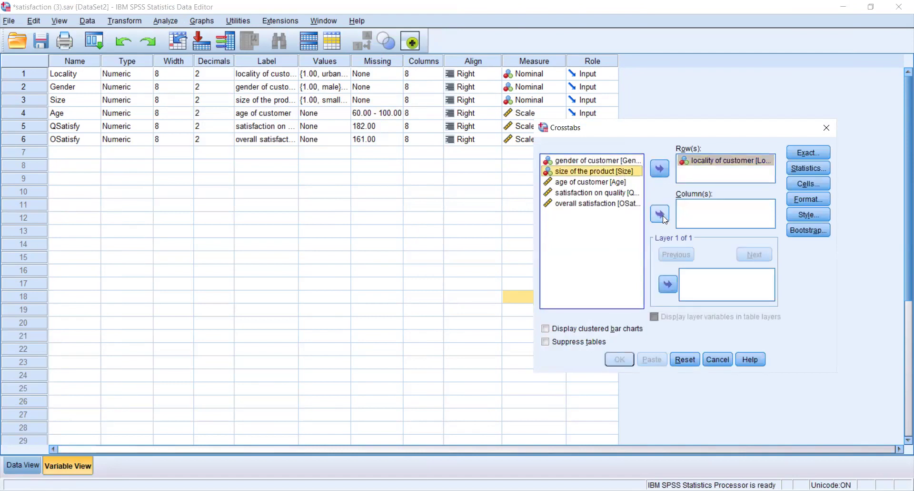
click(663, 215)
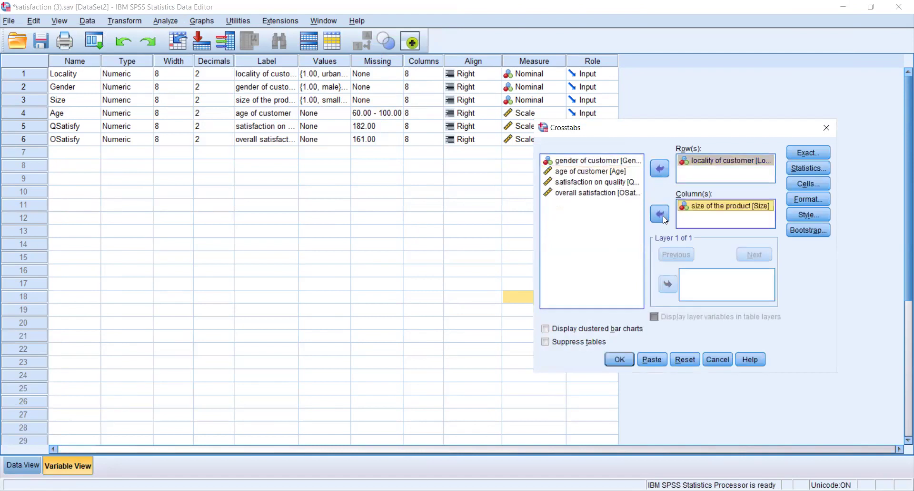
Include row percentages in the cells of the locality by size crosstab.
click(804, 179)
click(592, 243)
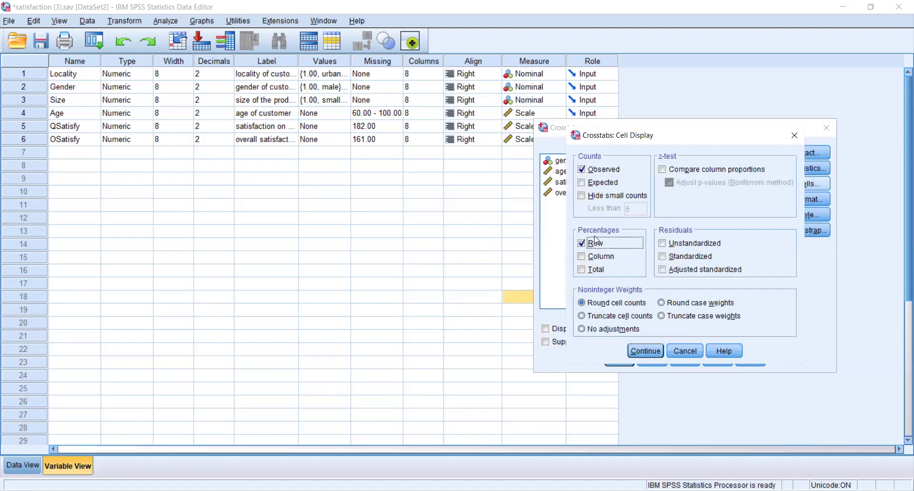
click(646, 350)
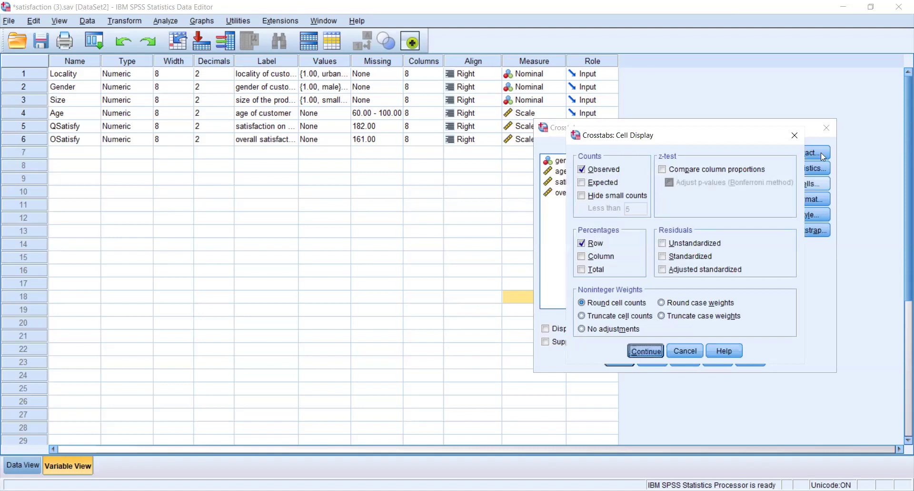
Enable the chi-square test for the locality by size crosstab.
click(805, 169)
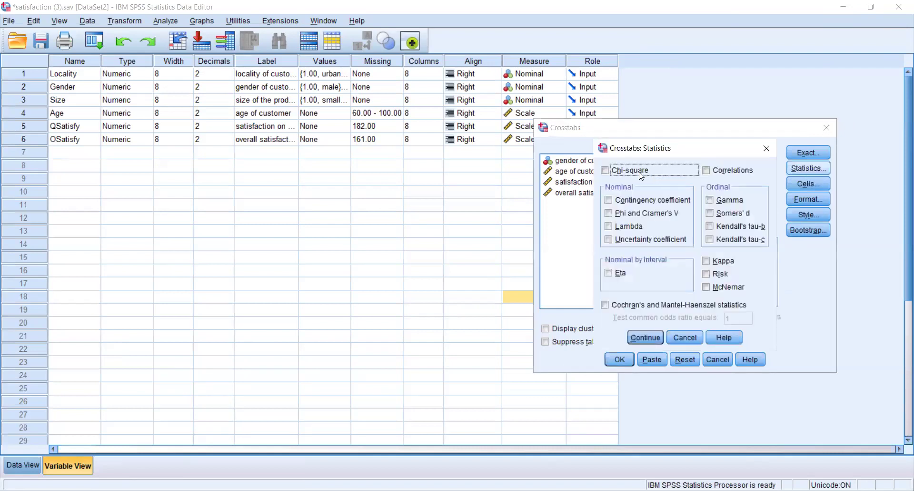
click(639, 172)
click(634, 339)
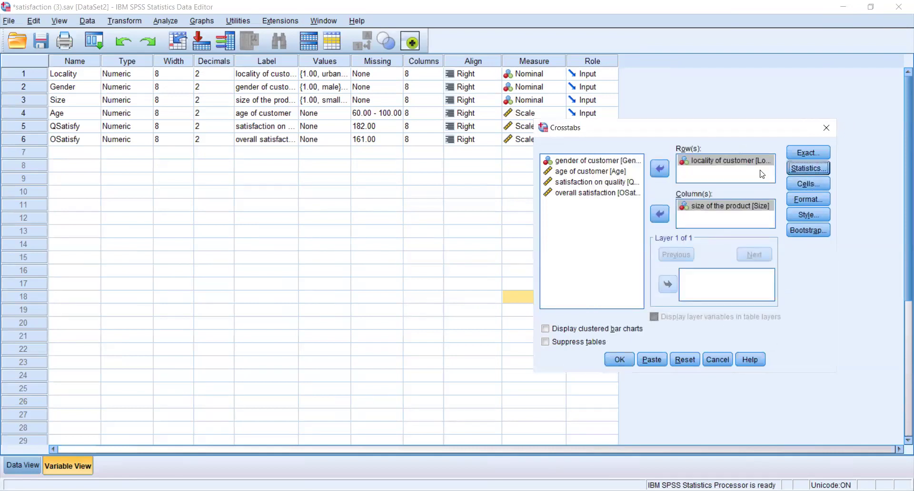
Turn on clustered bar charts for the locality by size crosstab, keep the row percentages, and run the analysis.
click(822, 183)
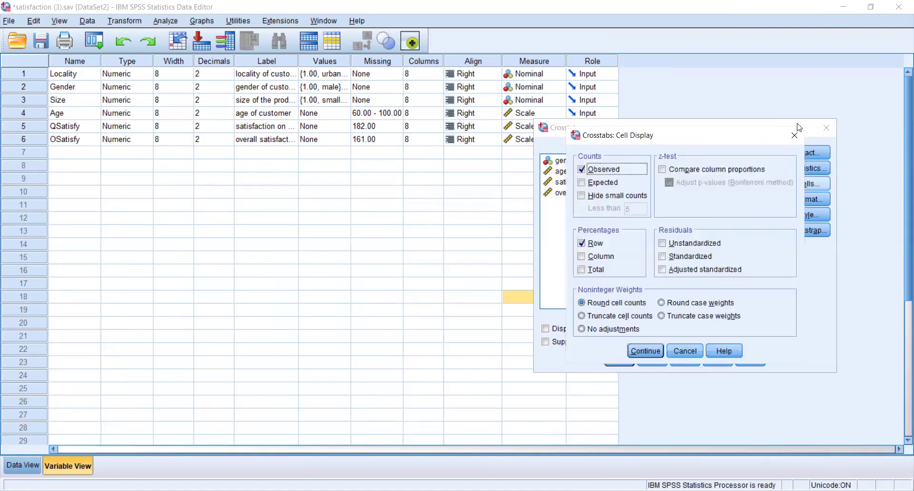
click(645, 350)
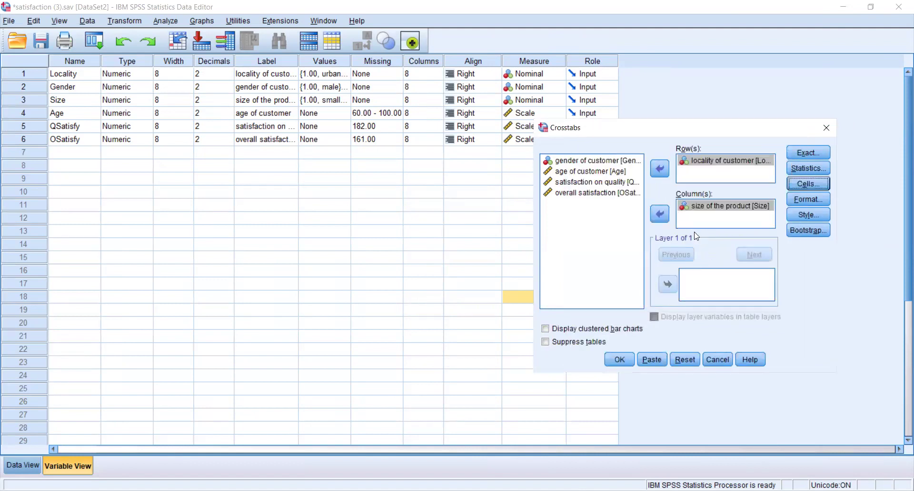
click(618, 329)
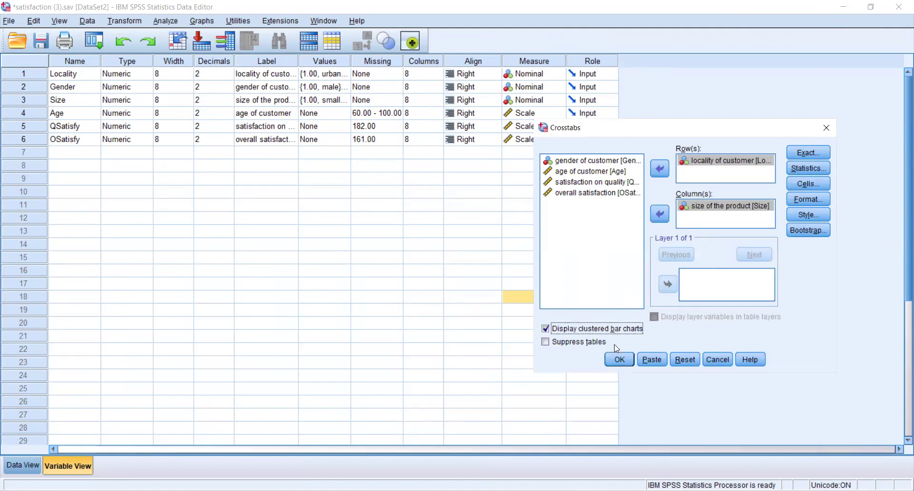
click(618, 360)
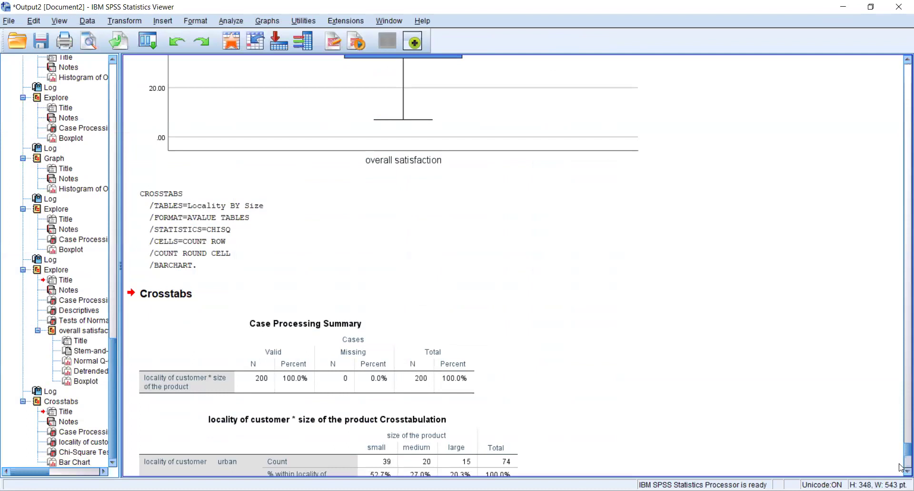
Examine the counts and row percentages for each locality in the locality by size crosstabulation output.
scroll(900, 467, down, 3)
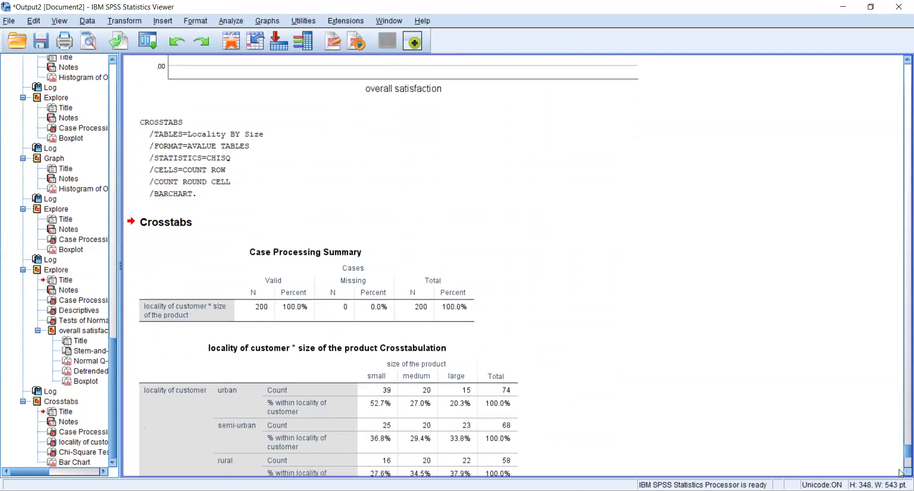
scroll(900, 472, down, 5)
click(359, 254)
drag(387, 311, 395, 266)
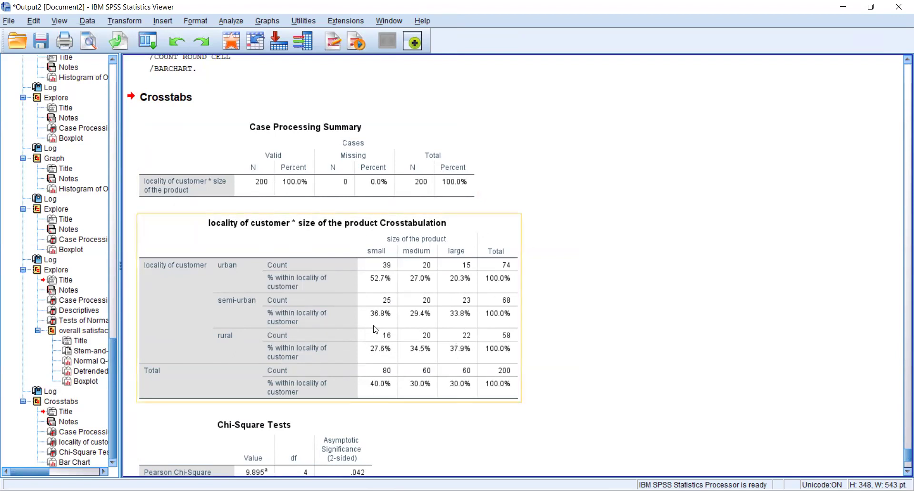
scroll(900, 473, down, 2)
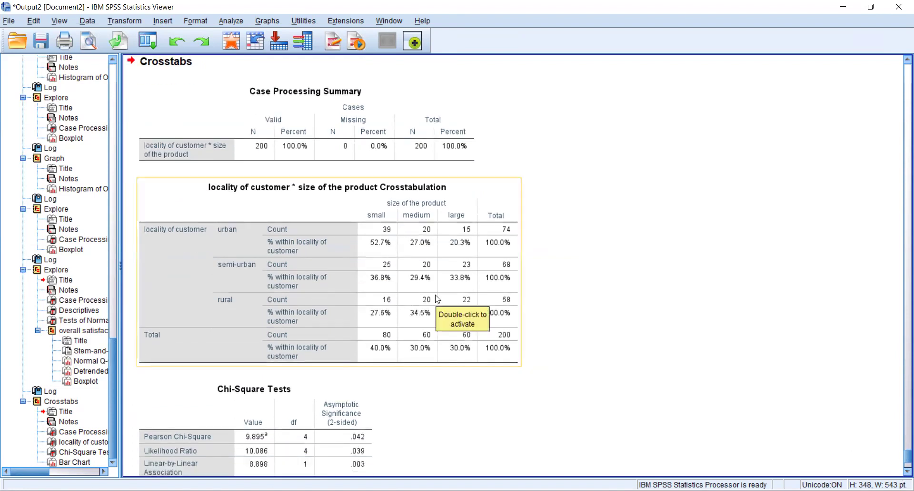
drag(276, 391, 502, 384)
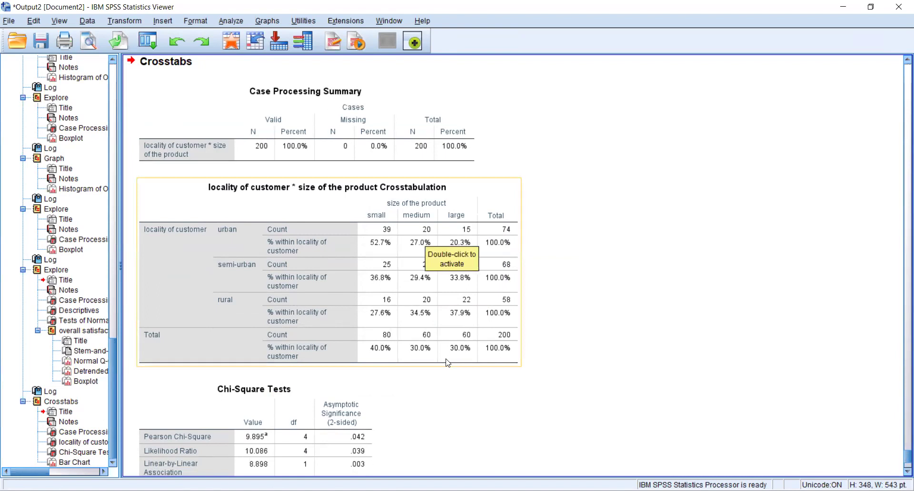
drag(447, 363, 599, 296)
drag(294, 236, 410, 235)
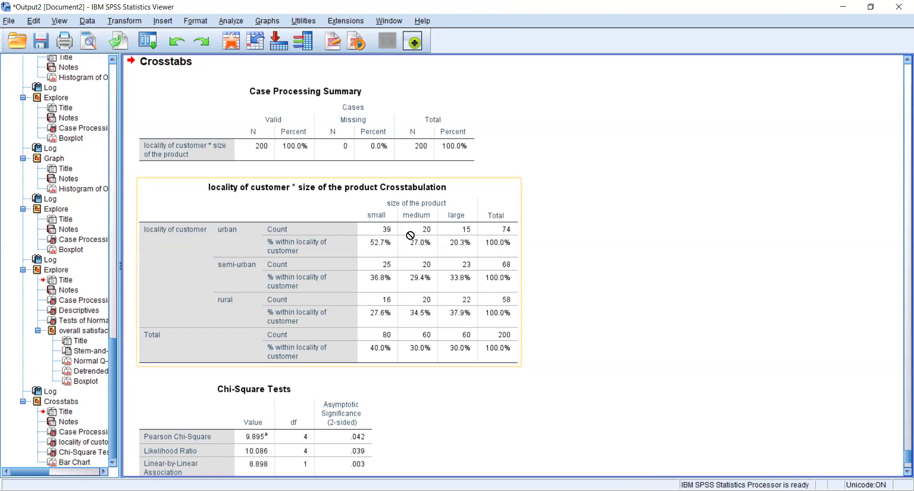
mouse_move(411, 235)
mouse_down()
mouse_move(272, 243)
mouse_move(228, 215)
mouse_move(253, 246)
mouse_move(372, 224)
mouse_move(465, 236)
mouse_move(479, 228)
mouse_move(511, 242)
mouse_move(477, 253)
mouse_move(487, 252)
mouse_move(334, 207)
mouse_move(272, 240)
mouse_move(353, 275)
mouse_move(356, 257)
mouse_move(383, 258)
mouse_move(391, 247)
mouse_move(559, 254)
mouse_move(447, 218)
mouse_move(421, 247)
mouse_up()
drag(460, 220, 430, 257)
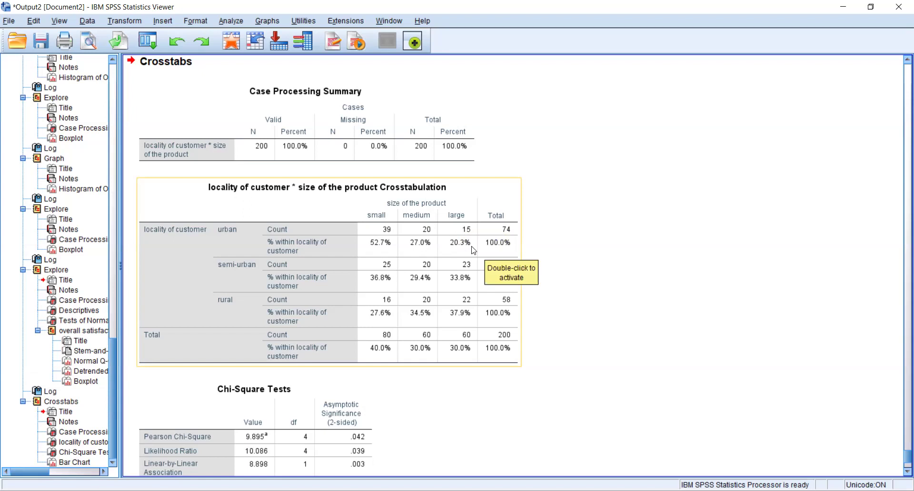
drag(474, 250, 407, 403)
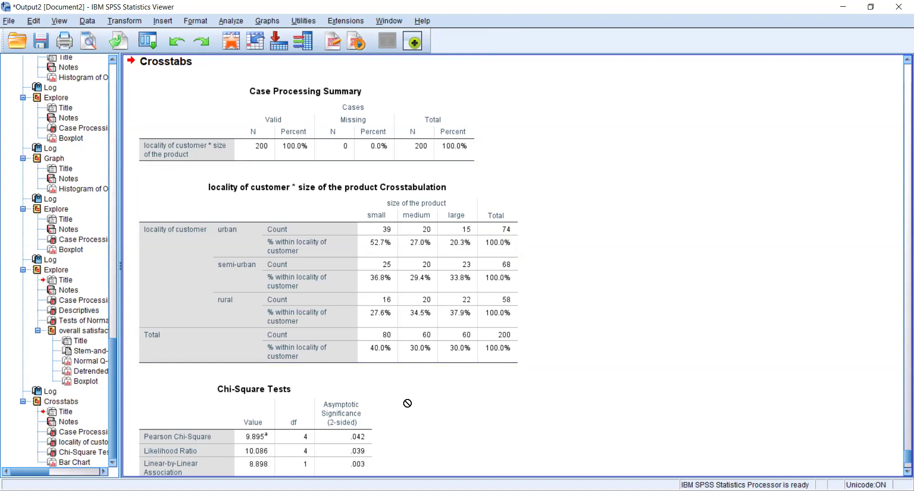
drag(408, 403, 471, 233)
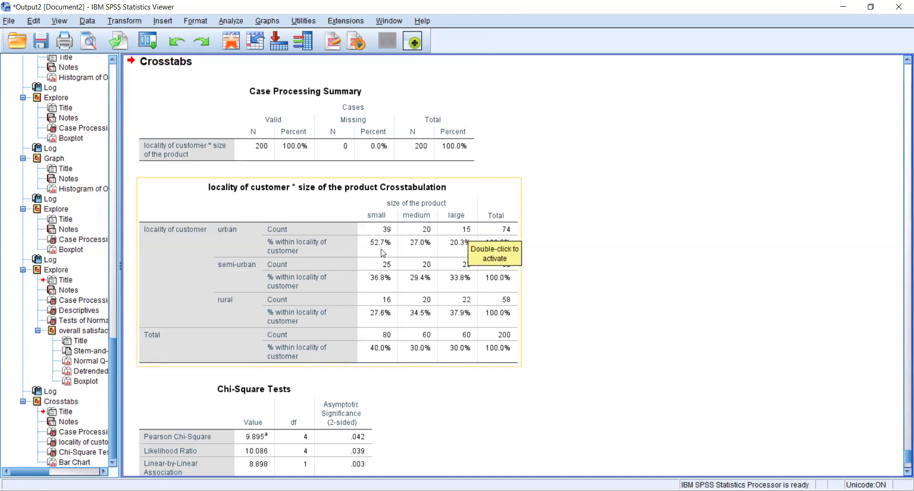
mouse_move(379, 254)
mouse_down()
mouse_move(624, 270)
mouse_move(562, 245)
mouse_move(389, 268)
mouse_up()
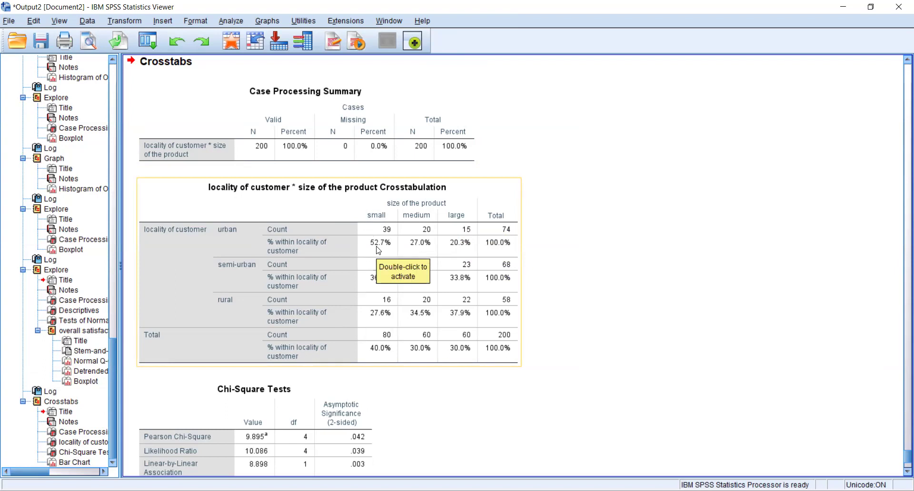
click(384, 316)
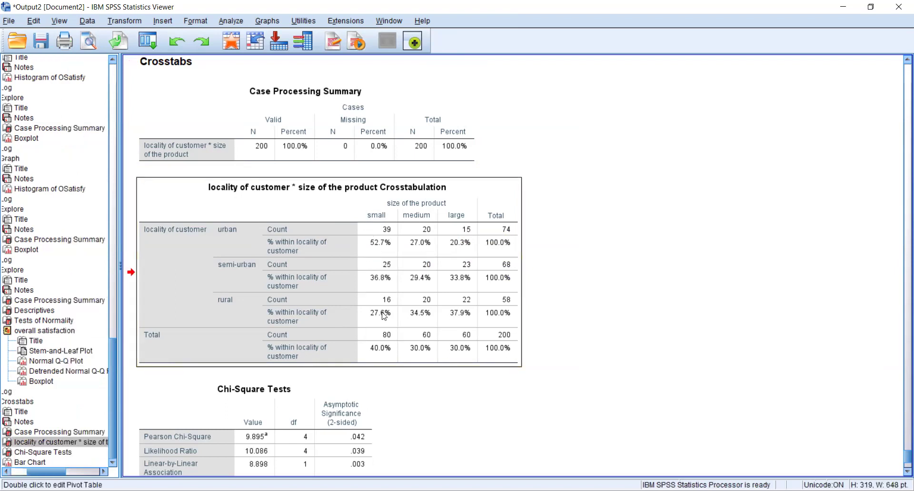
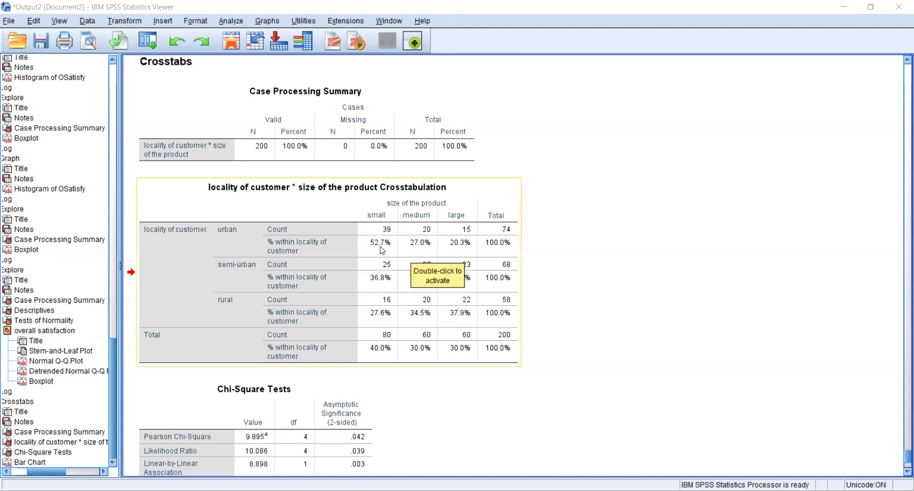
Copy the locality by size crosstabulation table and compare its small, medium and large columns across localities.
right_click(469, 350)
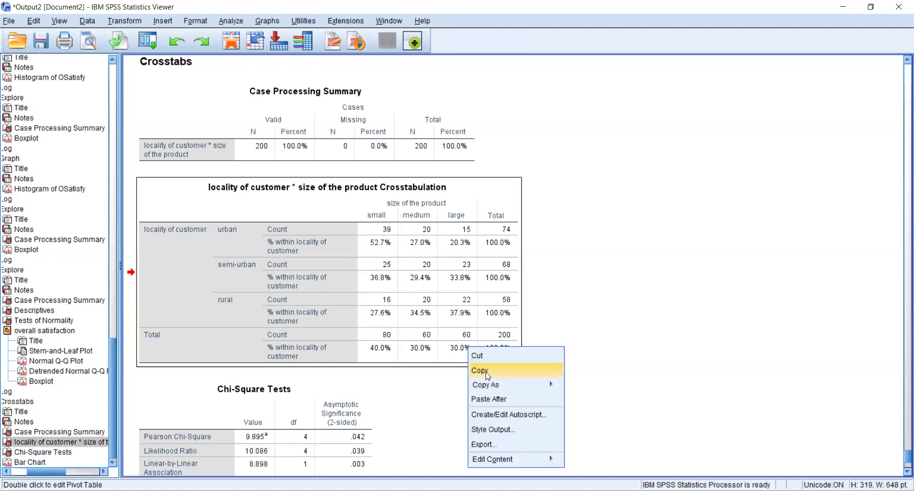
click(487, 371)
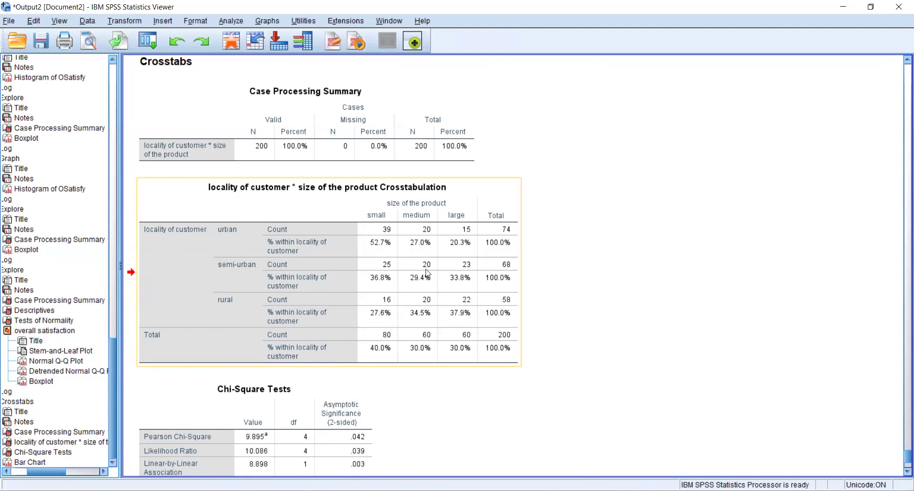
click(562, 397)
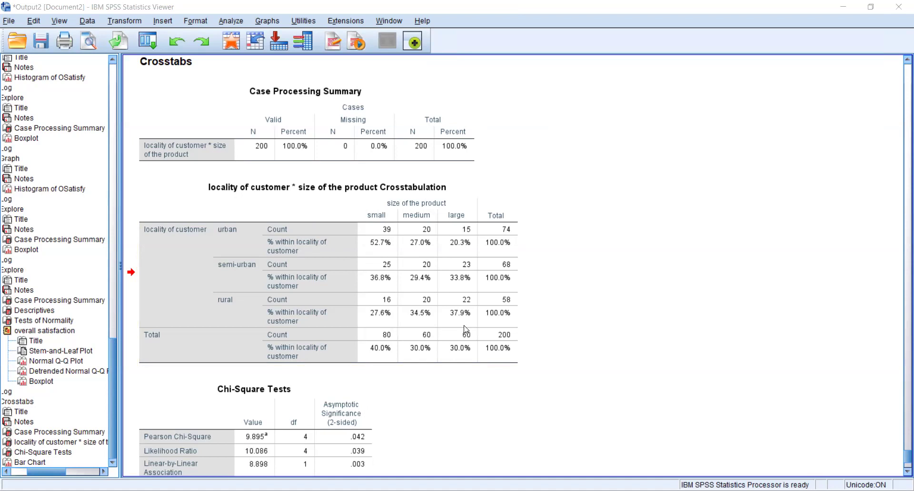
drag(466, 329, 479, 374)
click(346, 325)
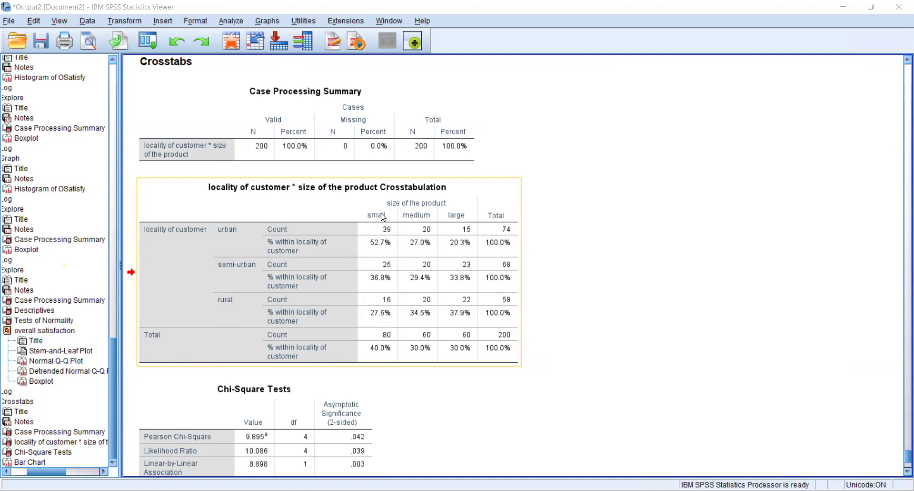
drag(384, 216, 682, 306)
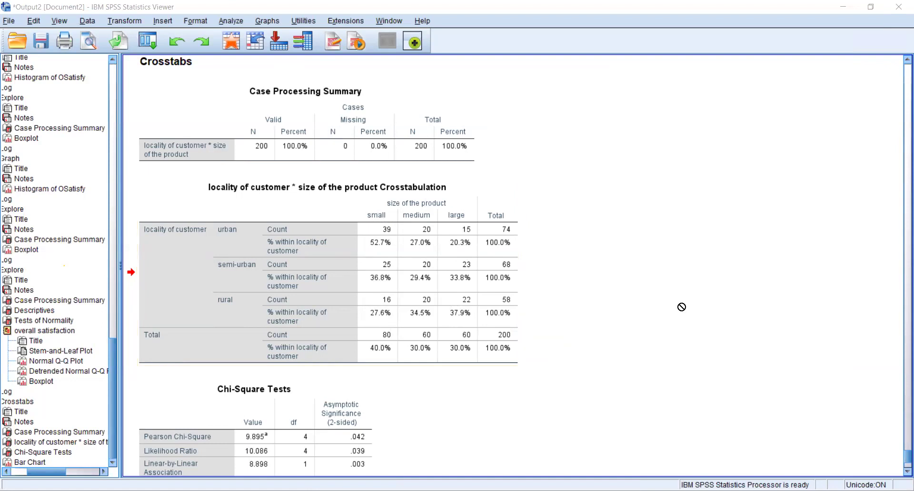
Examine the Pearson chi-square row and its two-sided significance in the Chi-Square Tests table.
scroll(682, 306, down, 3)
scroll(682, 307, up, 1)
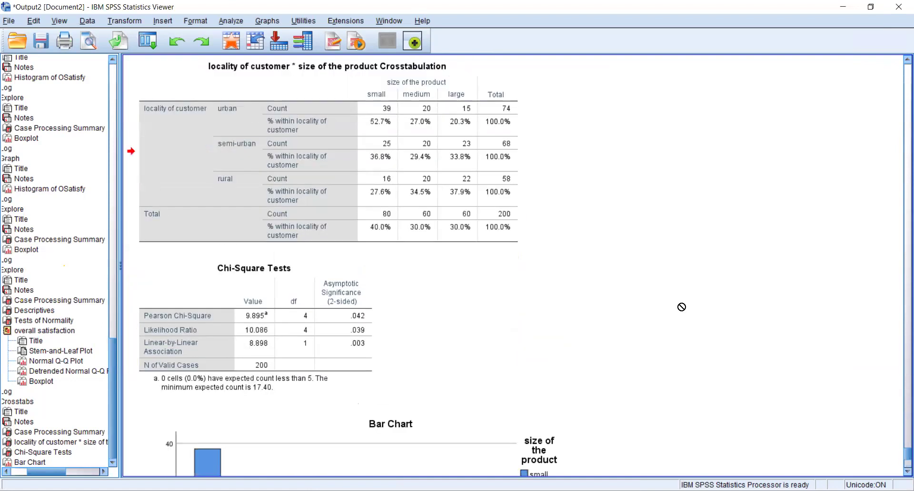
click(390, 447)
click(279, 279)
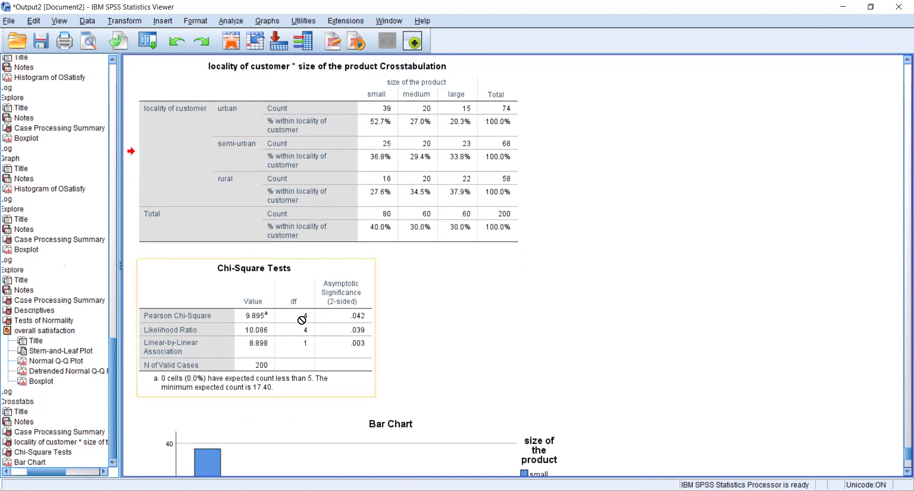
click(537, 459)
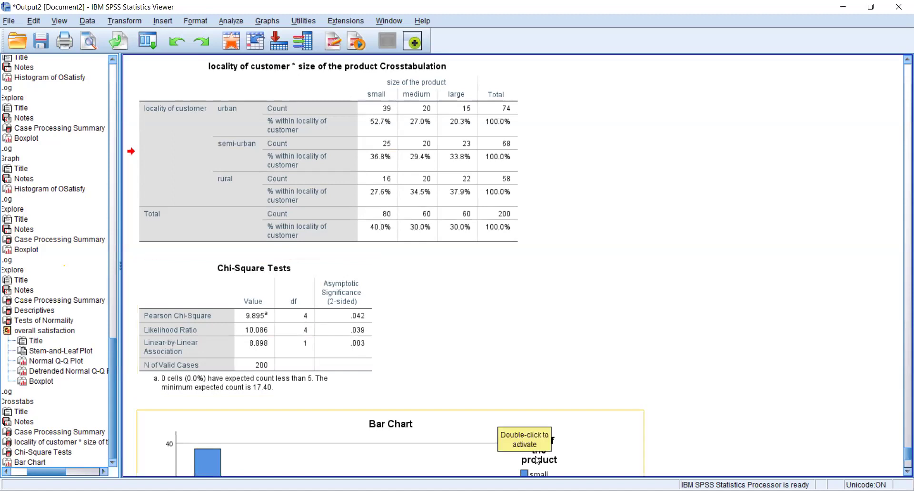
double_click(538, 460)
click(346, 323)
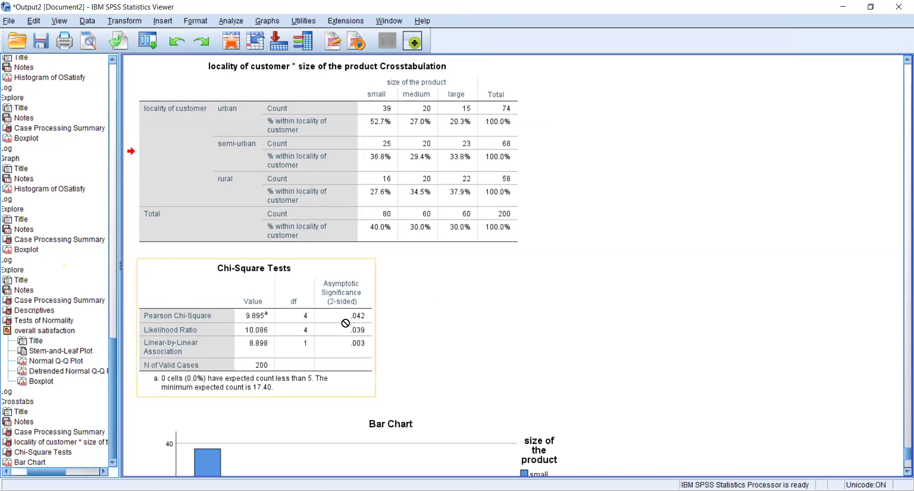
Copy the locality by size crosstabulation table and paste it below the decision rules in the Word document.
right_click(353, 207)
click(378, 235)
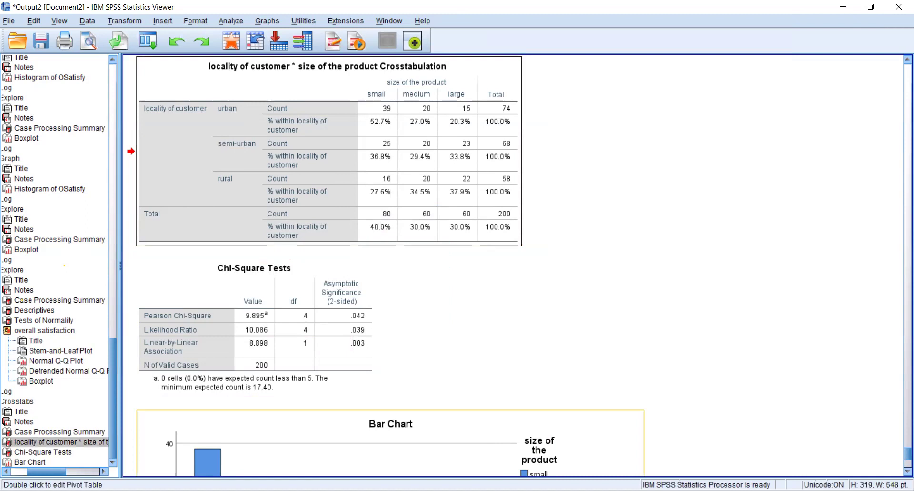
key(alt+Tab)
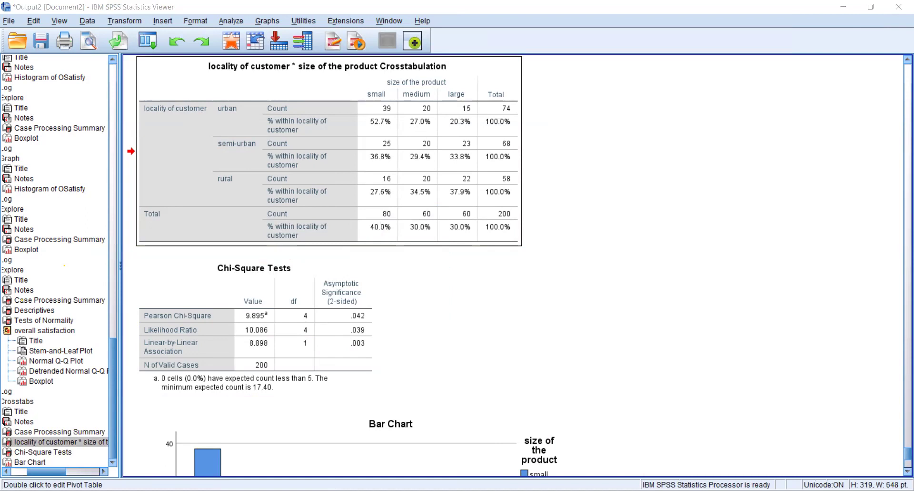
key(ctrl+v)
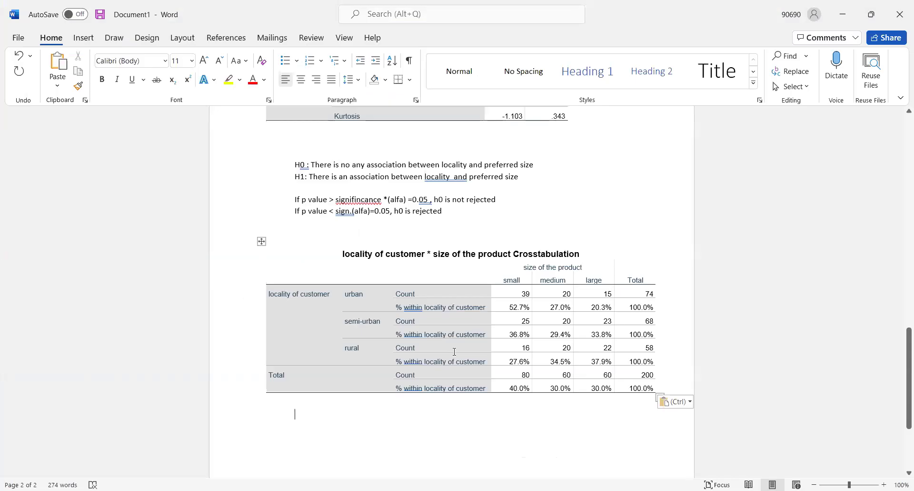
Highlight the urban small percentage (52.7%) and the rural large percentage (37.9%) in yellow in the pasted table.
drag(509, 308, 531, 307)
click(229, 80)
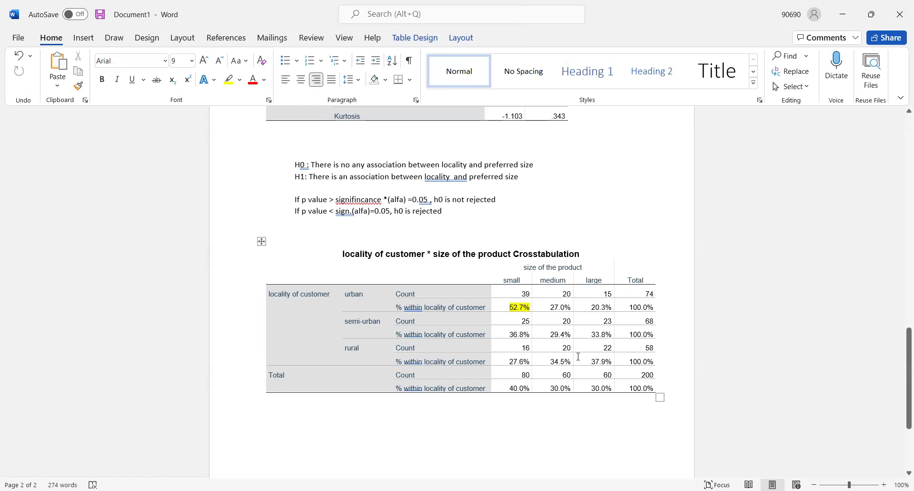
drag(598, 360, 611, 366)
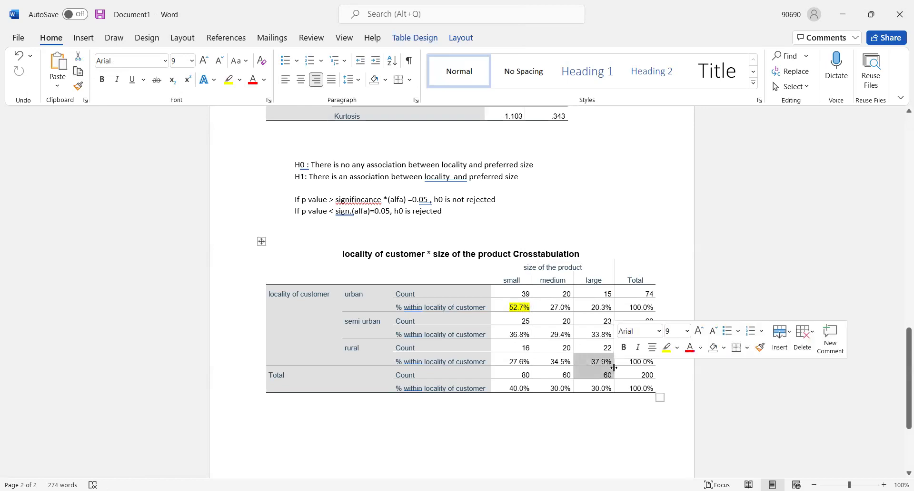
click(590, 360)
drag(590, 360, 613, 362)
click(229, 79)
click(579, 365)
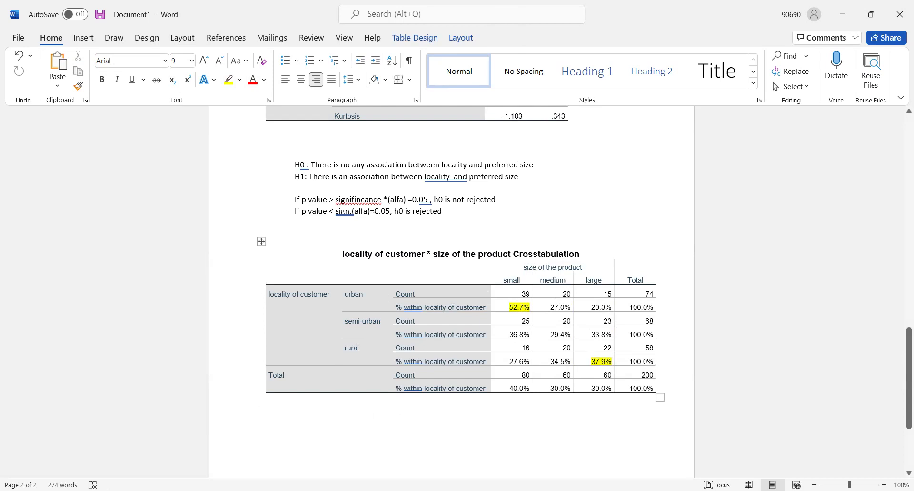
Paste the Chi-Square Tests table below the locality by size crosstabulation in the Word document.
drag(902, 357, 902, 389)
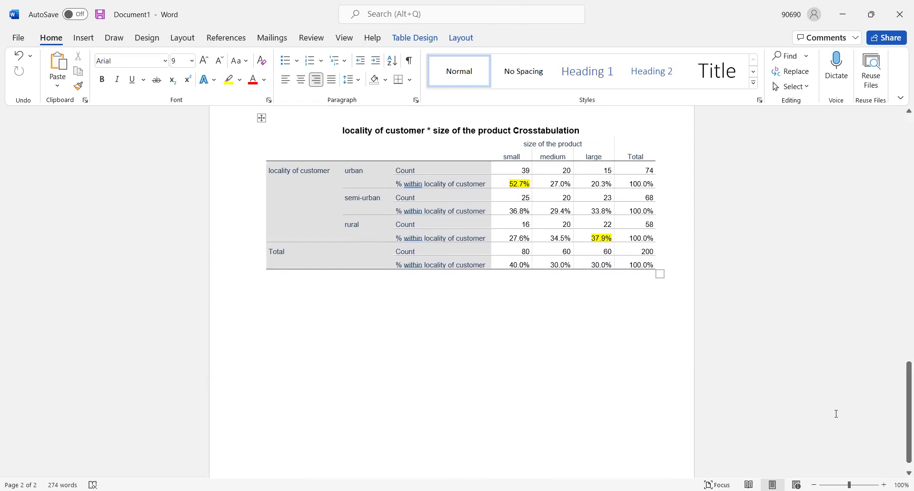
drag(902, 445, 902, 378)
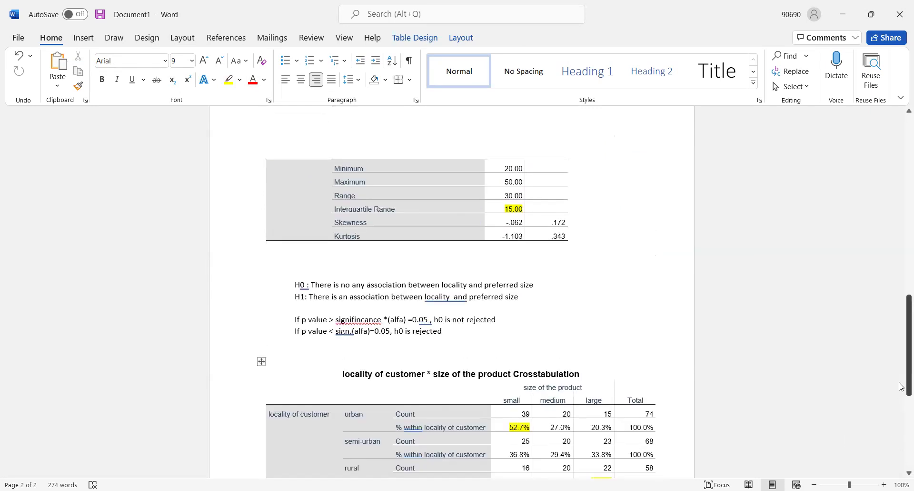
drag(902, 390, 901, 438)
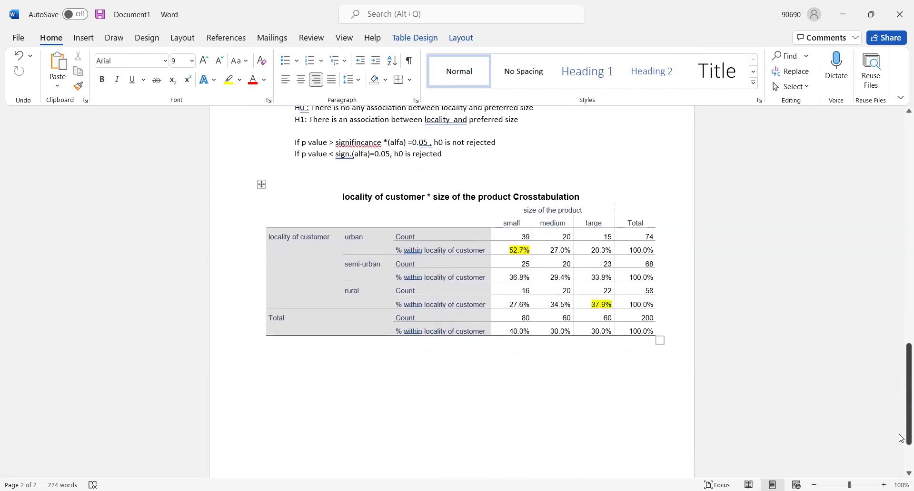
drag(901, 437, 902, 468)
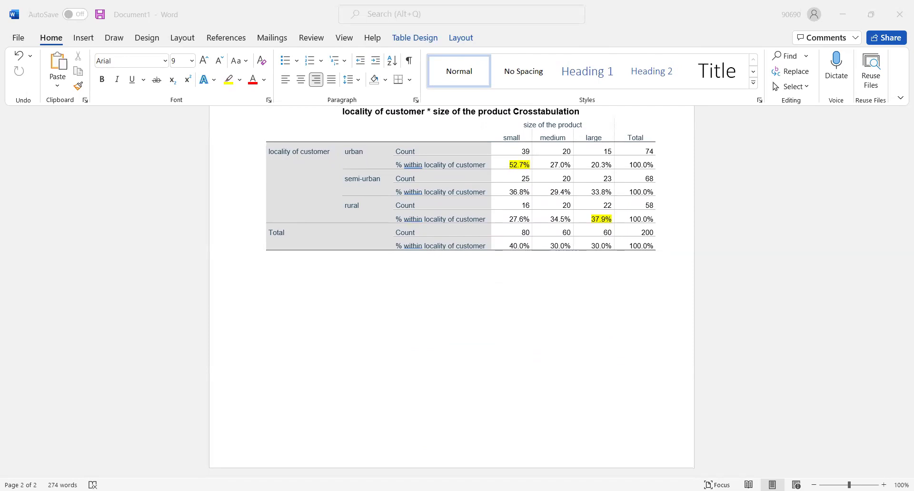
click(285, 283)
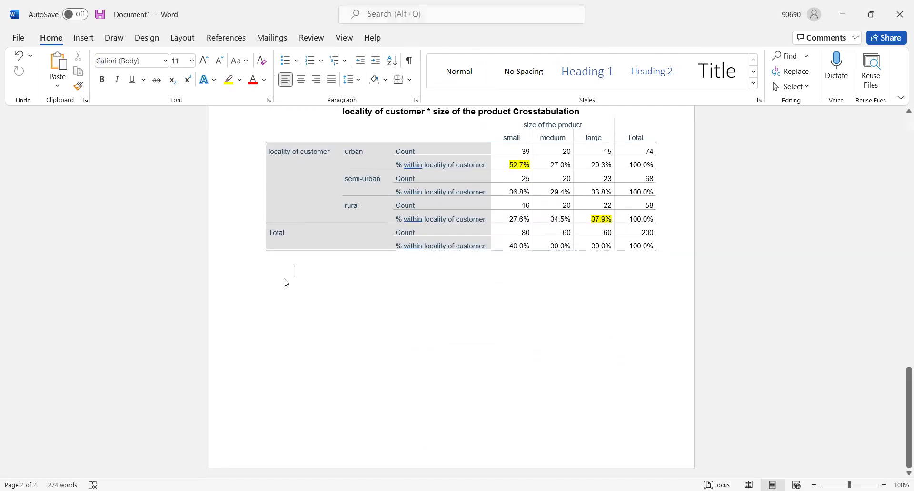
right_click(286, 282)
click(313, 340)
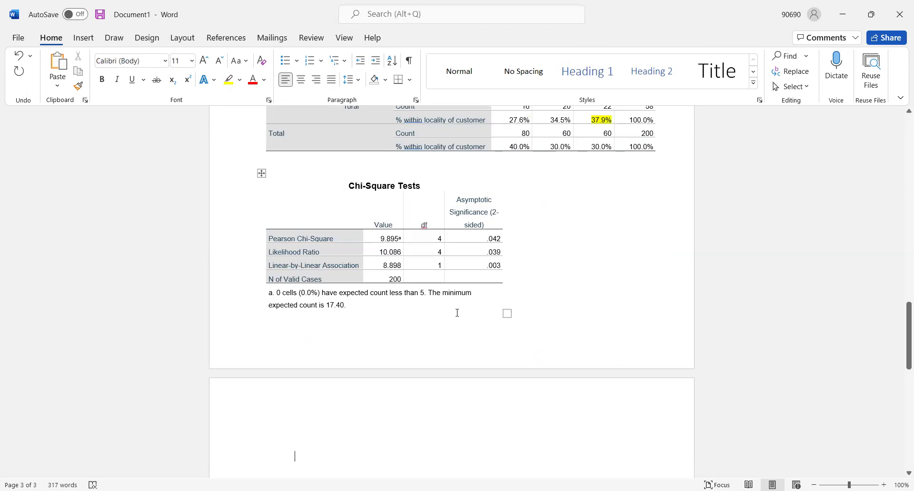
Highlight the Pearson Chi-Square label and its two-sided significance in yellow in the pasted Chi-Square Tests table.
click(229, 80)
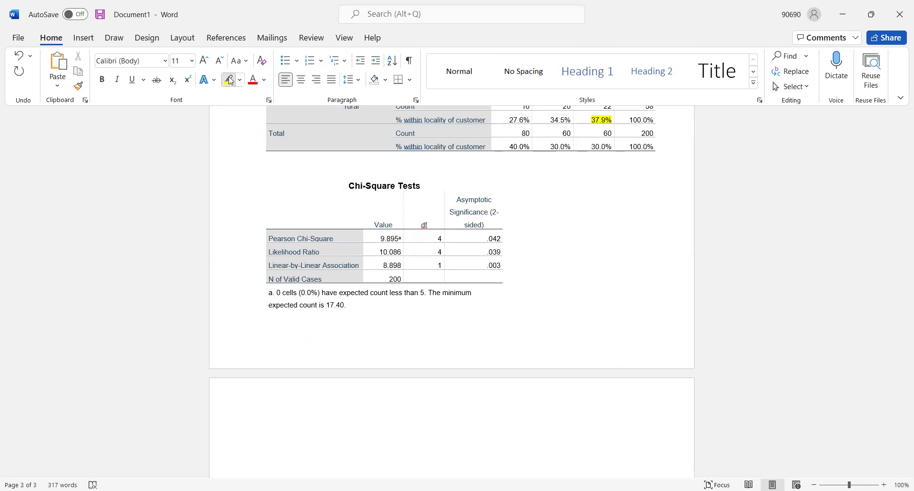
drag(486, 238, 503, 239)
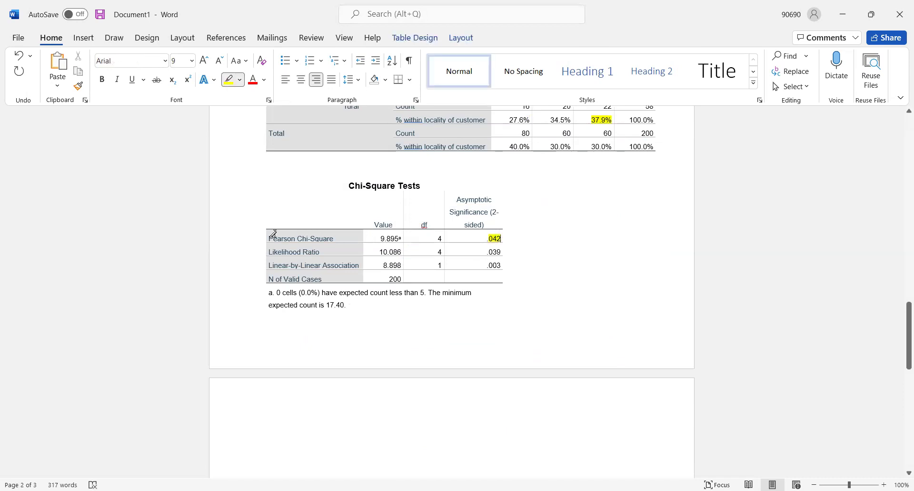
drag(269, 235, 340, 237)
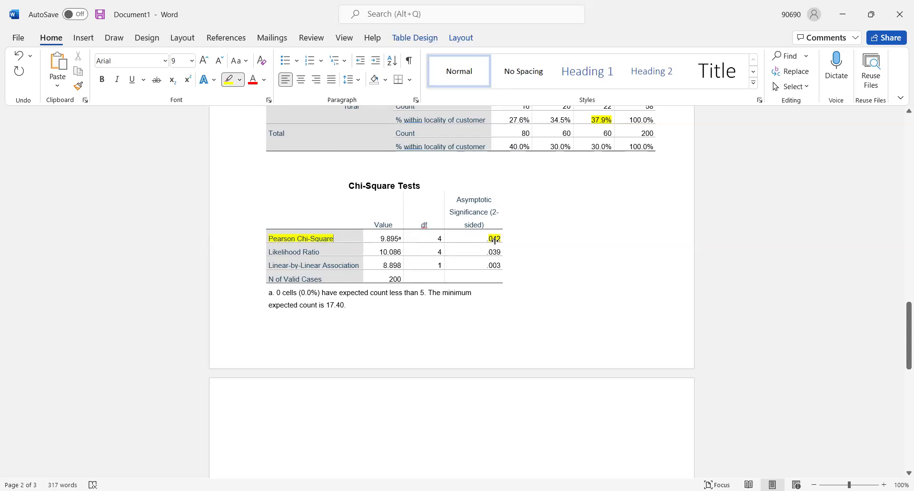
Review the hypotheses and decision rules against the highlighted Pearson chi-square significance and crosstabulation percentages.
drag(902, 328, 902, 340)
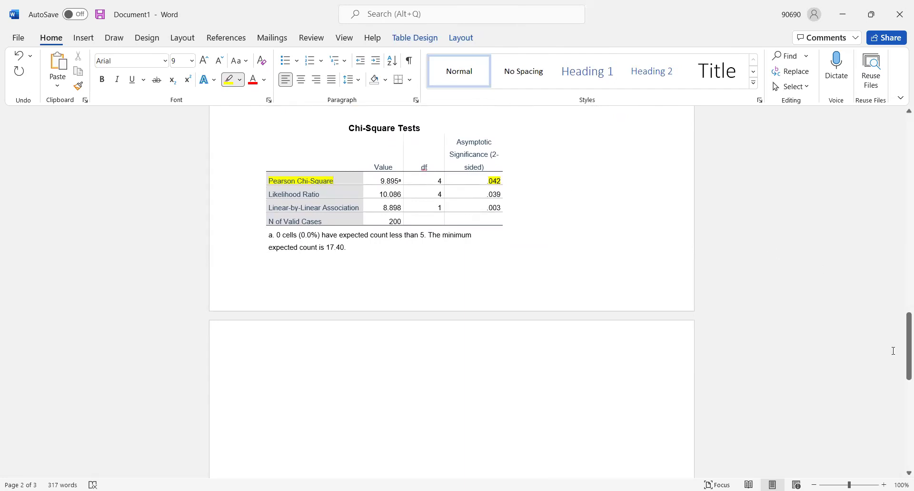
drag(904, 359, 905, 341)
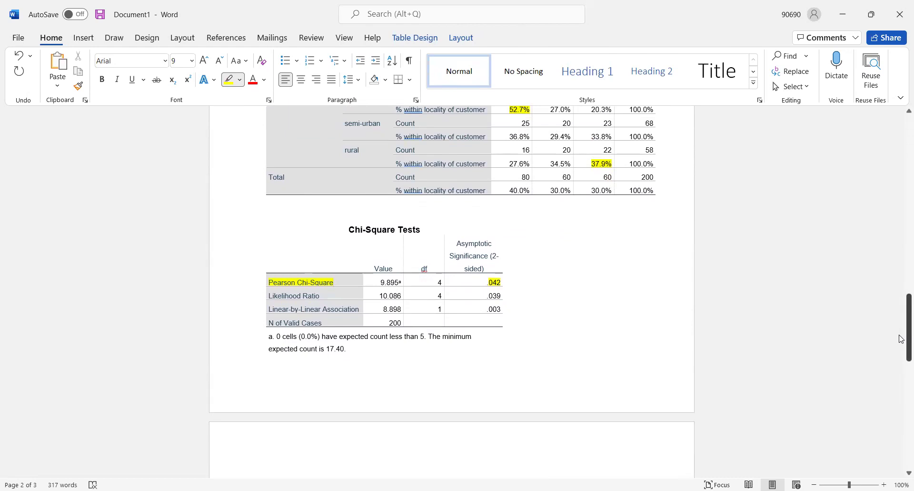
drag(902, 339, 905, 289)
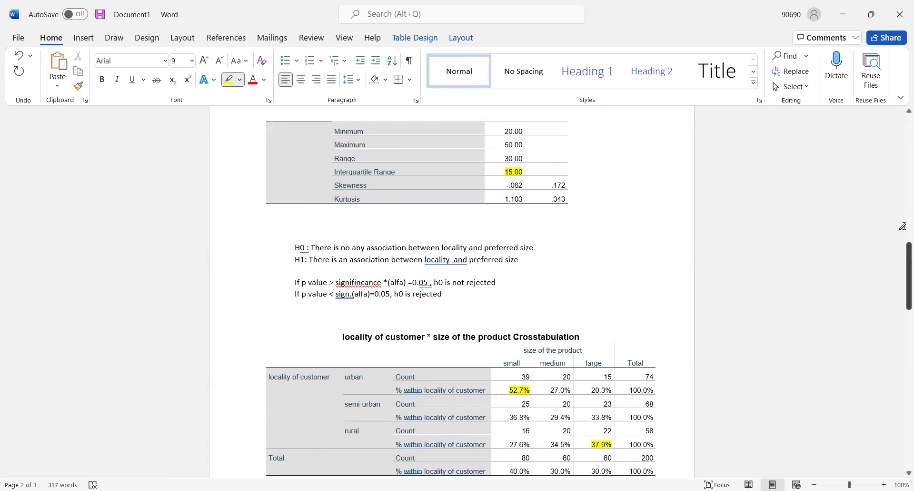
drag(903, 271, 904, 299)
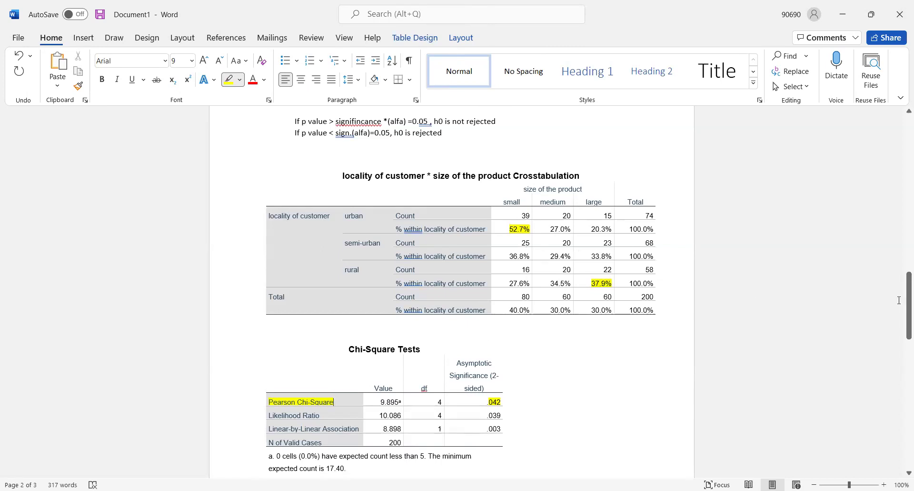
Switch to the SPSS output and examine the clustered bar chart of product size by customer locality.
drag(904, 304, 900, 429)
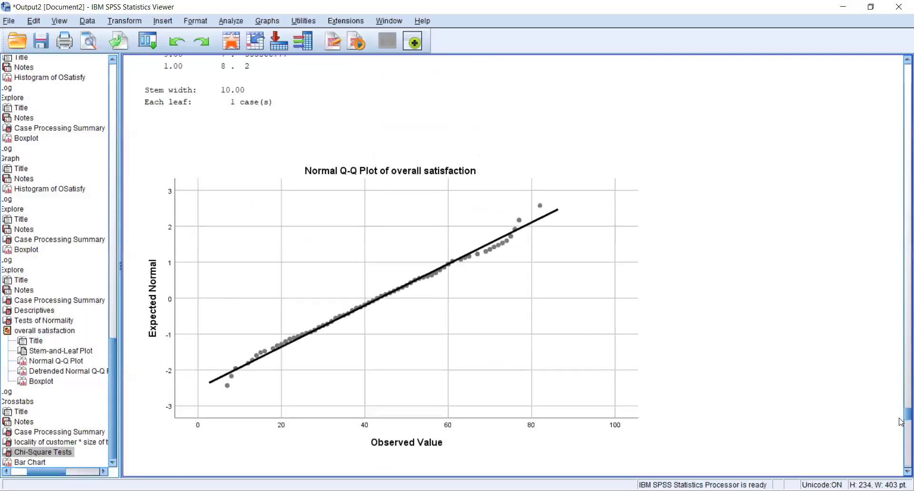
scroll(898, 425, down, 10)
scroll(900, 475, down, 4)
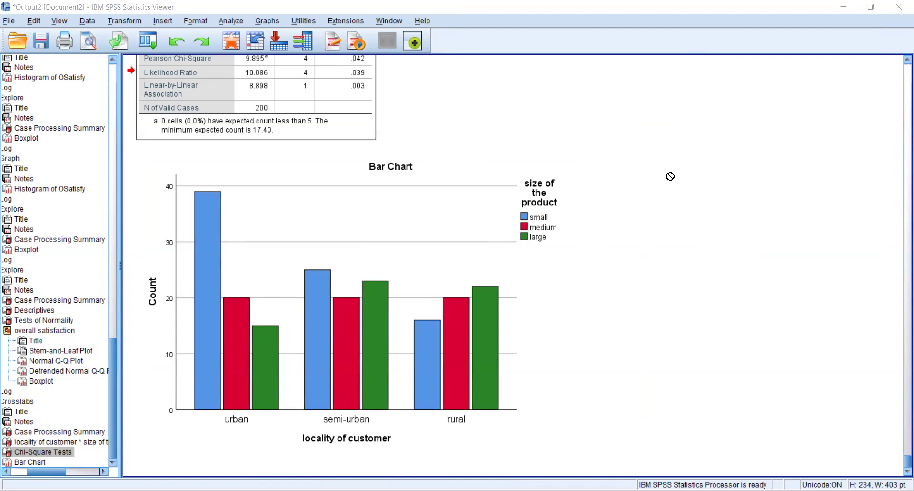
Review the Crosstabs setup for locality by size, including its cell display and statistics options, and close it without running.
click(227, 22)
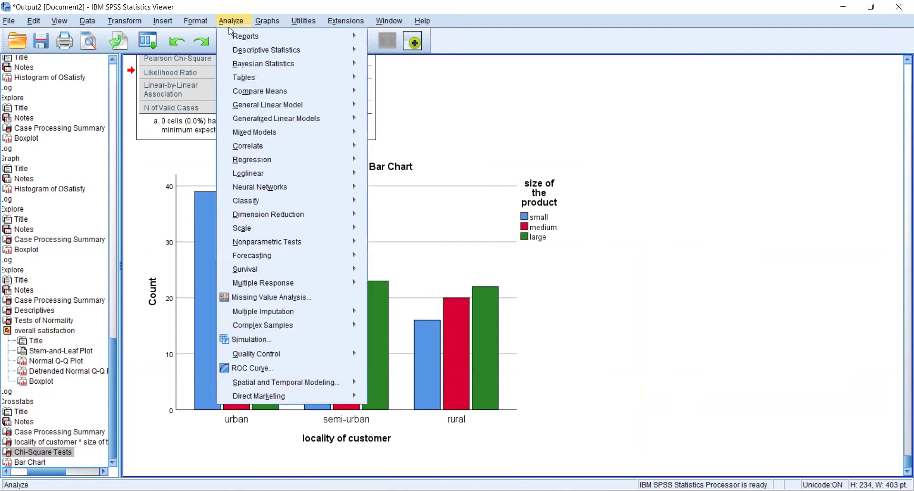
mouse_move(237, 56)
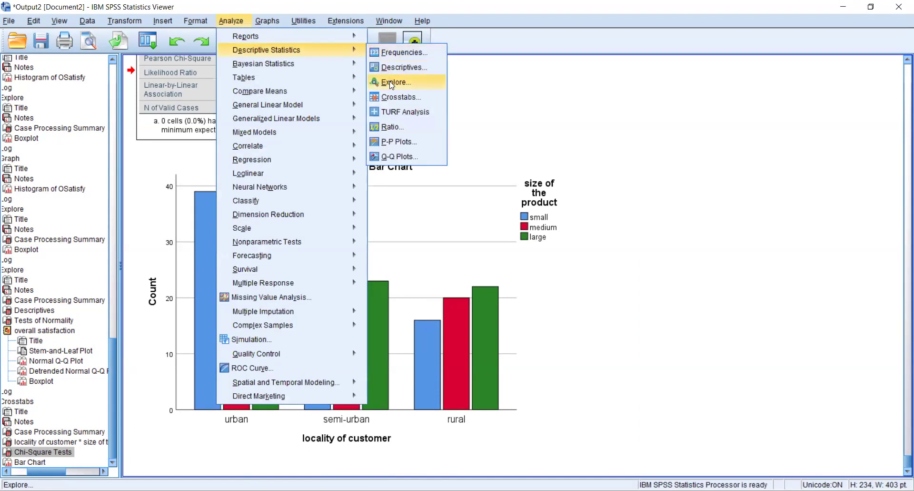
click(395, 98)
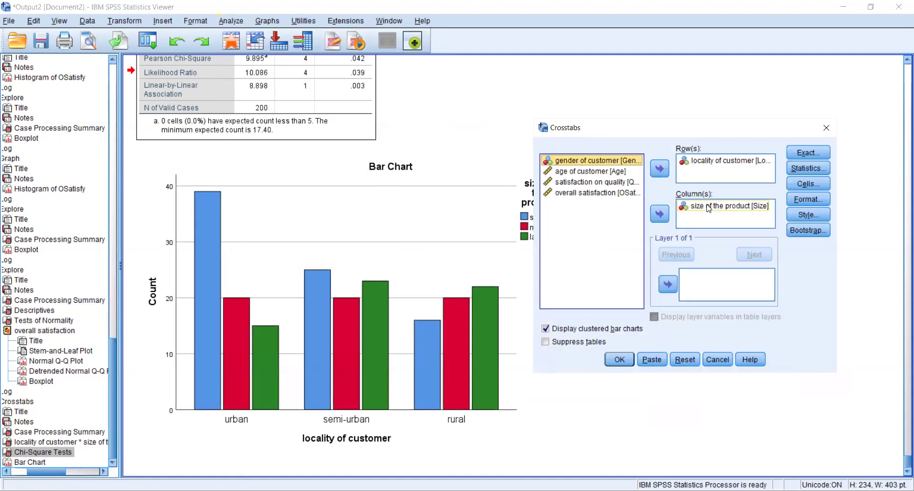
click(812, 185)
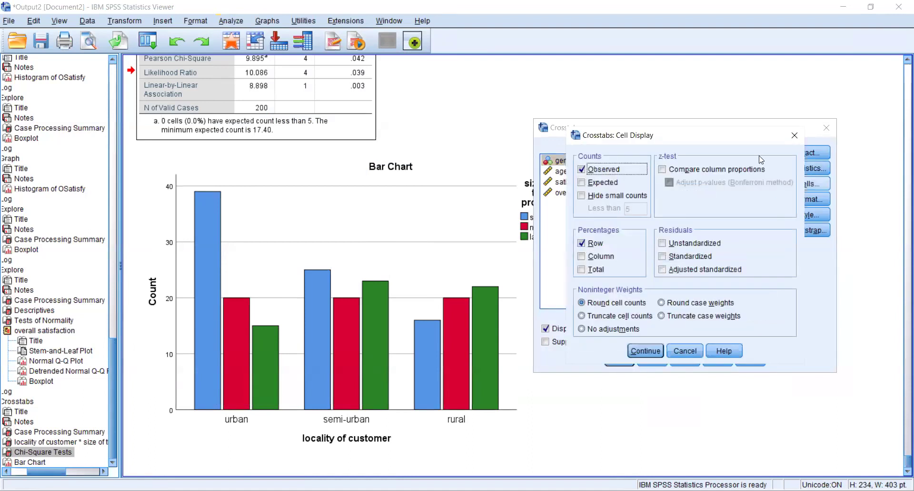
click(646, 350)
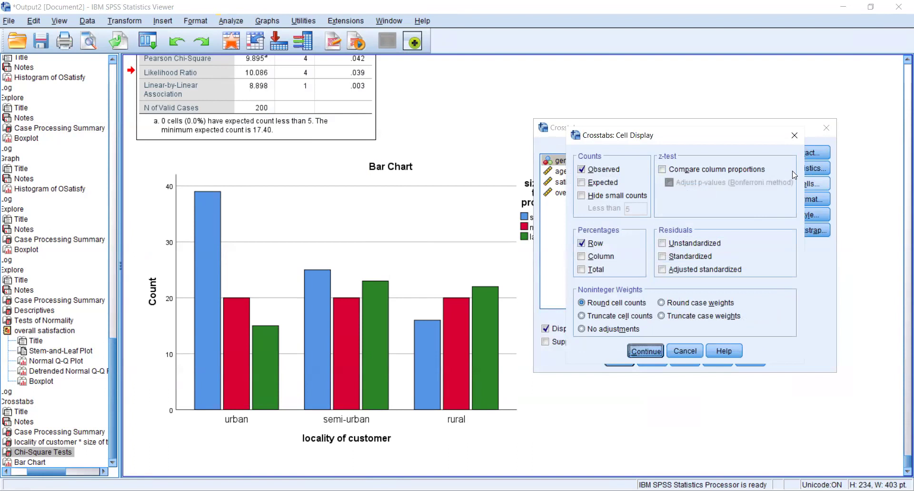
click(795, 169)
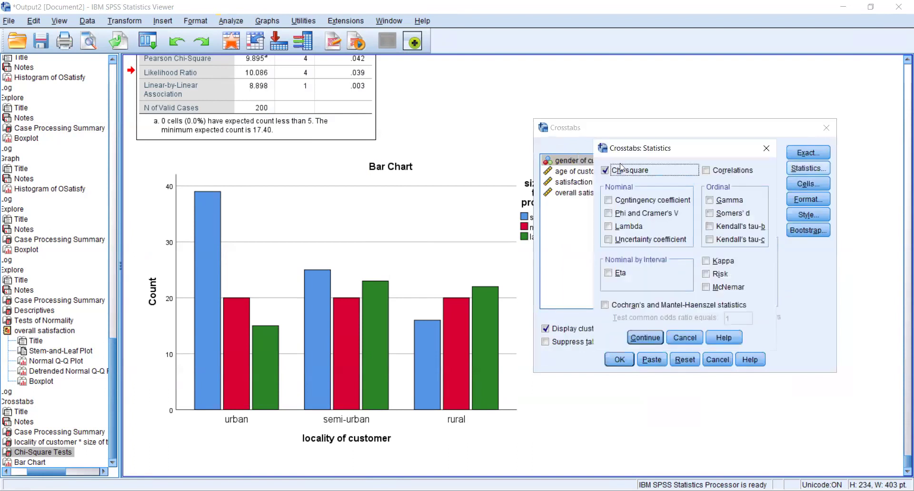
click(765, 151)
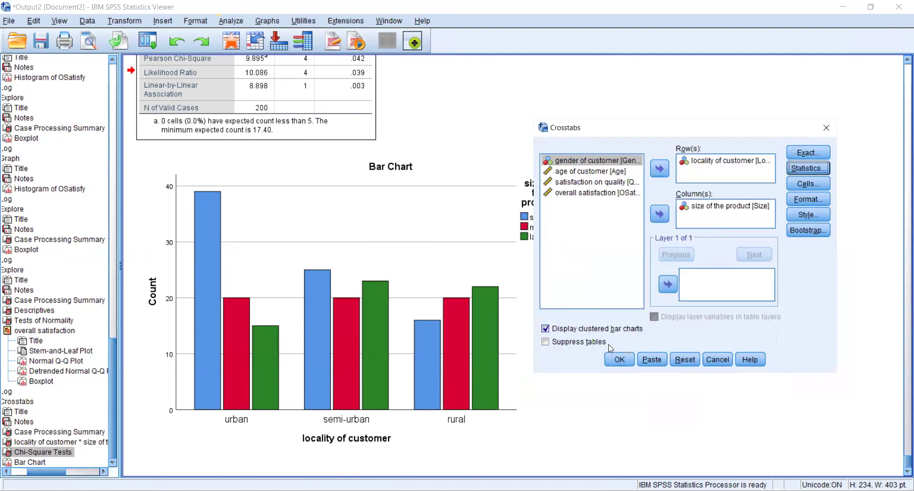
click(827, 128)
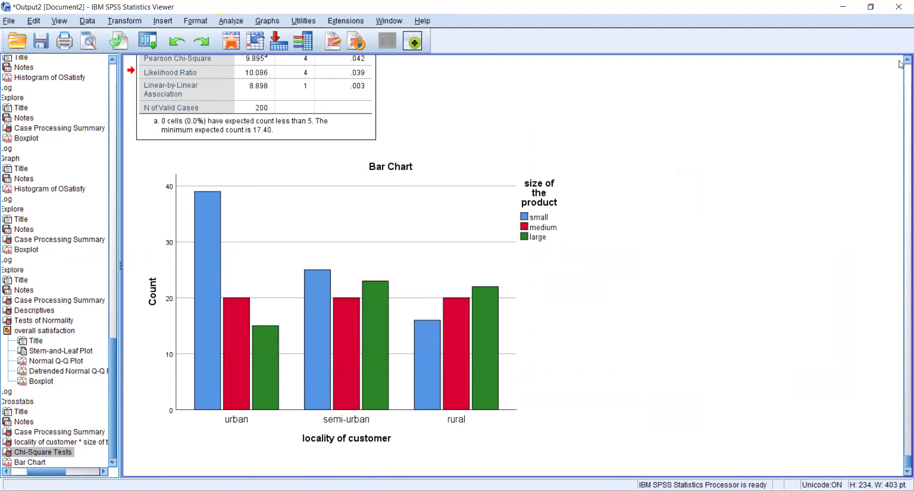
Compare the locality by size crosstabulation and Chi-Square Tests tables with the clustered bar chart in the output.
scroll(900, 67, up, 5)
scroll(900, 64, up, 6)
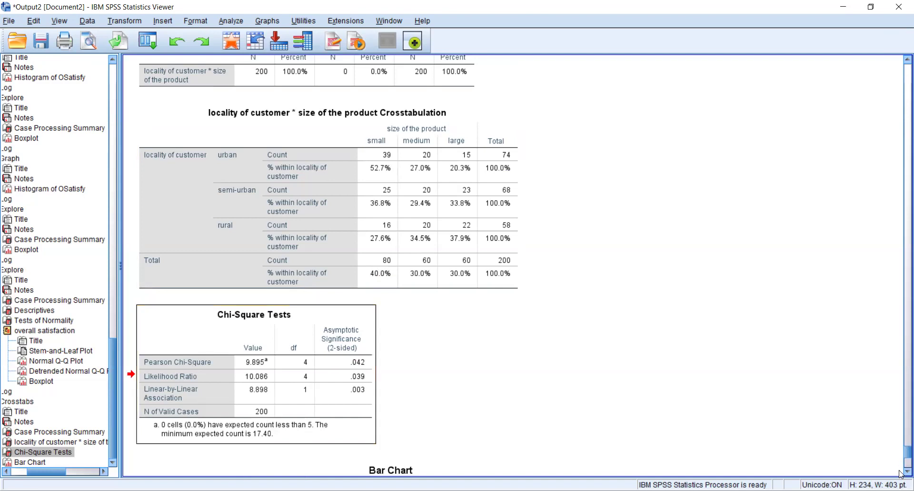
scroll(900, 471, down, 1)
scroll(900, 473, down, 9)
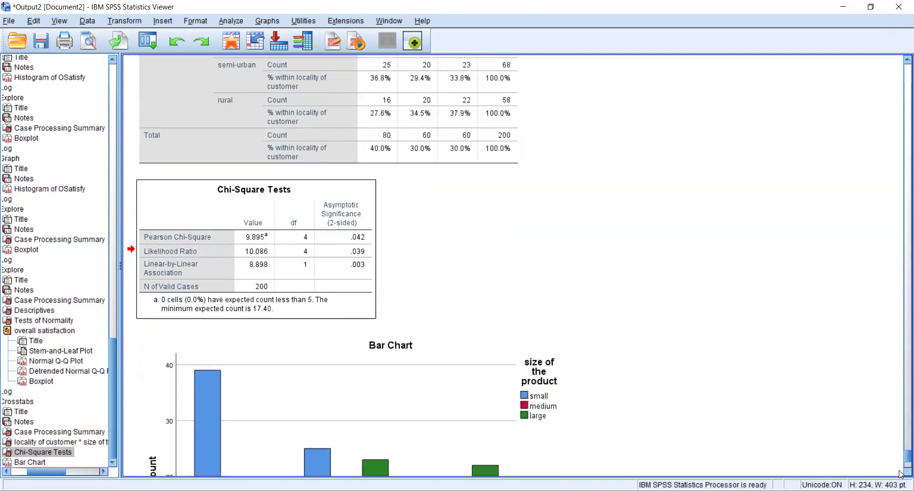
scroll(901, 473, down, 4)
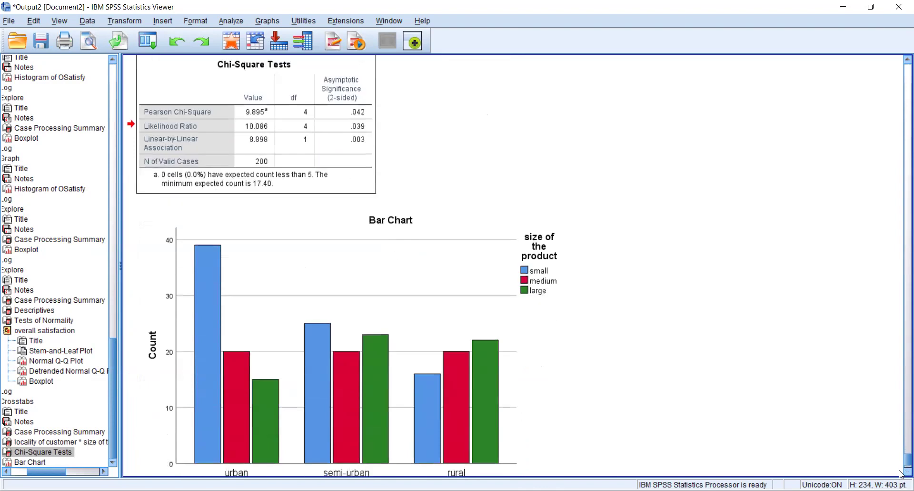
scroll(901, 473, down, 2)
click(373, 261)
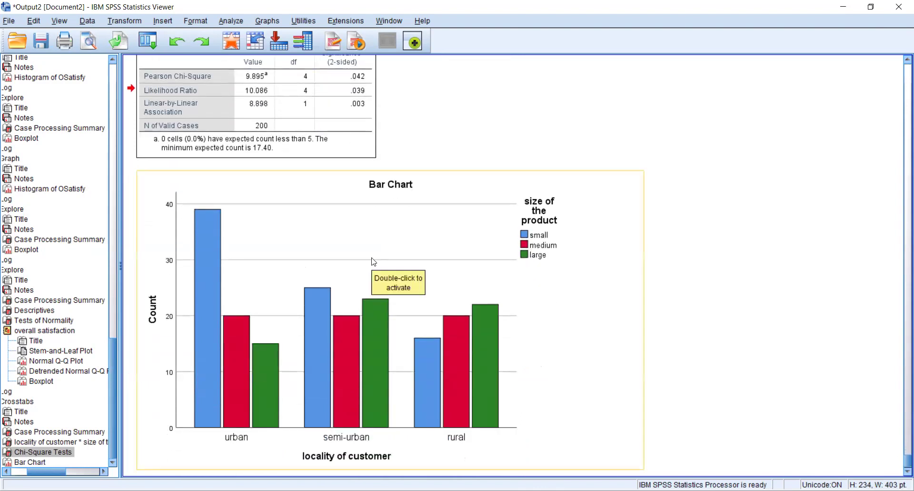
double_click(373, 261)
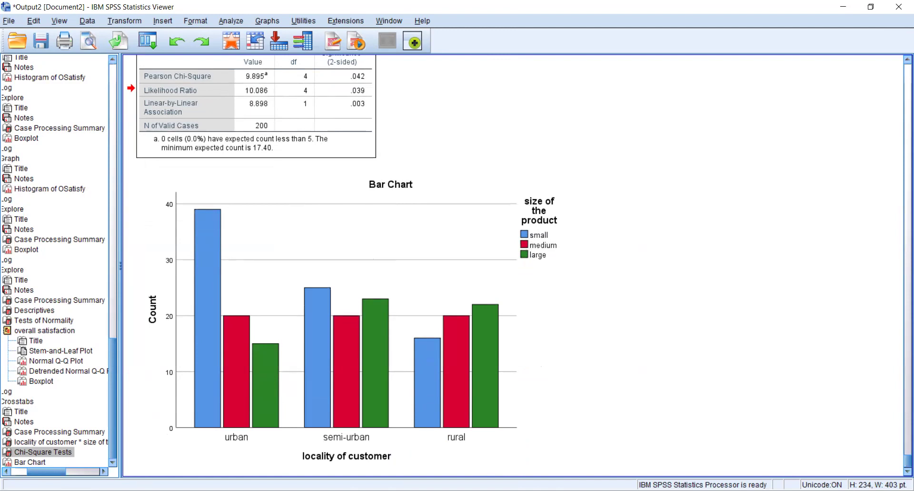
Read the assignment's question on overall satisfaction in Word, and locate the Age and OSatisfy variables in the SPSS Data Editor.
key(alt+Tab)
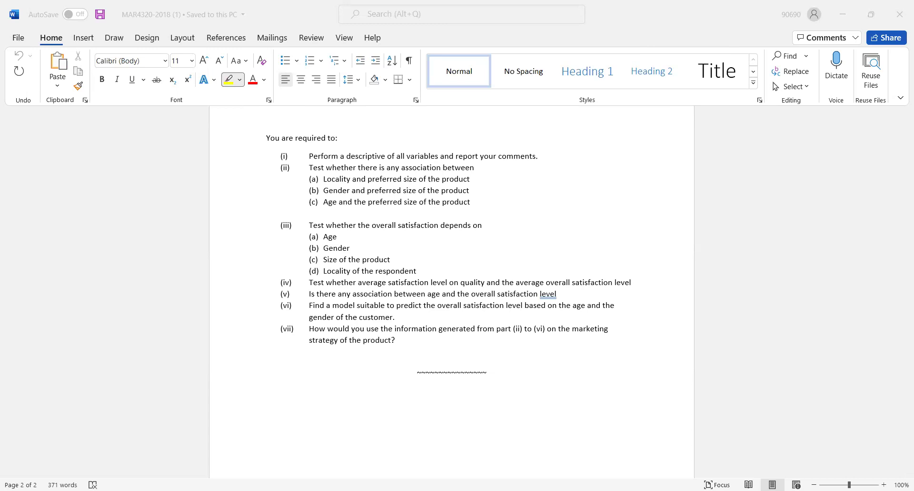
click(330, 224)
key(alt+Tab)
click(60, 114)
click(63, 139)
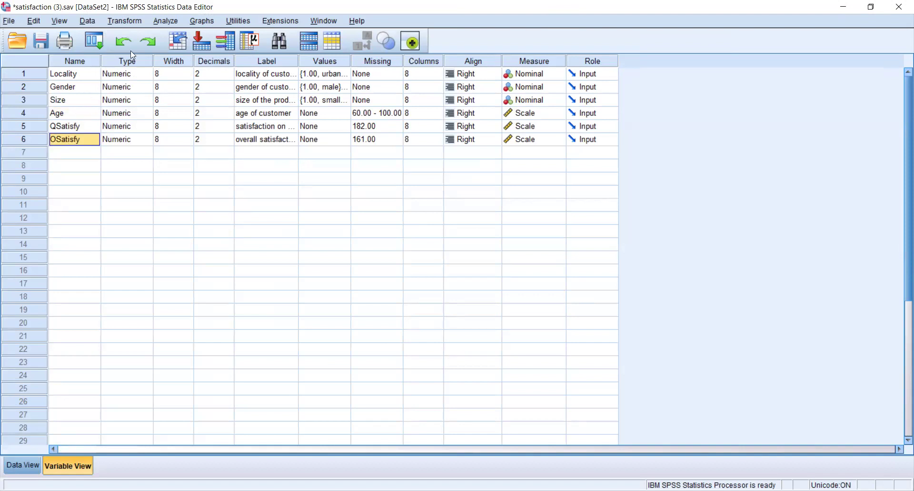
Create a simple scatterplot with overall satisfaction on the Y axis and age of customer on the X axis.
click(203, 22)
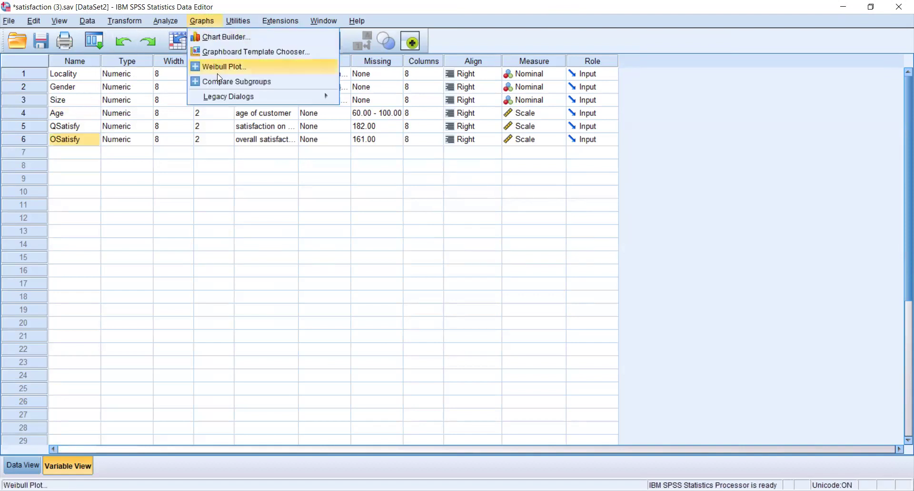
mouse_move(223, 95)
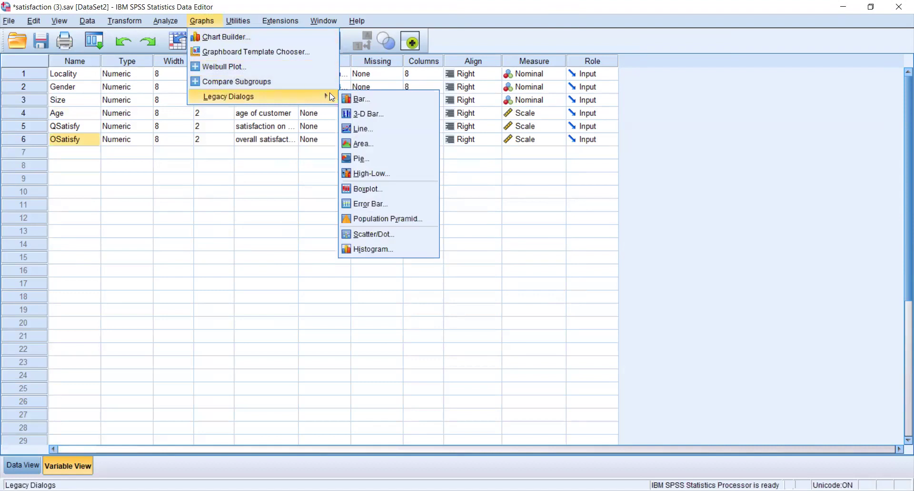
click(388, 234)
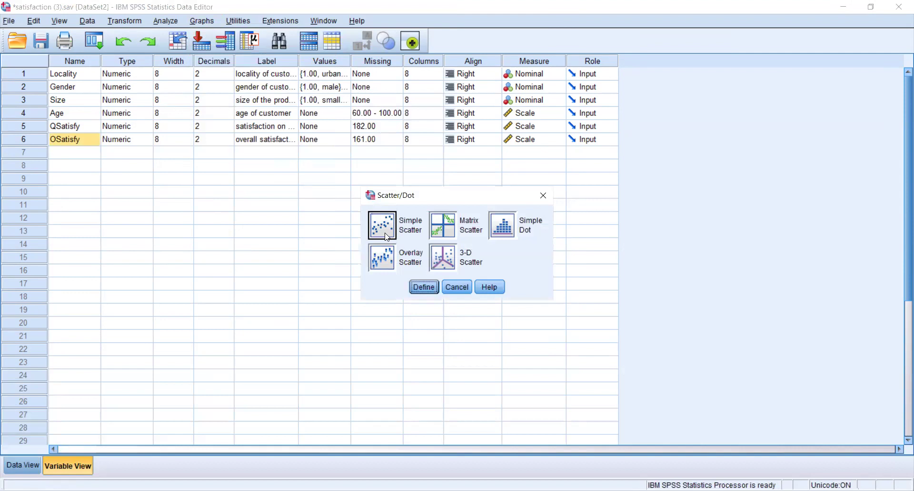
click(423, 291)
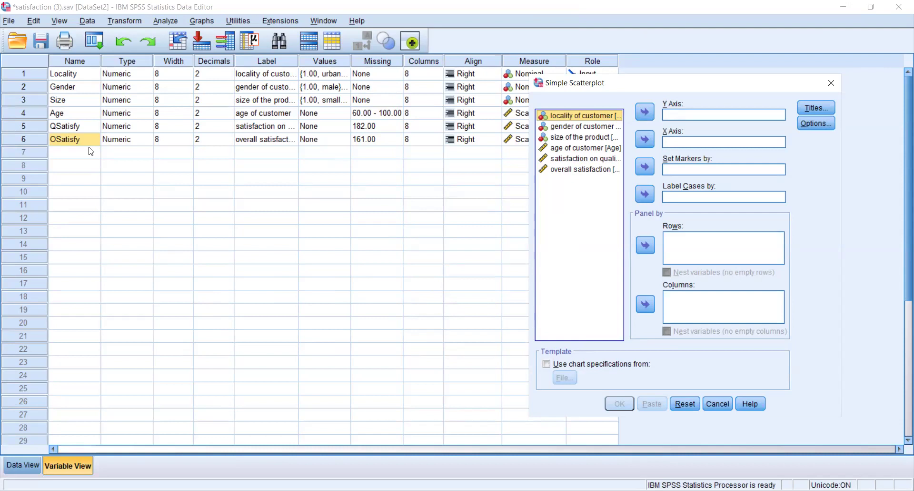
click(574, 170)
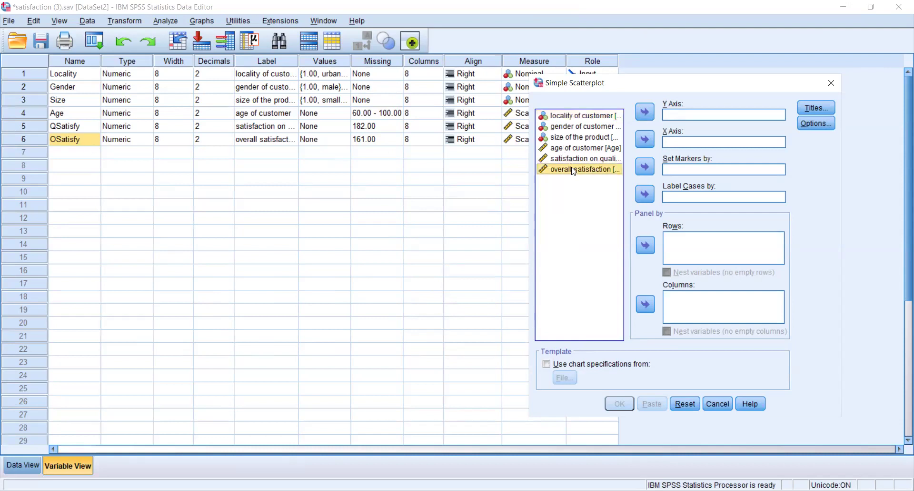
click(644, 111)
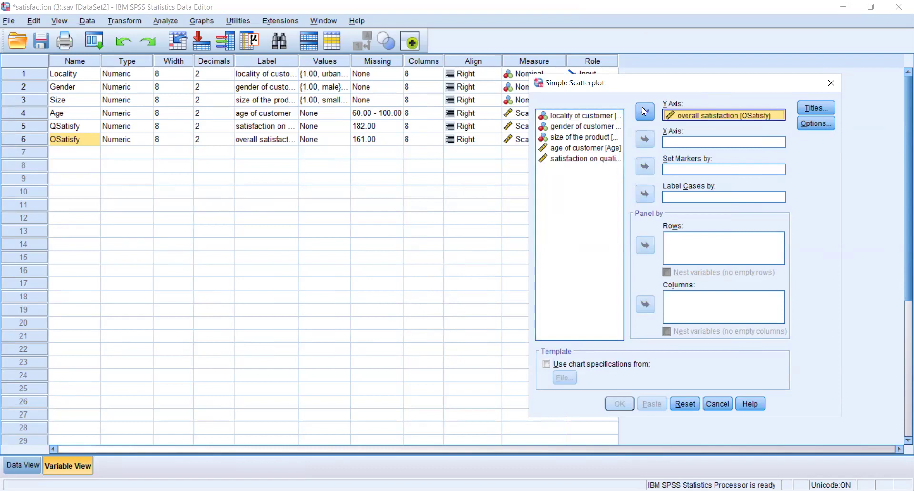
click(581, 147)
click(645, 139)
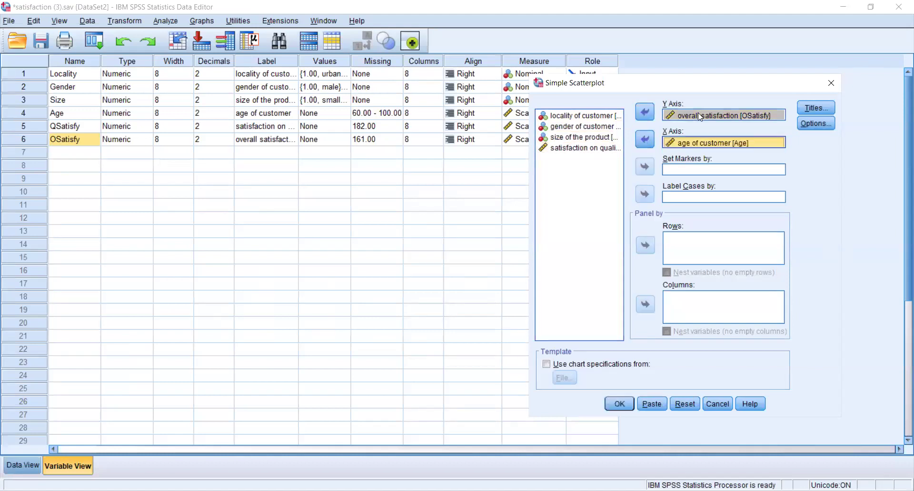
click(633, 406)
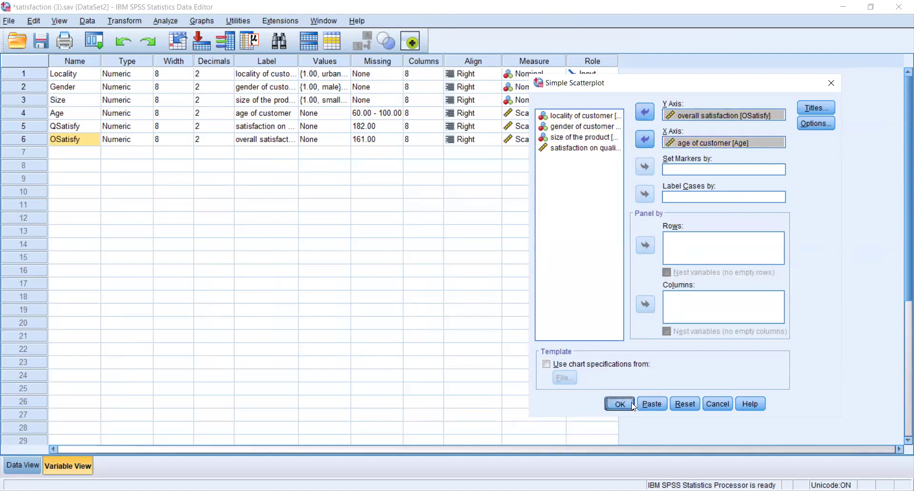